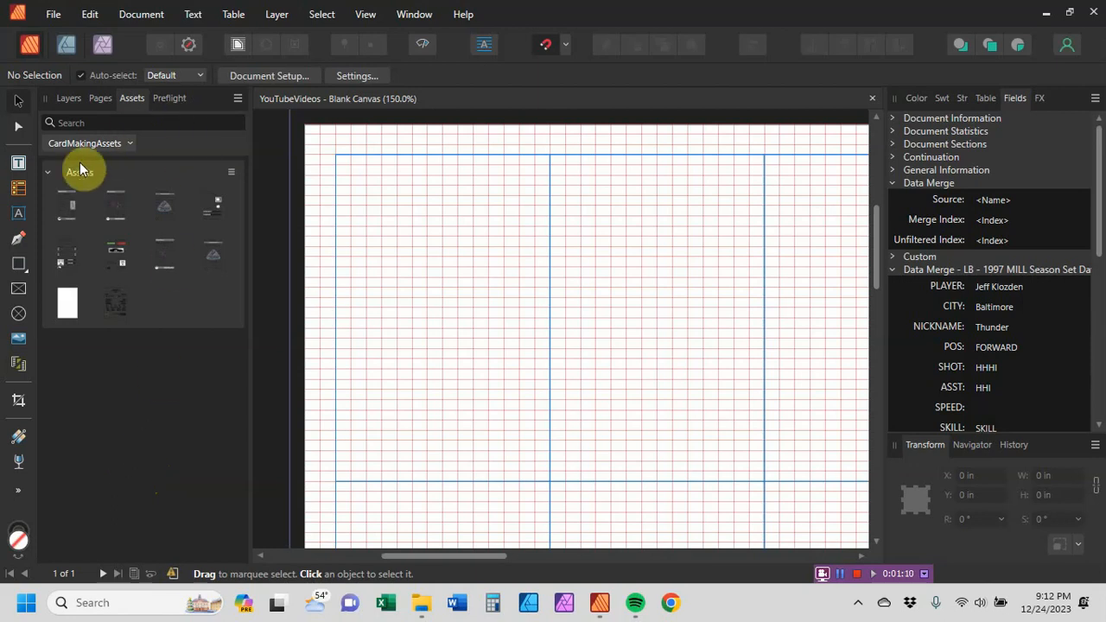
# Place two CardCutLines assets side by side, snapped to the first two card cells in the top row
pyautogui.moveTo(69, 311); pyautogui.dragTo(427, 290)
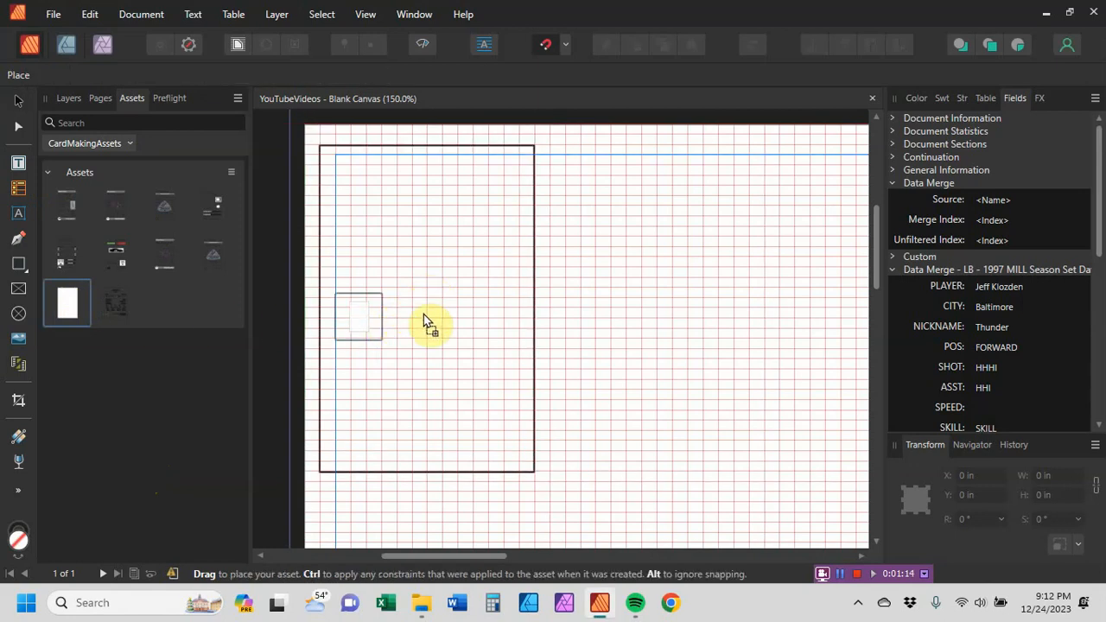
pyautogui.click(439, 318)
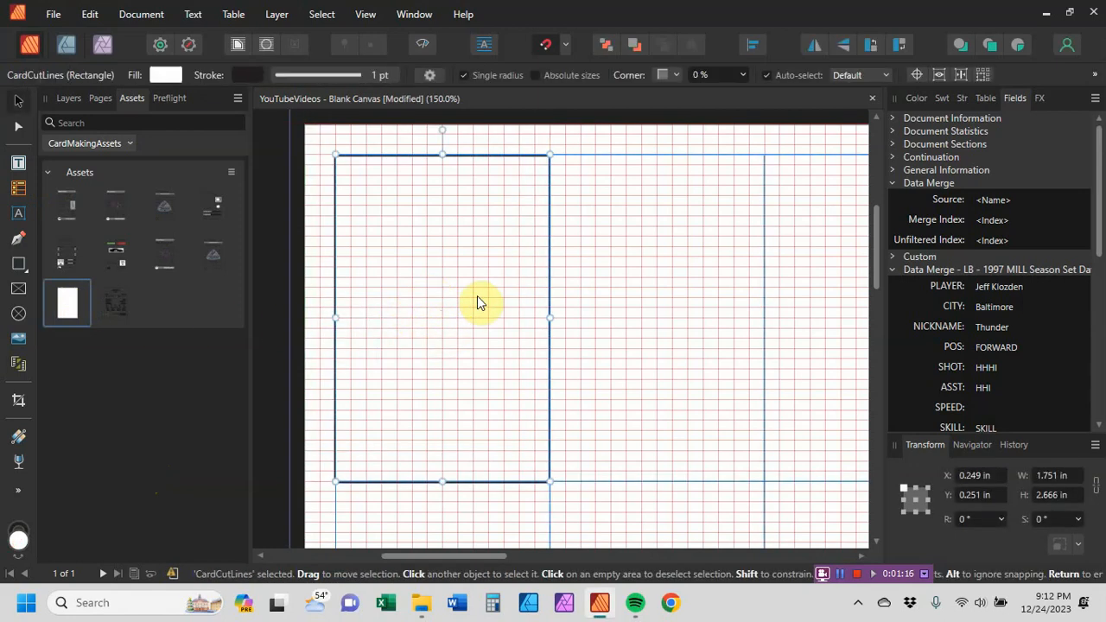
pyautogui.moveTo(85, 310); pyautogui.dragTo(657, 321)
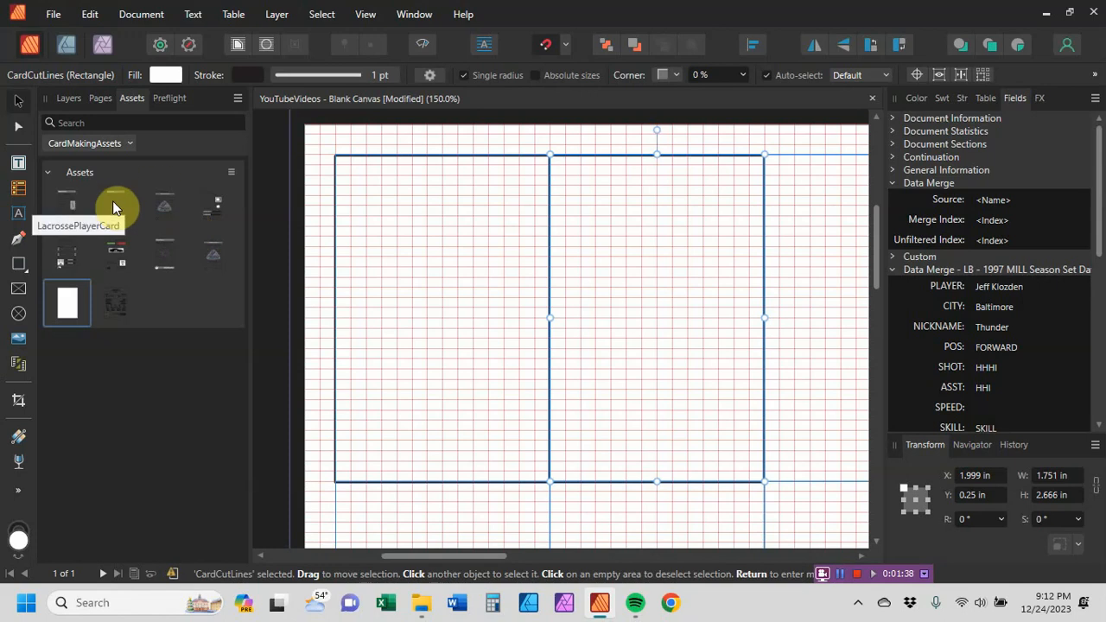
# Place the BaseballPlayerCard asset on the page and move it inside the second card outline
pyautogui.click(68, 210)
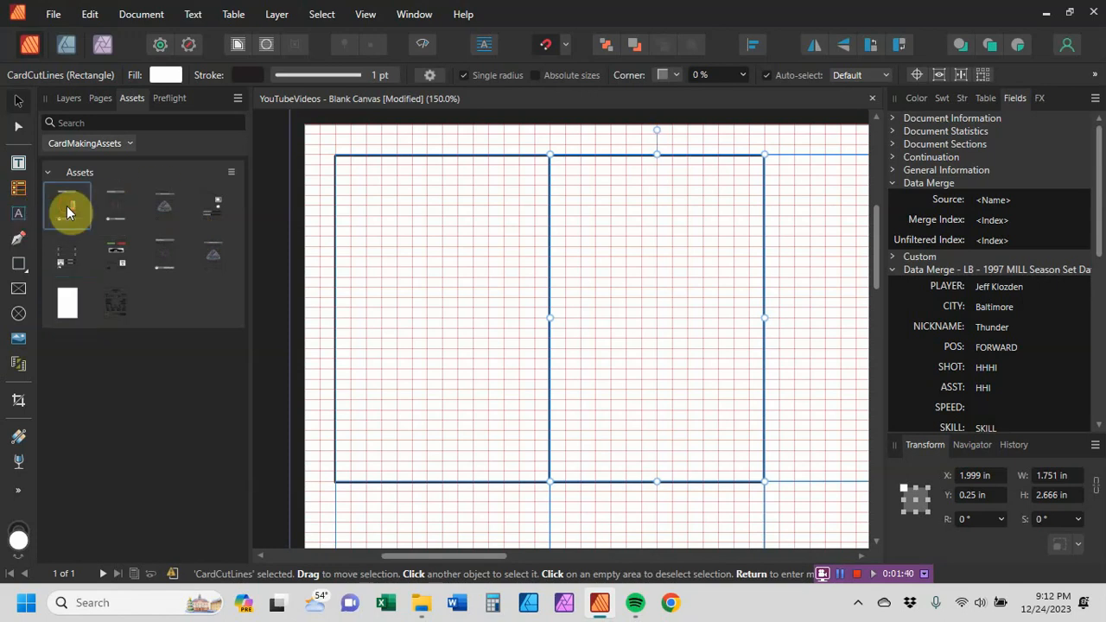
pyautogui.moveTo(124, 232); pyautogui.dragTo(871, 320)
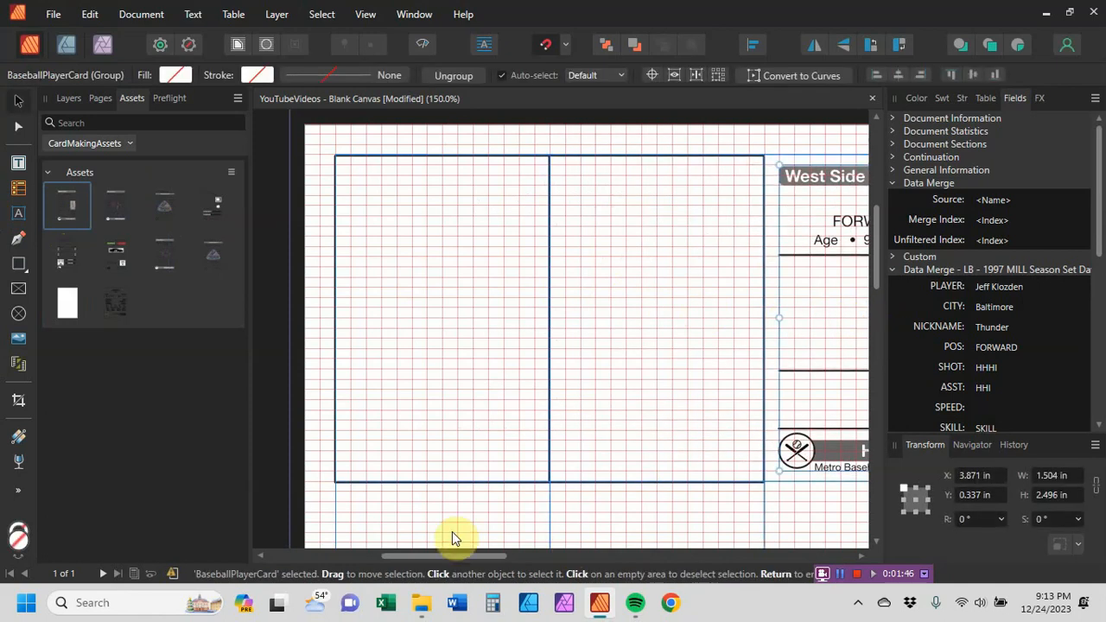
pyautogui.moveTo(460, 558); pyautogui.dragTo(488, 566)
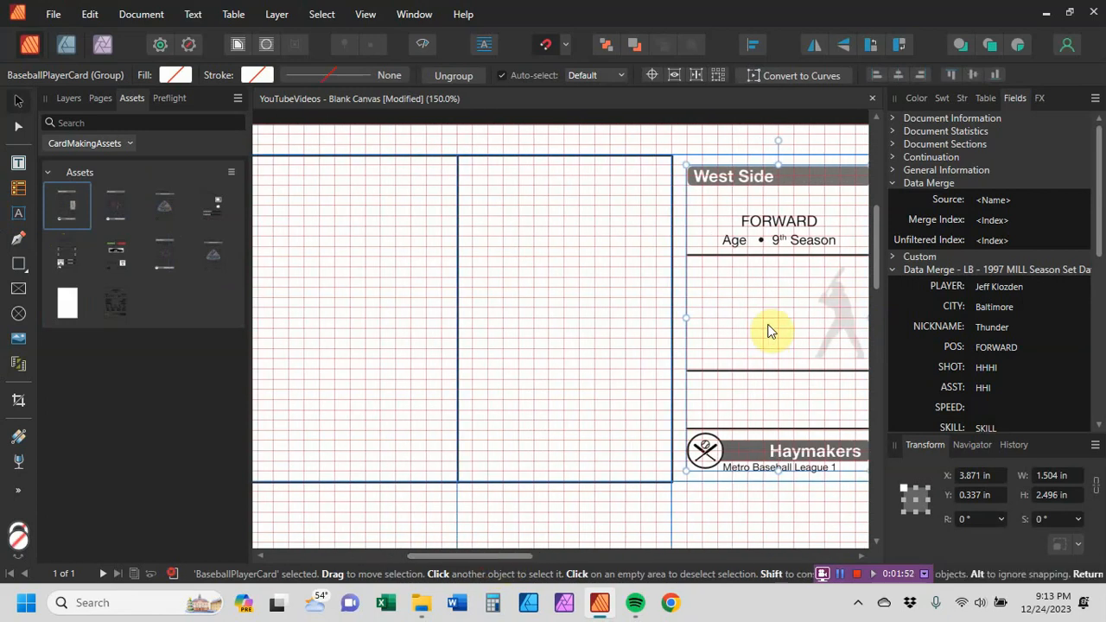
pyautogui.moveTo(768, 314); pyautogui.dragTo(552, 316)
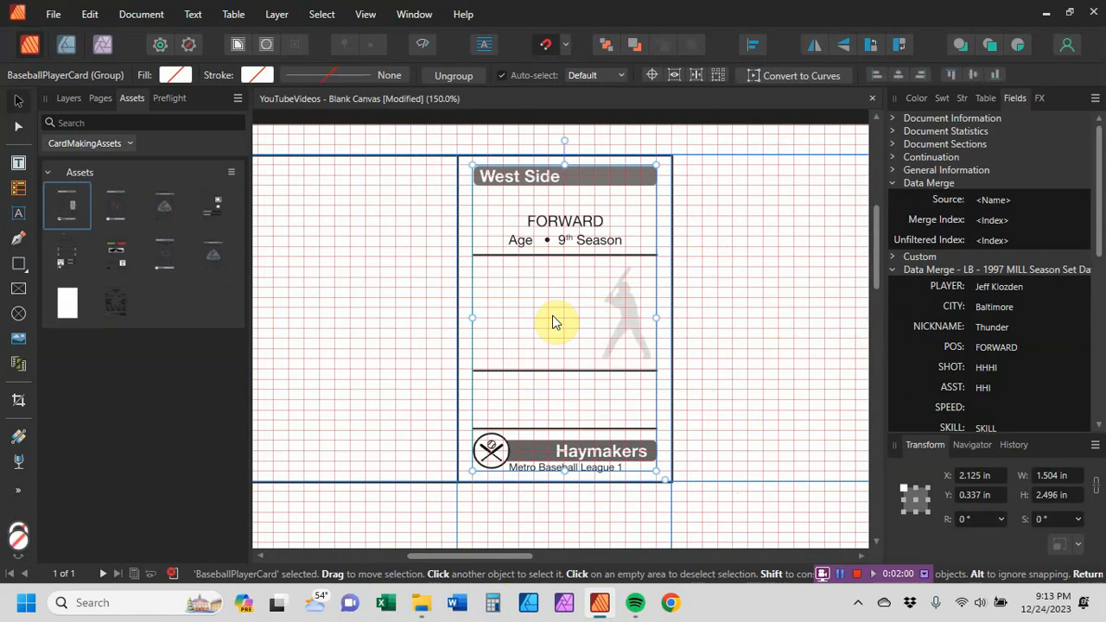
pyautogui.click(692, 334)
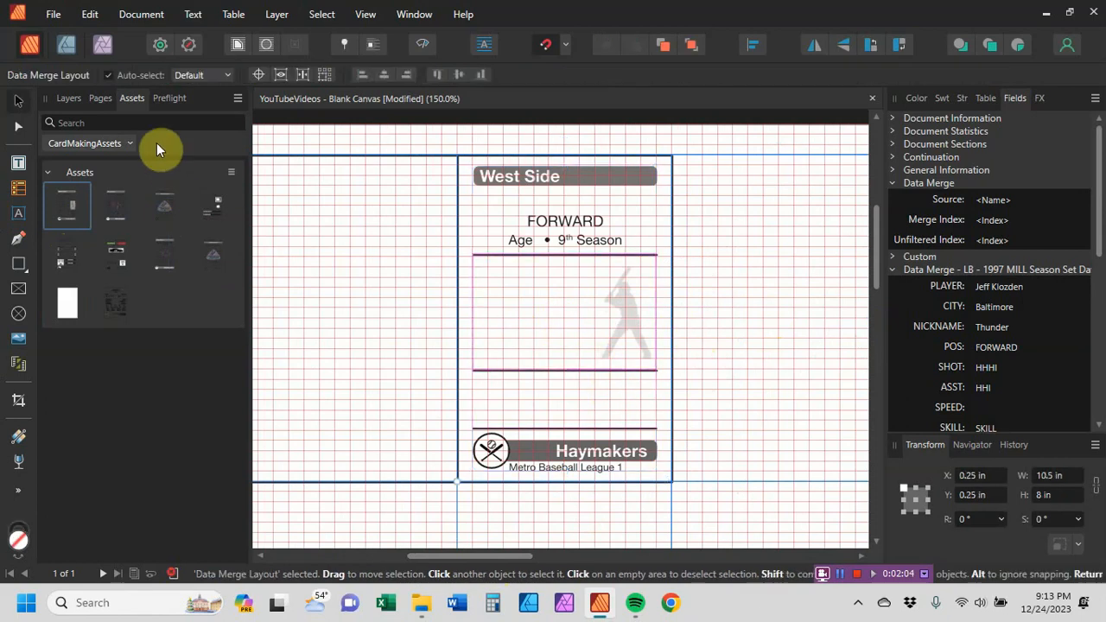
# Delete the BaseballPlayerCard group from the second card
pyautogui.click(70, 99)
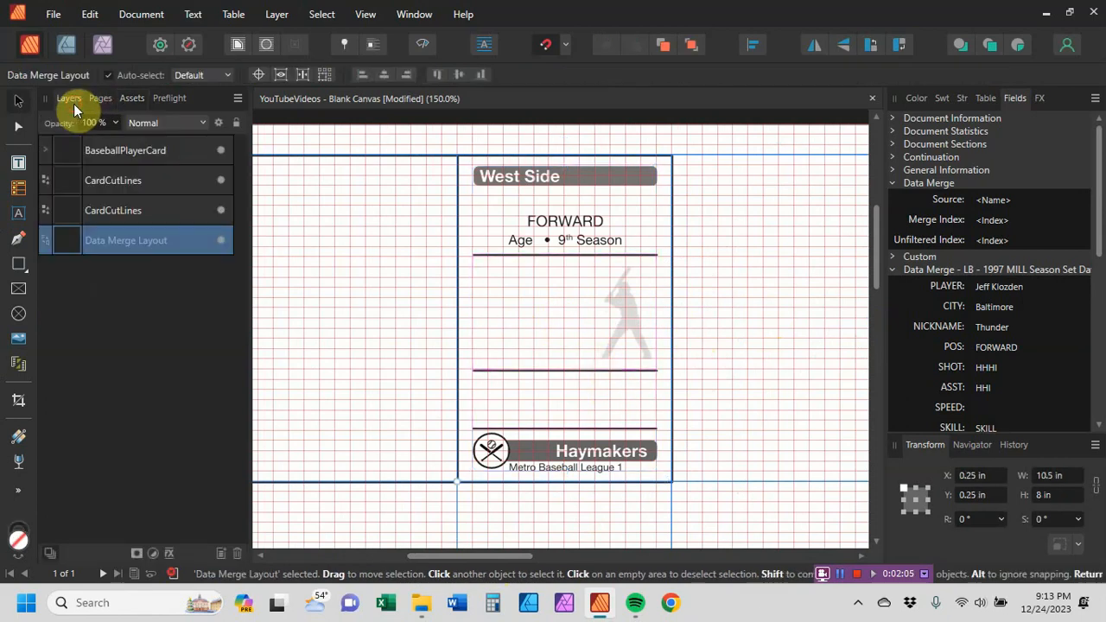
pyautogui.rightClick(106, 152)
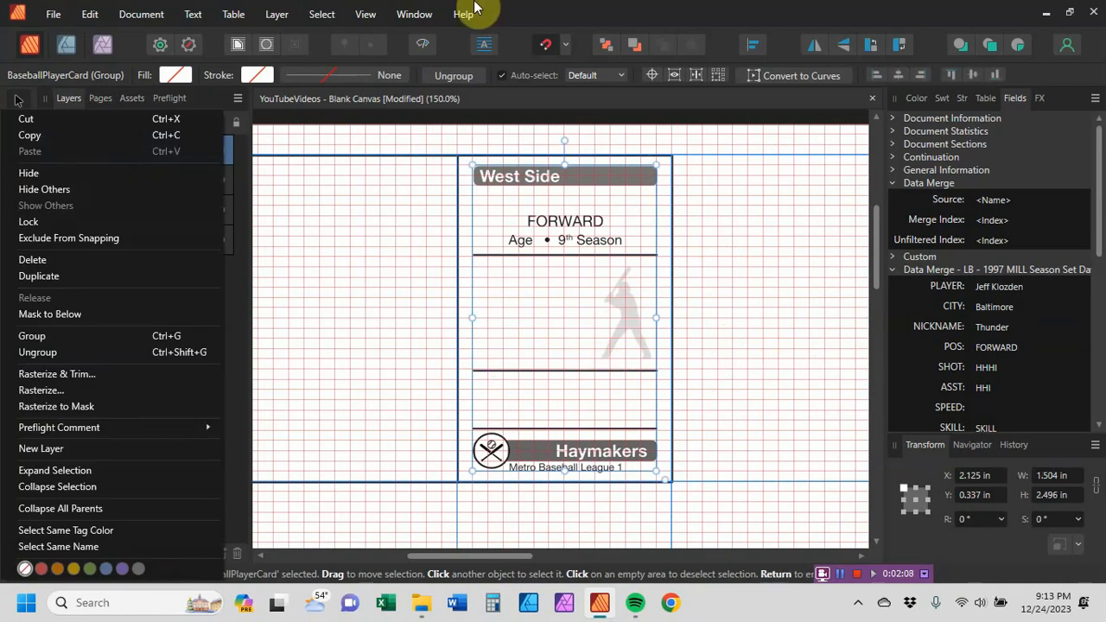
pyautogui.click(506, 2)
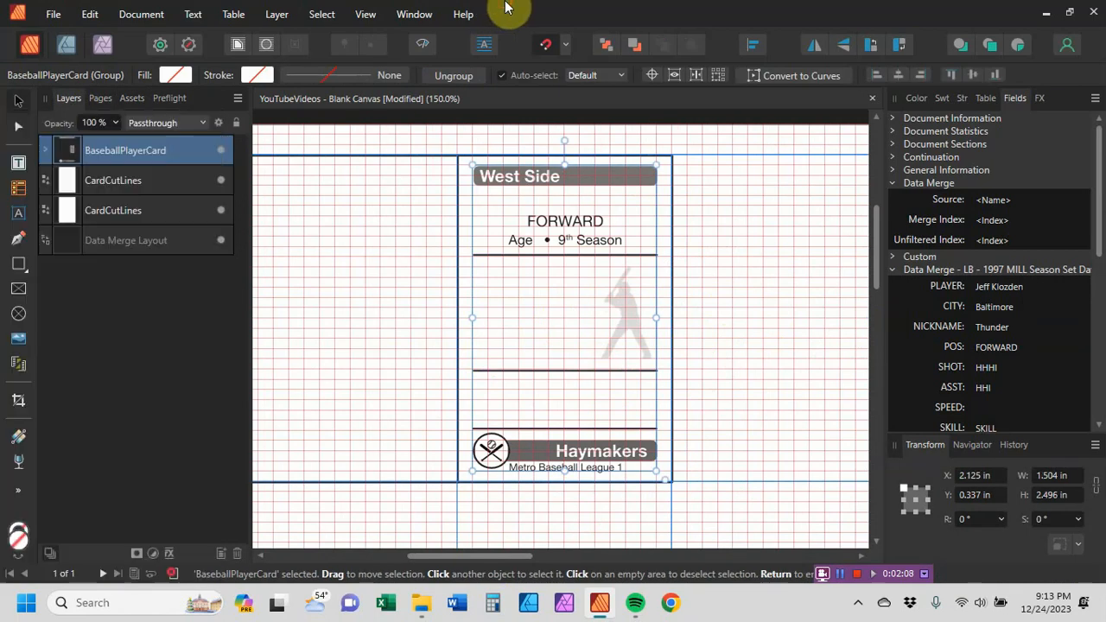
pyautogui.rightClick(84, 149)
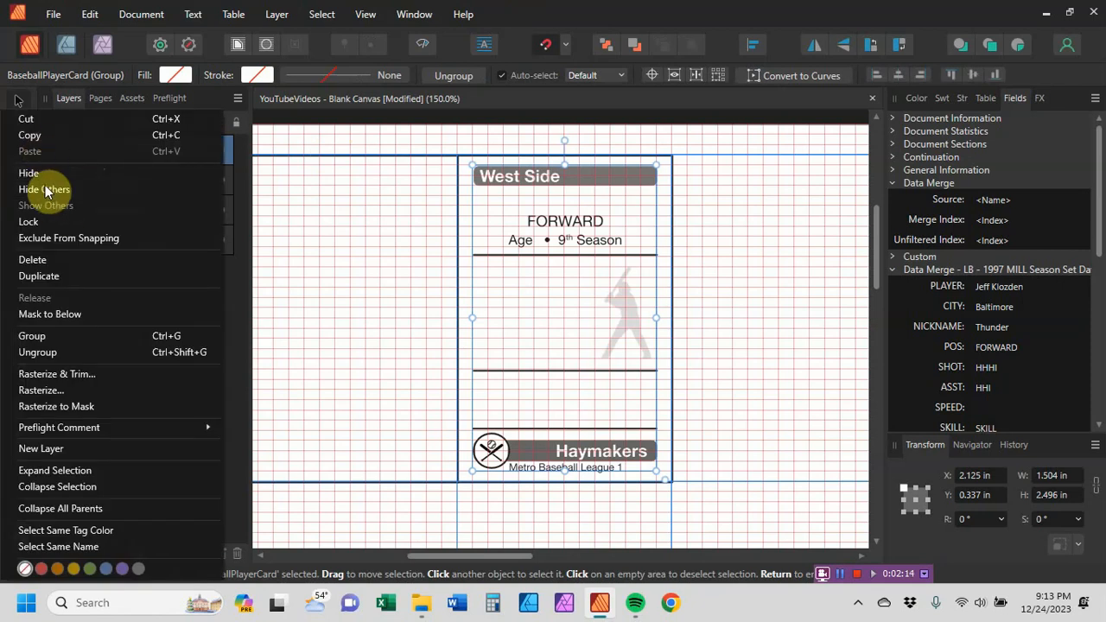
pyautogui.click(555, 7)
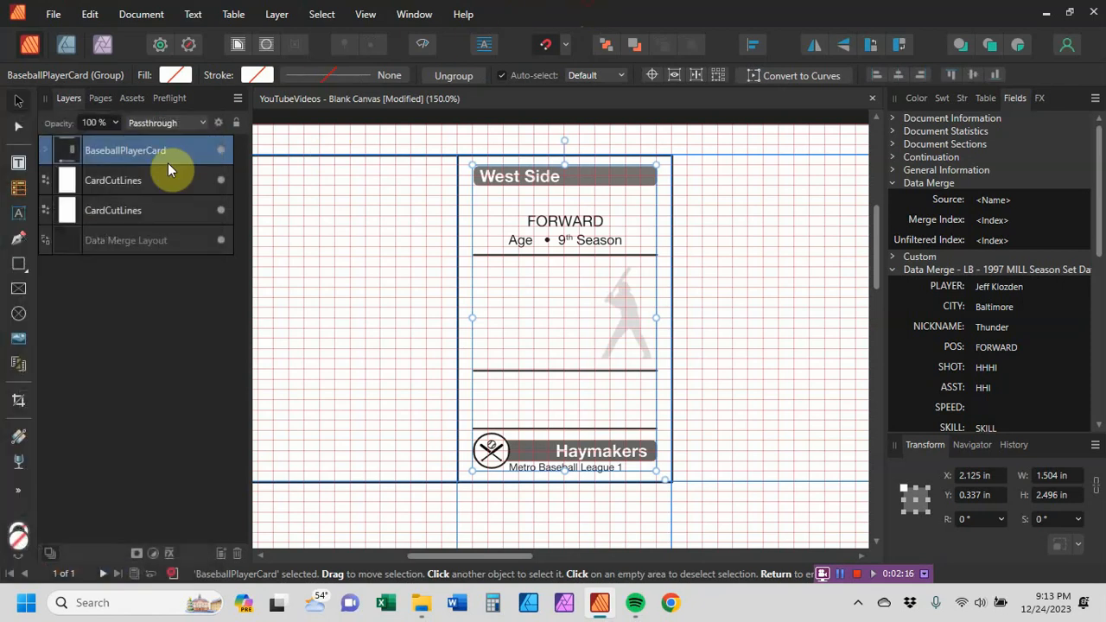
pyautogui.press('Delete')
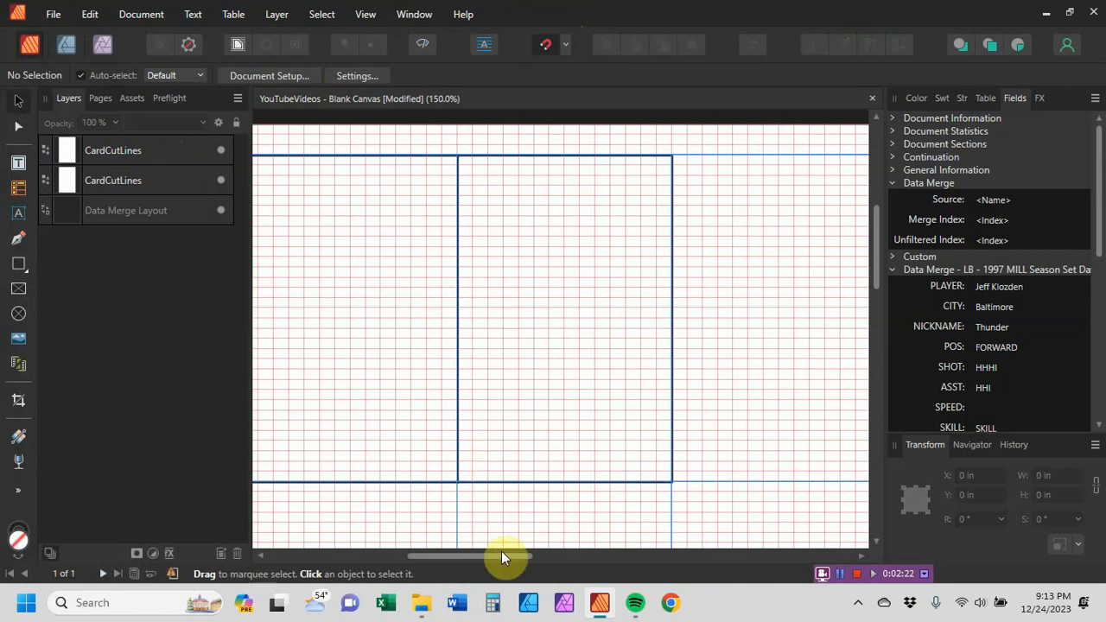
pyautogui.moveTo(505, 556); pyautogui.dragTo(474, 557)
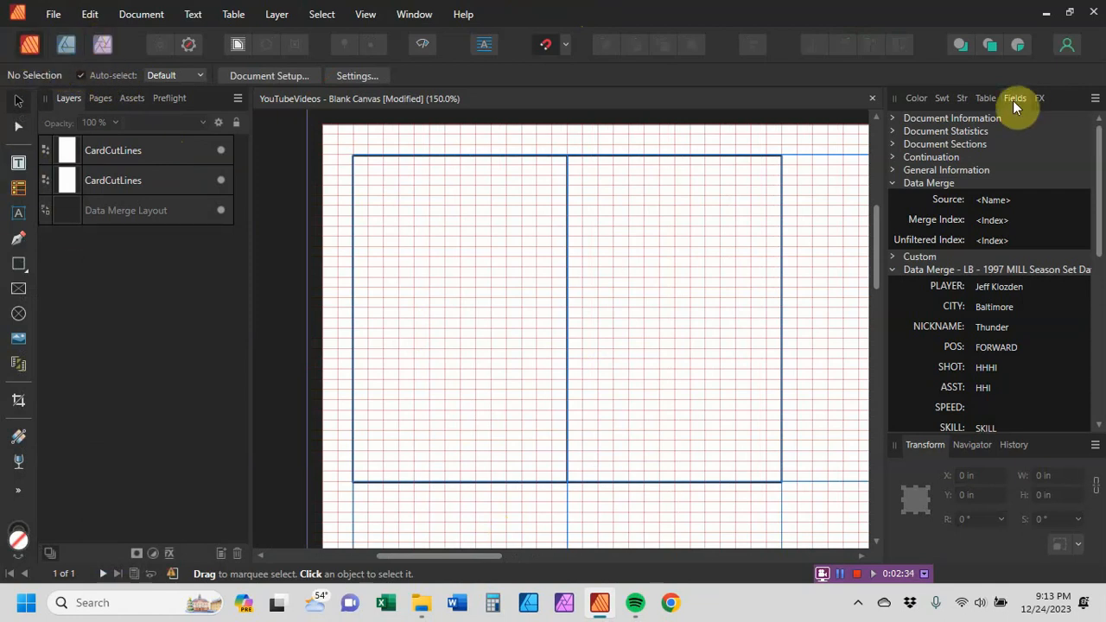
# Set the data merge preview to record 61 and check the merge fields for that record
pyautogui.scroll(-5, 979, 286)
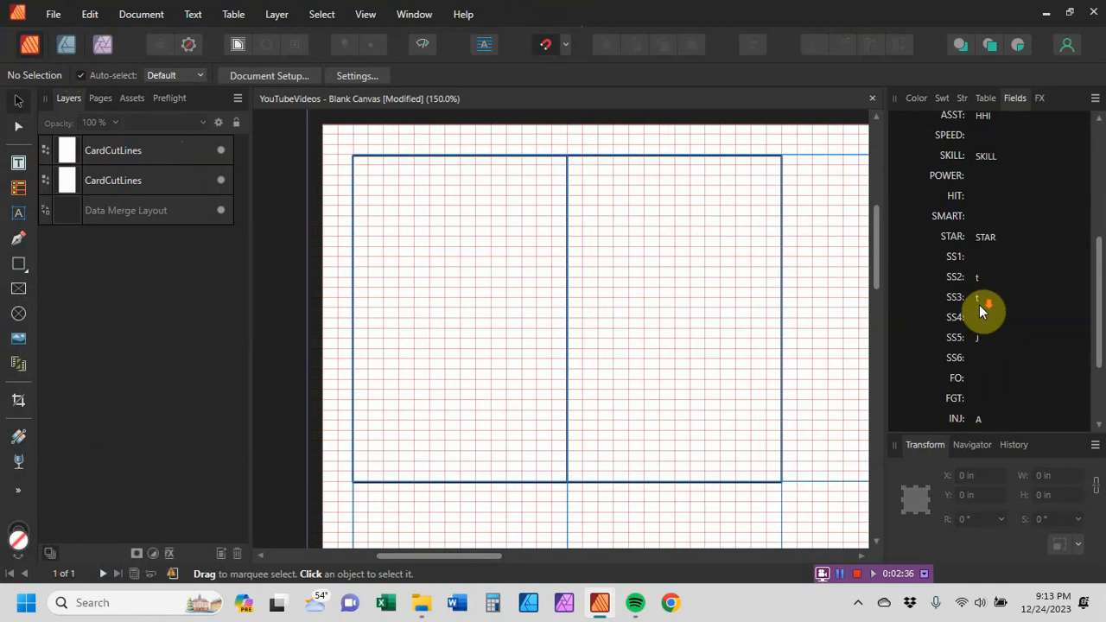
pyautogui.scroll(2, 979, 305)
pyautogui.scroll(3, 979, 312)
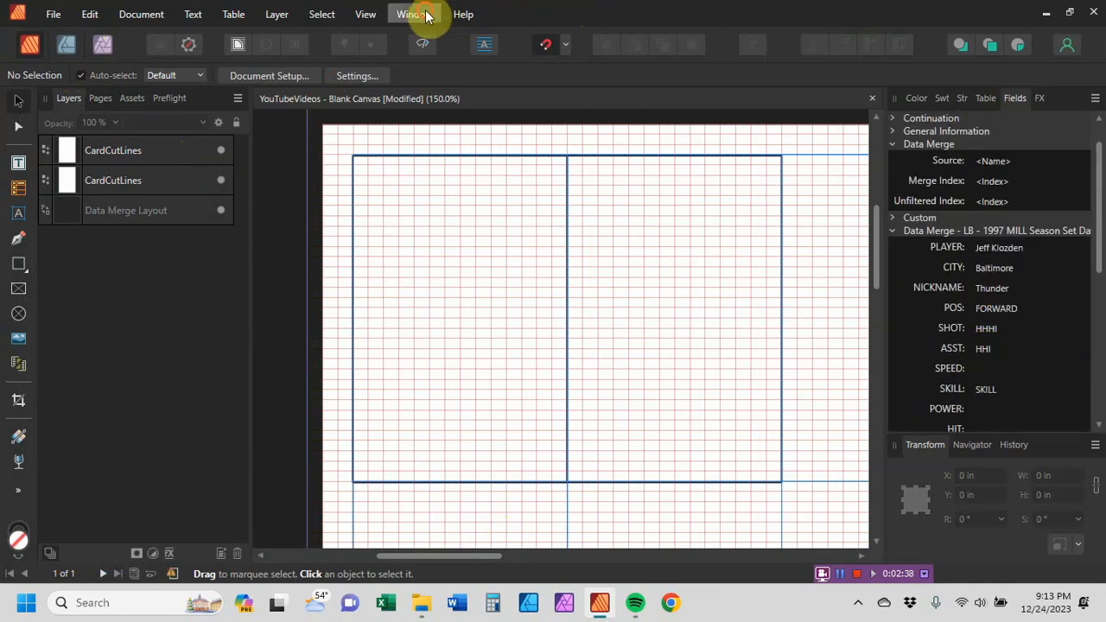
pyautogui.click(366, 14)
pyautogui.moveTo(408, 17)
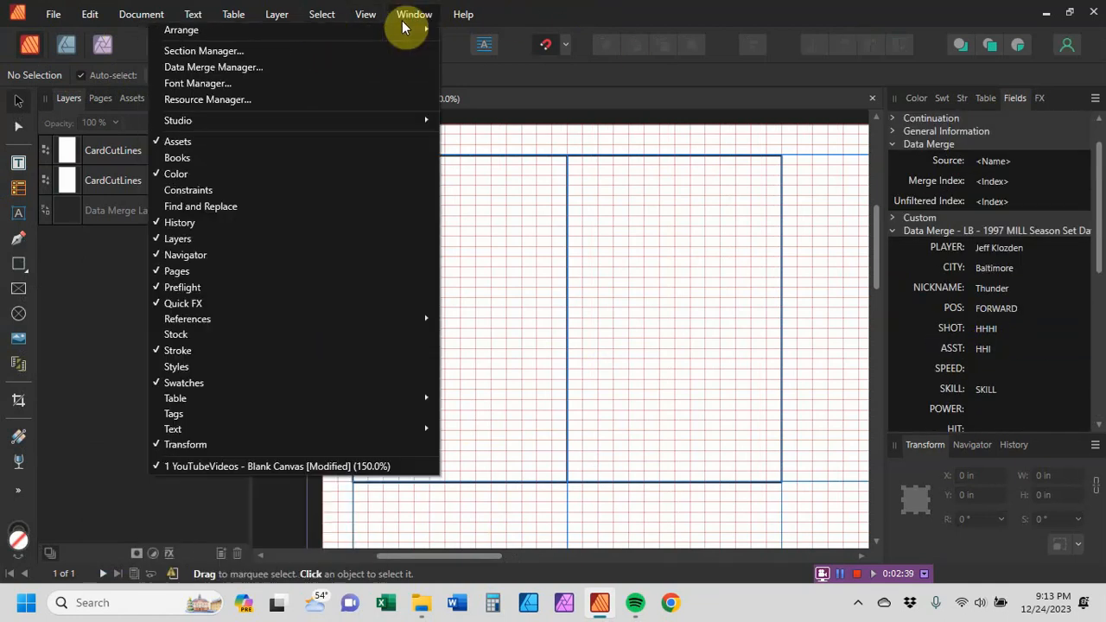
pyautogui.click(316, 67)
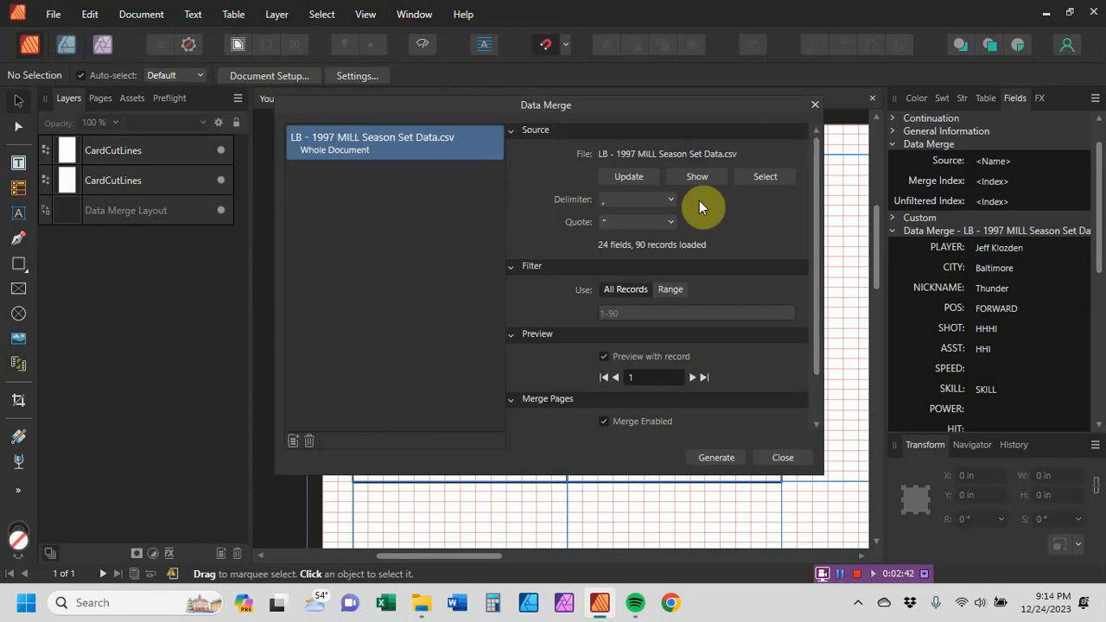
pyautogui.click(648, 384)
pyautogui.write('61')
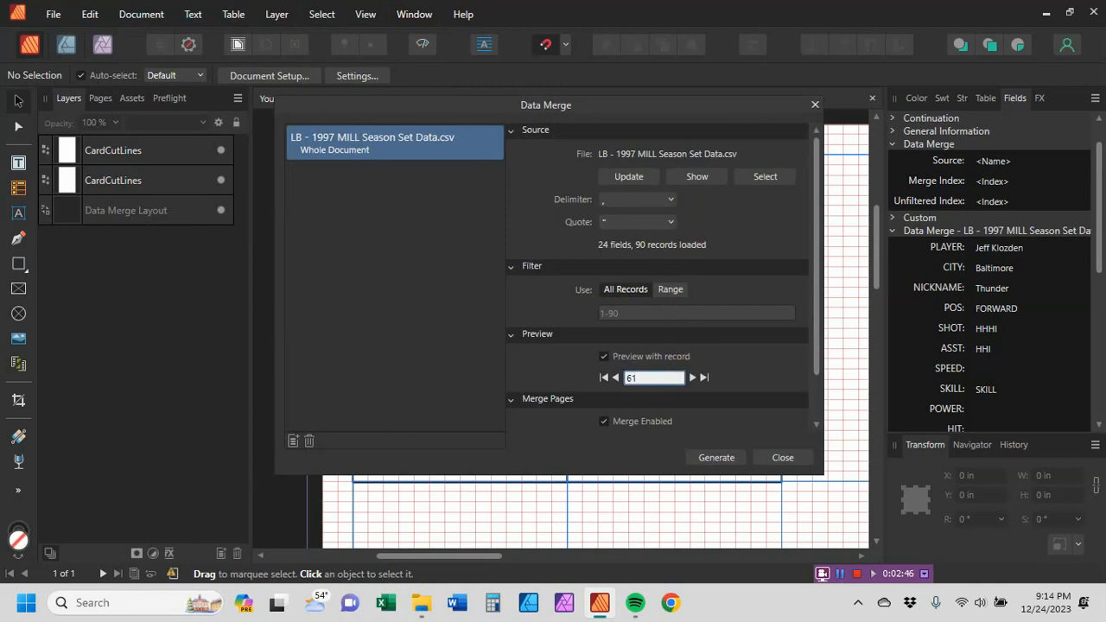
pyautogui.press('Return')
pyautogui.click(795, 458)
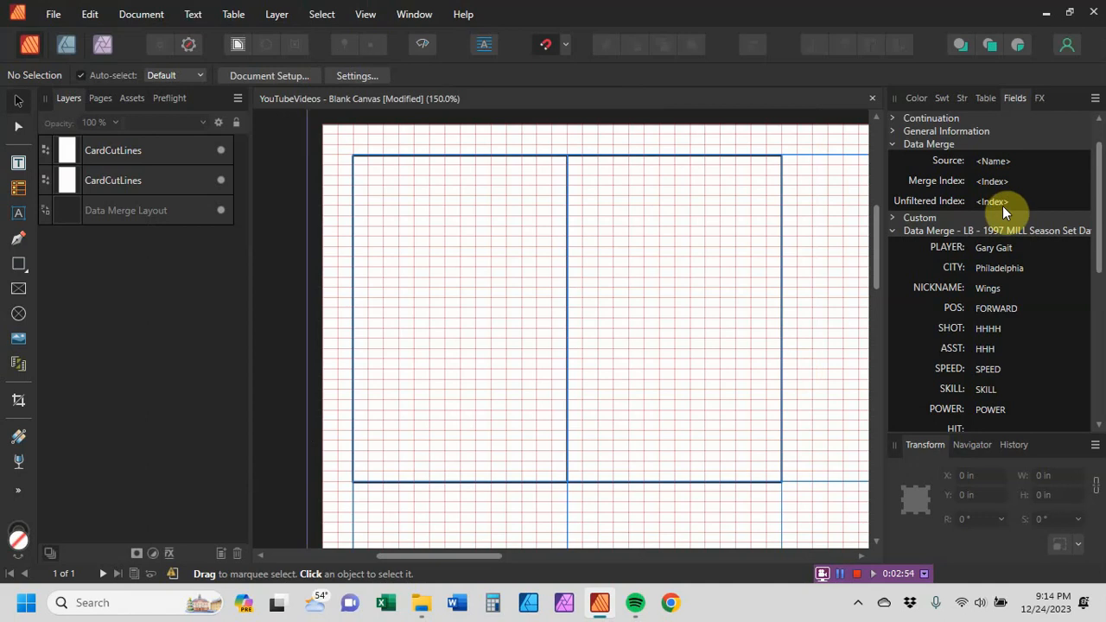
pyautogui.scroll(1, 989, 216)
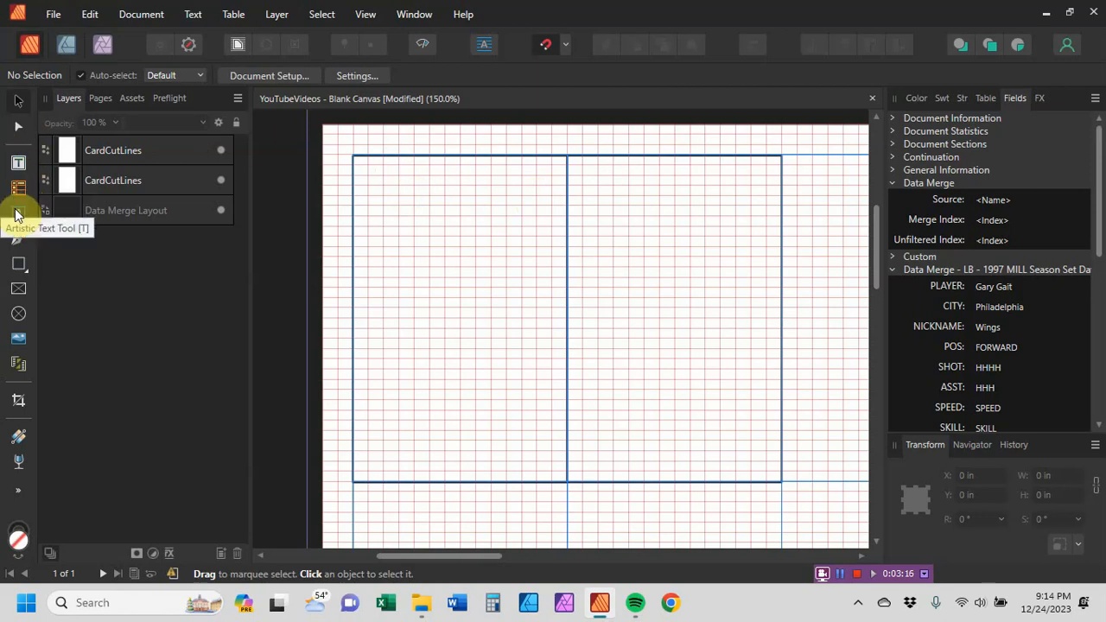
# Draw a rounded rectangle about 1.5 in wide and 0.167 in high across the top of the first card
pyautogui.click(19, 270)
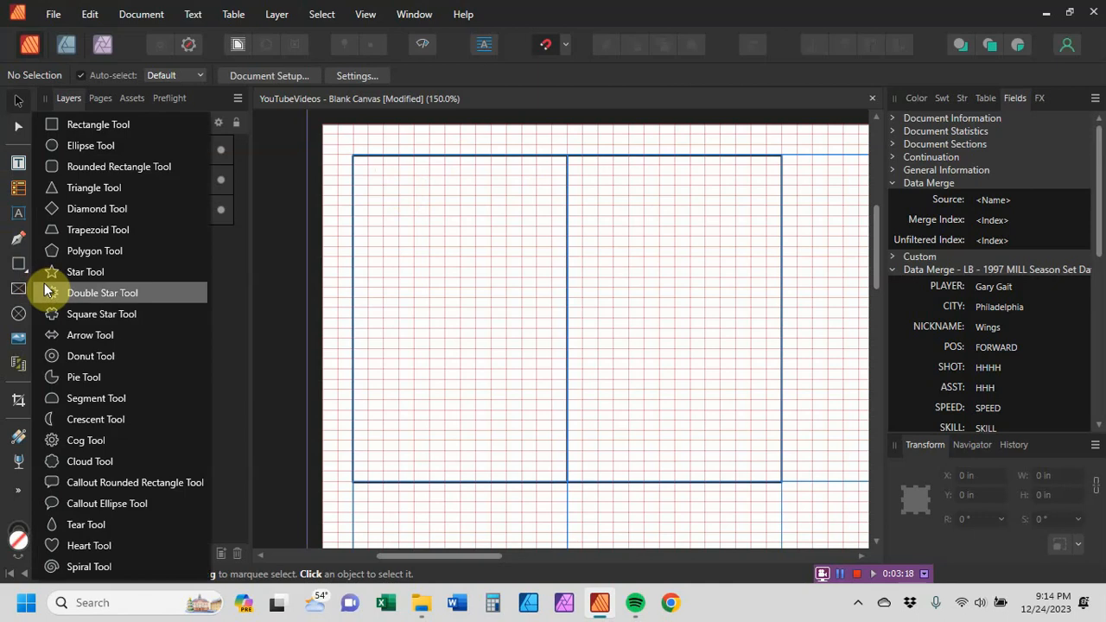
pyautogui.click(71, 168)
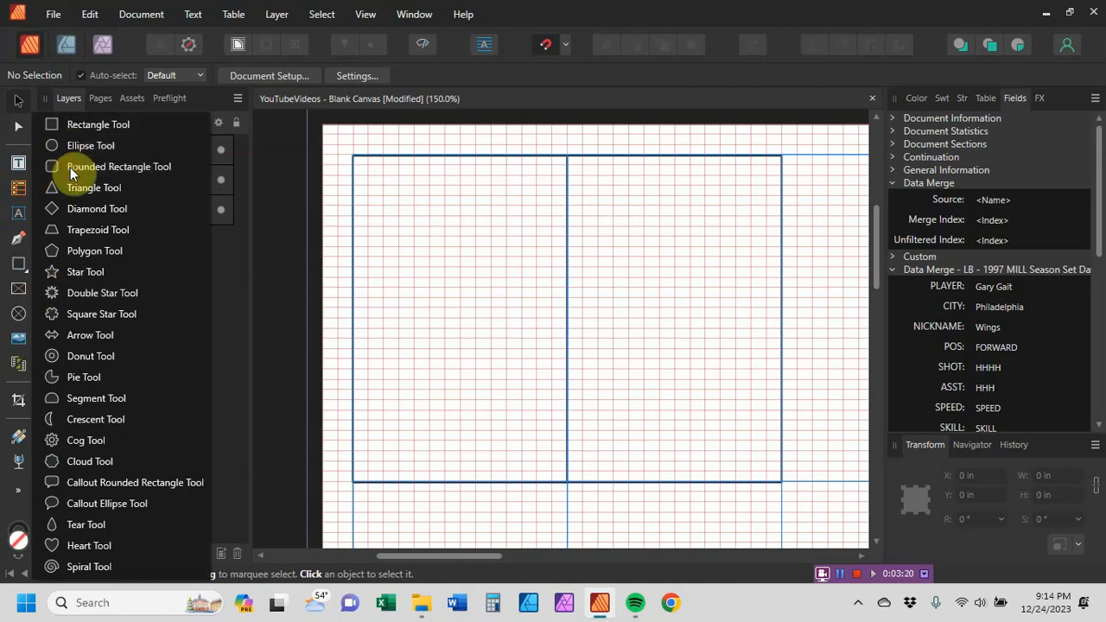
pyautogui.moveTo(369, 166); pyautogui.dragTo(548, 184)
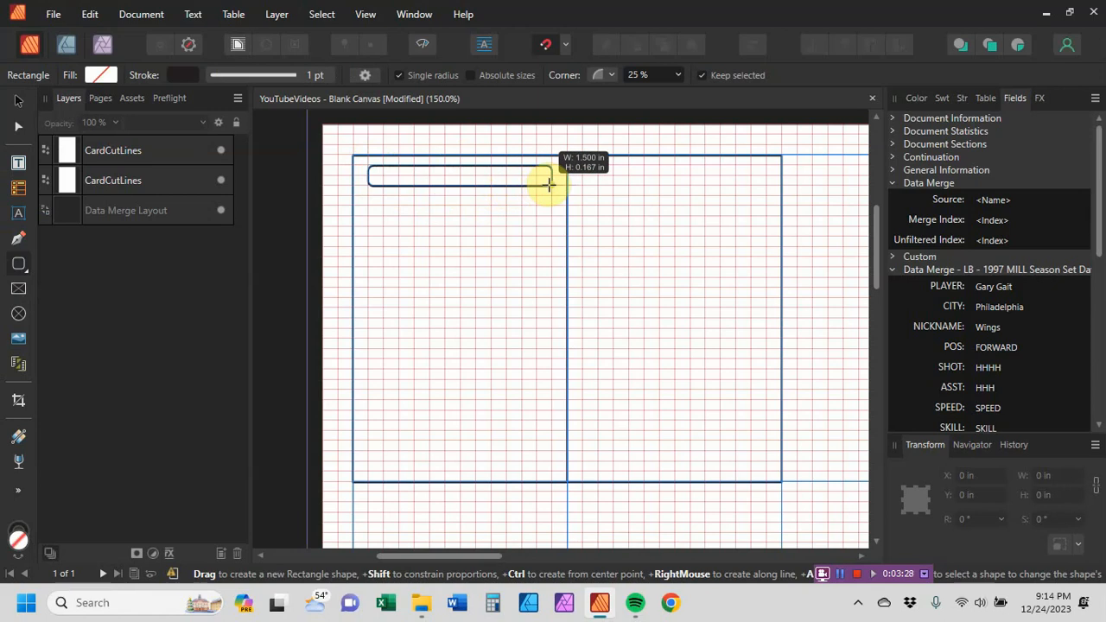
pyautogui.moveTo(548, 184); pyautogui.dragTo(548, 184)
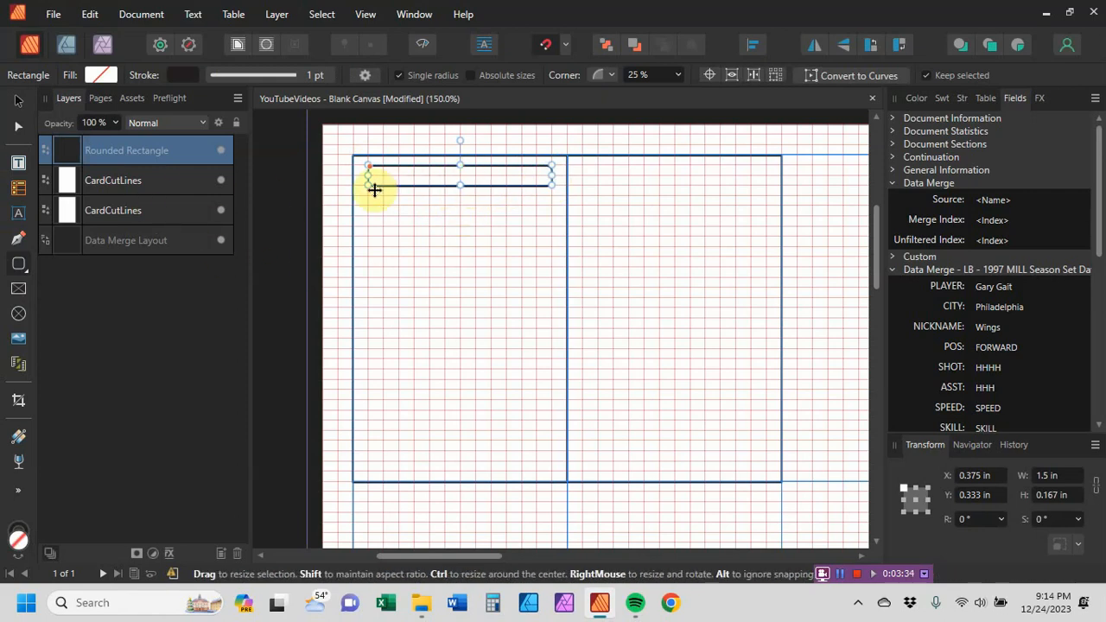
# Try a stroke width of 0.05 pt on the first card's cut-line outline and undo it
pyautogui.click(404, 198)
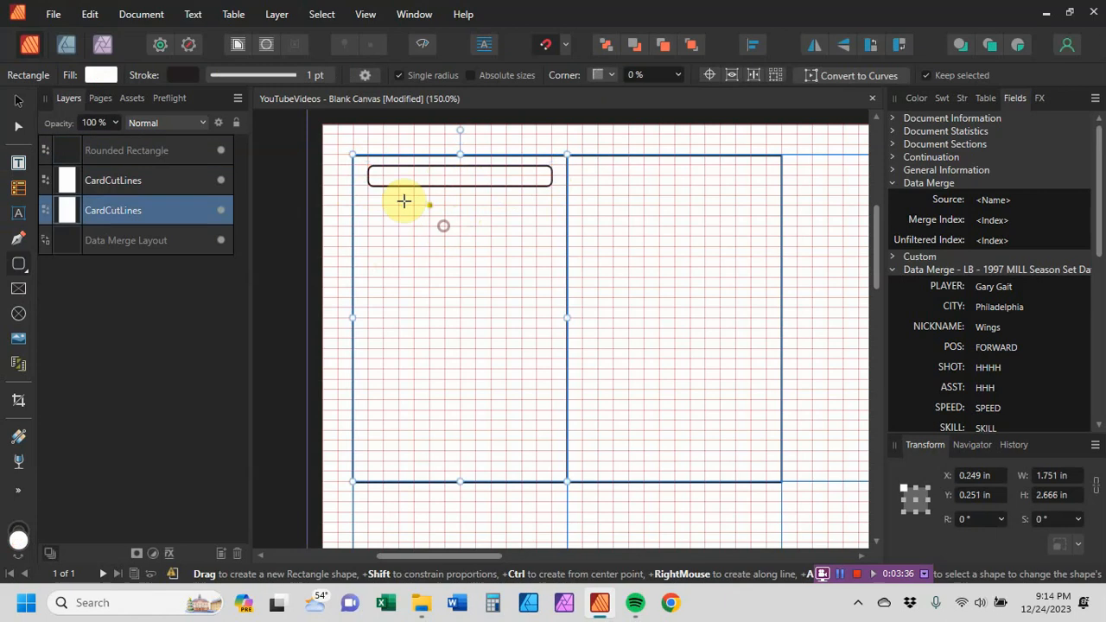
pyautogui.click(268, 76)
pyautogui.click(349, 131)
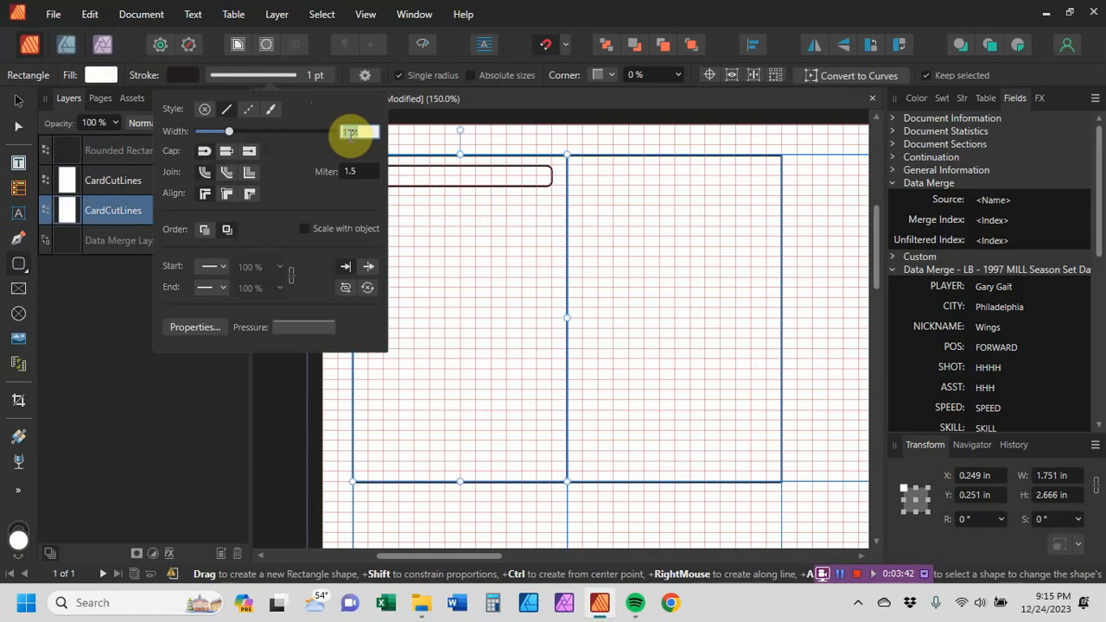
pyautogui.press('BackSpace')
pyautogui.write('.05')
pyautogui.press('Return')
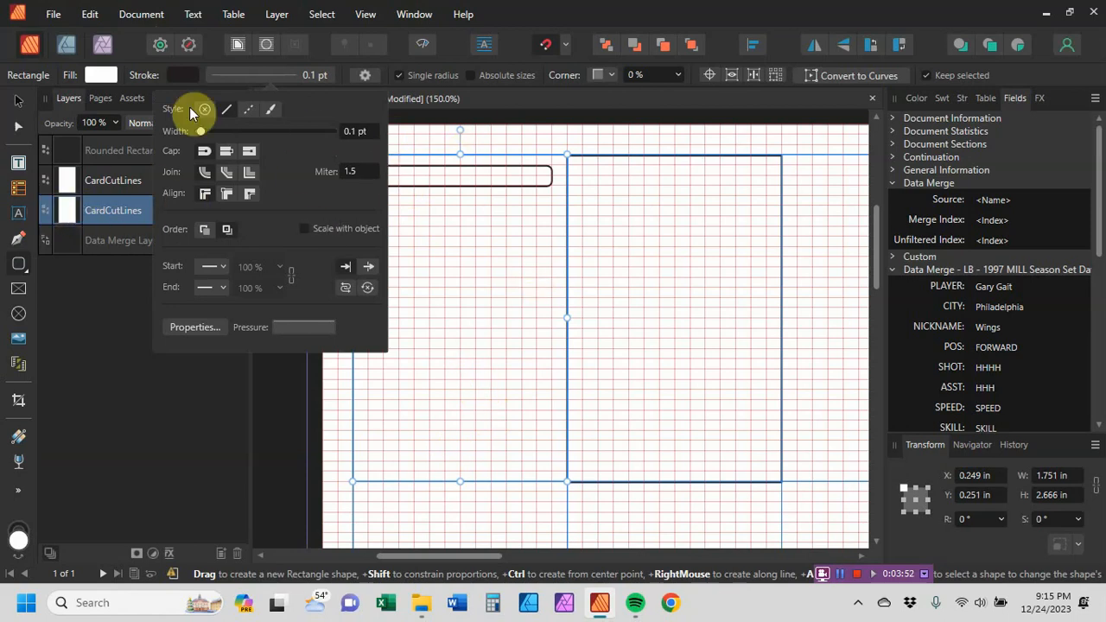
pyautogui.click(91, 17)
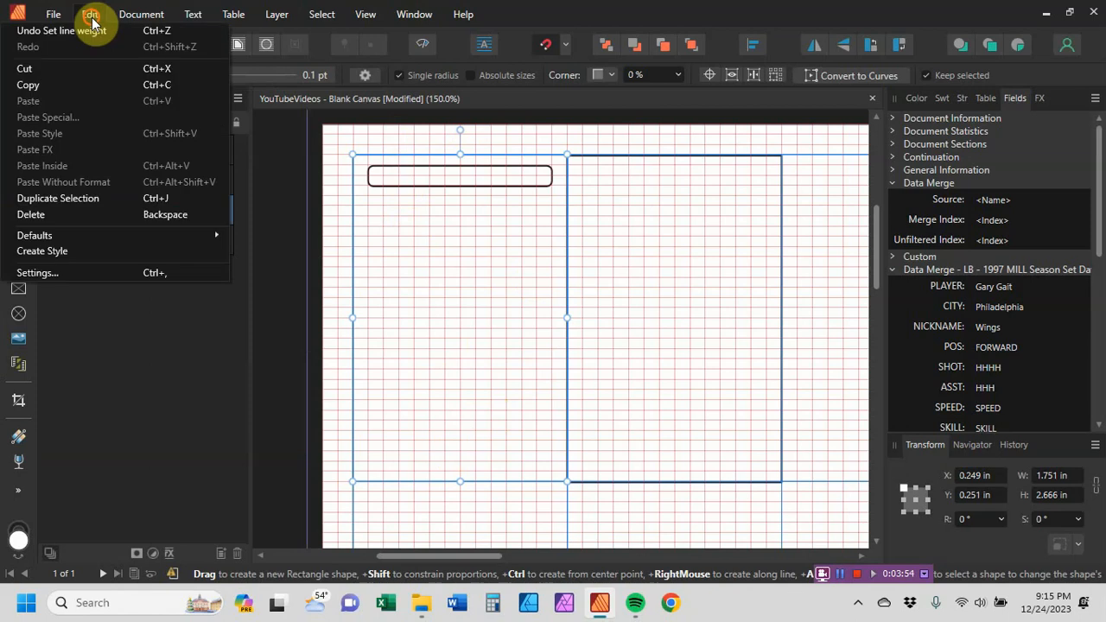
pyautogui.click(78, 38)
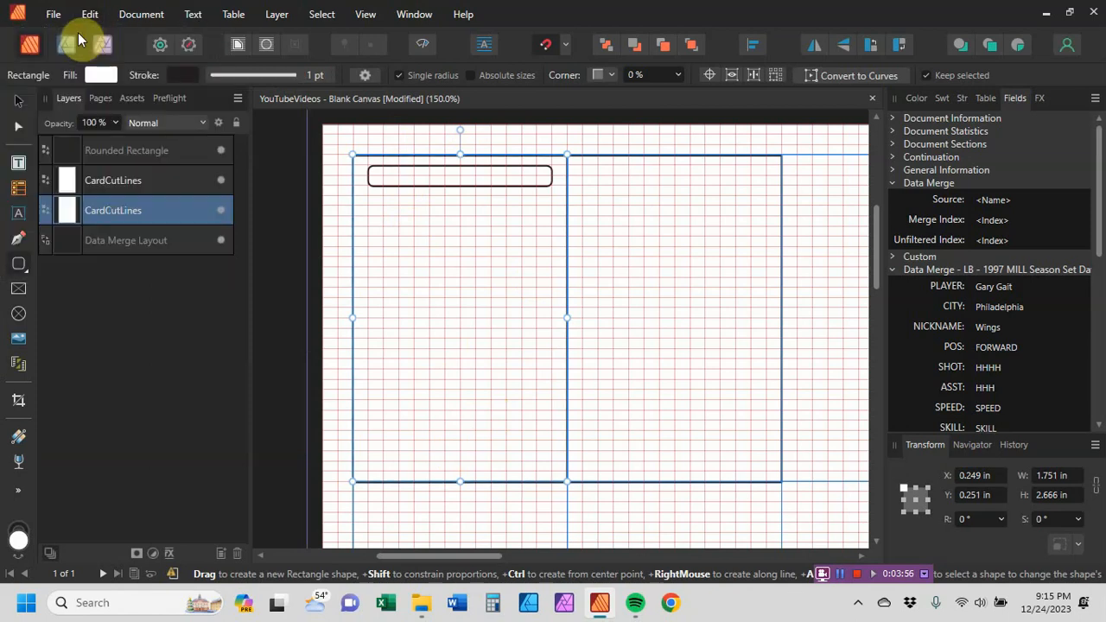
# Set the rounded rectangle's stroke width to 0.75 pt
pyautogui.click(130, 154)
pyautogui.click(260, 78)
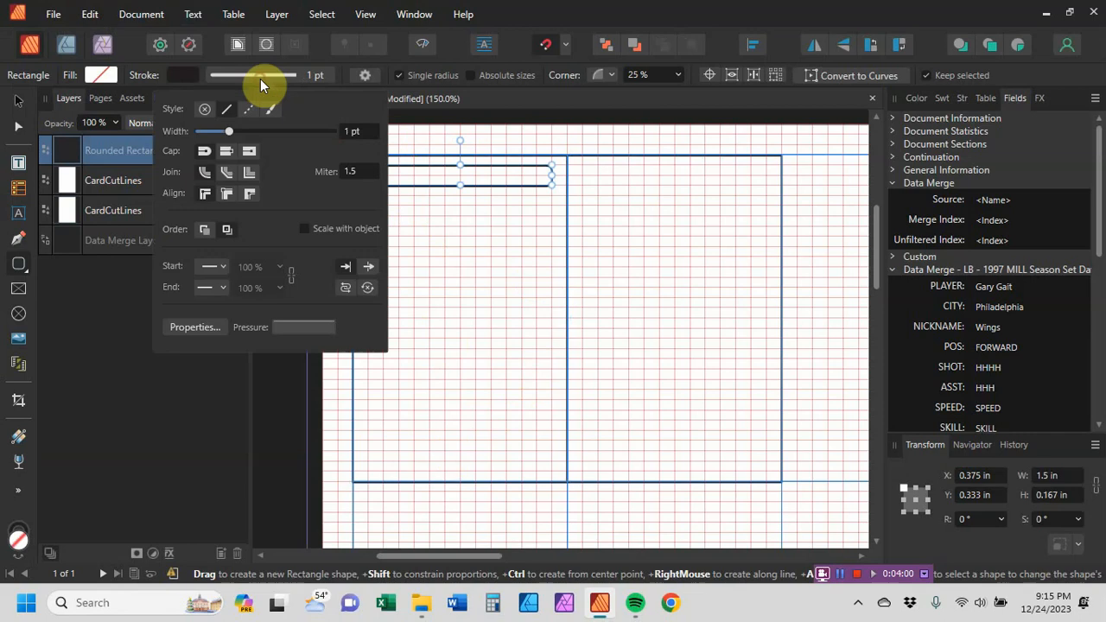
pyautogui.click(359, 131)
pyautogui.press('BackSpace')
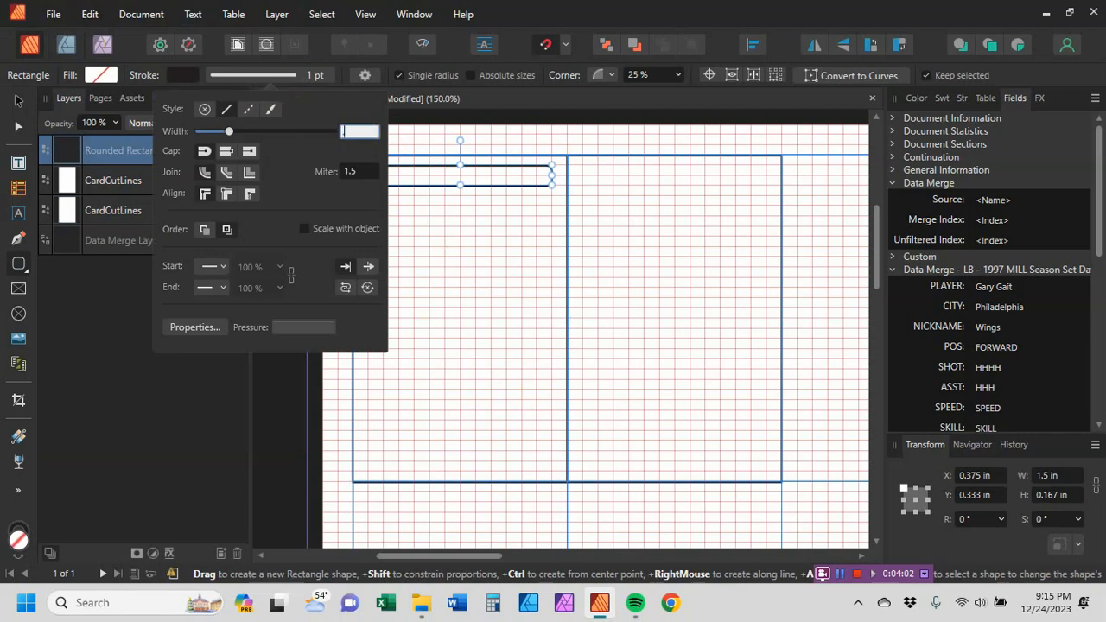
pyautogui.write('.75')
pyautogui.press('Return')
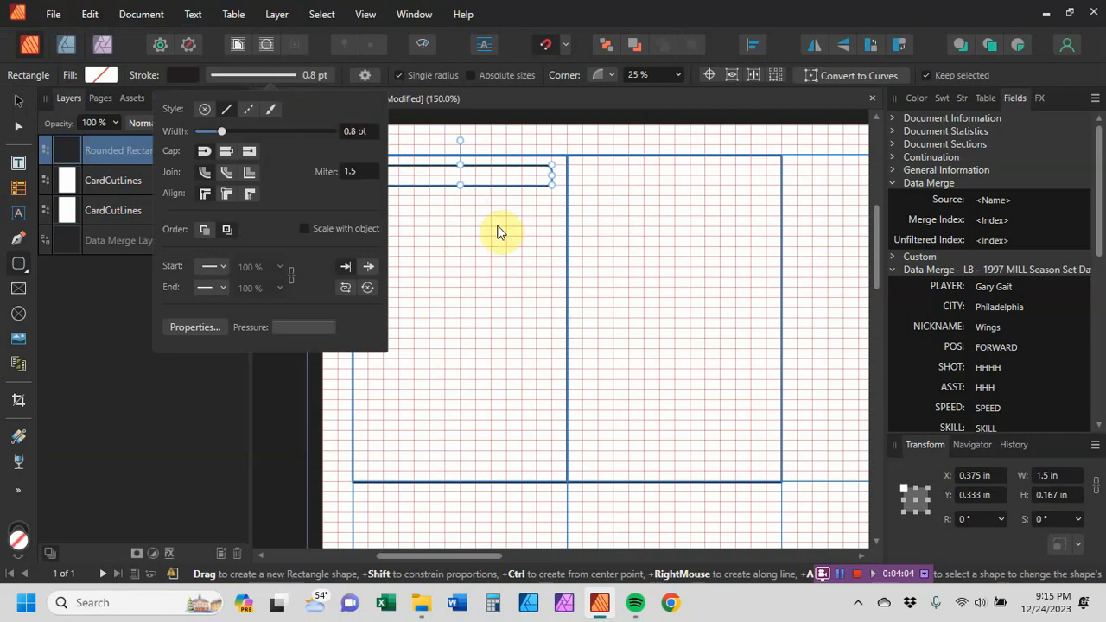
pyautogui.click(499, 226)
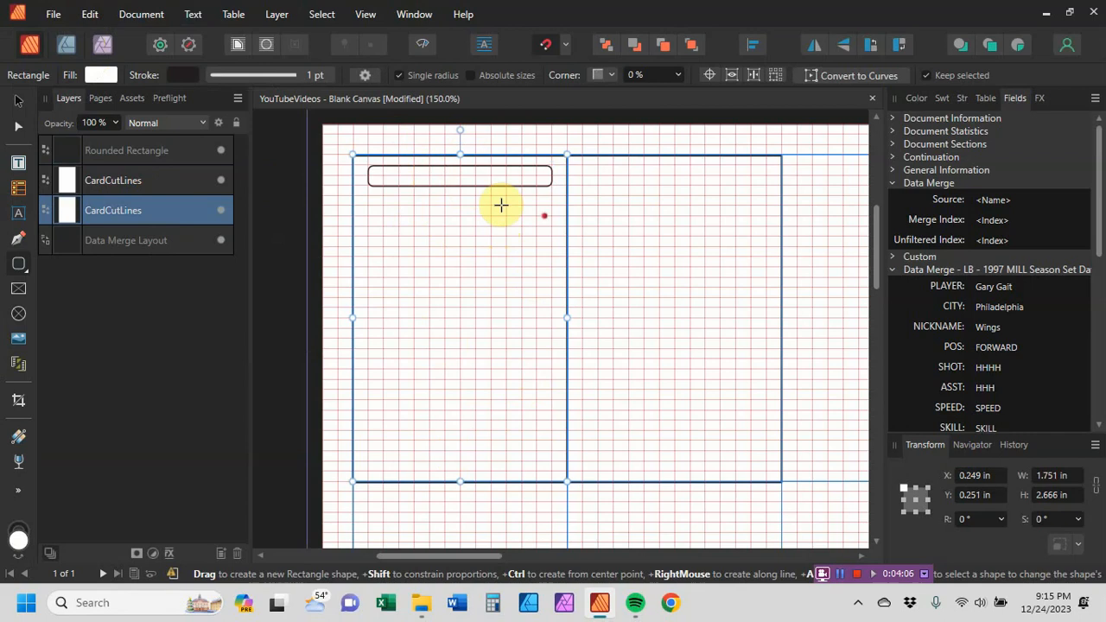
# Add a text frame about 1.417 in wide and 0.167 in high inside the rounded rectangle and select it
pyautogui.click(19, 165)
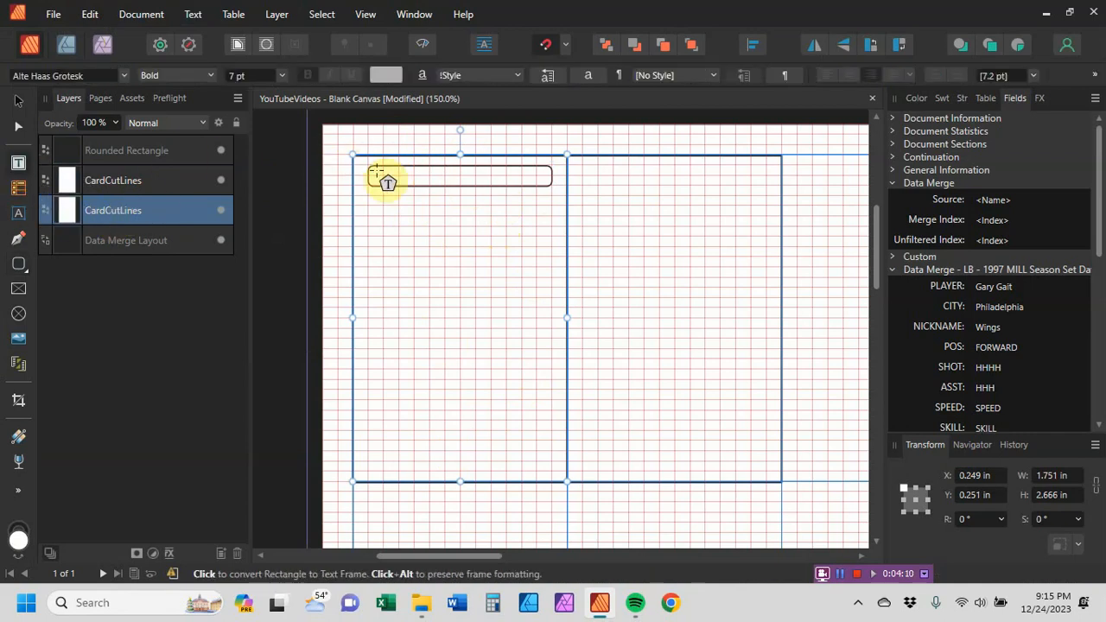
pyautogui.moveTo(377, 166); pyautogui.dragTo(553, 190)
pyautogui.click(434, 237)
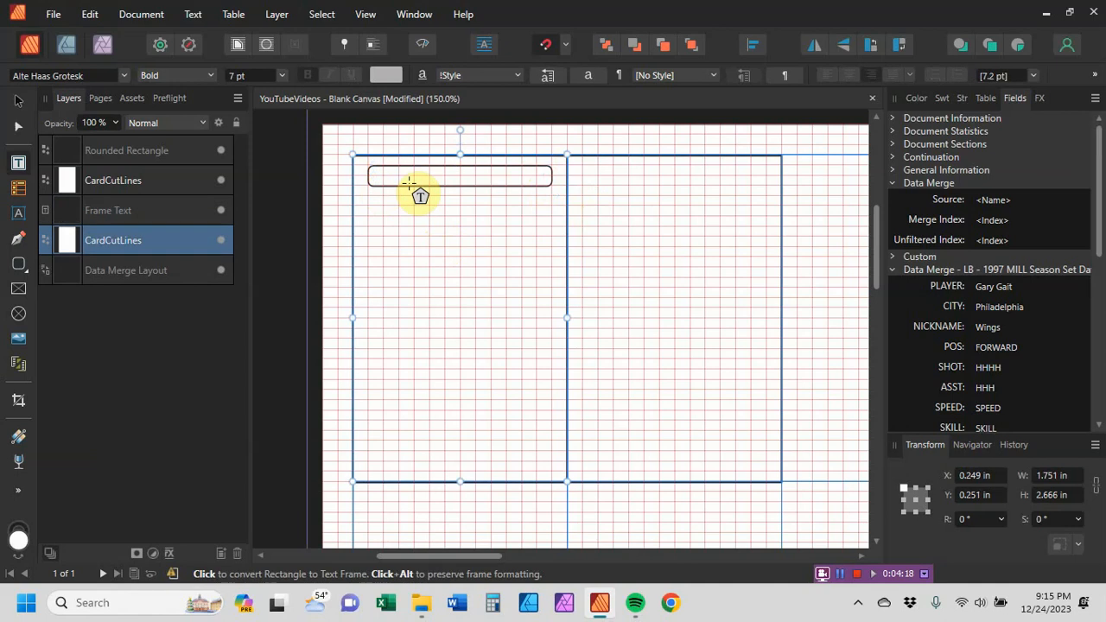
pyautogui.click(120, 211)
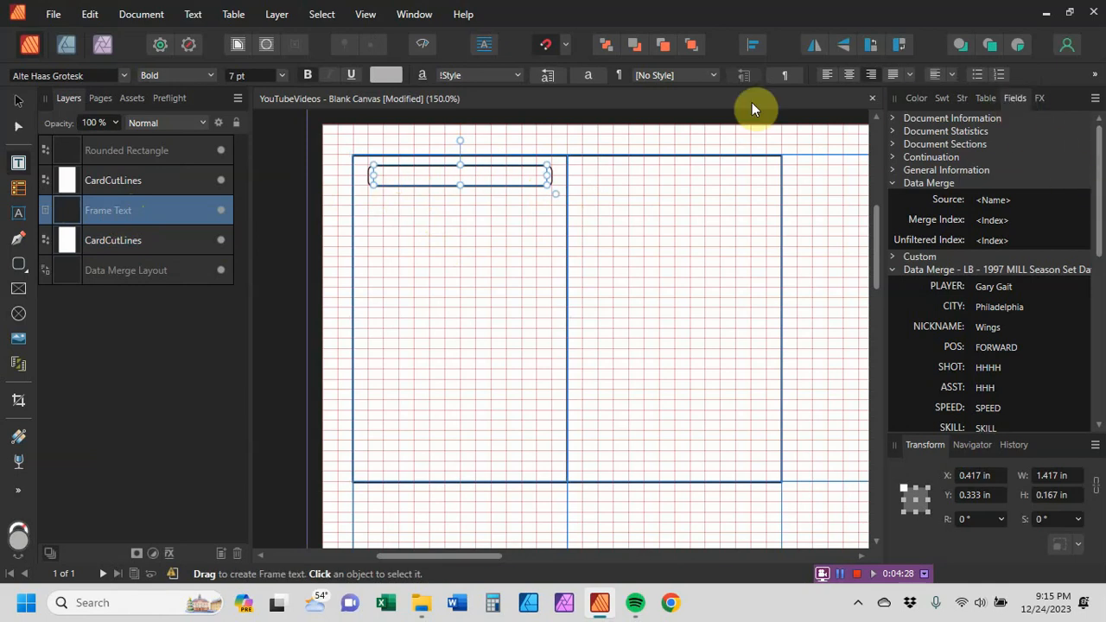
pyautogui.click(365, 15)
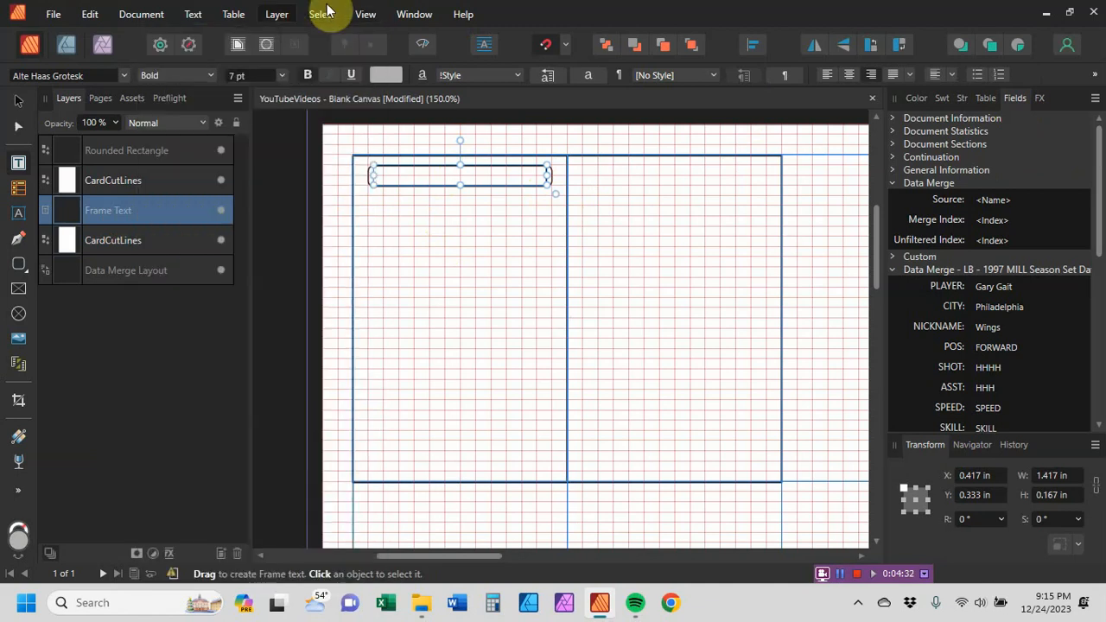
pyautogui.moveTo(416, 15)
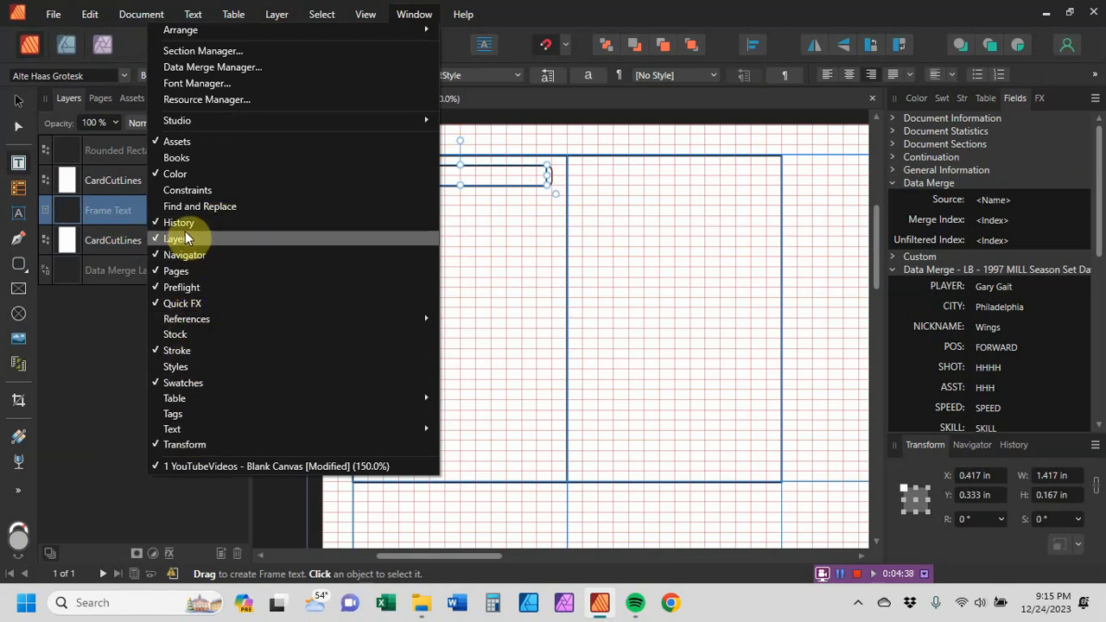
pyautogui.moveTo(377, 125)
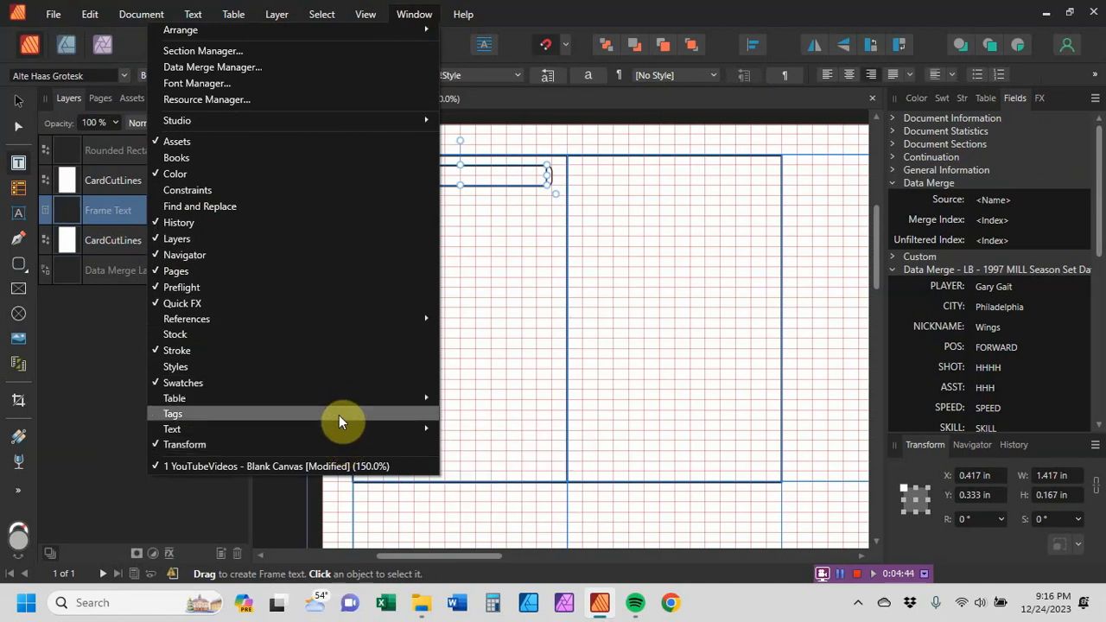
pyautogui.click(805, 11)
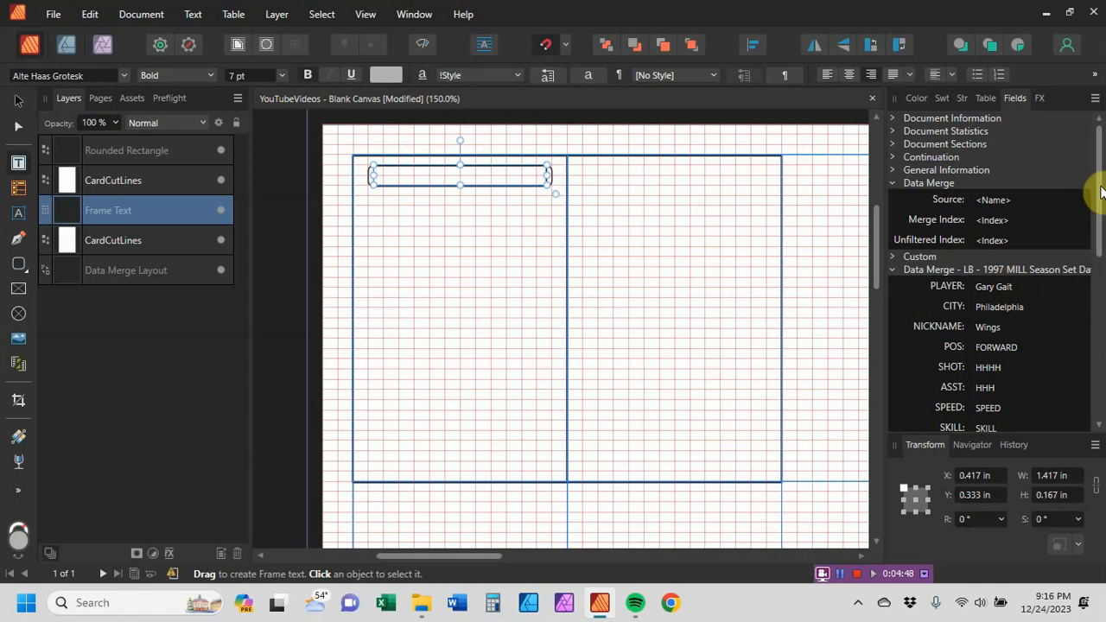
# Try the SHOT merge field in the text frame and replace it with the POWER field
pyautogui.moveTo(1097, 179); pyautogui.dragTo(1098, 221)
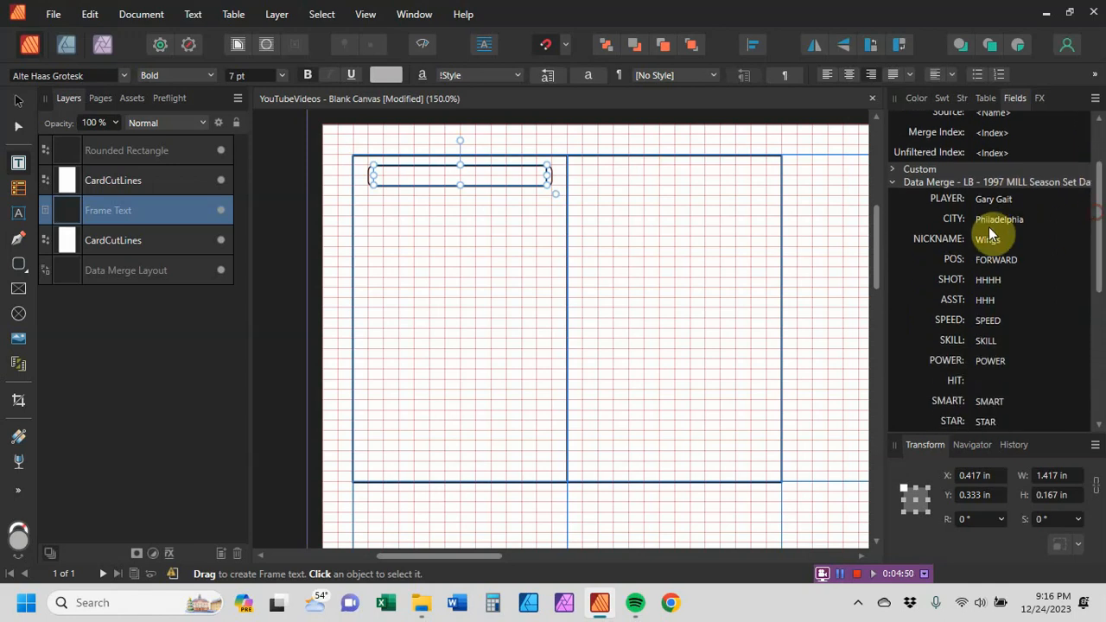
pyautogui.scroll(-2, 948, 204)
pyautogui.doubleClick(948, 204)
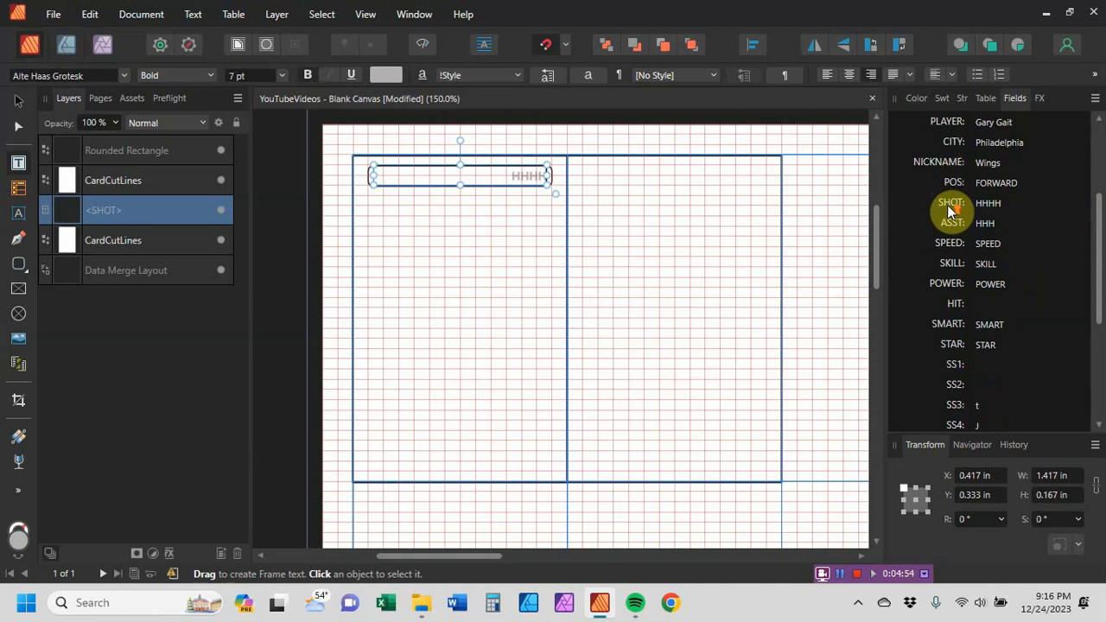
pyautogui.moveTo(505, 175); pyautogui.dragTo(568, 168)
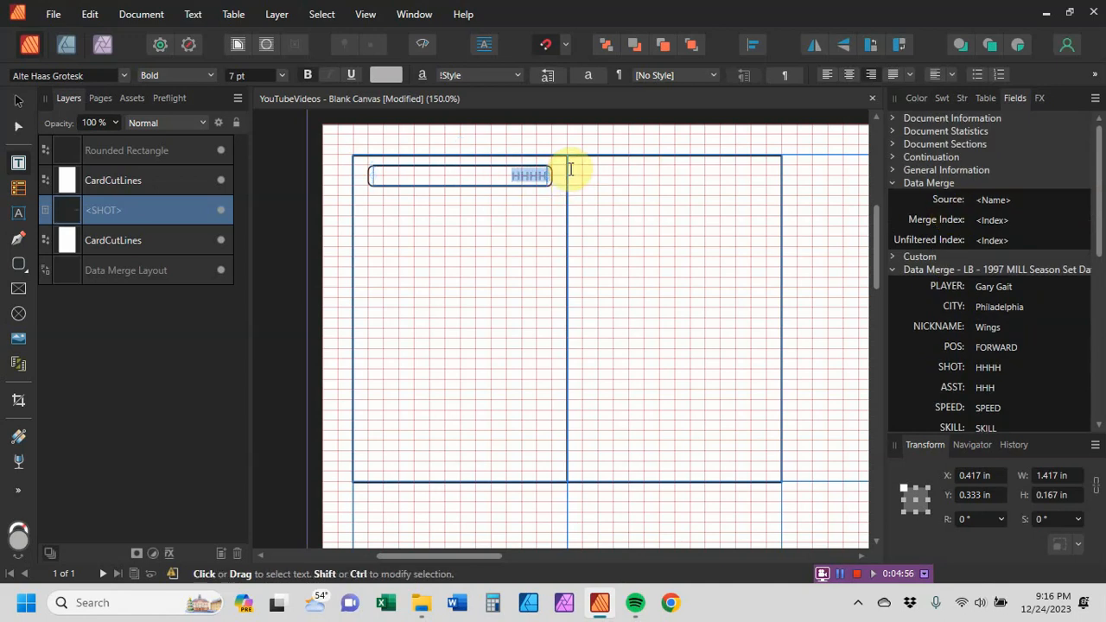
pyautogui.scroll(-4, 942, 291)
pyautogui.doubleClick(943, 285)
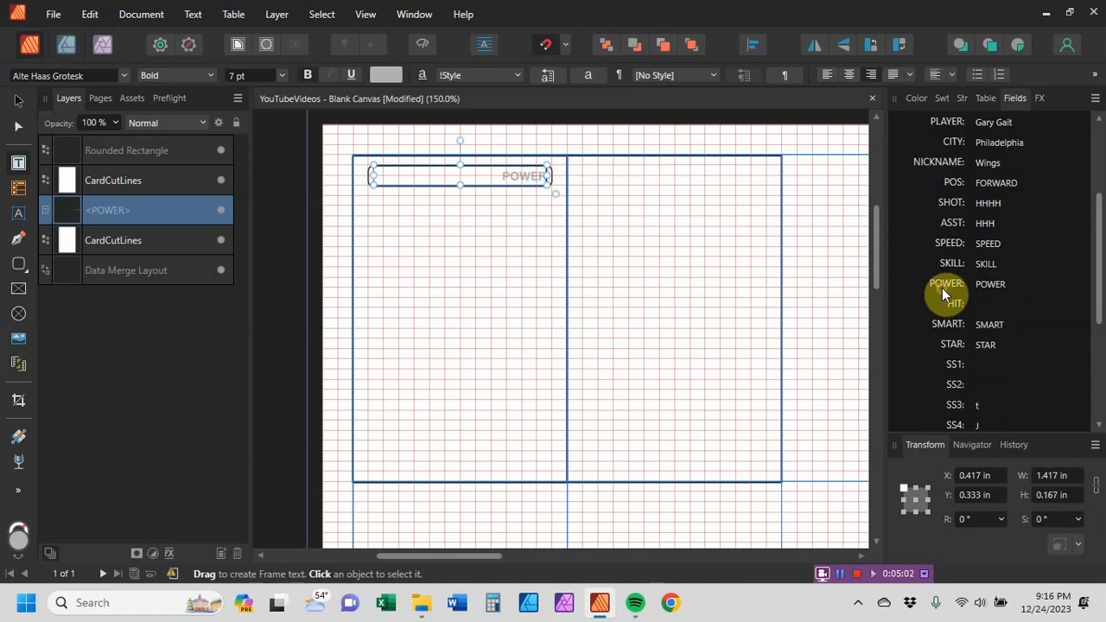
# Replace the text frame's contents with the PLAYER merge field from the 1997 MILL season data
pyautogui.doubleClick(523, 175)
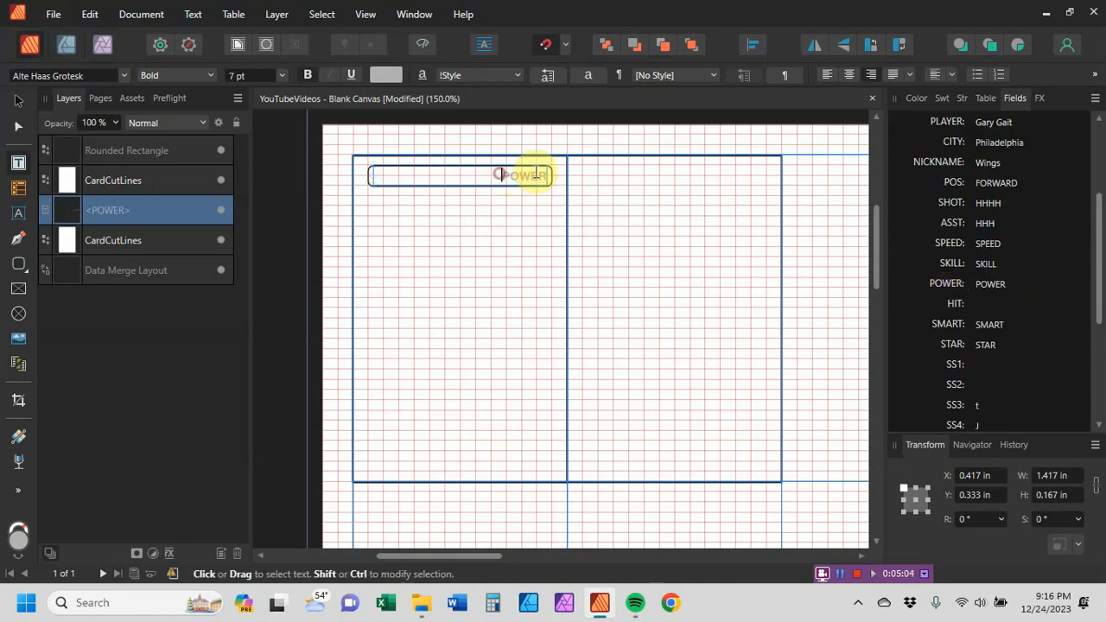
pyautogui.moveTo(491, 175); pyautogui.dragTo(548, 171)
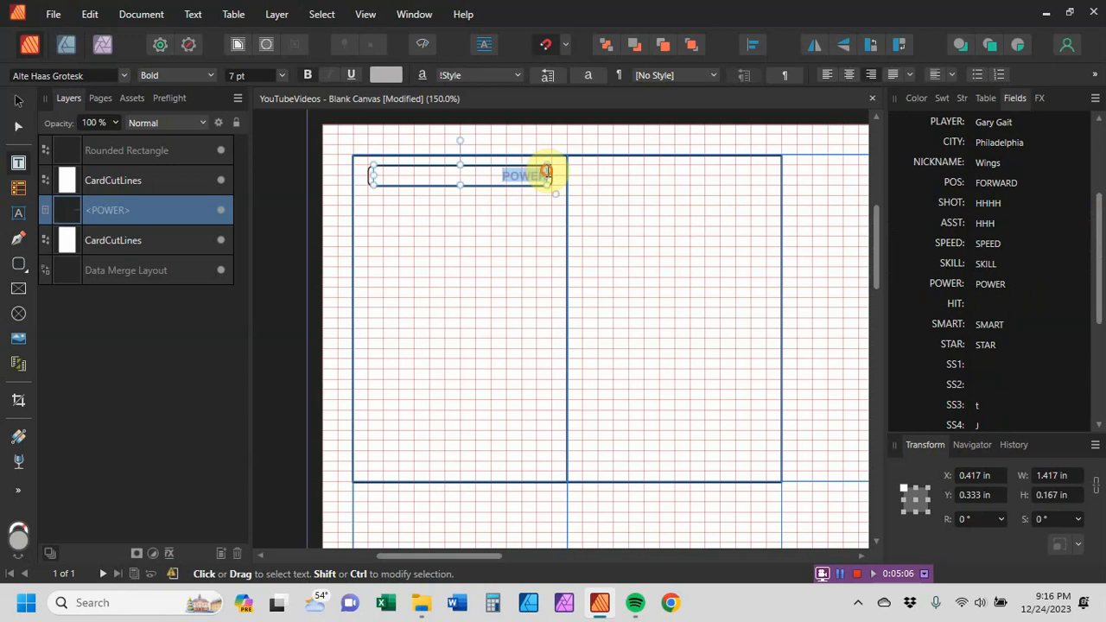
pyautogui.scroll(1, 907, 177)
pyautogui.scroll(-1, 939, 203)
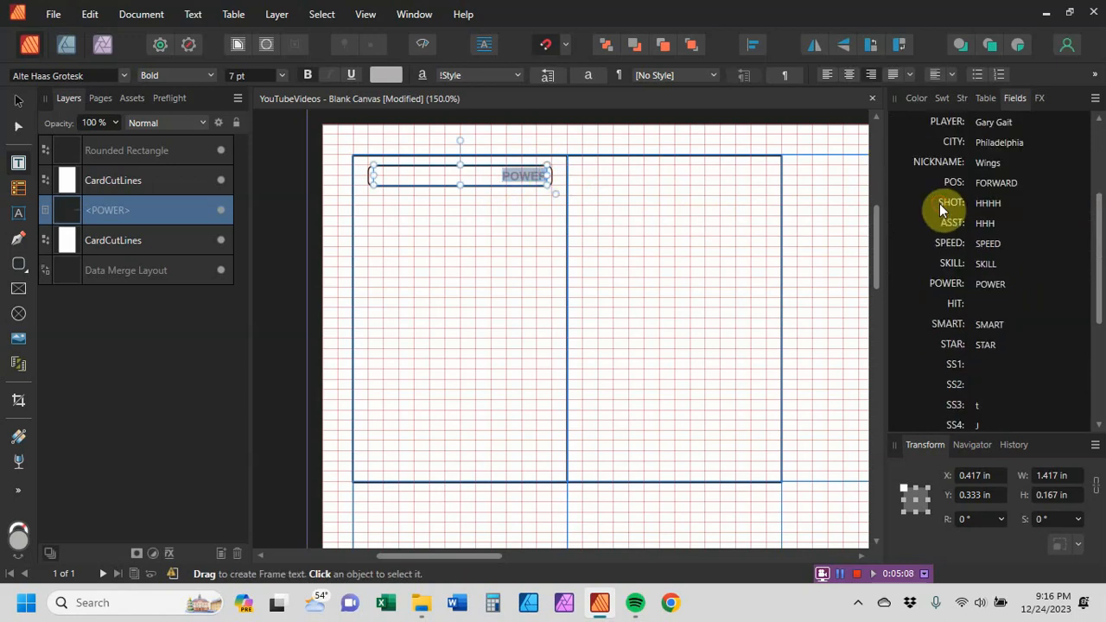
pyautogui.scroll(1, 942, 197)
pyautogui.scroll(2, 948, 192)
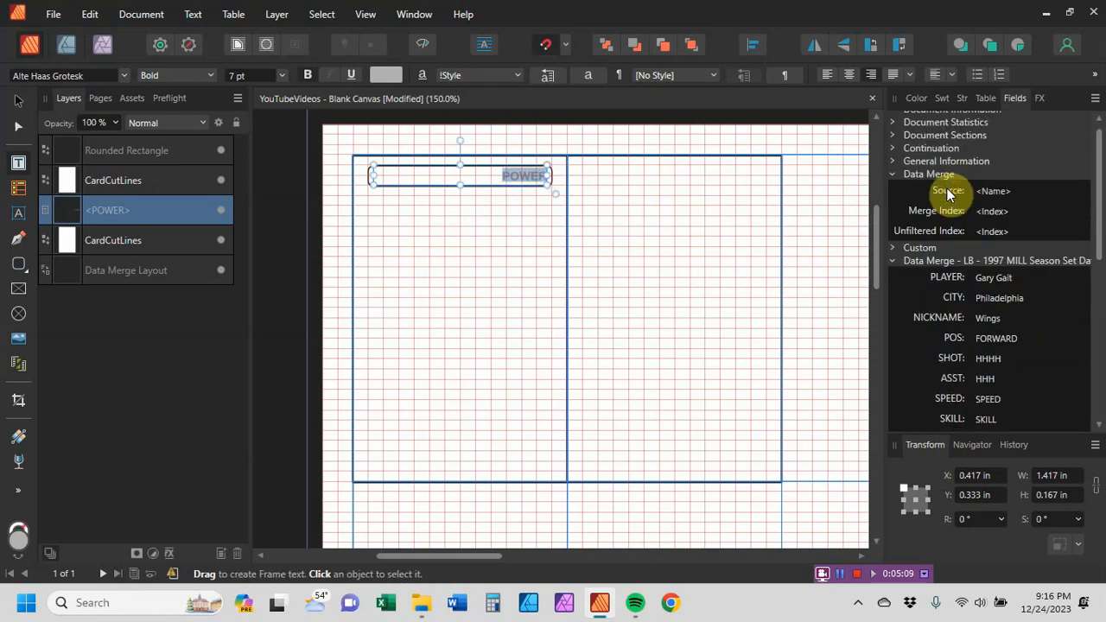
pyautogui.doubleClick(942, 278)
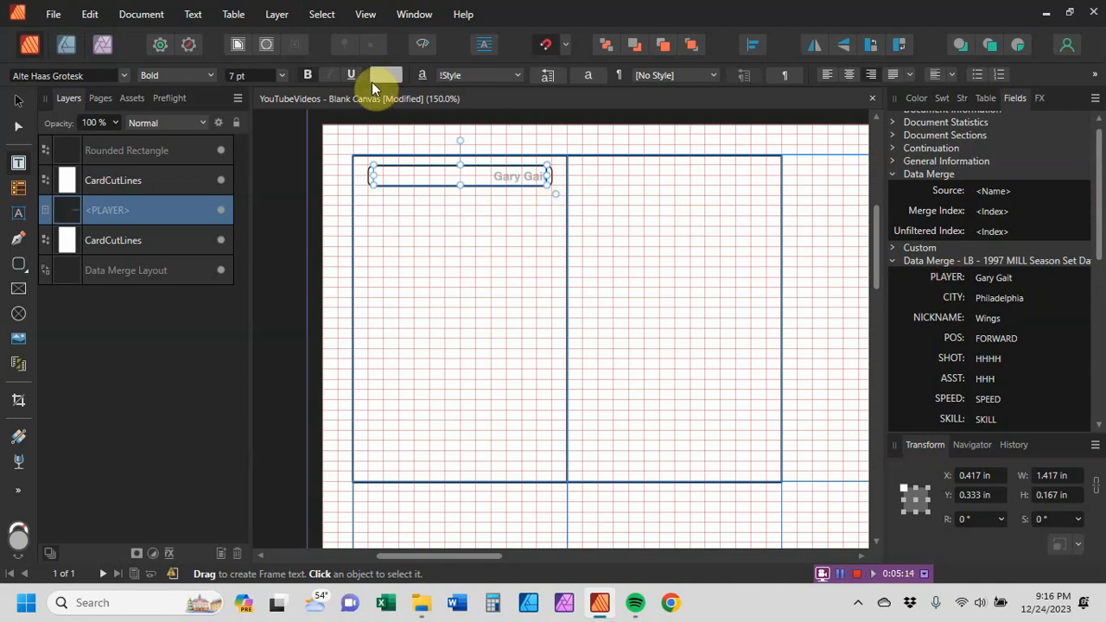
# Change the text color of the PLAYER merge field to black
pyautogui.moveTo(475, 175); pyautogui.dragTo(570, 173)
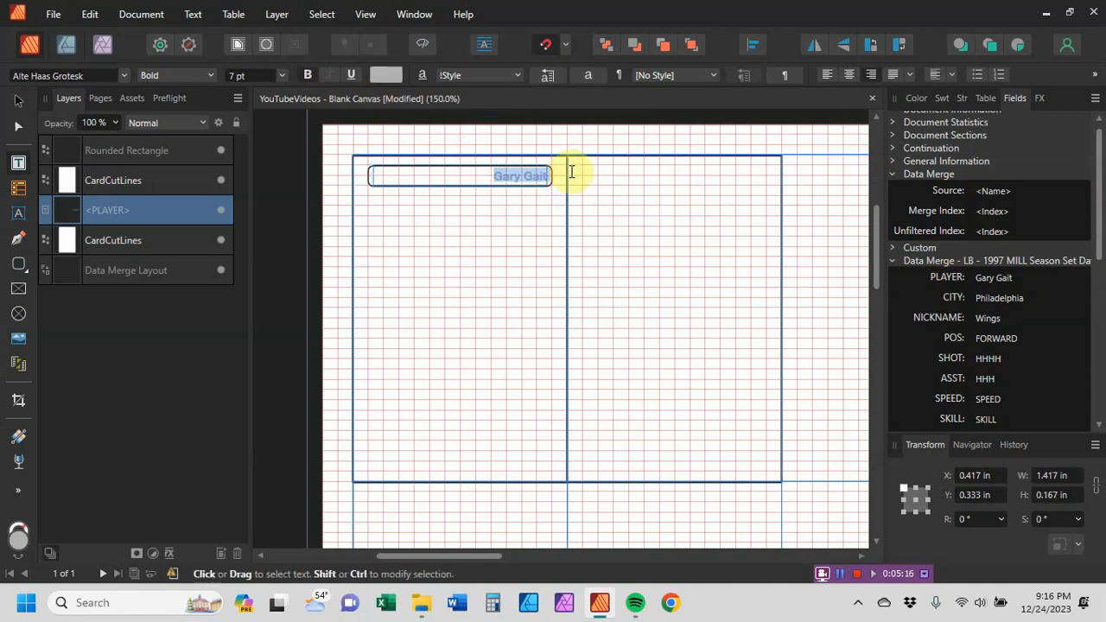
pyautogui.click(387, 76)
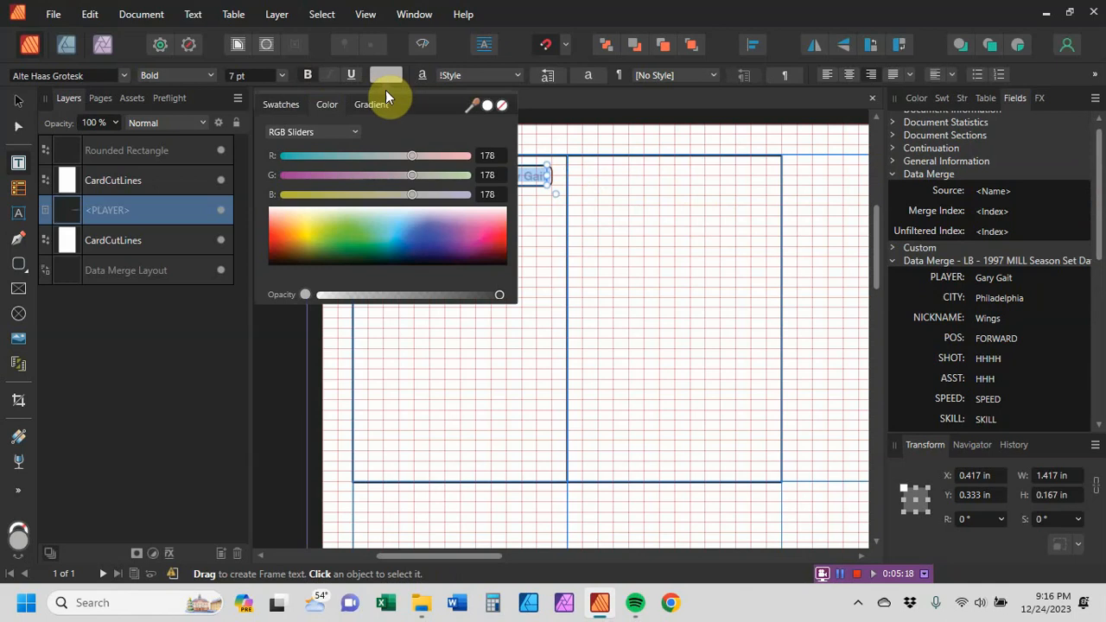
pyautogui.click(300, 105)
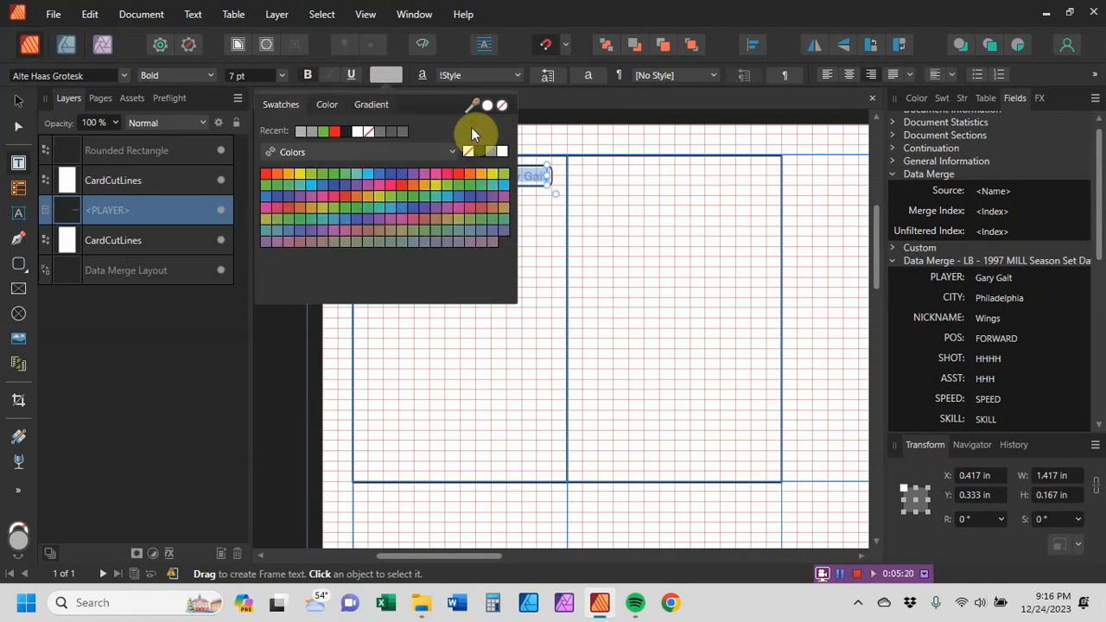
pyautogui.click(480, 151)
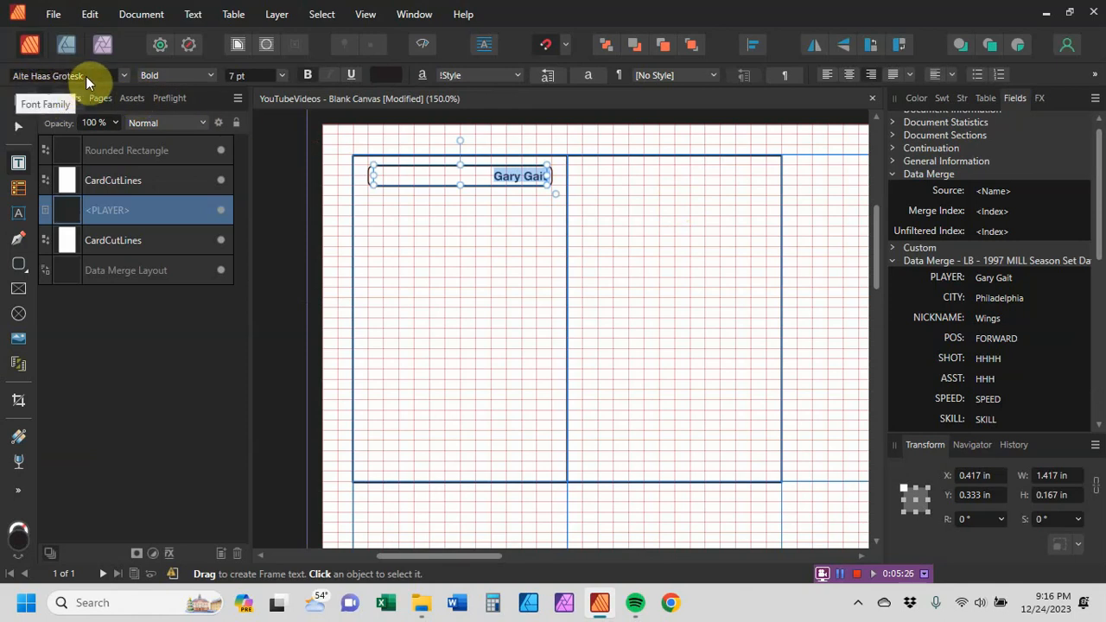
# Format the PLAYER text in Berlin Sans FB Regular at 11 pt and deselect its frame
pyautogui.click(124, 76)
pyautogui.scroll(-4, 268, 220)
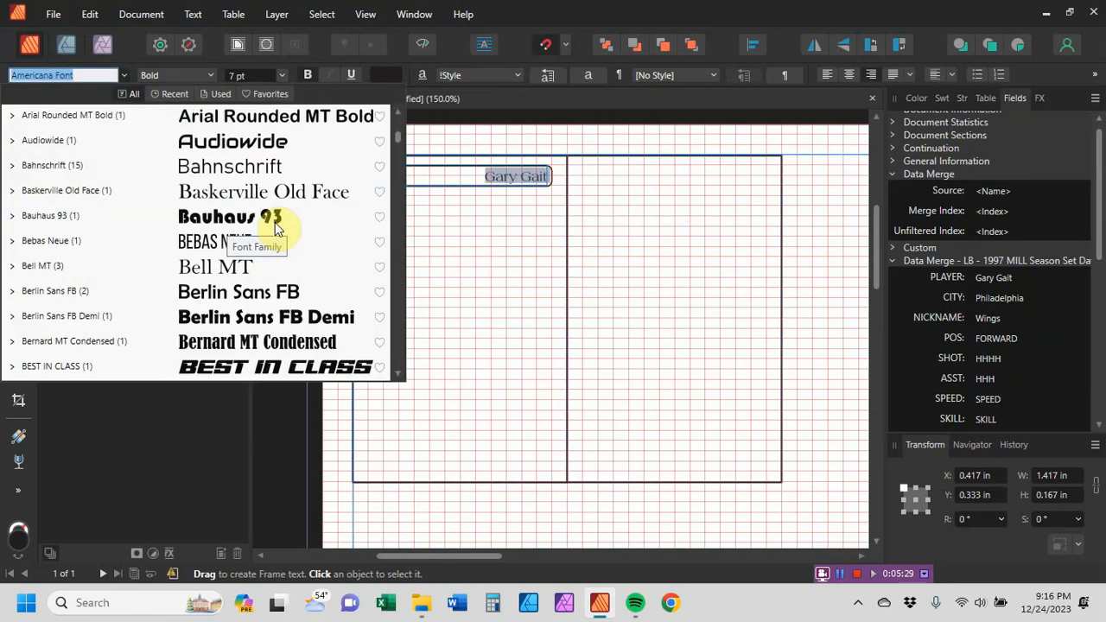
pyautogui.click(215, 293)
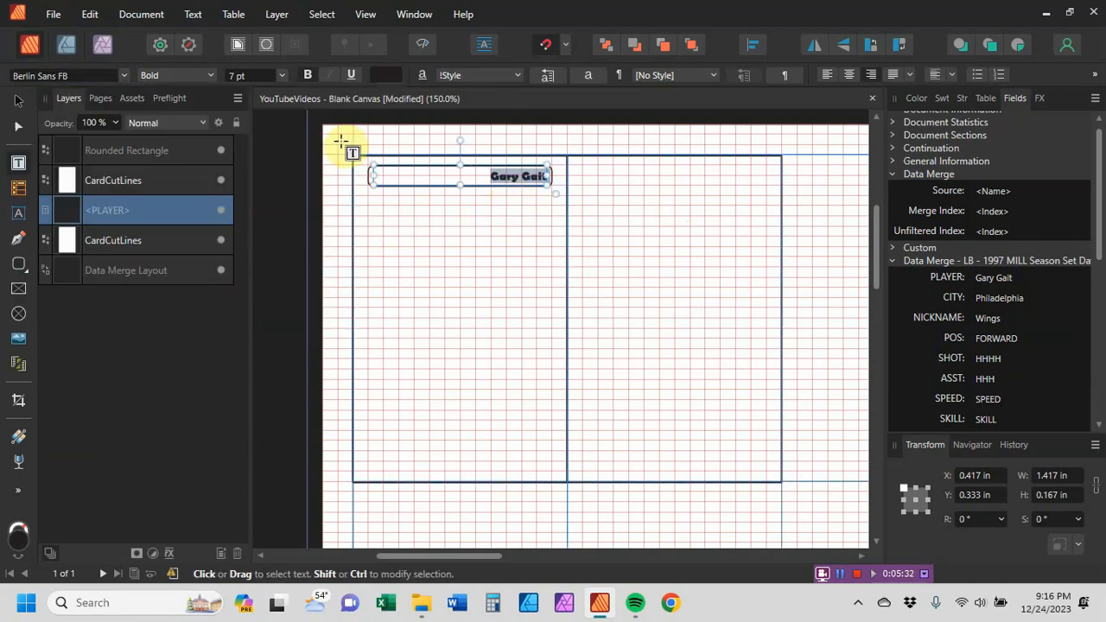
pyautogui.click(213, 75)
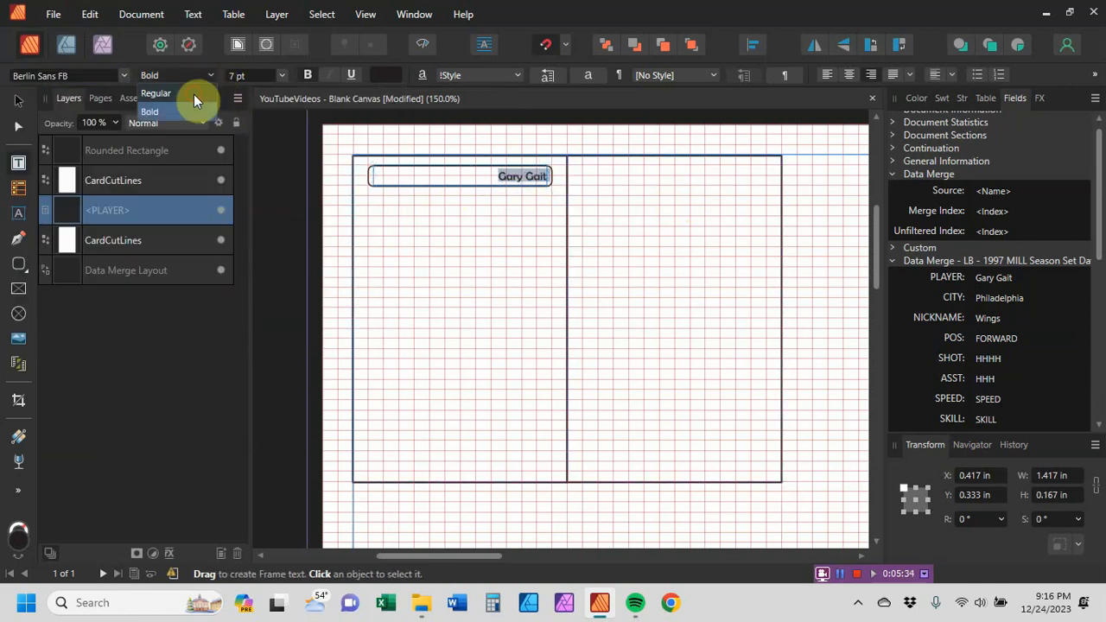
pyautogui.click(193, 95)
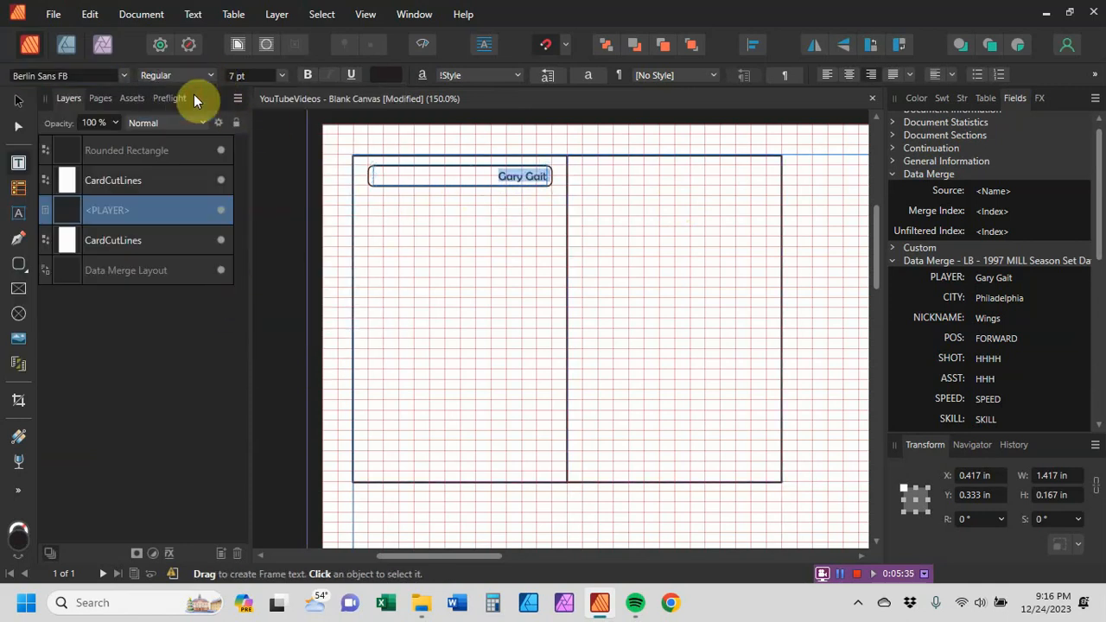
pyautogui.click(282, 76)
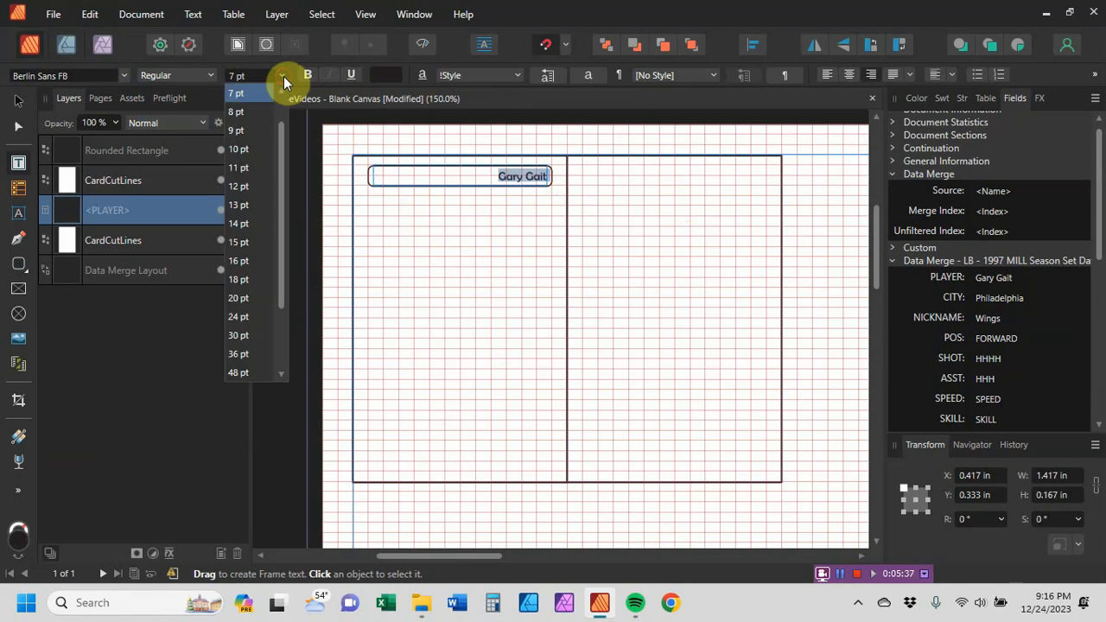
pyautogui.click(244, 169)
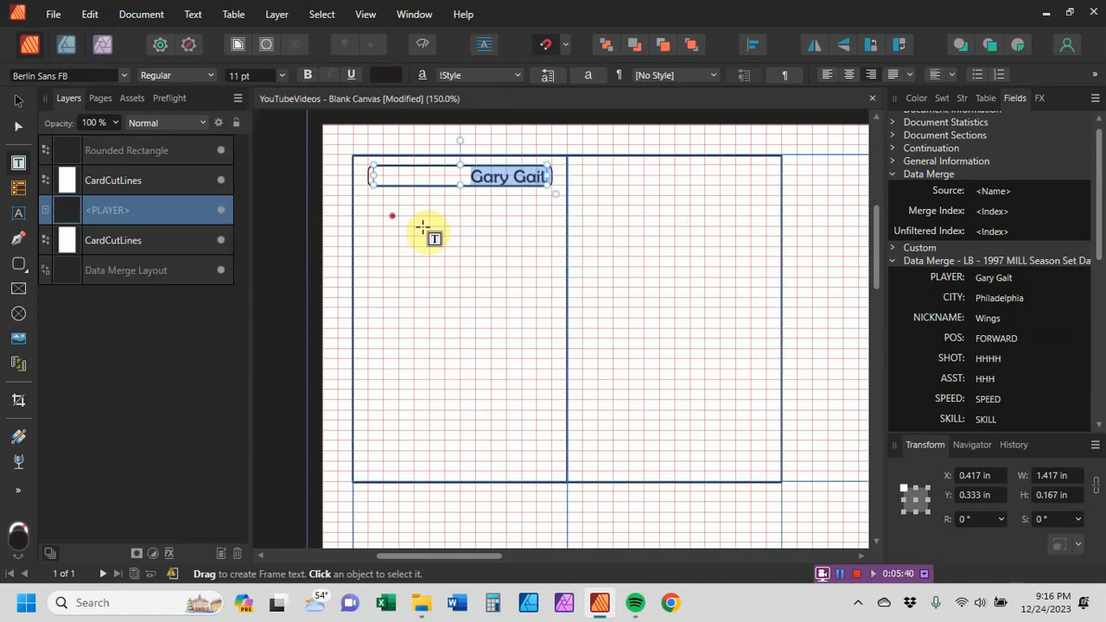
pyautogui.click(482, 237)
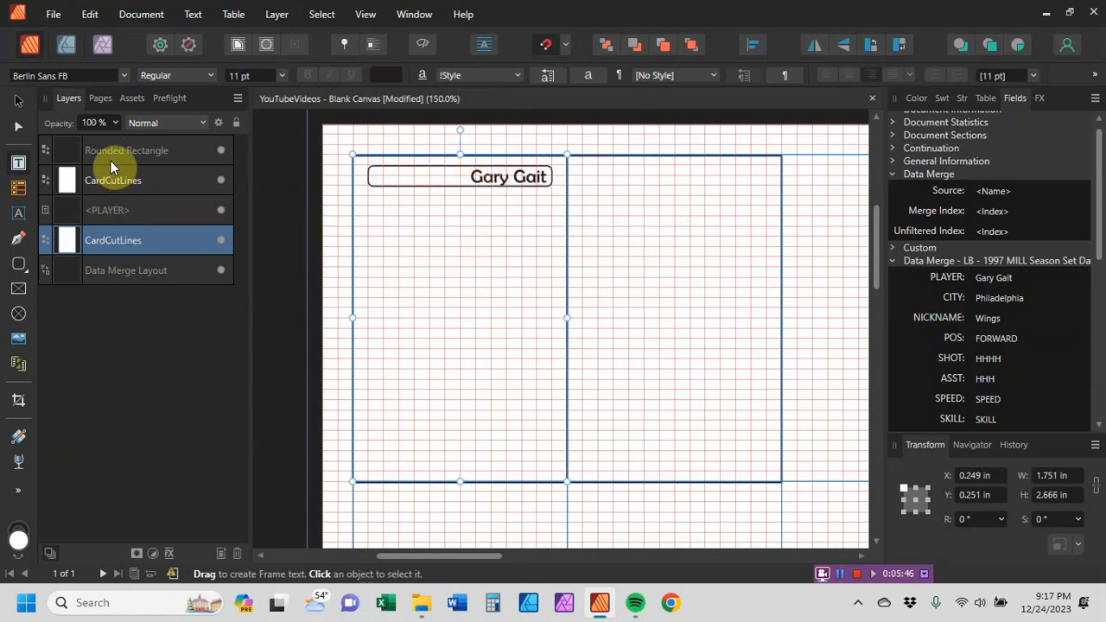
# Try left alignment on the PLAYER text and center it horizontally in its frame
pyautogui.click(111, 211)
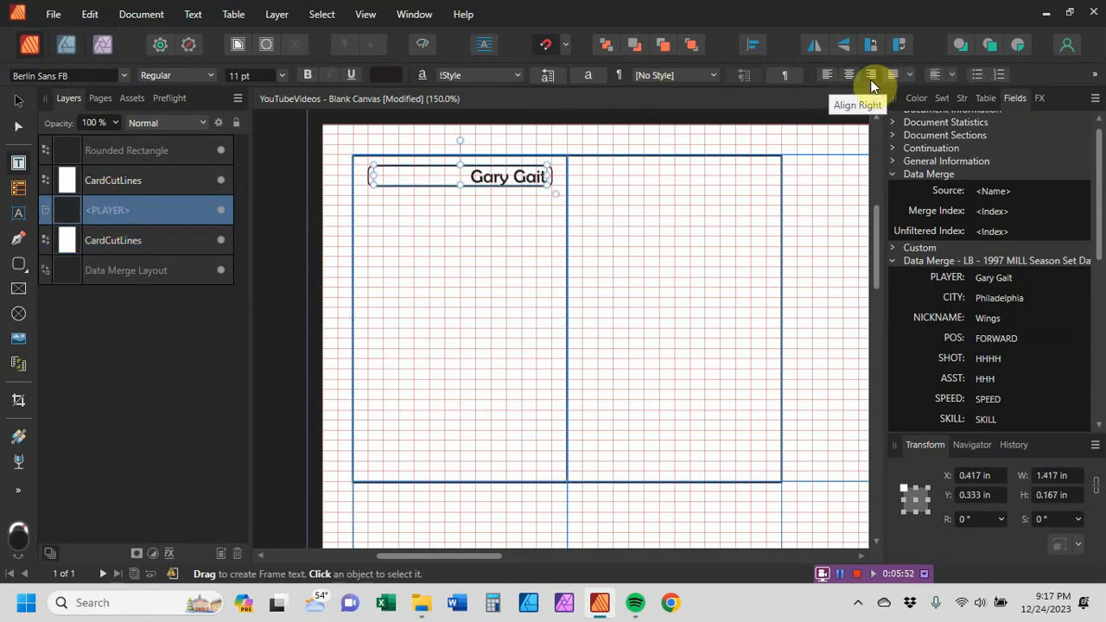
pyautogui.click(827, 76)
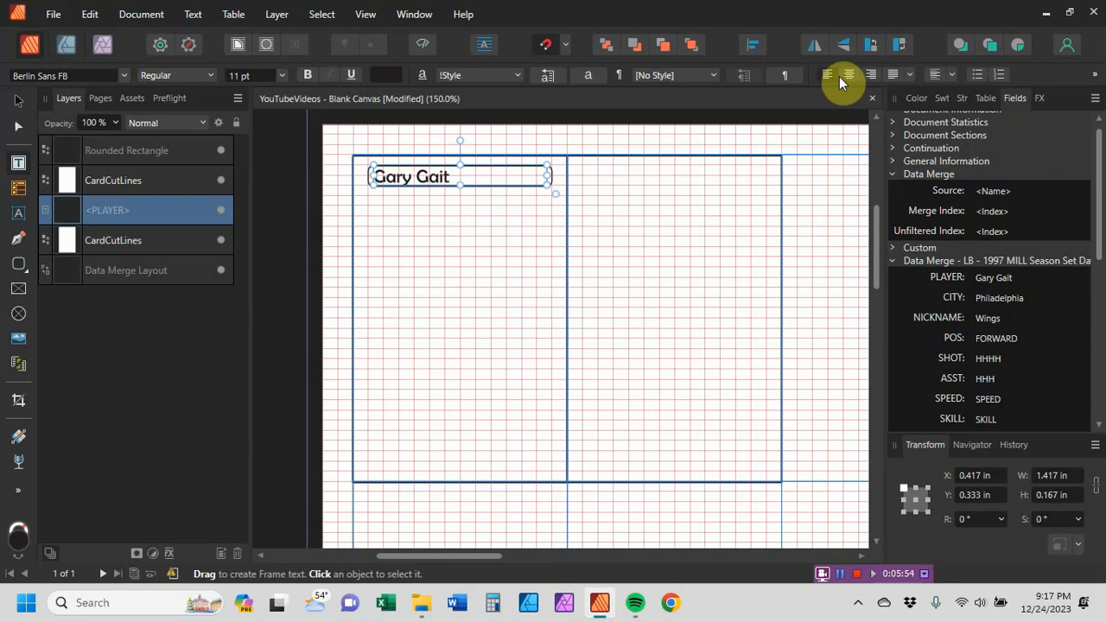
pyautogui.click(851, 78)
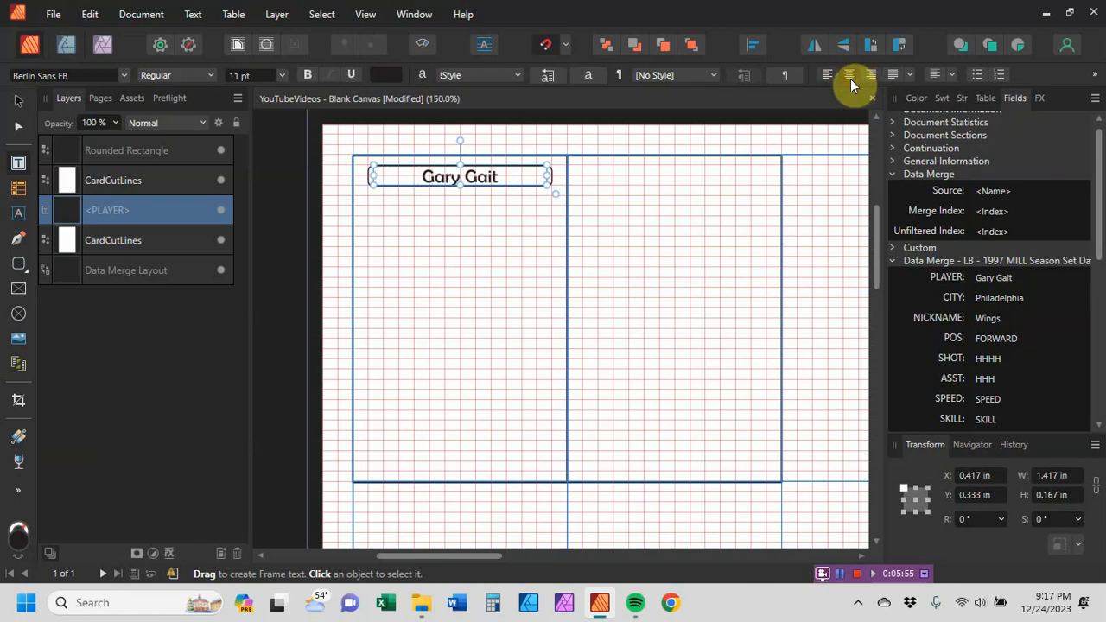
# Try top, center and bottom vertical alignment on the PLAYER text, ending with Justify Vertically
pyautogui.click(947, 73)
pyautogui.click(915, 97)
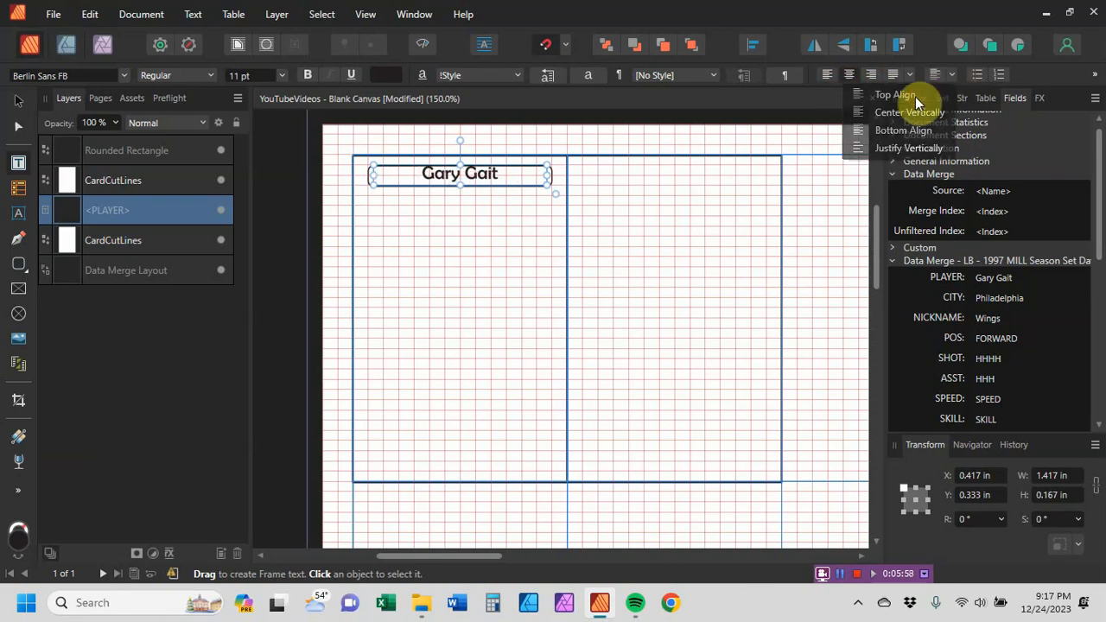
pyautogui.click(952, 72)
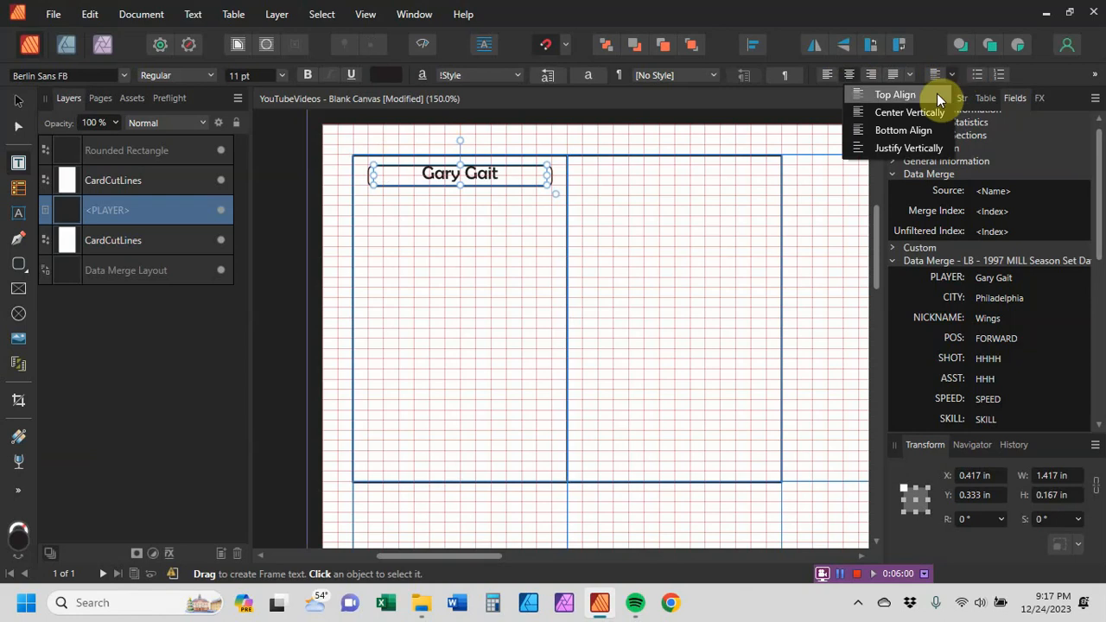
pyautogui.click(925, 111)
pyautogui.click(953, 75)
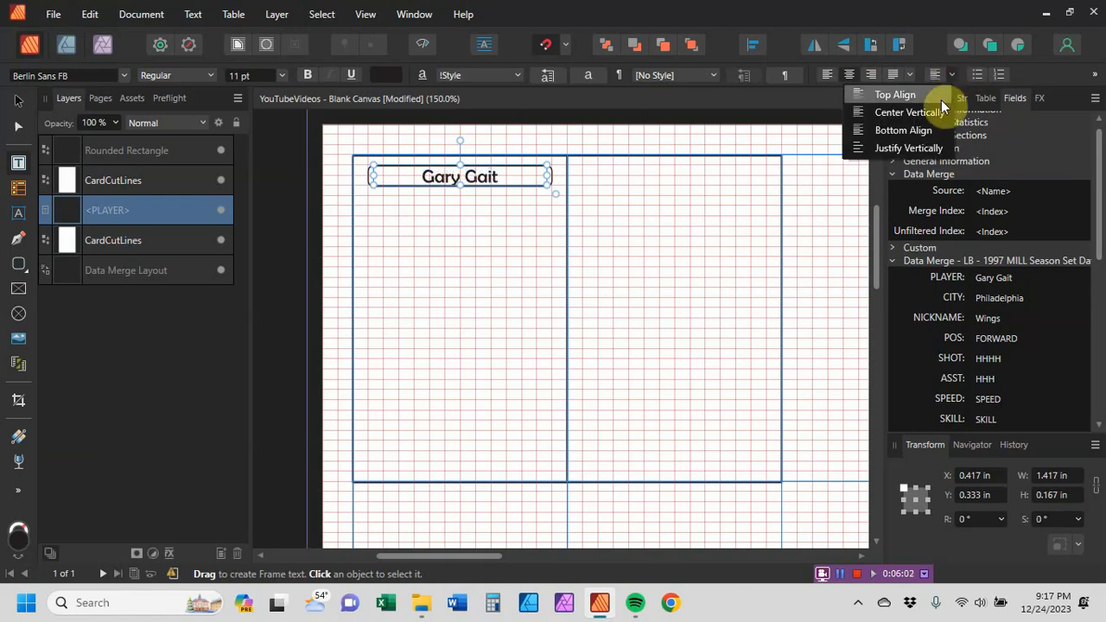
pyautogui.click(928, 126)
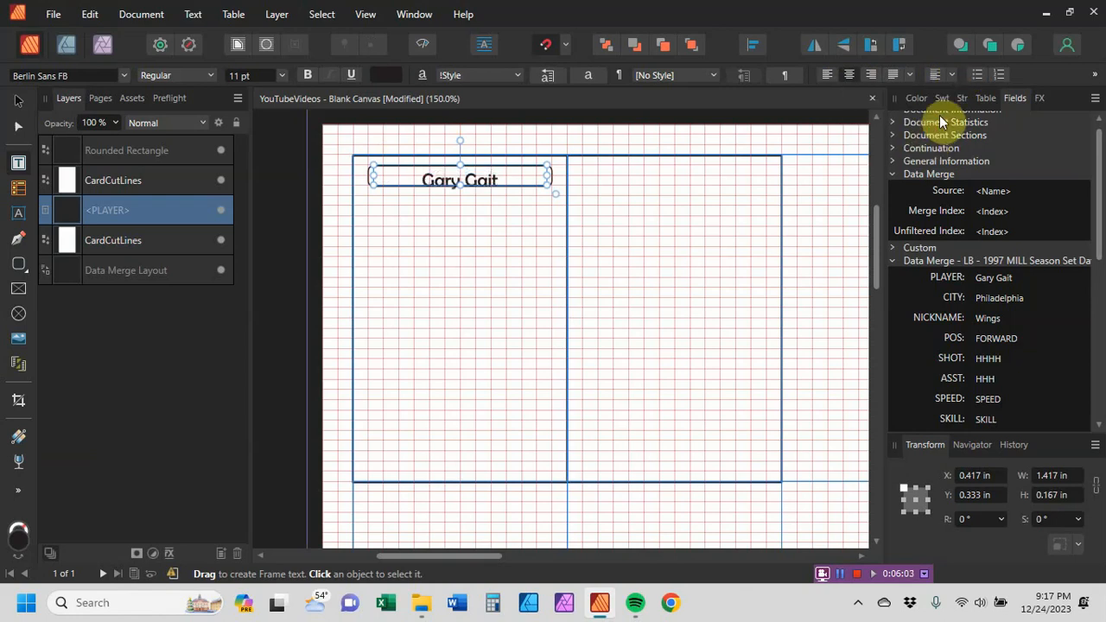
pyautogui.click(953, 74)
pyautogui.click(930, 149)
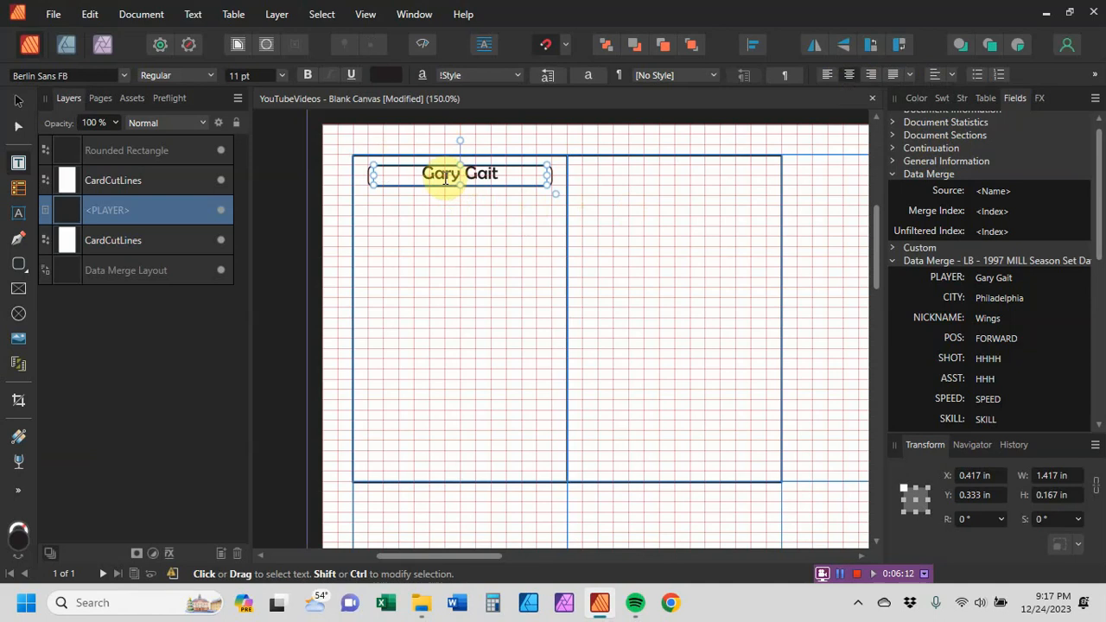
# Try Justify Center paragraph alignment on the PLAYER text
pyautogui.click(910, 74)
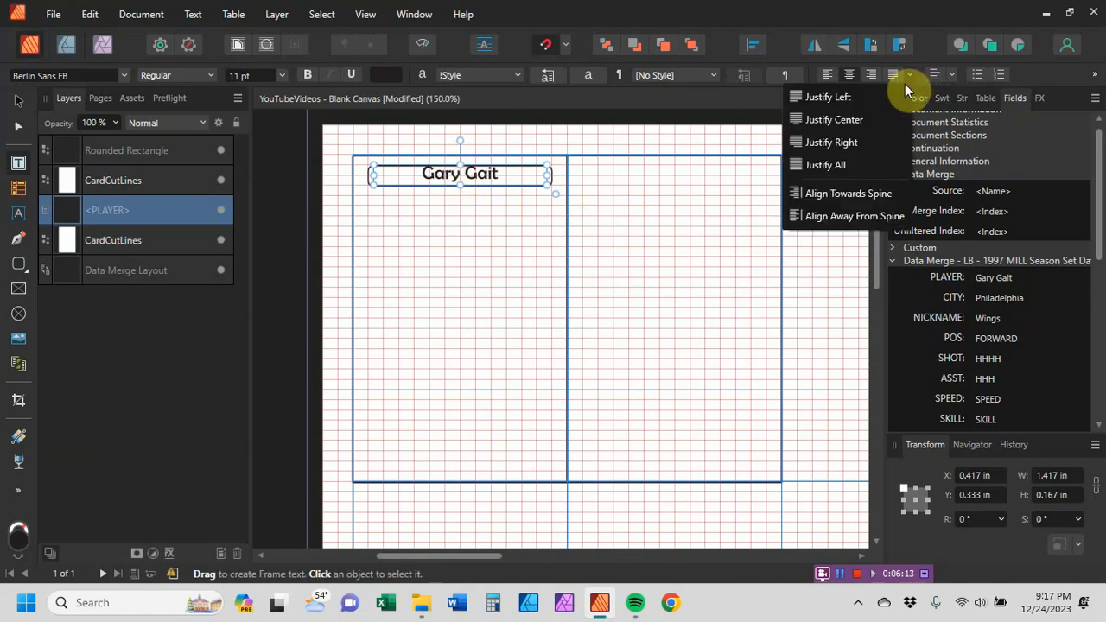
pyautogui.click(850, 119)
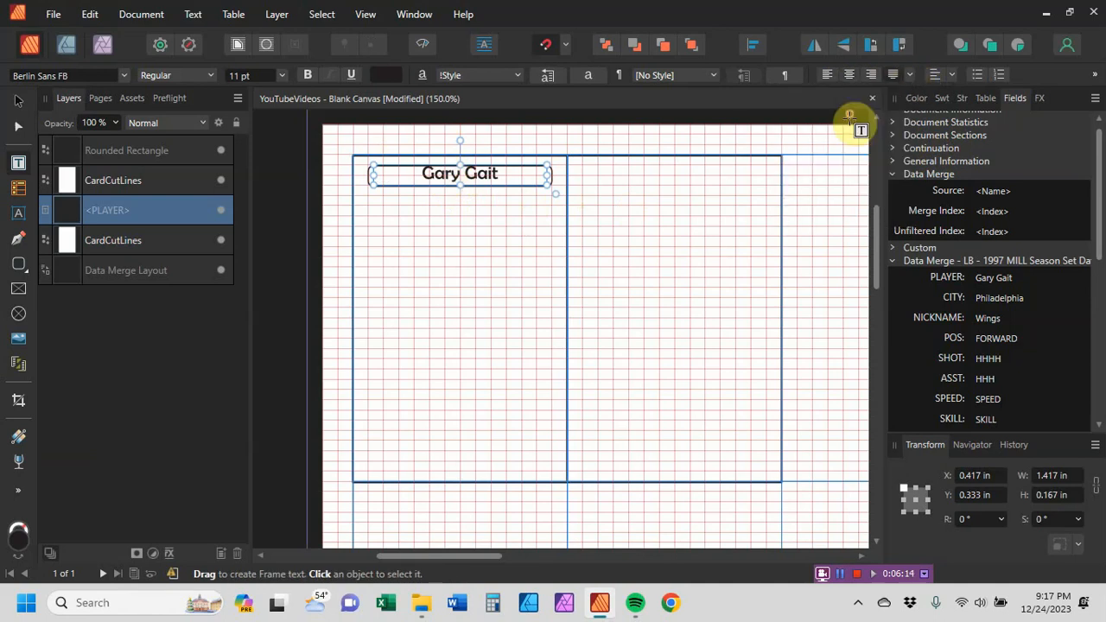
pyautogui.click(909, 75)
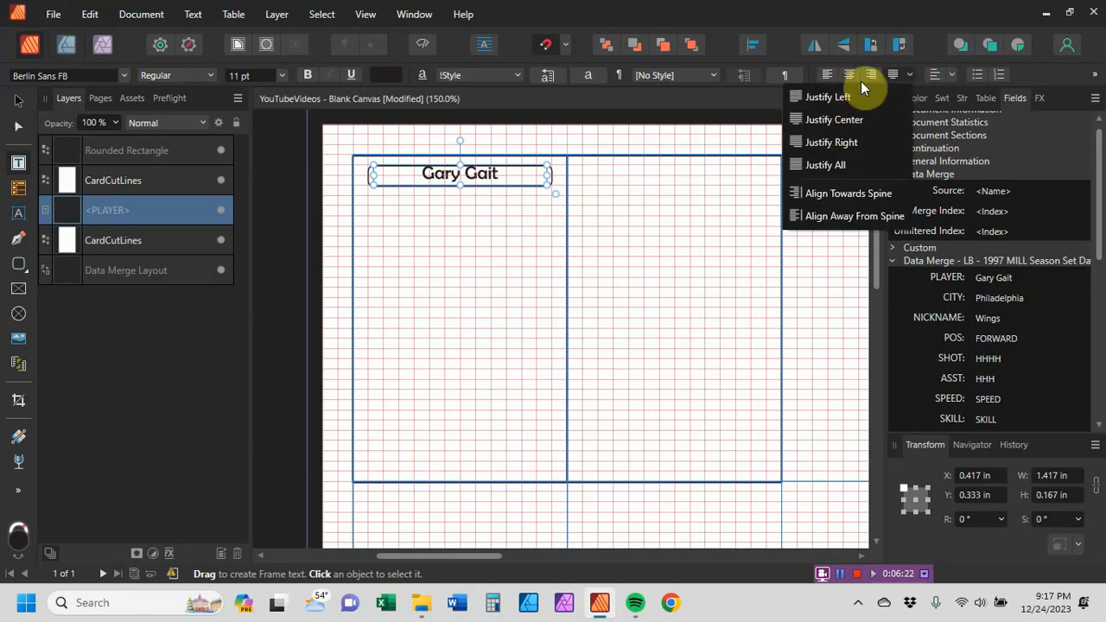
# Undo the paragraph justification and the last vertical alignment change on the PLAYER text
pyautogui.click(90, 13)
pyautogui.click(93, 17)
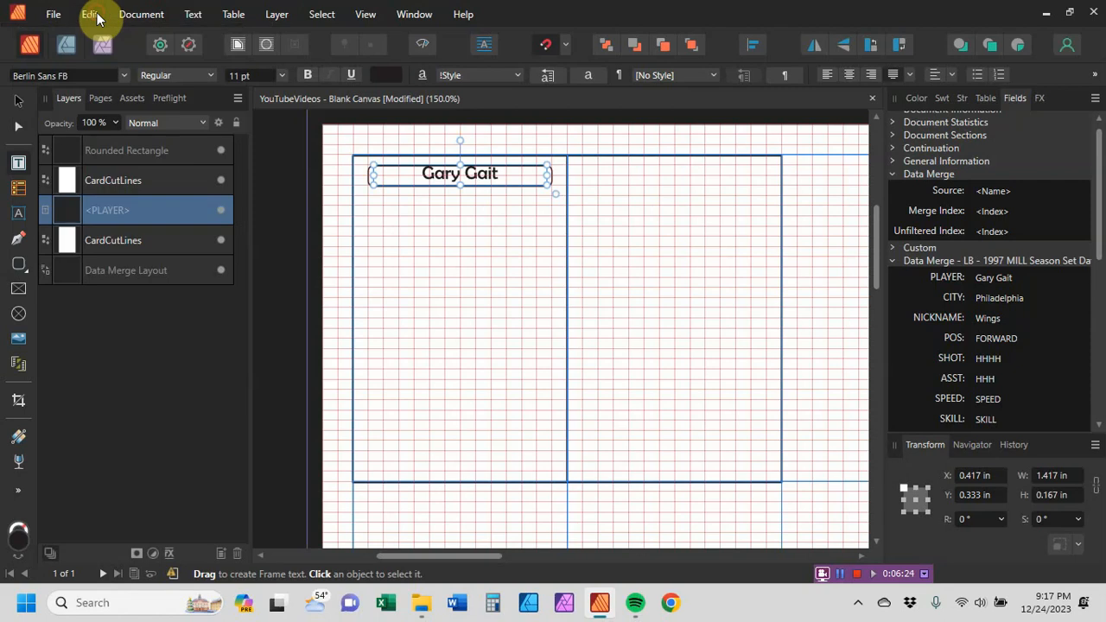
pyautogui.click(95, 18)
pyautogui.click(73, 32)
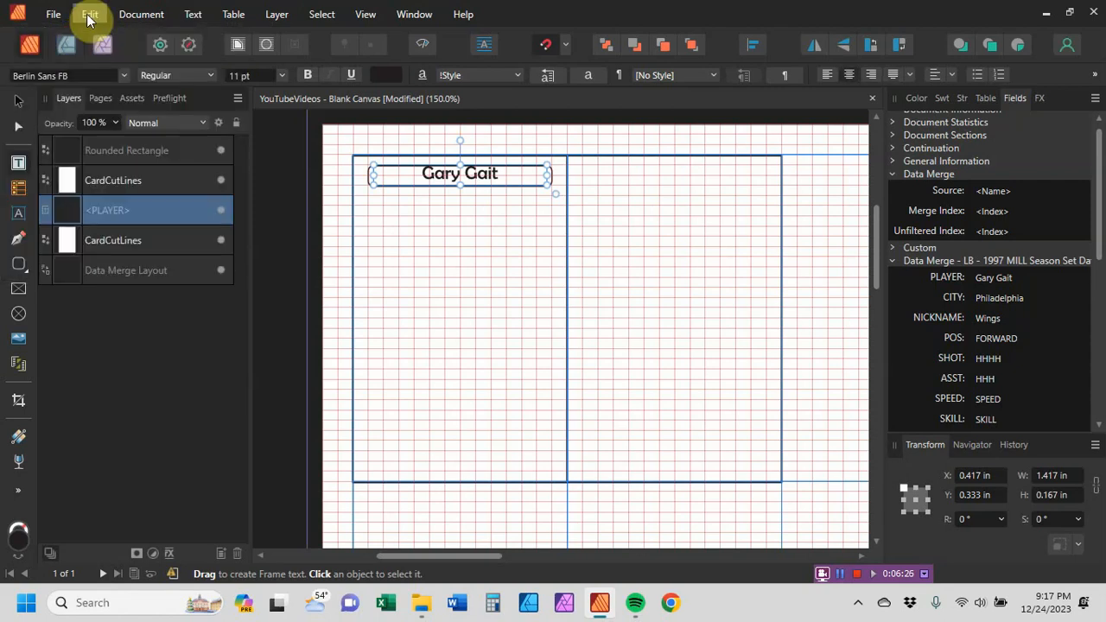
pyautogui.click(90, 14)
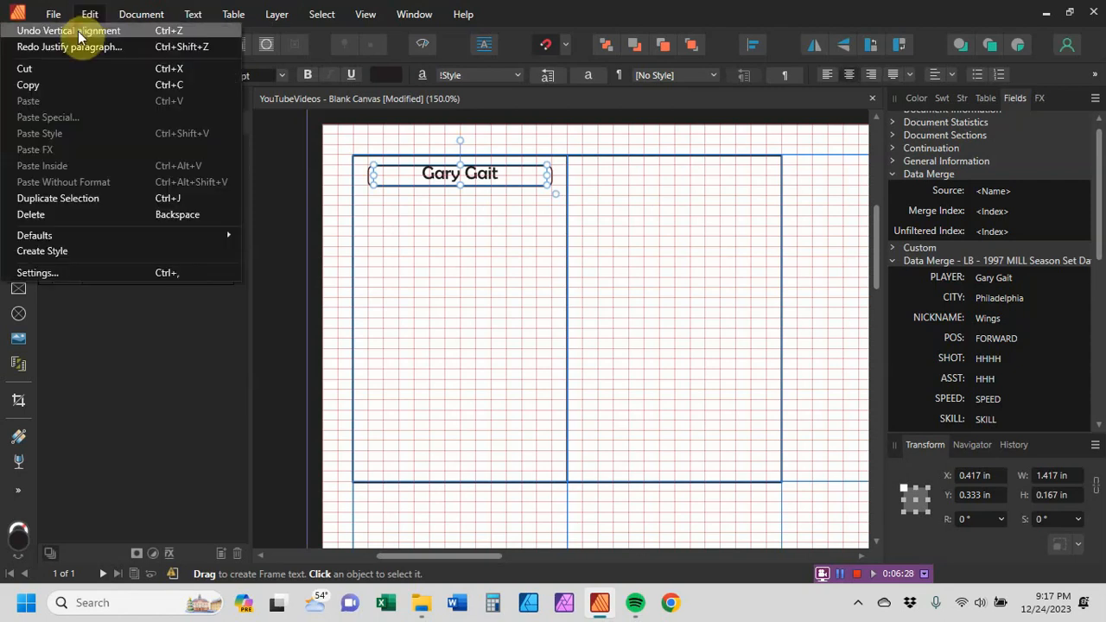
pyautogui.click(78, 33)
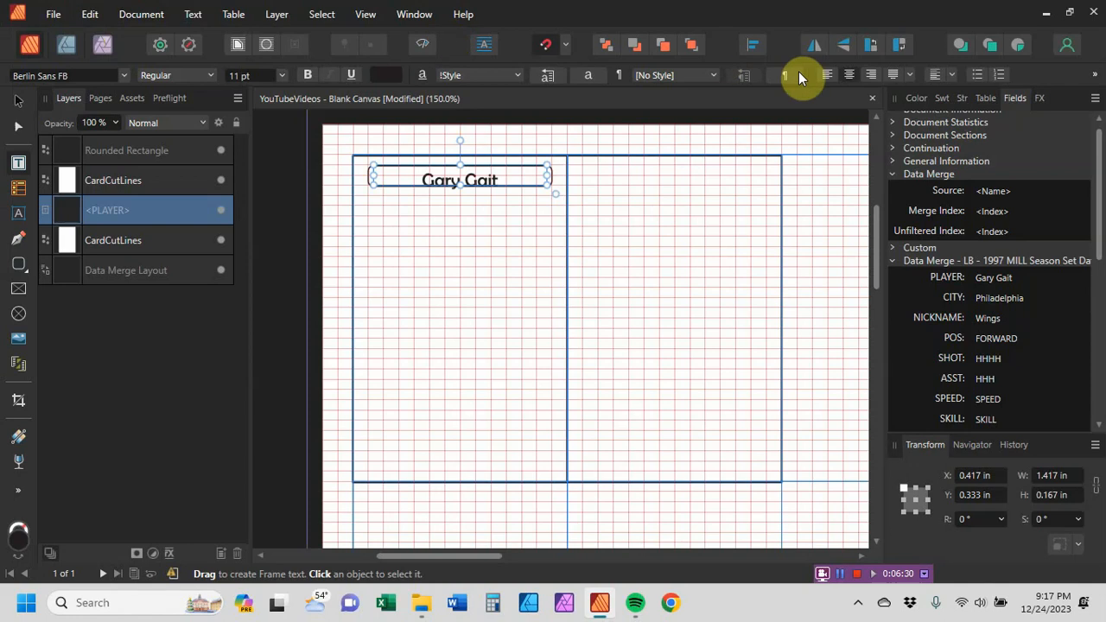
# Center the PLAYER text vertically in its frame and align it left
pyautogui.click(948, 73)
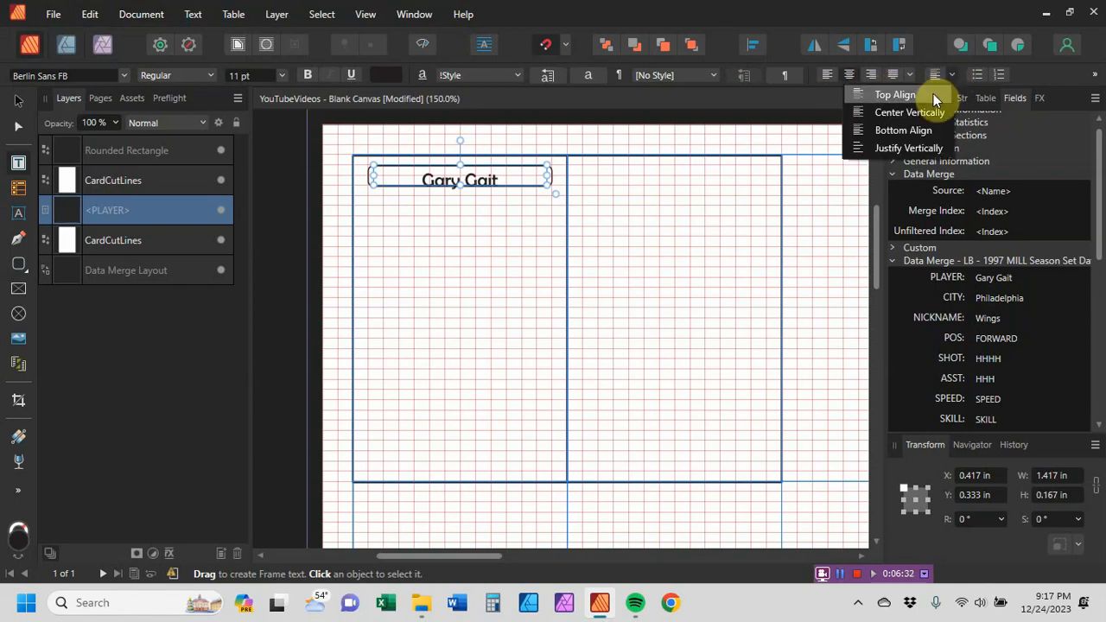
pyautogui.click(892, 113)
pyautogui.click(828, 74)
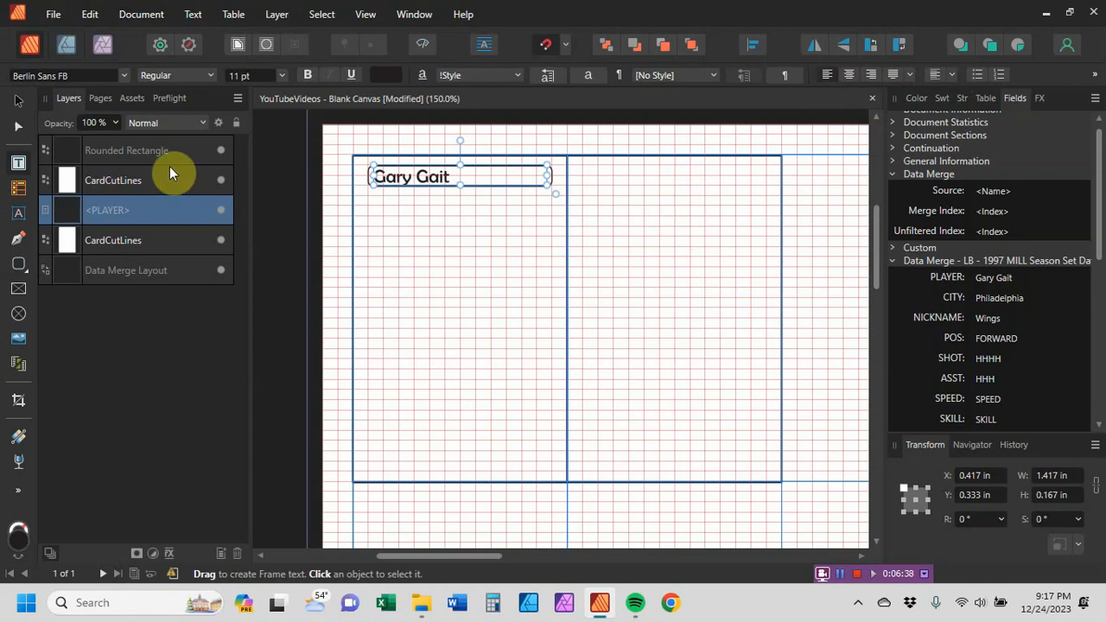
# Nest the PLAYER text layer inside the Rounded Rectangle layer
pyautogui.click(161, 210)
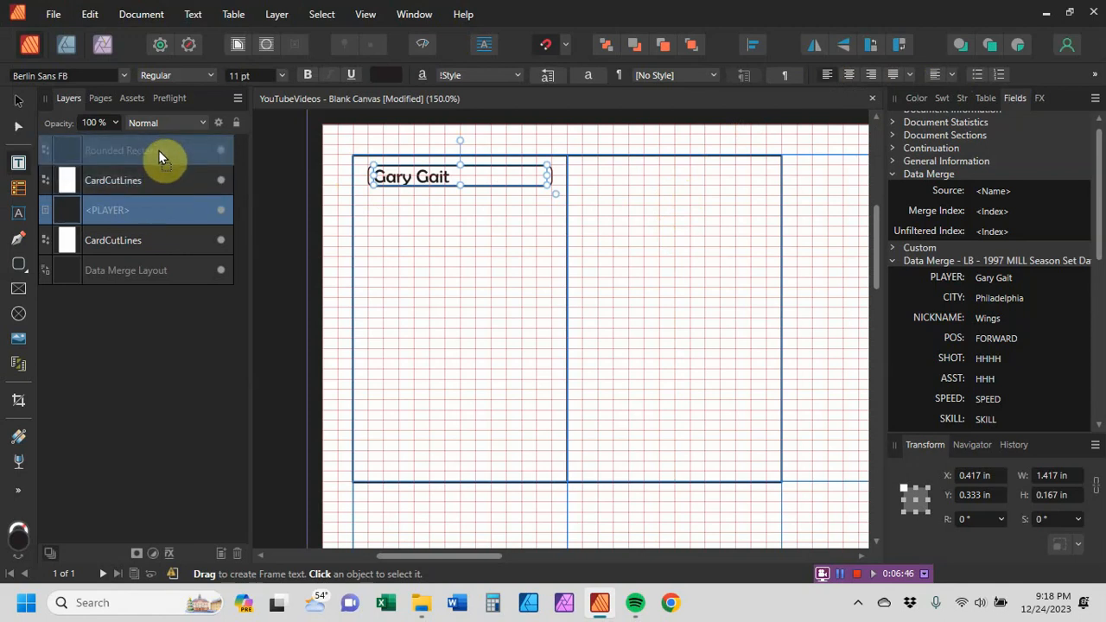
pyautogui.moveTo(158, 149); pyautogui.dragTo(158, 149)
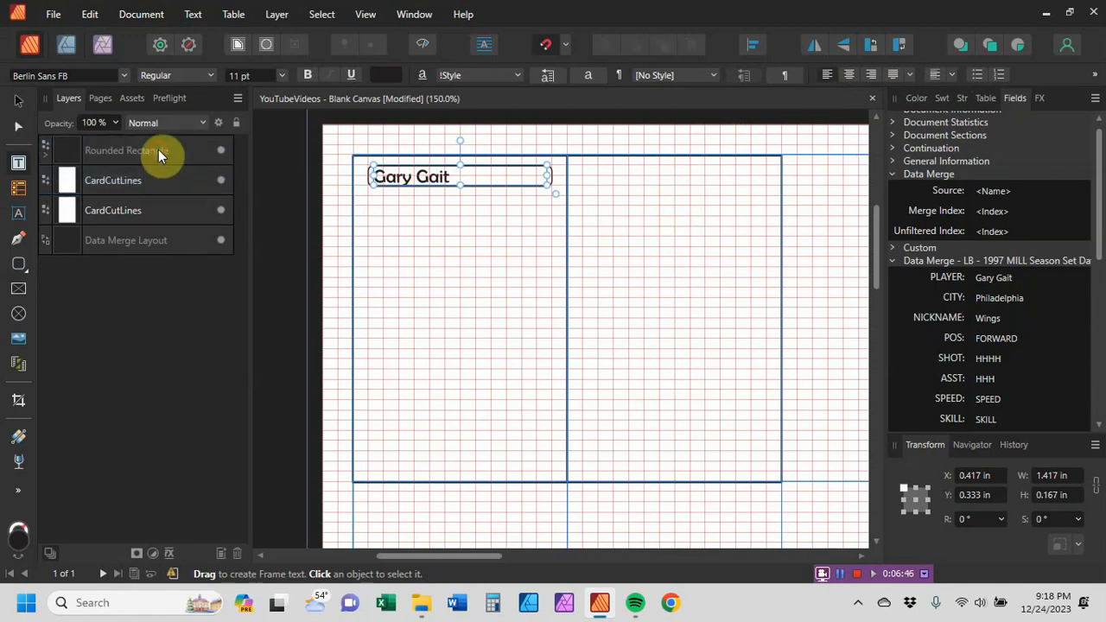
pyautogui.click(46, 151)
# Move the Shape Text frame straight down the first card to Y 2.5 in
pyautogui.click(113, 153)
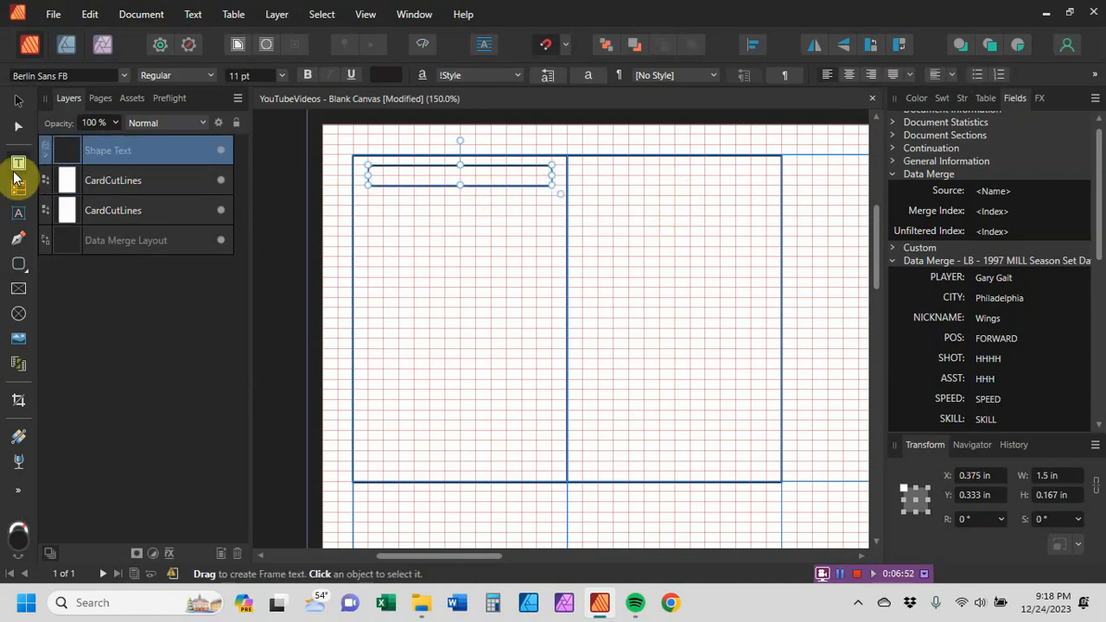
pyautogui.click(43, 155)
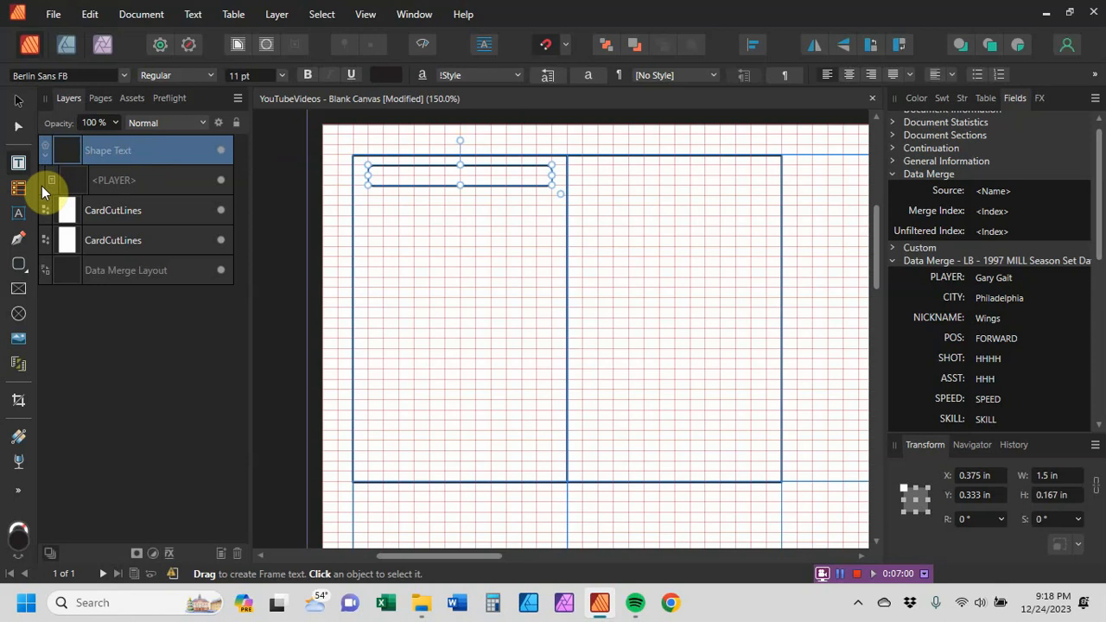
pyautogui.click(18, 102)
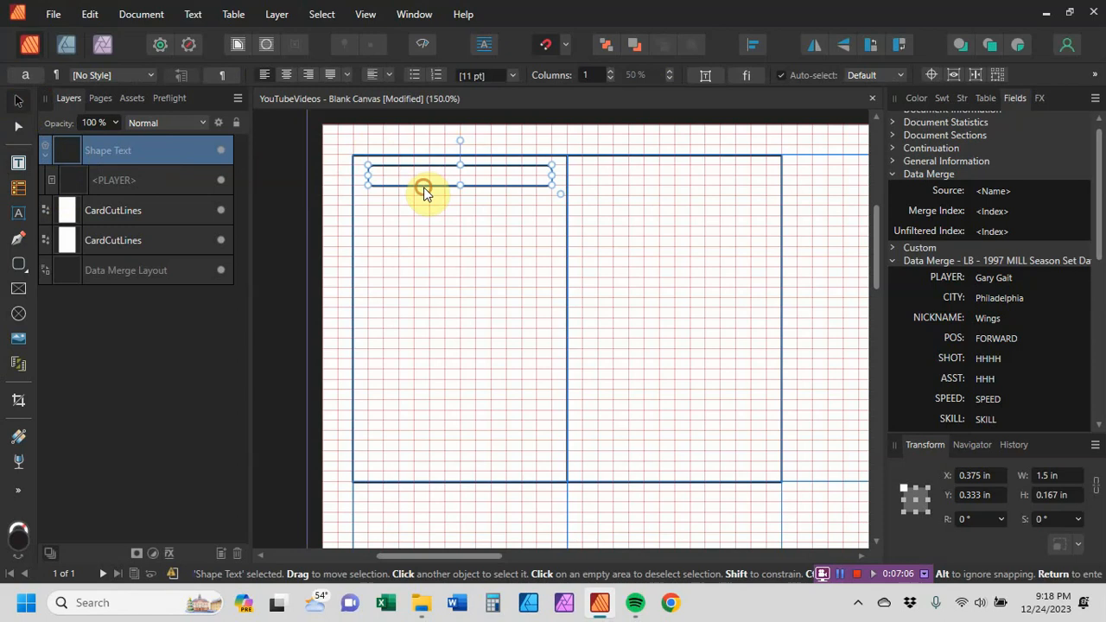
pyautogui.moveTo(424, 192)
pyautogui.mouseDown()
pyautogui.moveTo(435, 451)
pyautogui.moveTo(425, 451)
pyautogui.mouseUp()
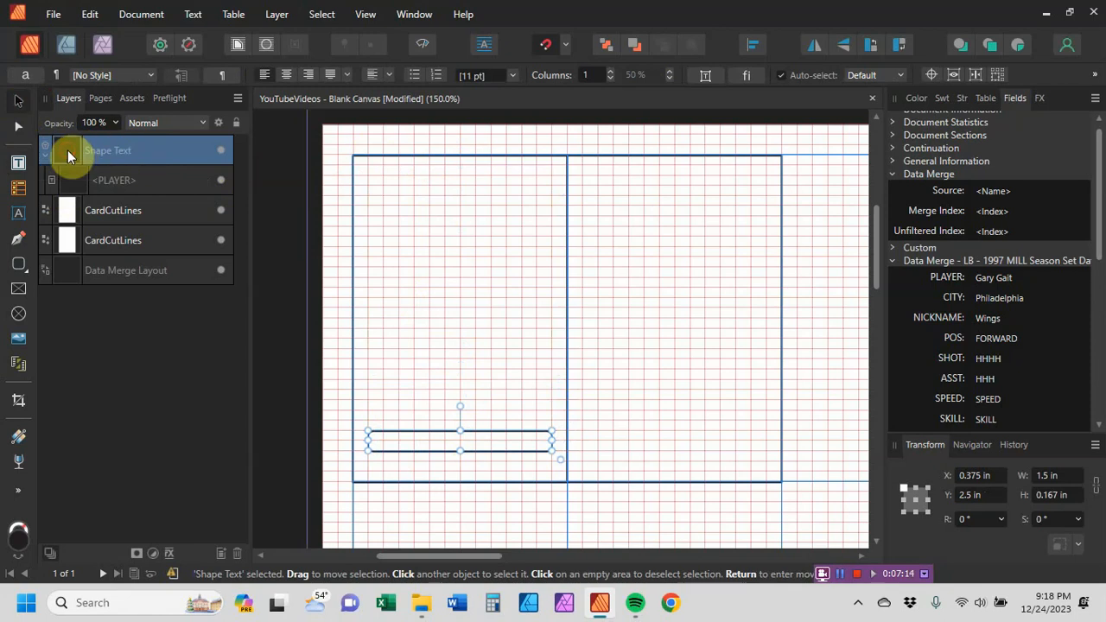
pyautogui.doubleClick(106, 152)
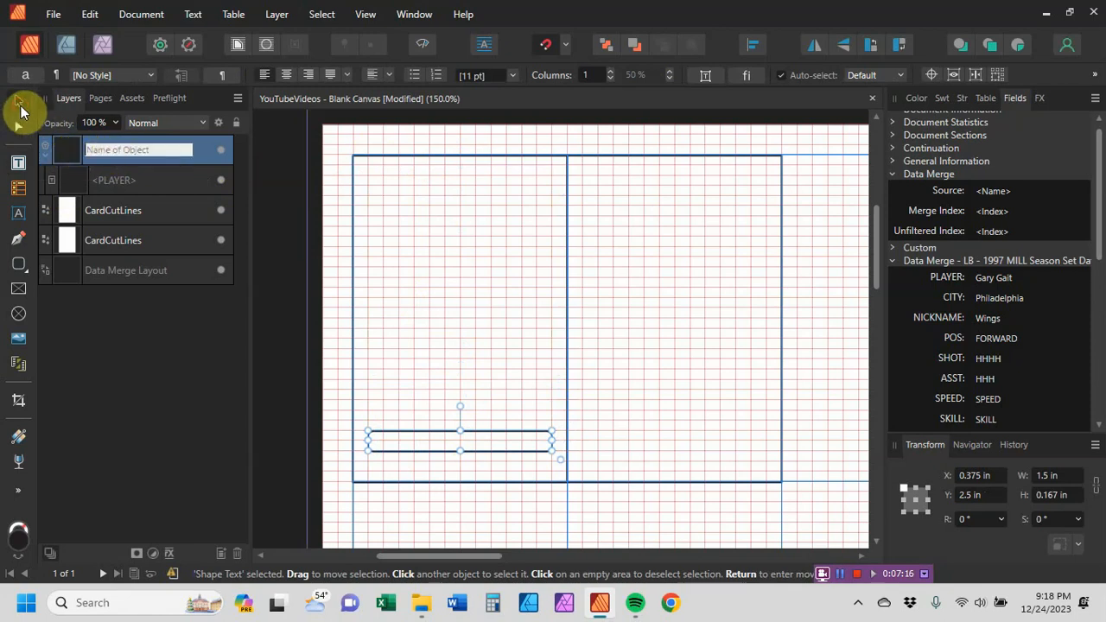
pyautogui.click(164, 150)
pyautogui.click(153, 181)
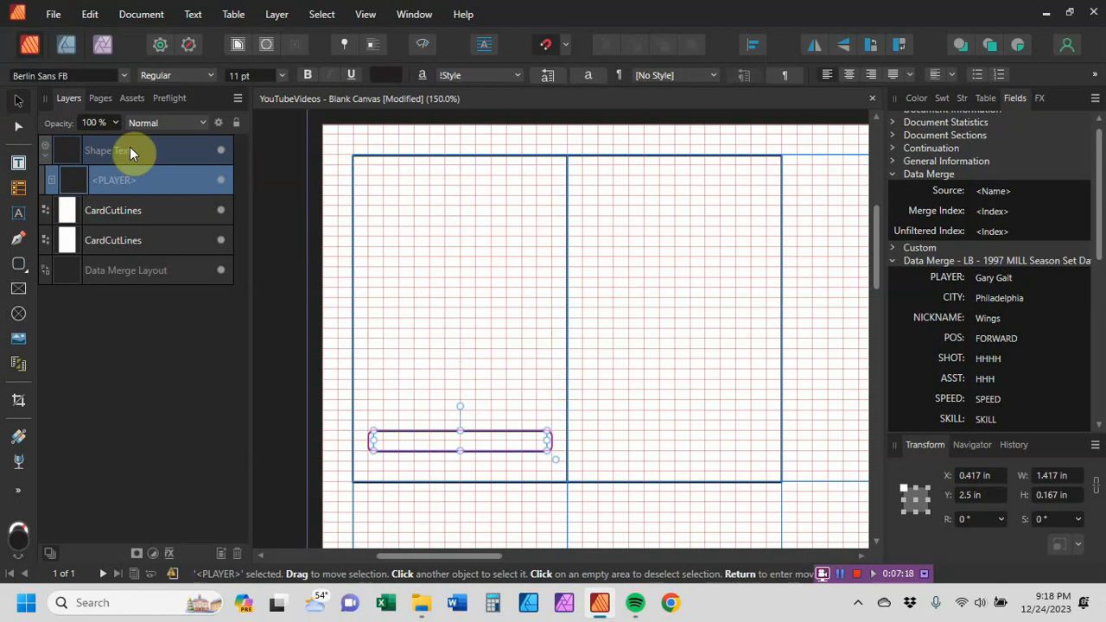
pyautogui.click(127, 151)
# Undo the frame move and the conversion of the rounded rectangle to a text shape
pyautogui.click(90, 14)
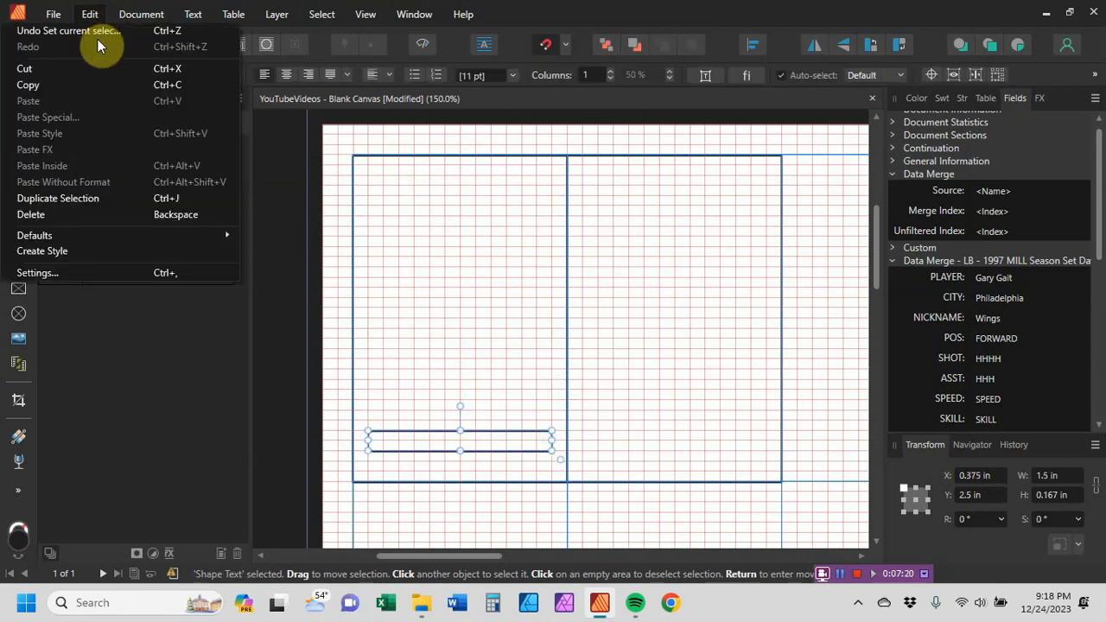
pyautogui.click(97, 32)
pyautogui.click(90, 14)
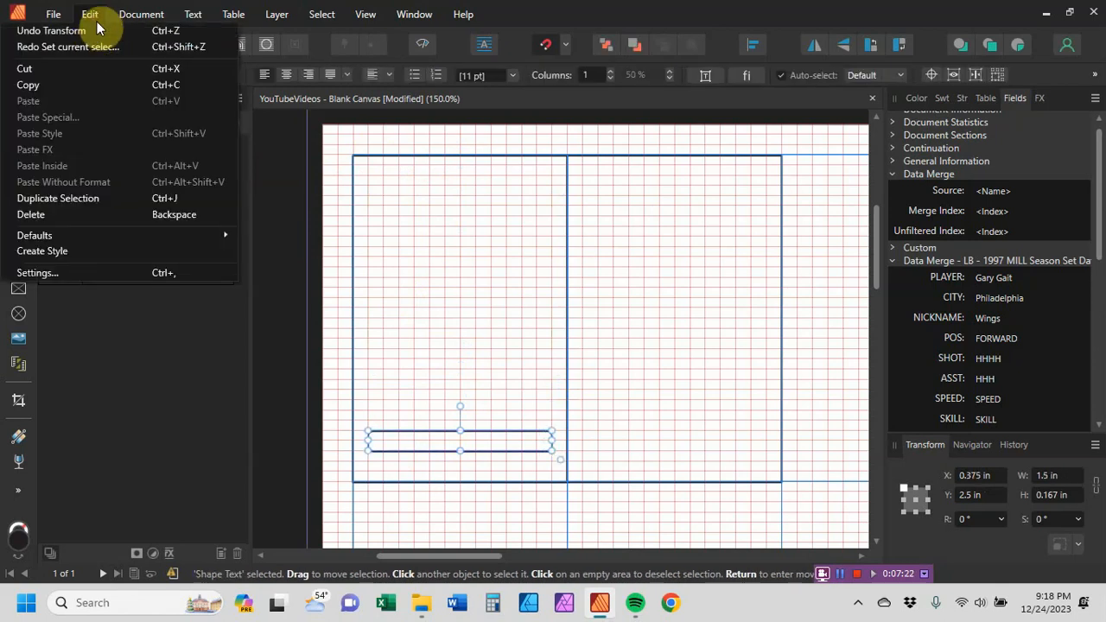
pyautogui.click(92, 32)
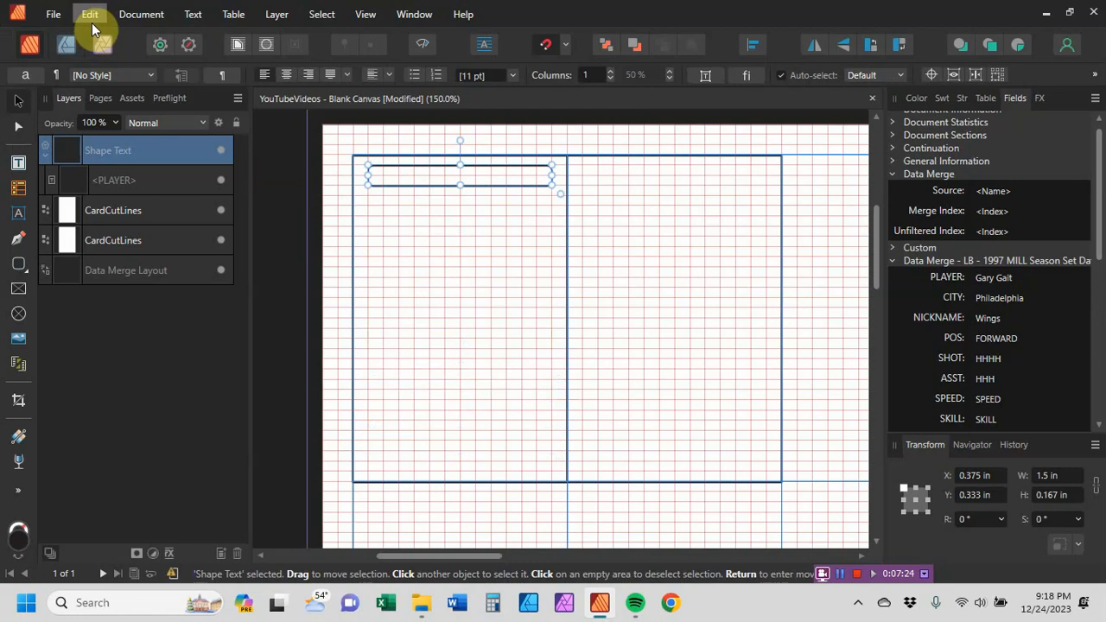
pyautogui.click(90, 13)
pyautogui.click(91, 32)
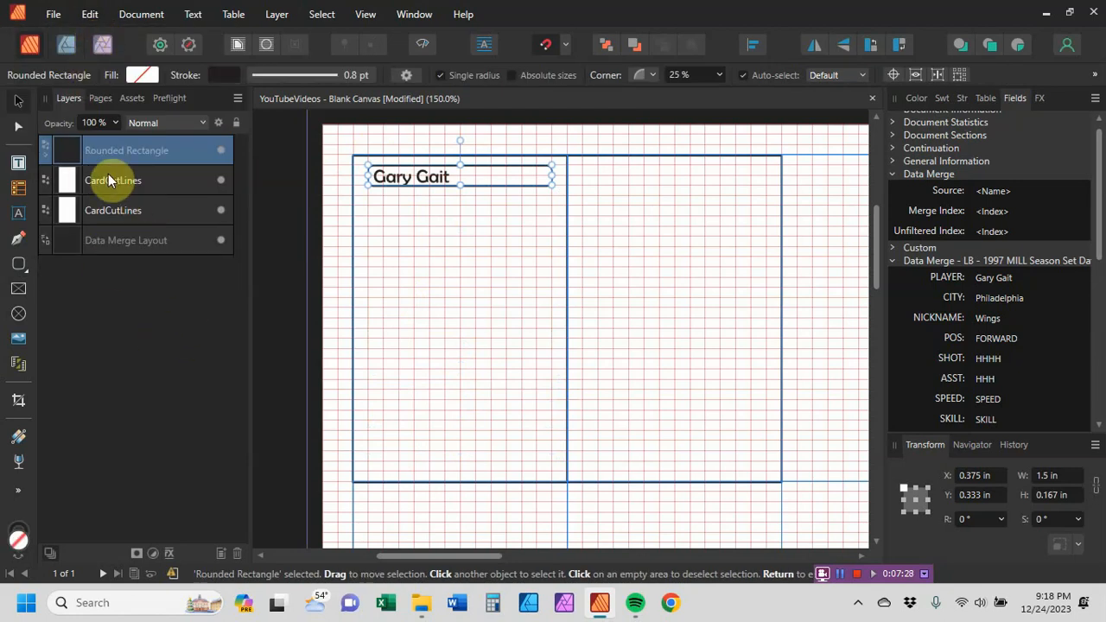
pyautogui.click(90, 14)
pyautogui.moveTo(463, 14)
pyautogui.click(610, 7)
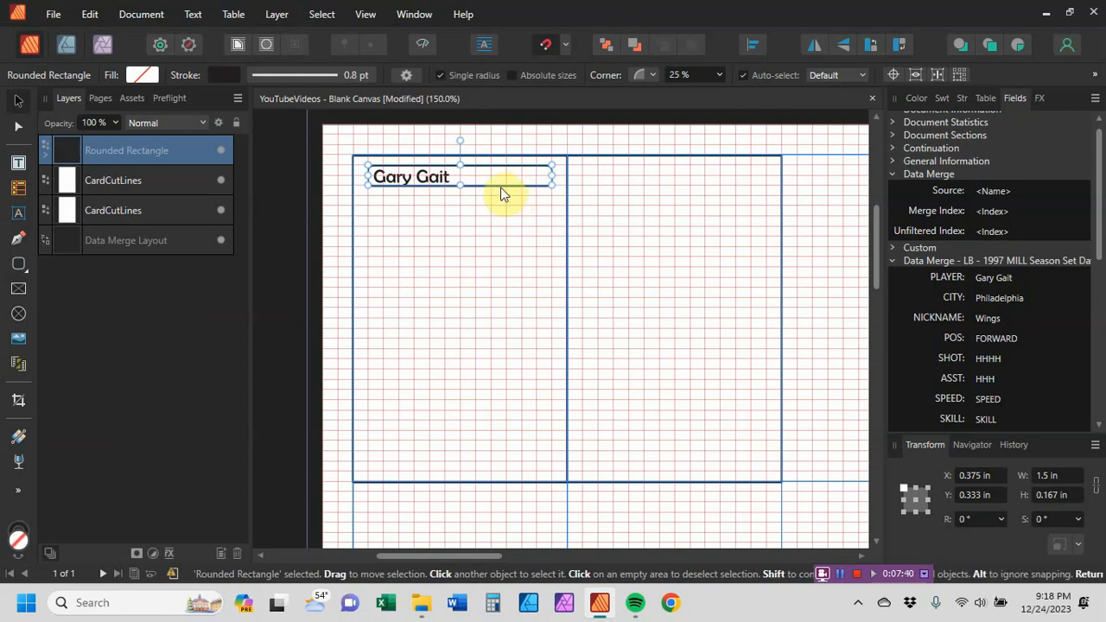
# Duplicate the Rounded Rectangle with its nested PLAYER text and move the lower layer's copy directly beneath the first box, to Y 0.5 in
pyautogui.moveTo(501, 185)
pyautogui.mouseDown()
pyautogui.moveTo(493, 317)
pyautogui.moveTo(505, 445)
pyautogui.moveTo(594, 356)
pyautogui.moveTo(731, 306)
pyautogui.moveTo(533, 193)
pyautogui.moveTo(505, 191)
pyautogui.mouseUp()
pyautogui.click(532, 250)
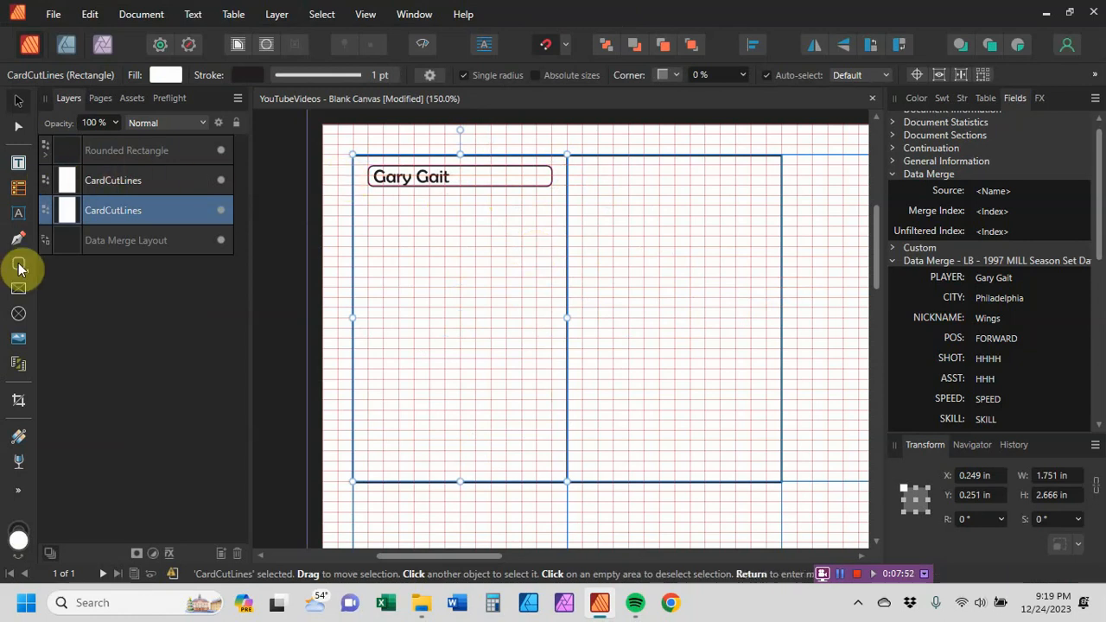
pyautogui.rightClick(122, 154)
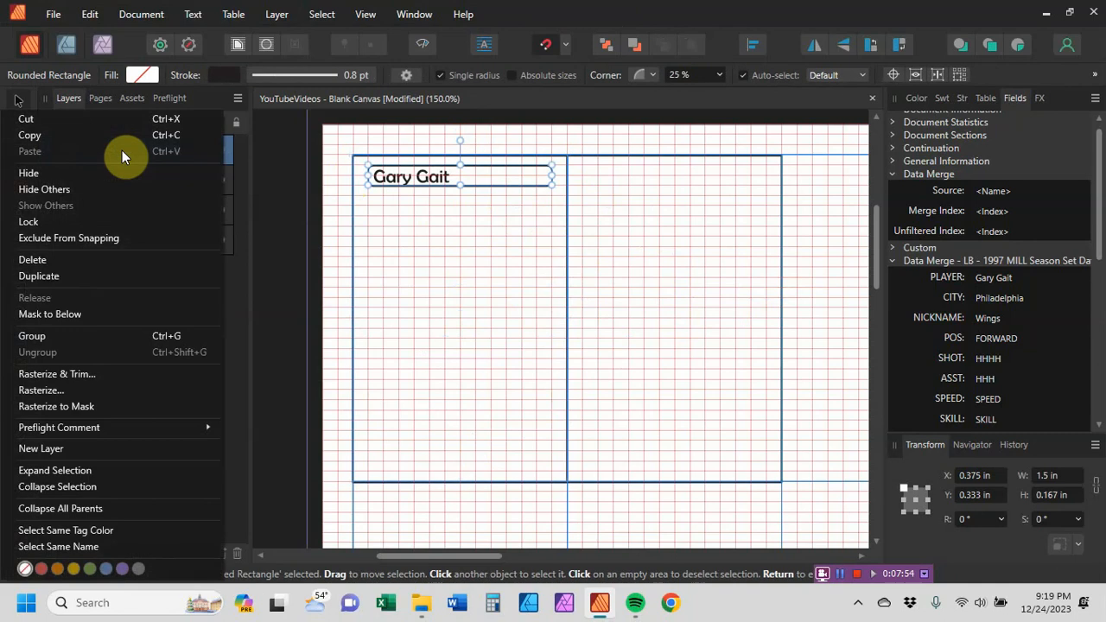
pyautogui.click(52, 277)
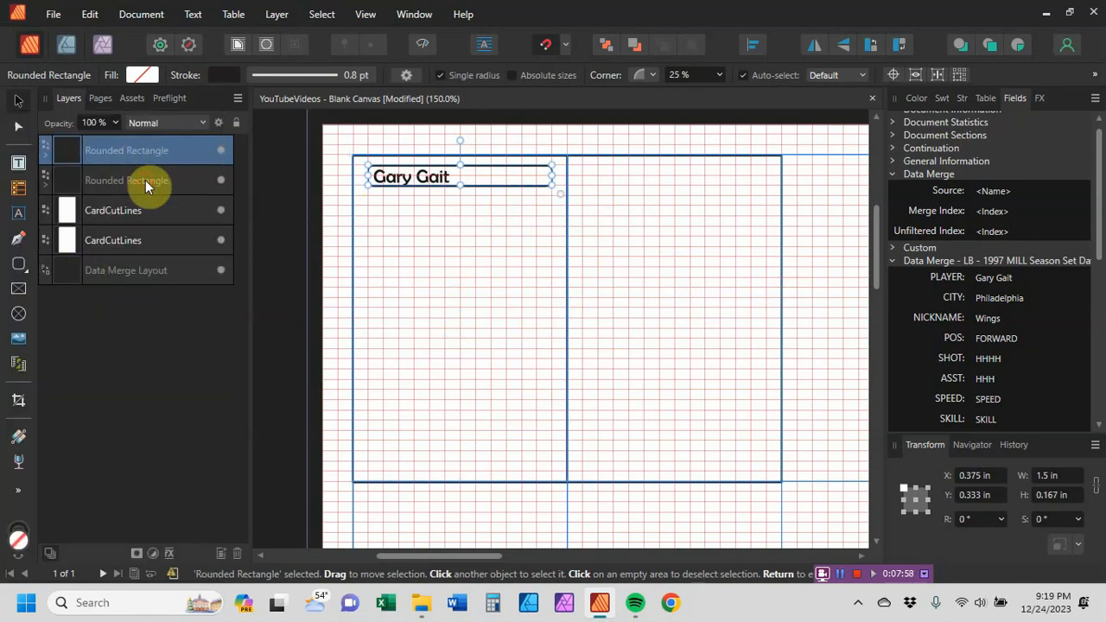
pyautogui.click(145, 180)
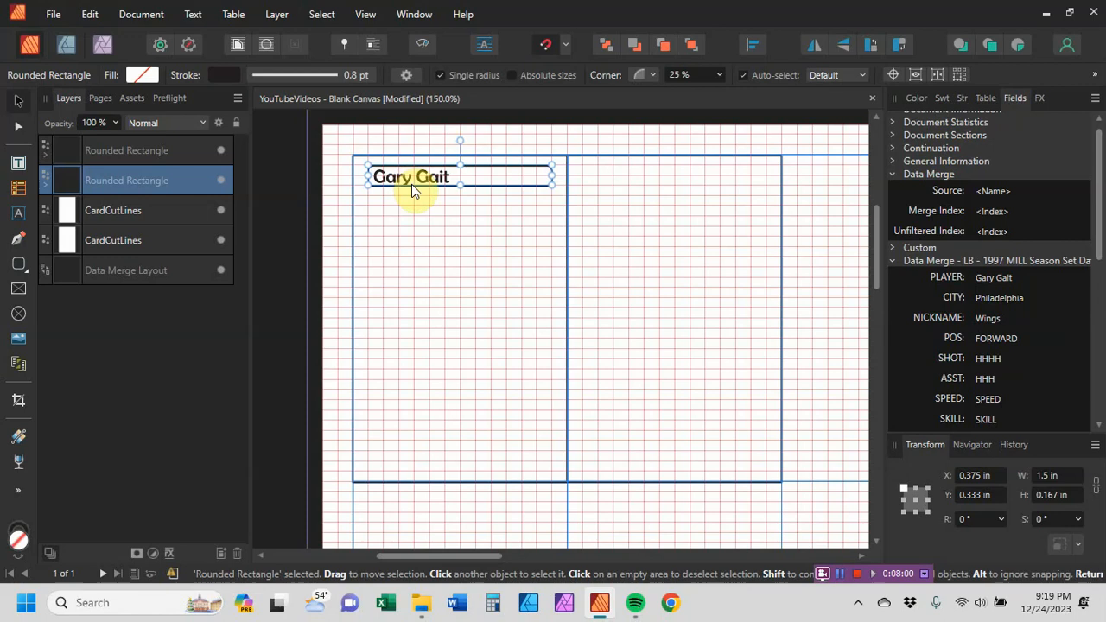
pyautogui.moveTo(411, 184); pyautogui.dragTo(411, 209)
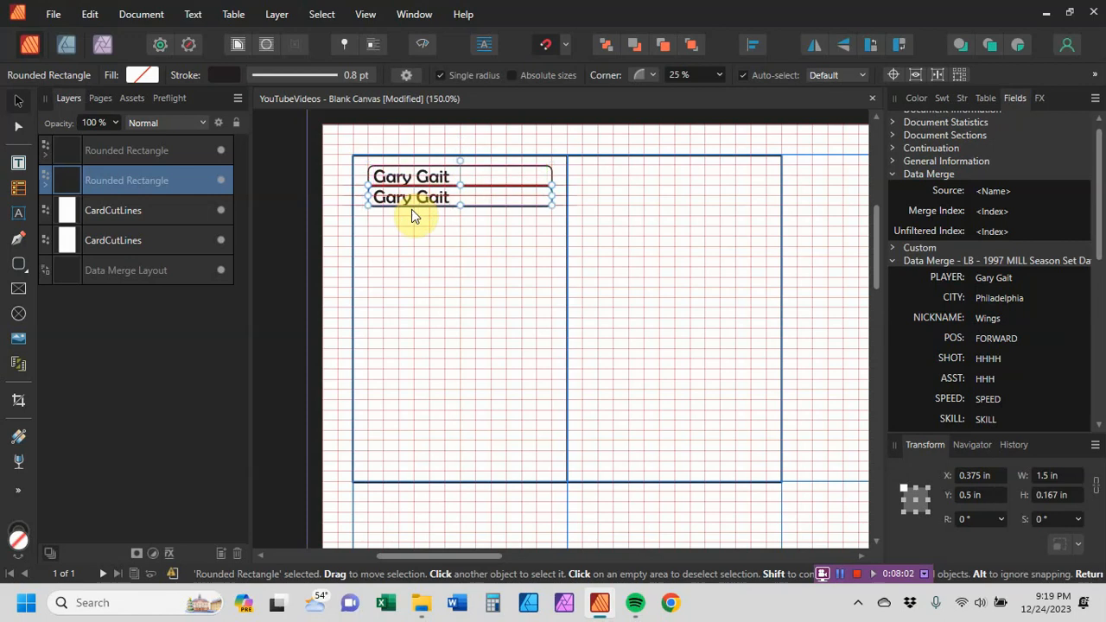
# Try replacing the PLAYER merge field in the second rounded box with the STAR and POS fields
pyautogui.click(46, 184)
pyautogui.click(142, 208)
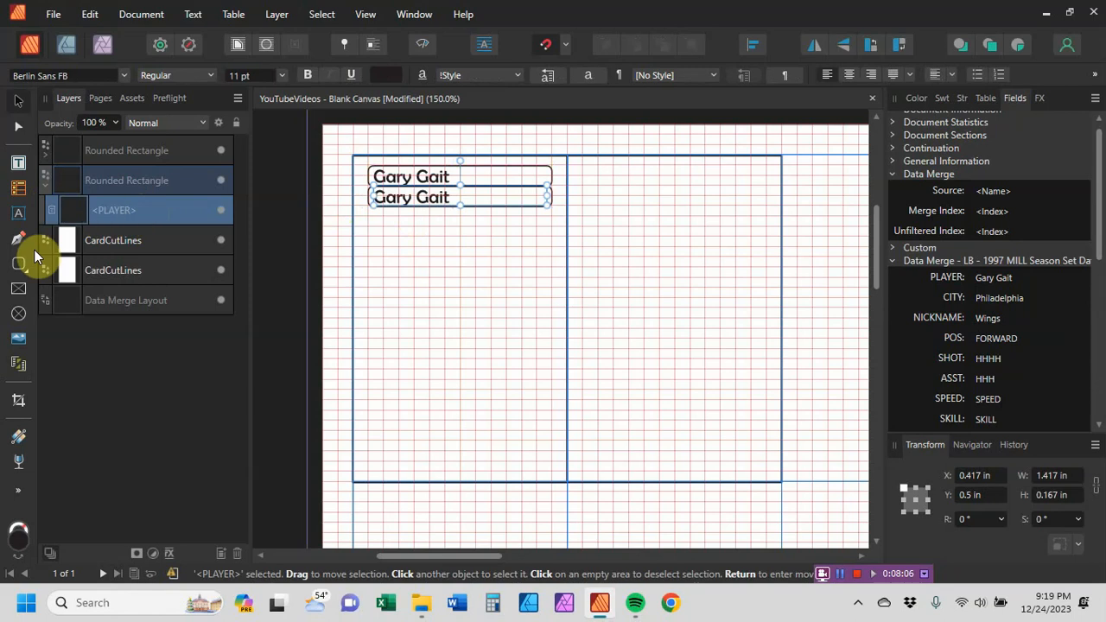
pyautogui.click(18, 163)
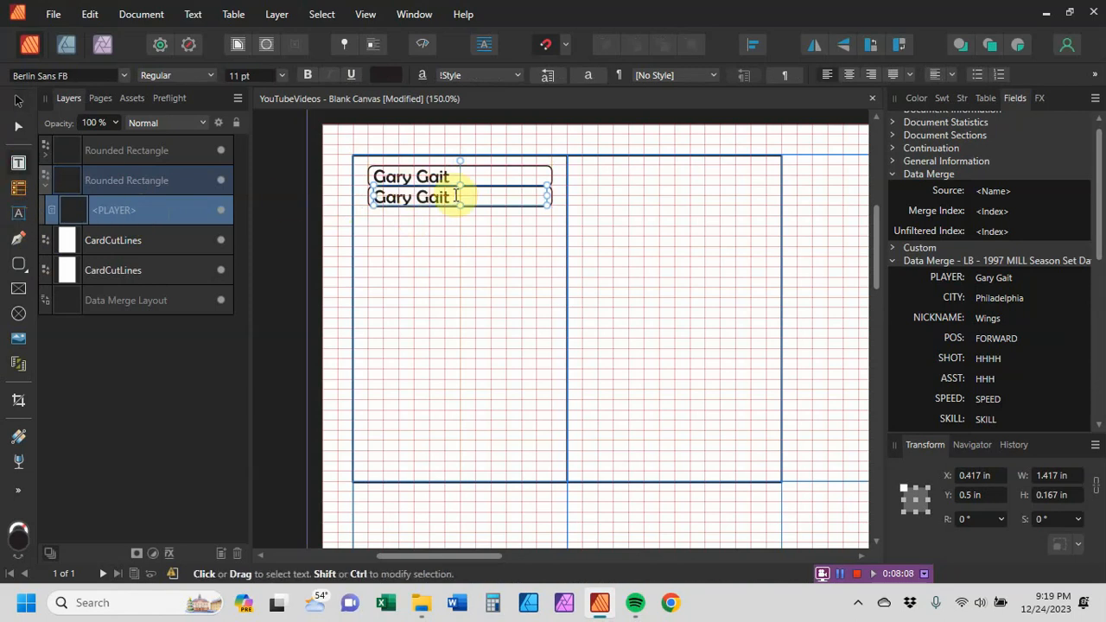
pyautogui.moveTo(458, 197); pyautogui.dragTo(360, 206)
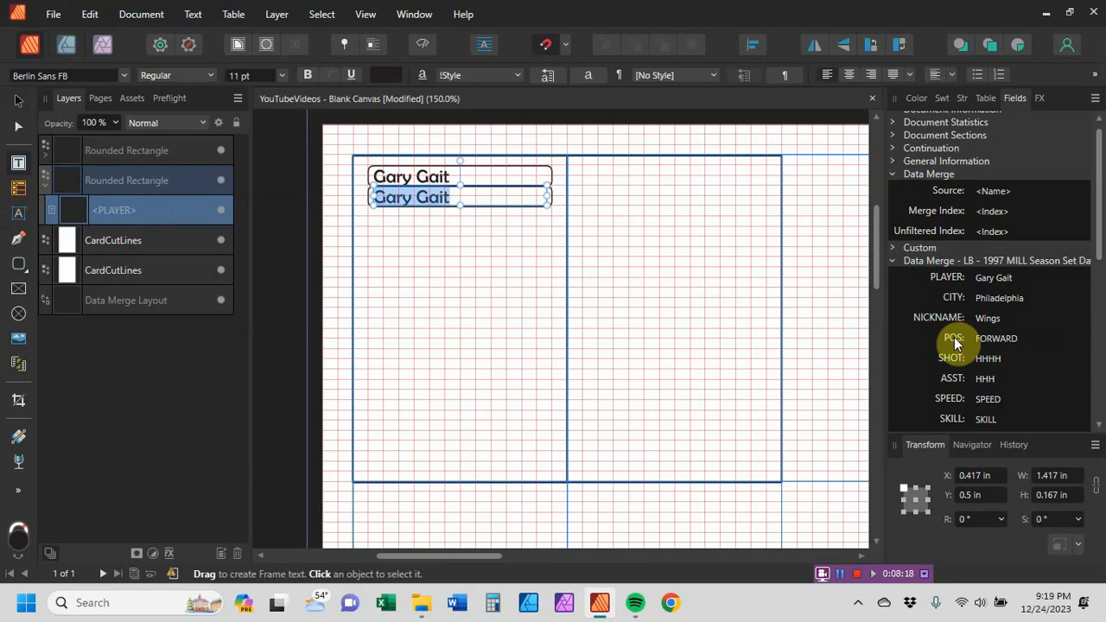
pyautogui.scroll(-3, 954, 339)
pyautogui.doubleClick(954, 339)
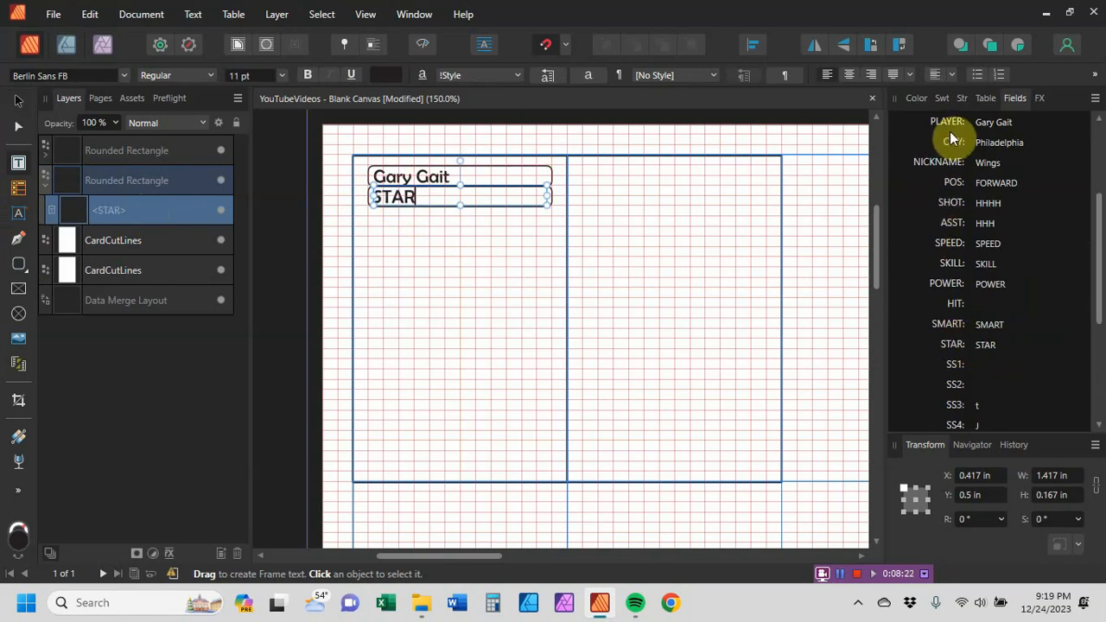
pyautogui.doubleClick(951, 182)
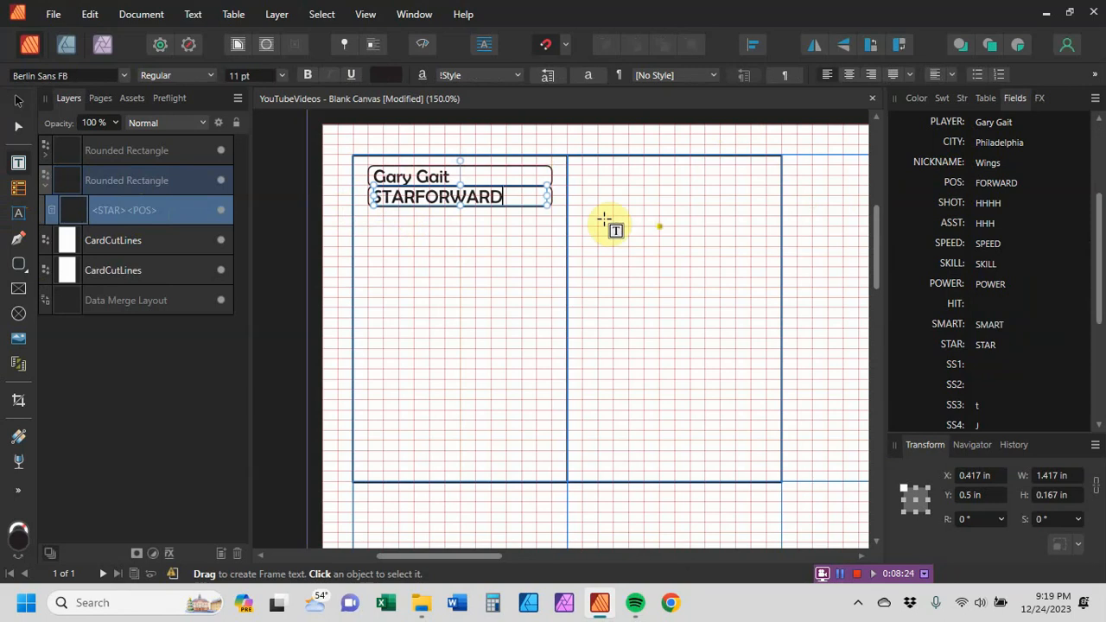
# Replace all the text in the second rounded box with the POS merge field and leave text editing
pyautogui.click(515, 191)
pyautogui.moveTo(478, 195); pyautogui.dragTo(377, 187)
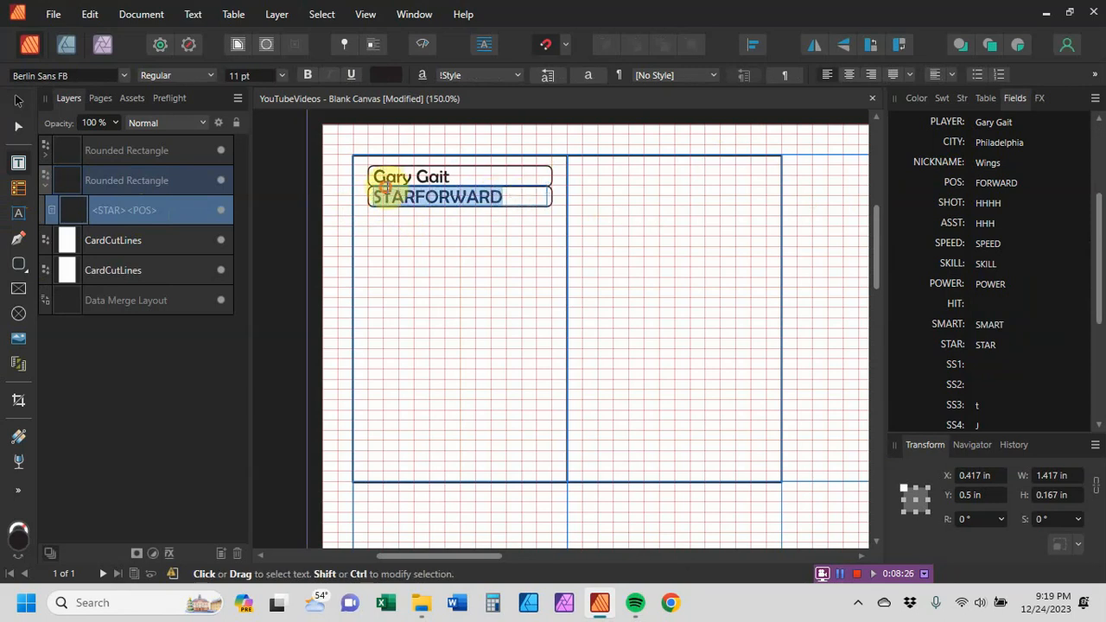
pyautogui.doubleClick(955, 181)
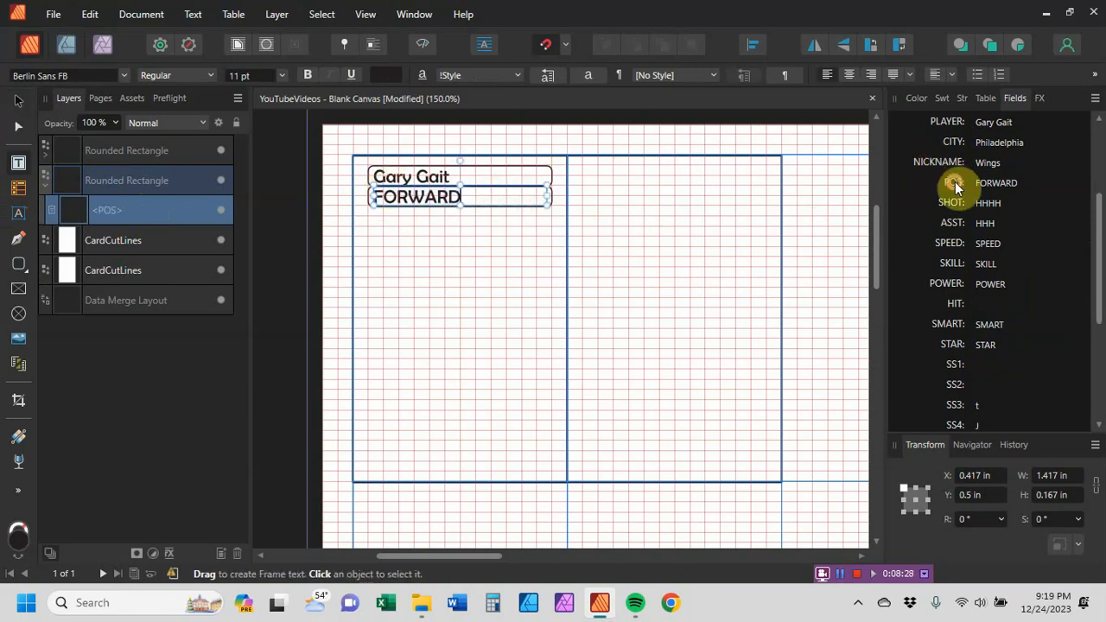
pyautogui.click(491, 295)
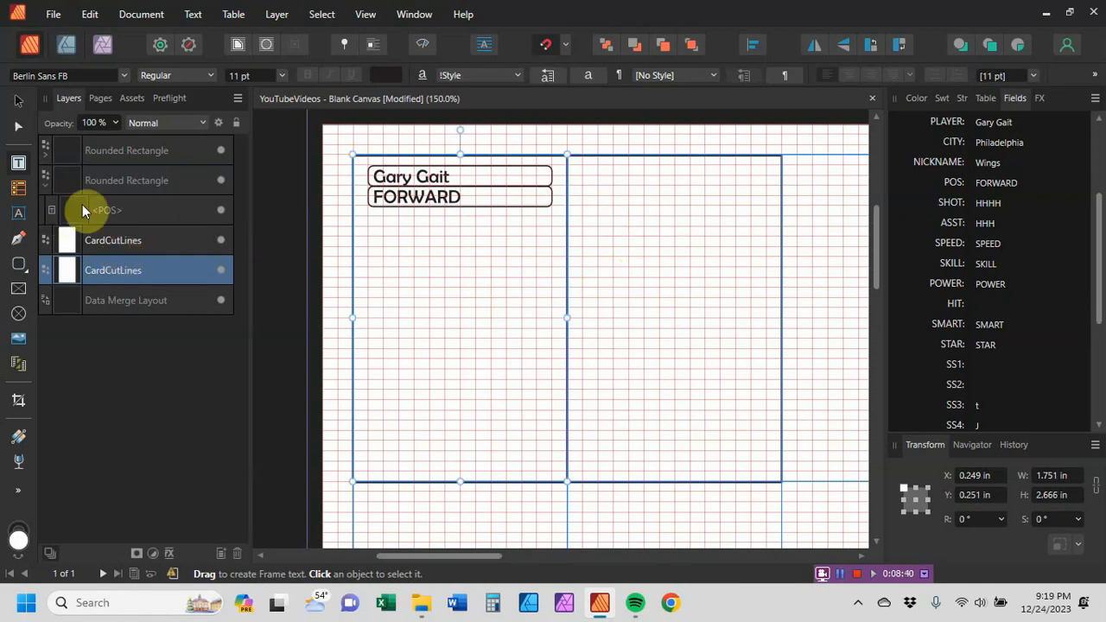
# Draw a table 1.5 in wide and 0.333 in high in the second card and extend it to two rows
pyautogui.click(16, 188)
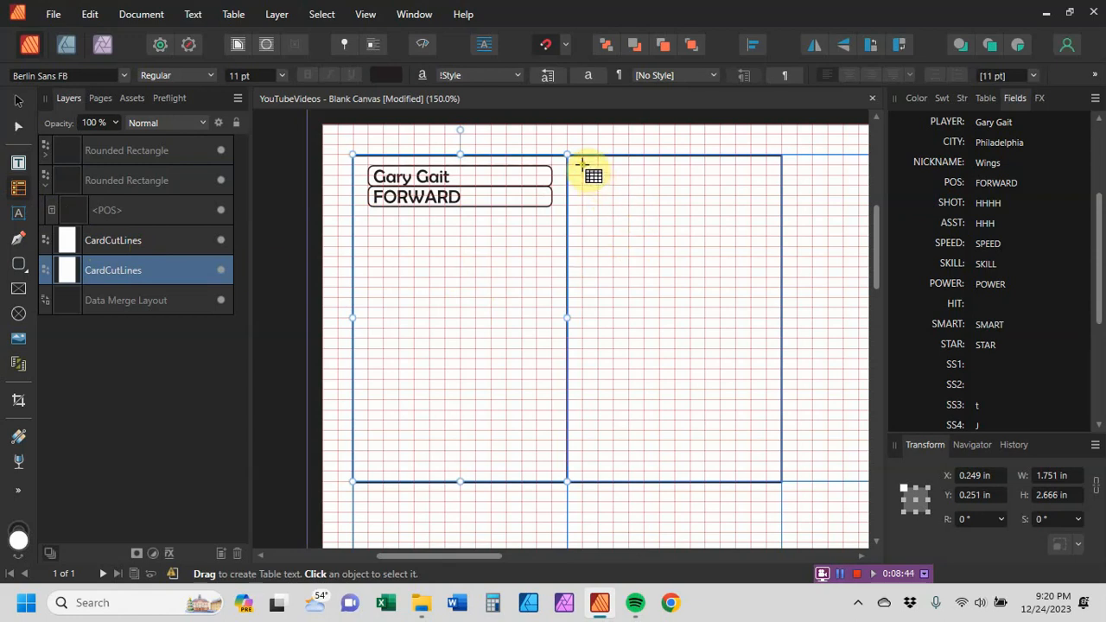
pyautogui.moveTo(580, 164); pyautogui.dragTo(763, 204)
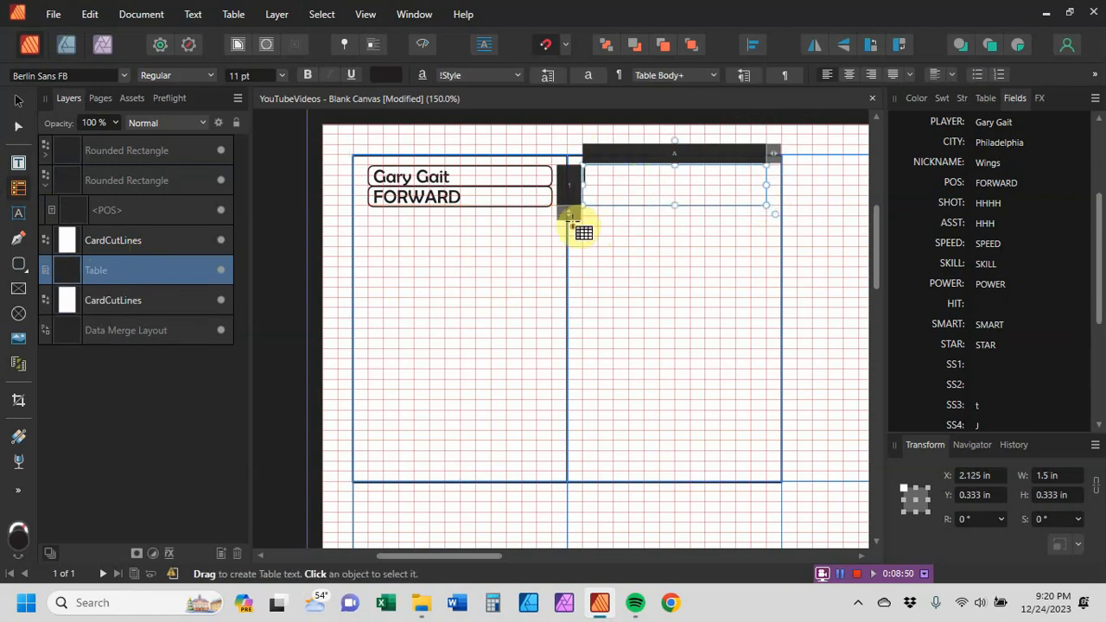
pyautogui.moveTo(569, 213); pyautogui.dragTo(554, 233)
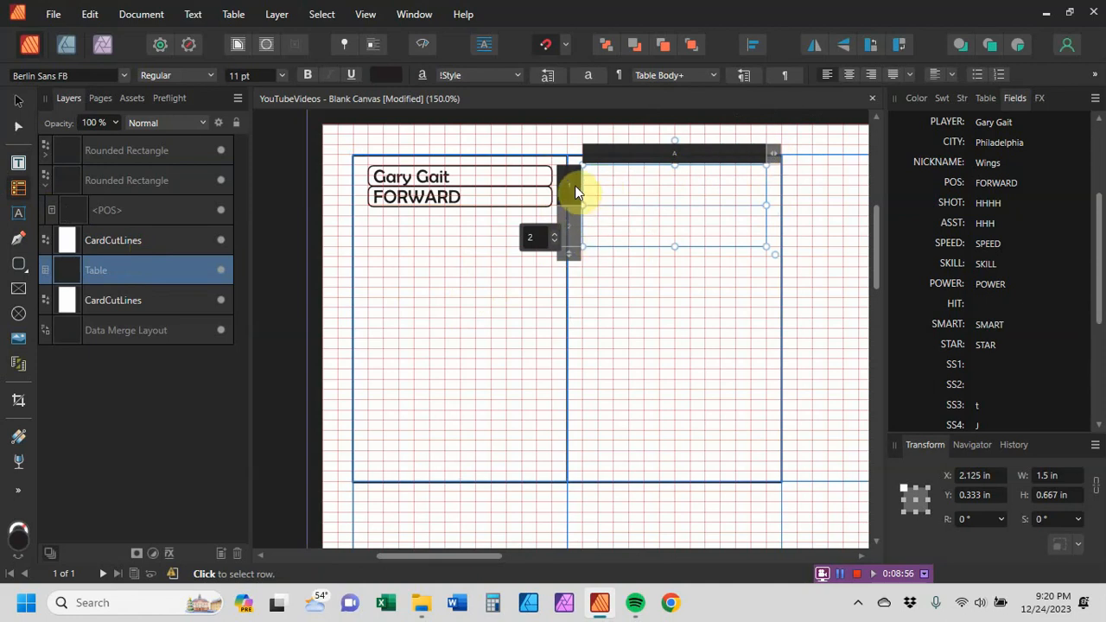
# Check the first rounded box's size, and set the table's cell height to 0.16666 in
pyautogui.click(135, 150)
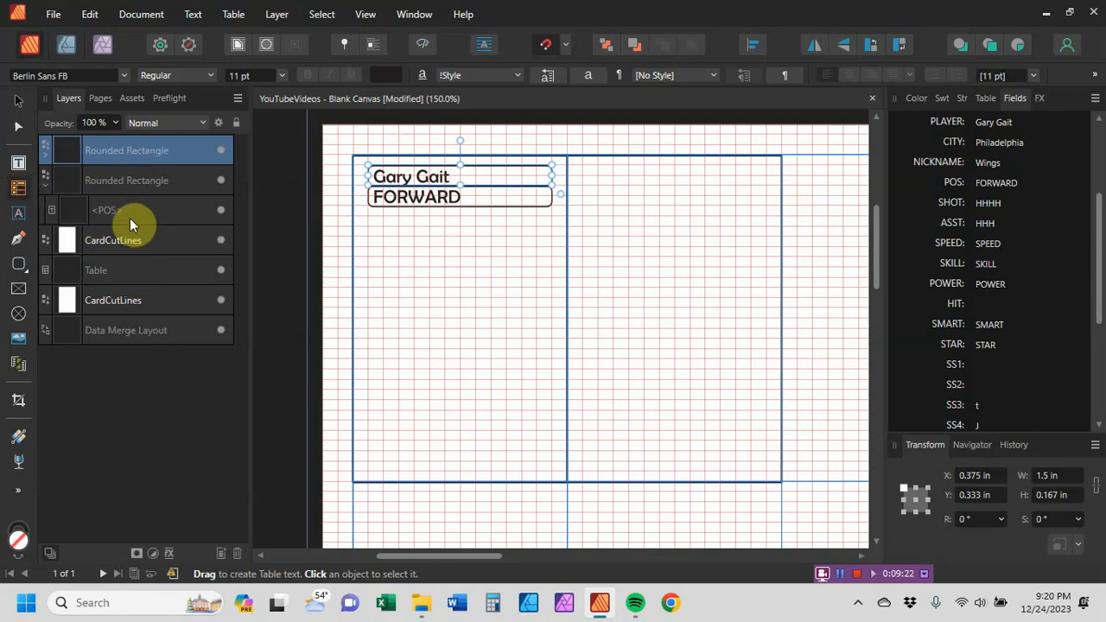
pyautogui.click(124, 267)
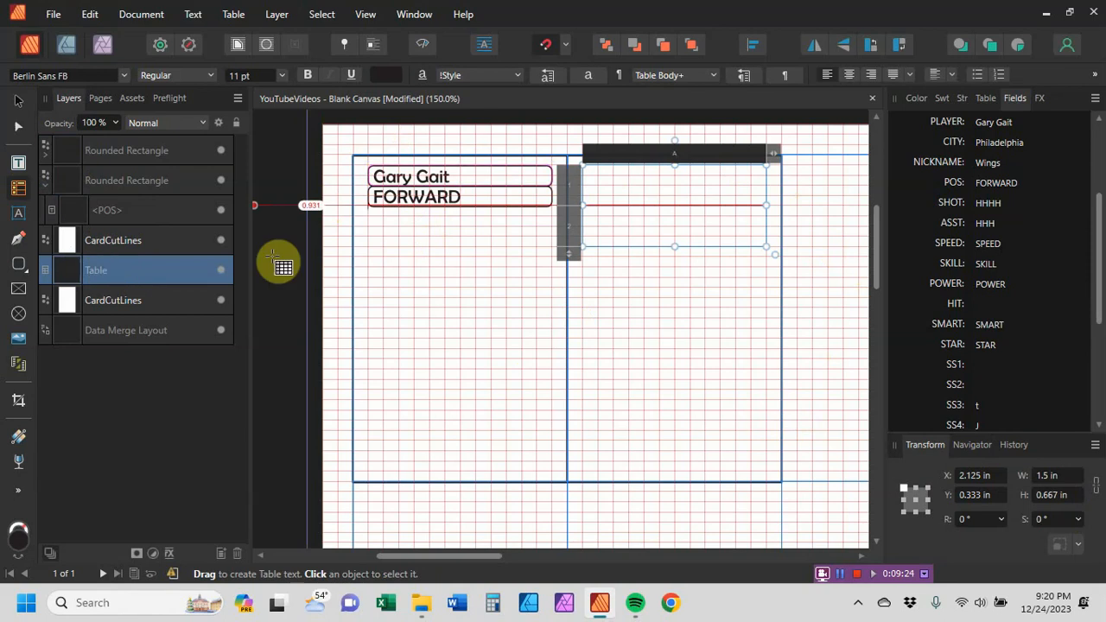
pyautogui.click(986, 99)
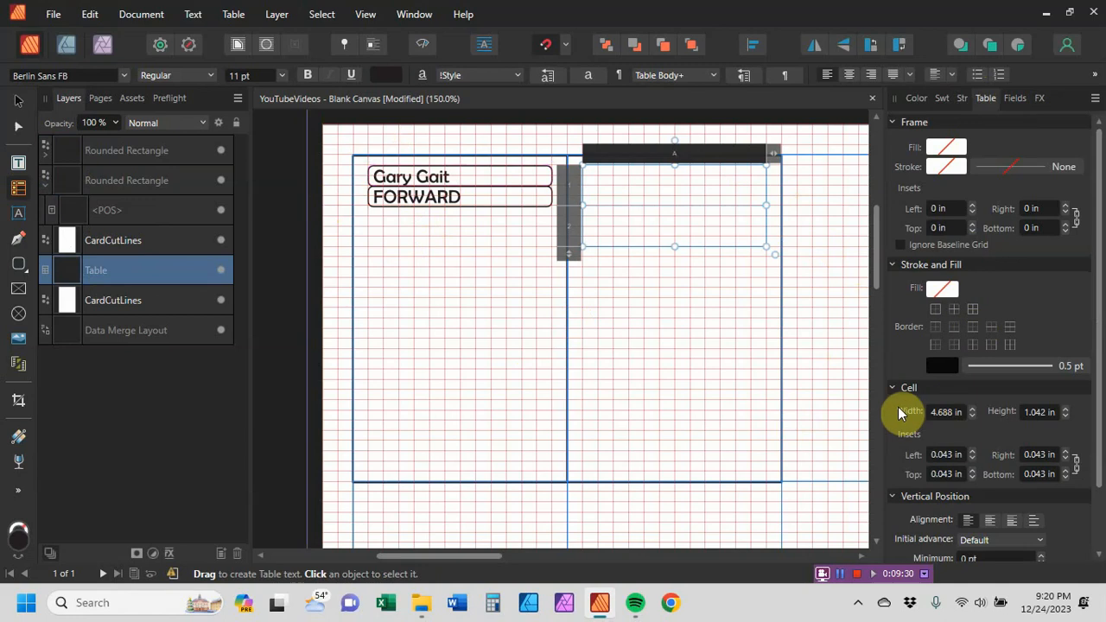
pyautogui.click(1028, 413)
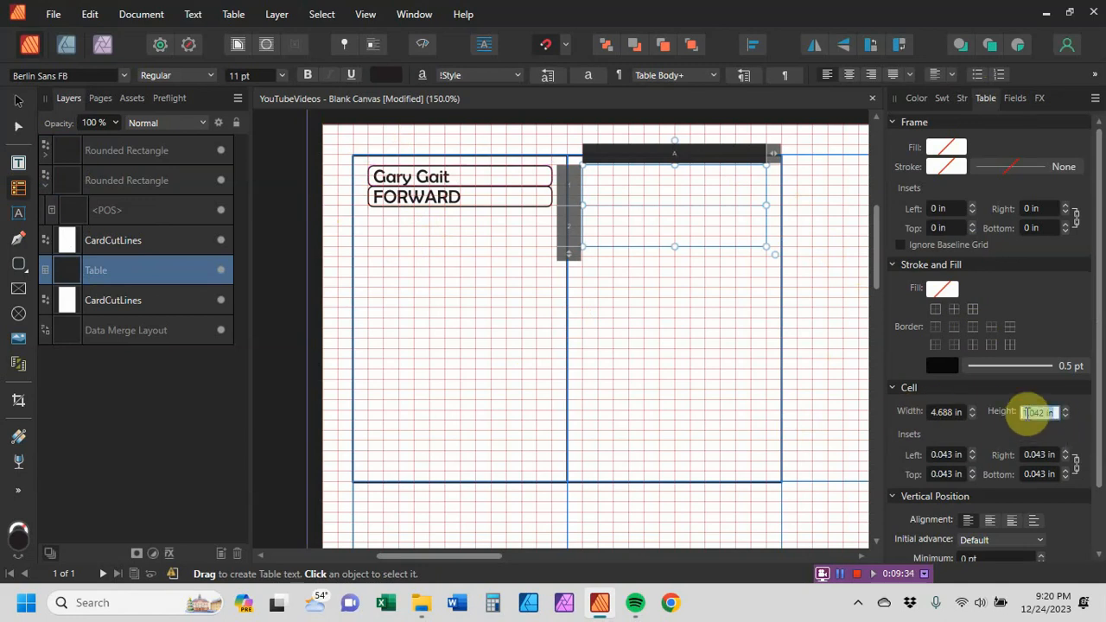
pyautogui.press('BackSpace')
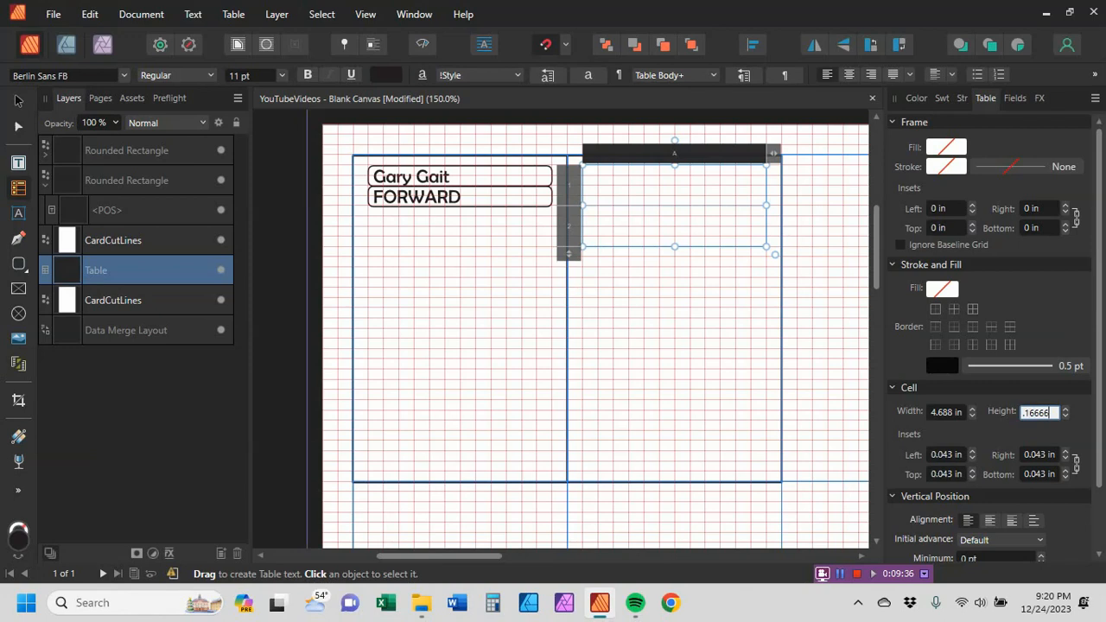
pyautogui.press('Return')
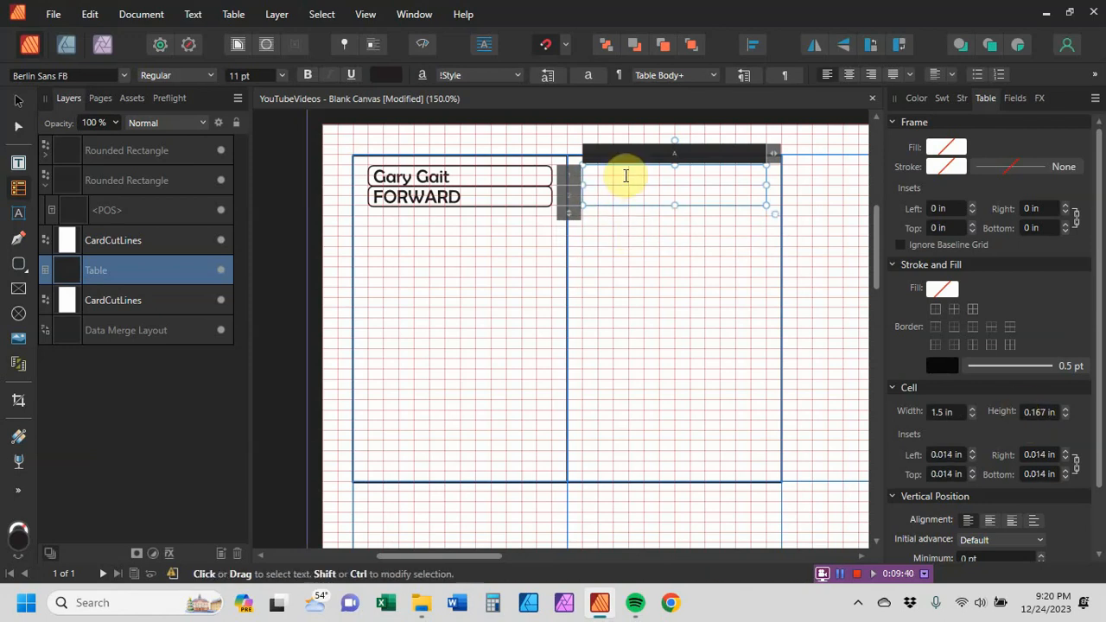
# Try inserting the SHOT merge field in the table's first cell
pyautogui.click(626, 175)
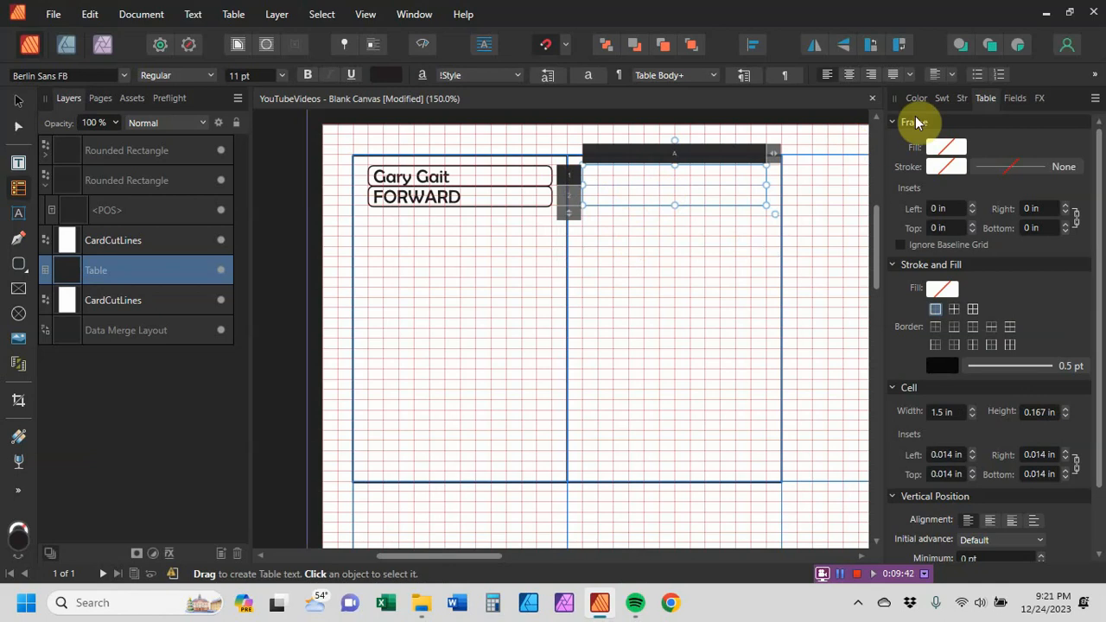
pyautogui.click(1017, 101)
pyautogui.scroll(4, 914, 149)
pyautogui.scroll(-2, 916, 161)
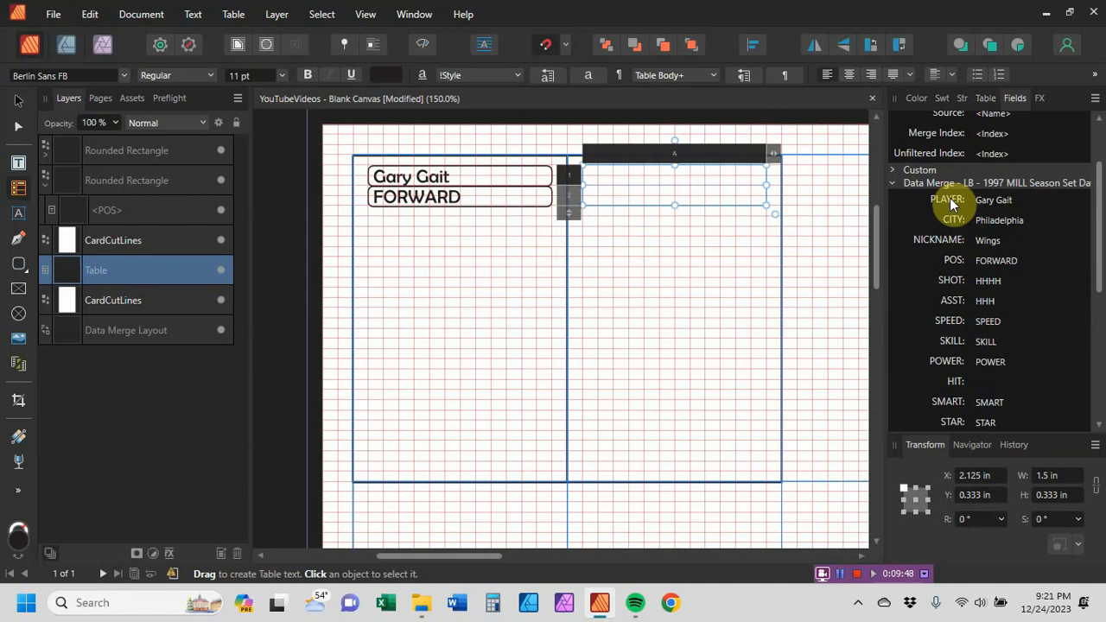
pyautogui.scroll(-2, 951, 204)
pyautogui.doubleClick(951, 203)
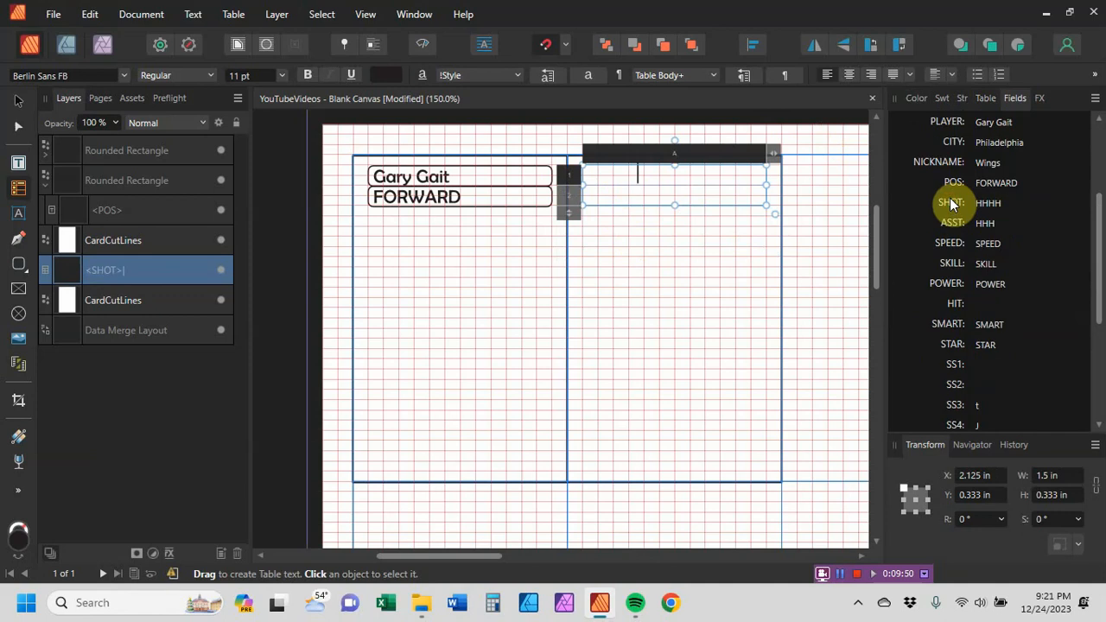
# Try the PLAYER merge field and then the POWER field in place of SHOT in the table's first cell
pyautogui.scroll(4, 913, 178)
pyautogui.click(661, 174)
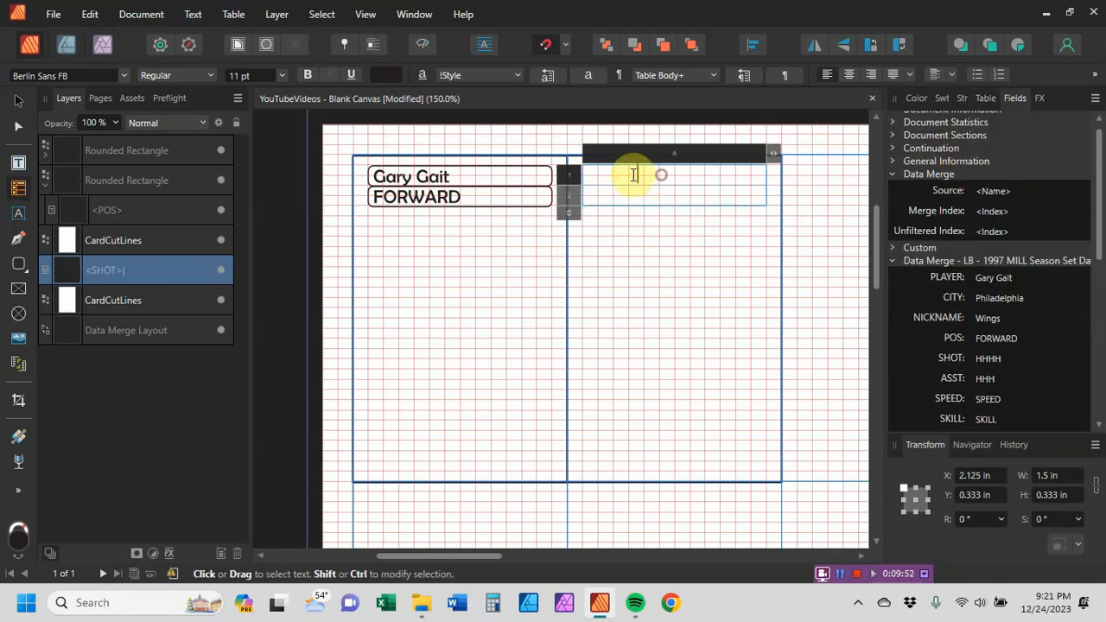
pyautogui.moveTo(633, 176); pyautogui.dragTo(580, 174)
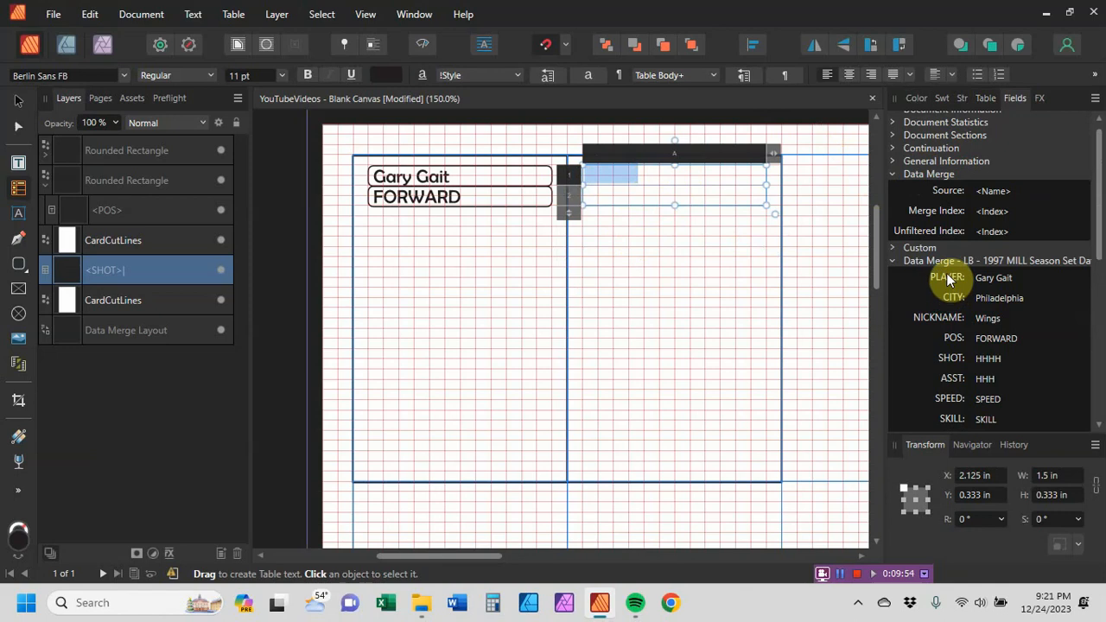
pyautogui.scroll(-2, 951, 279)
pyautogui.scroll(3, 952, 250)
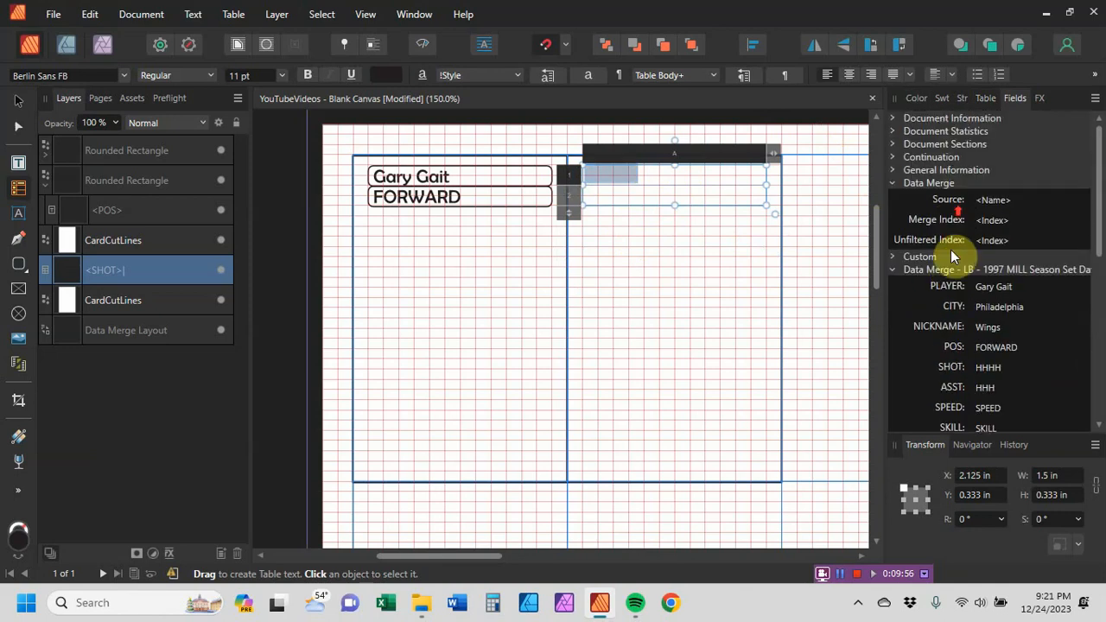
pyautogui.doubleClick(955, 288)
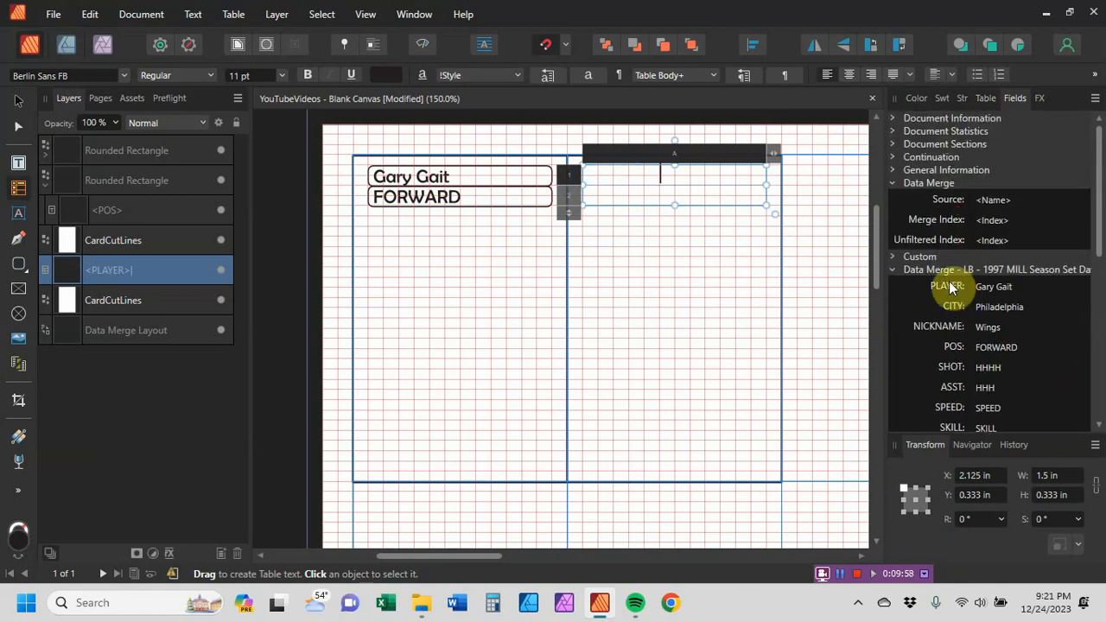
pyautogui.moveTo(667, 172); pyautogui.dragTo(575, 173)
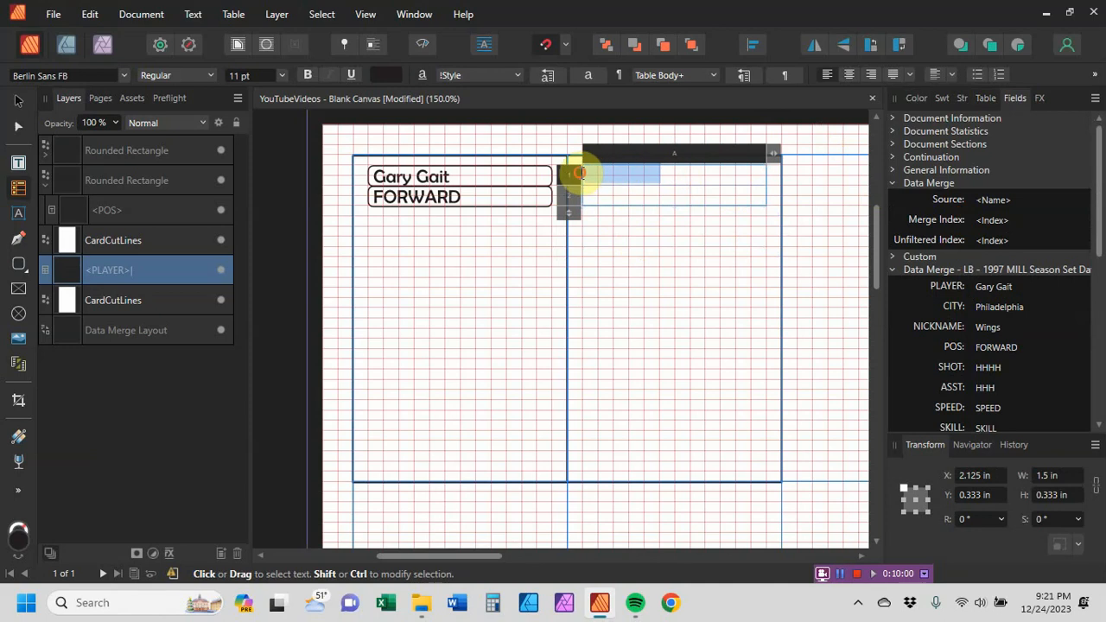
pyautogui.scroll(-3, 934, 286)
pyautogui.doubleClick(942, 285)
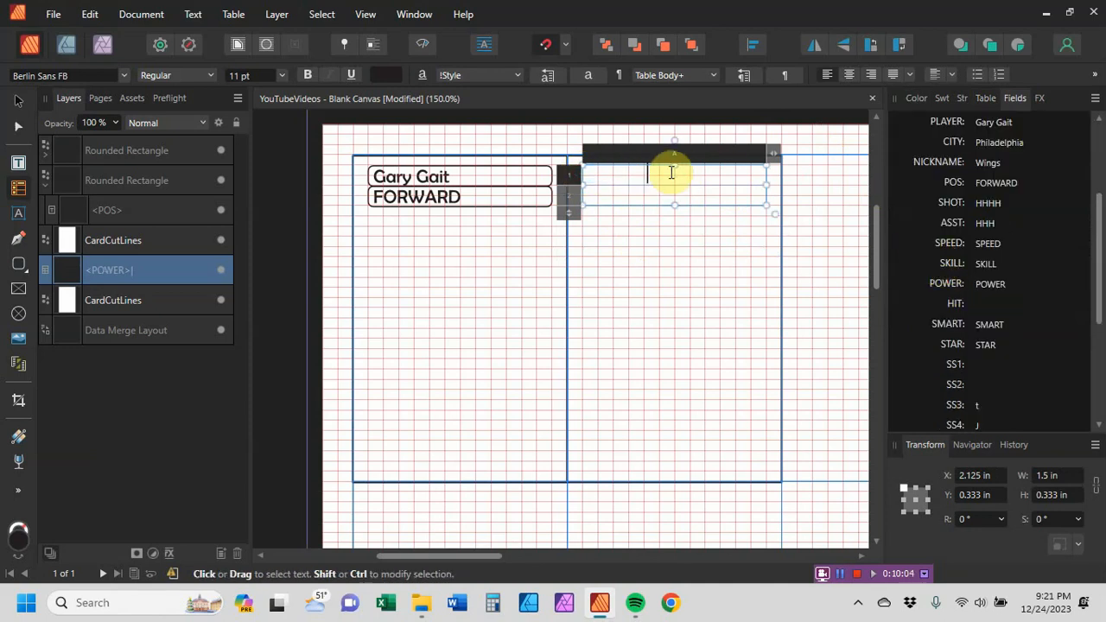
# Replace the POWER field in the table's first cell with the PLAYER merge field, and insert POS in the second cell
pyautogui.scroll(2, 737, 242)
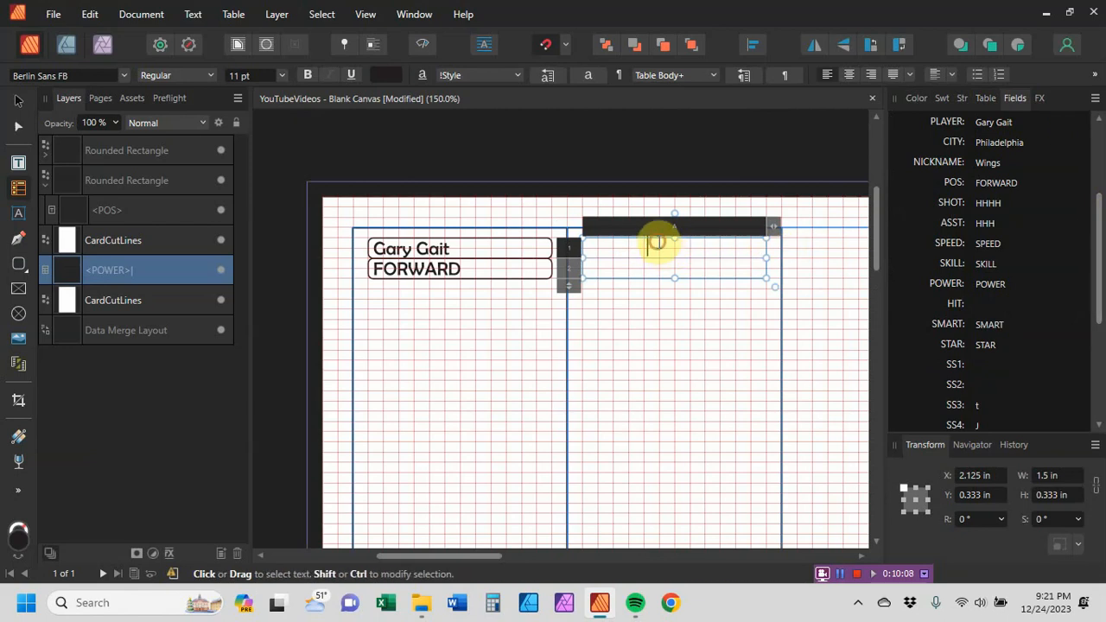
pyautogui.click(654, 246)
pyautogui.moveTo(638, 247); pyautogui.dragTo(568, 247)
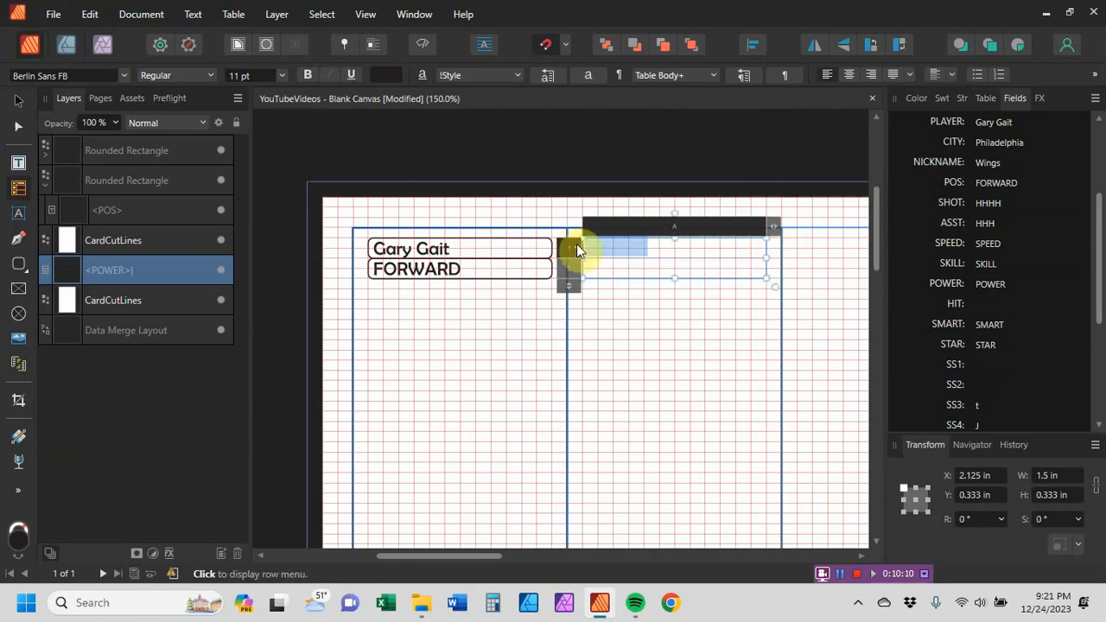
pyautogui.doubleClick(948, 123)
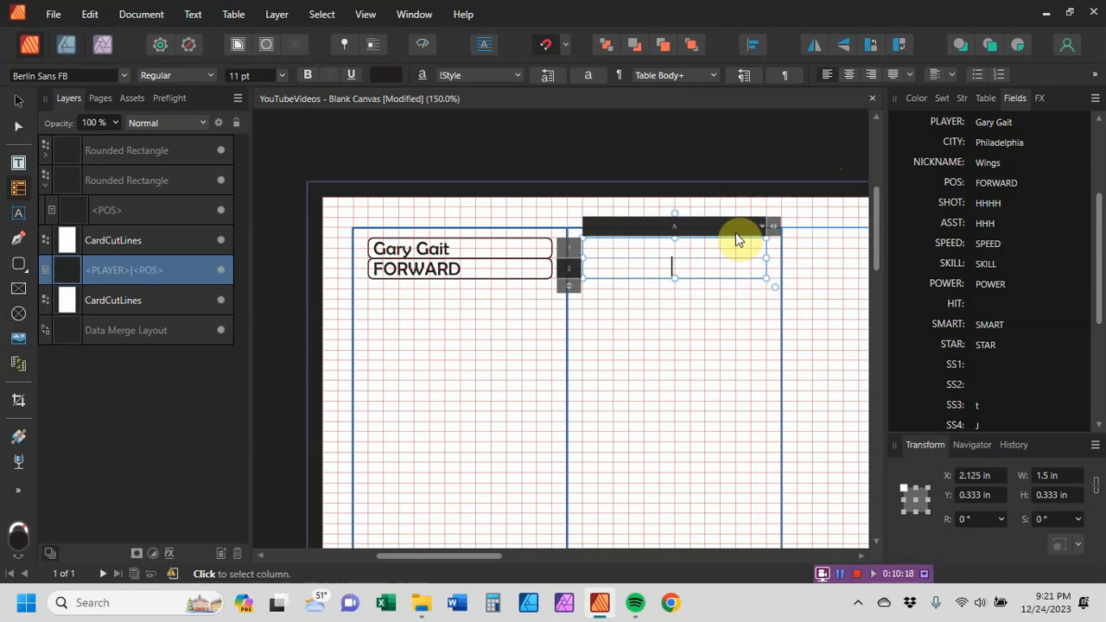
# Select both table cells and inspect their text colour swatches
pyautogui.click(567, 249)
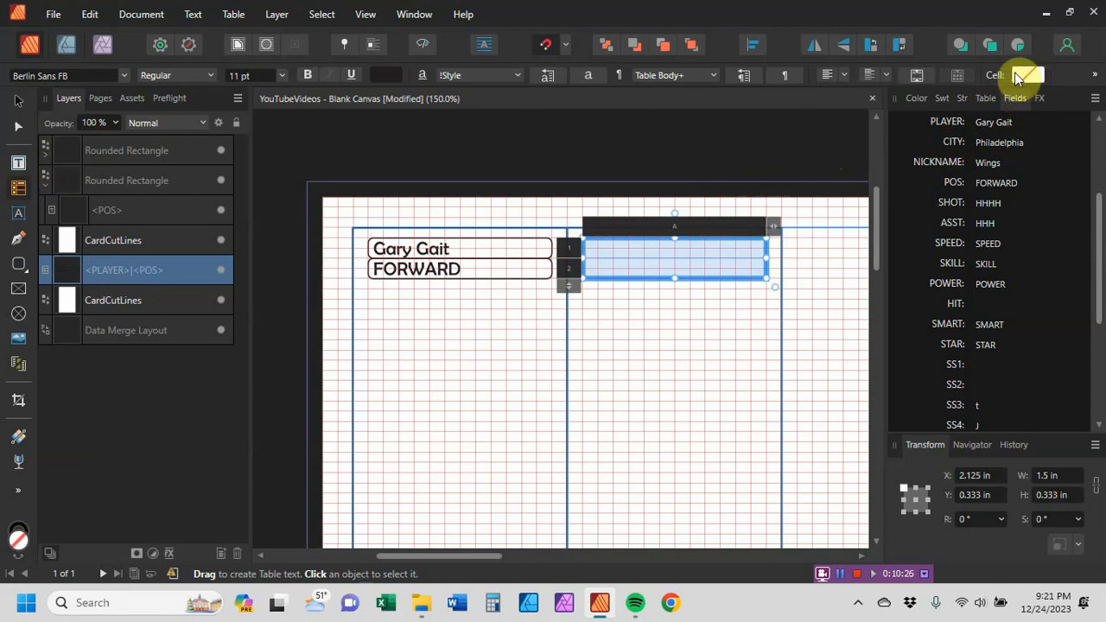
pyautogui.click(386, 74)
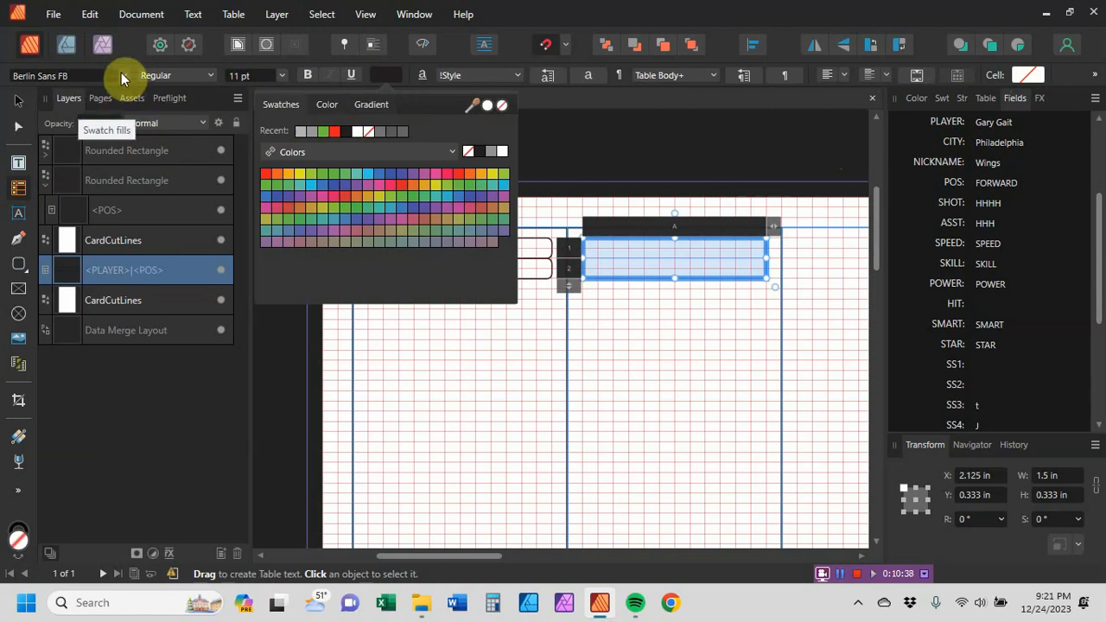
pyautogui.click(427, 324)
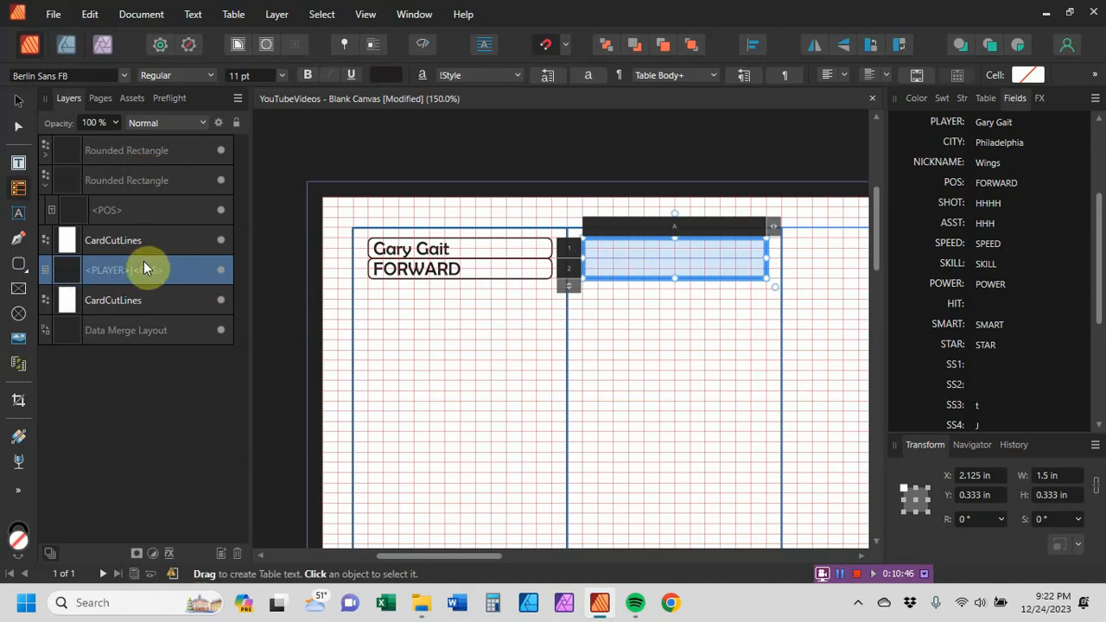
# Delete the Data Merge Layout layer
pyautogui.click(132, 331)
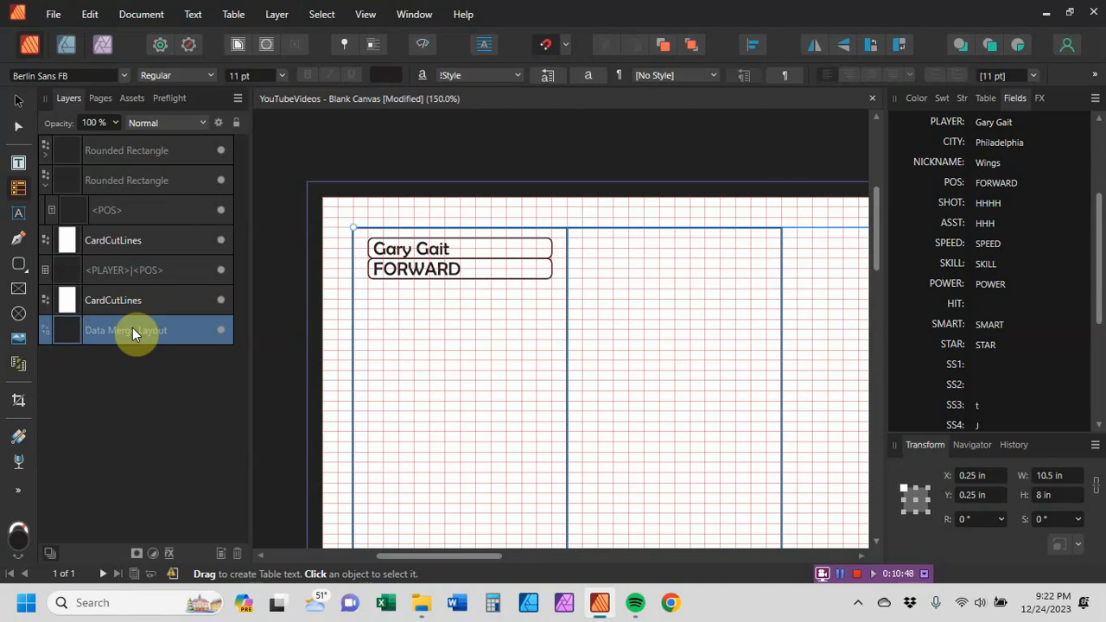
pyautogui.rightClick(132, 330)
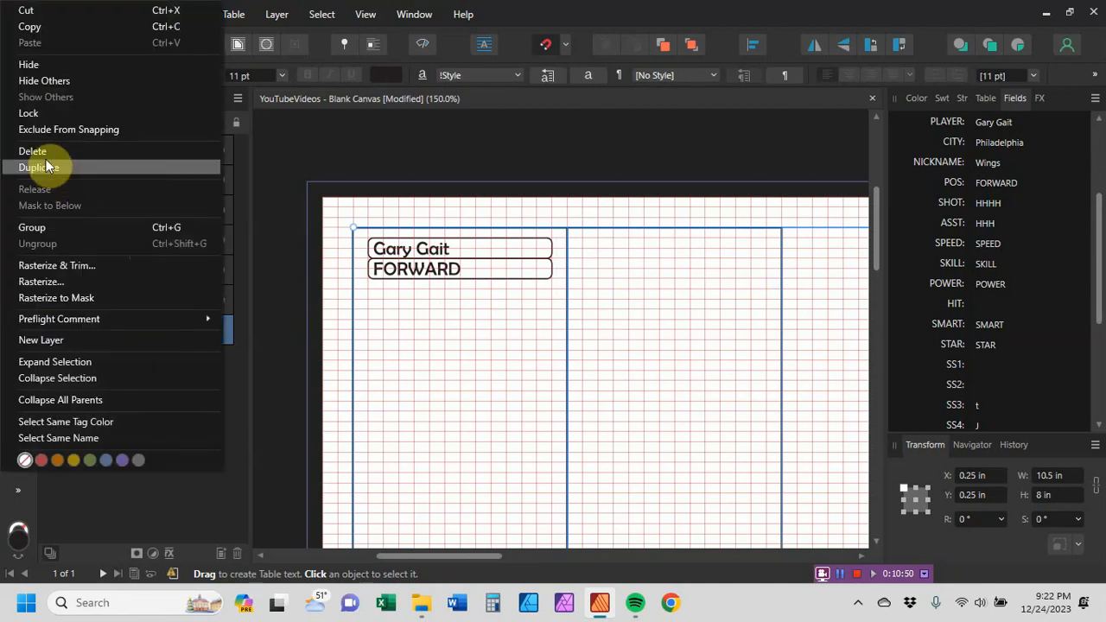
pyautogui.click(39, 152)
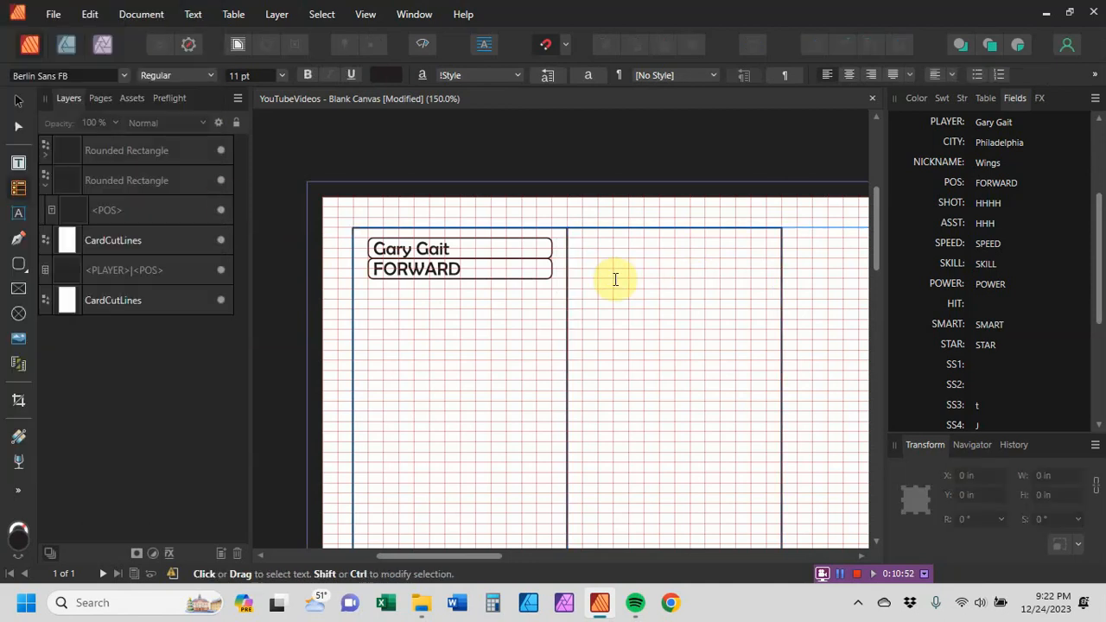
# Move the table layer with the PLAYER and POS fields above the upper CardCutLines layer
pyautogui.click(113, 269)
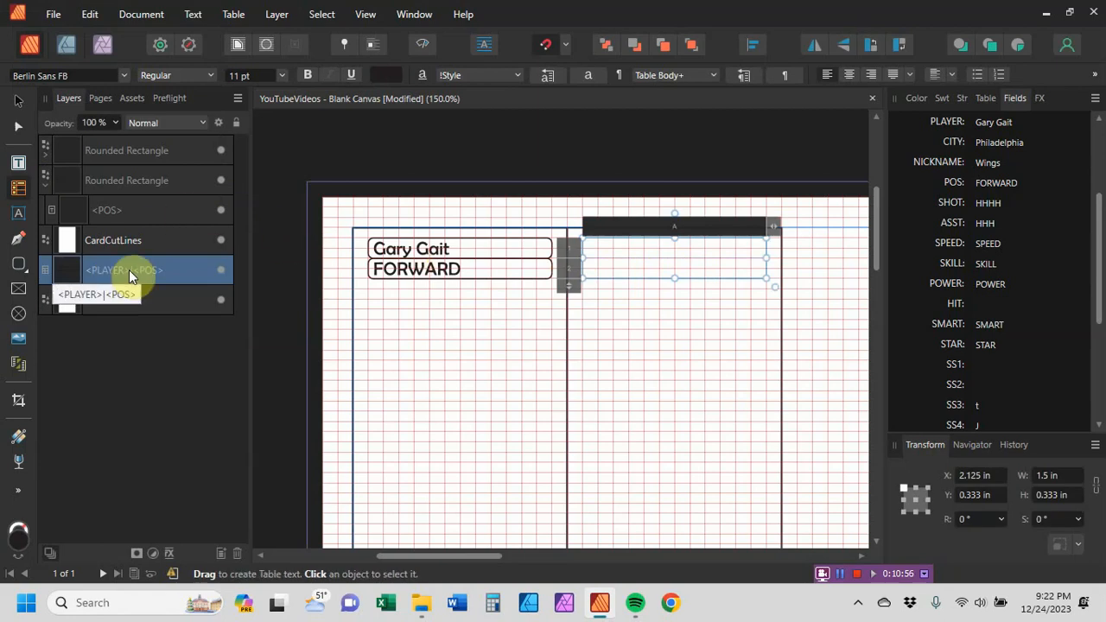
pyautogui.click(129, 270)
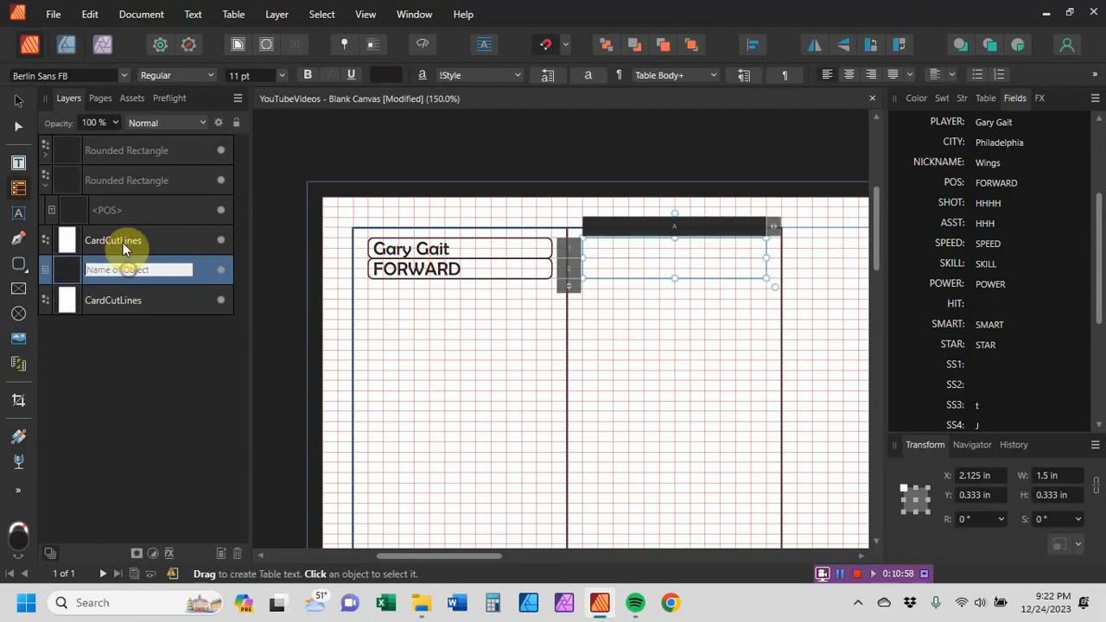
pyautogui.click(122, 241)
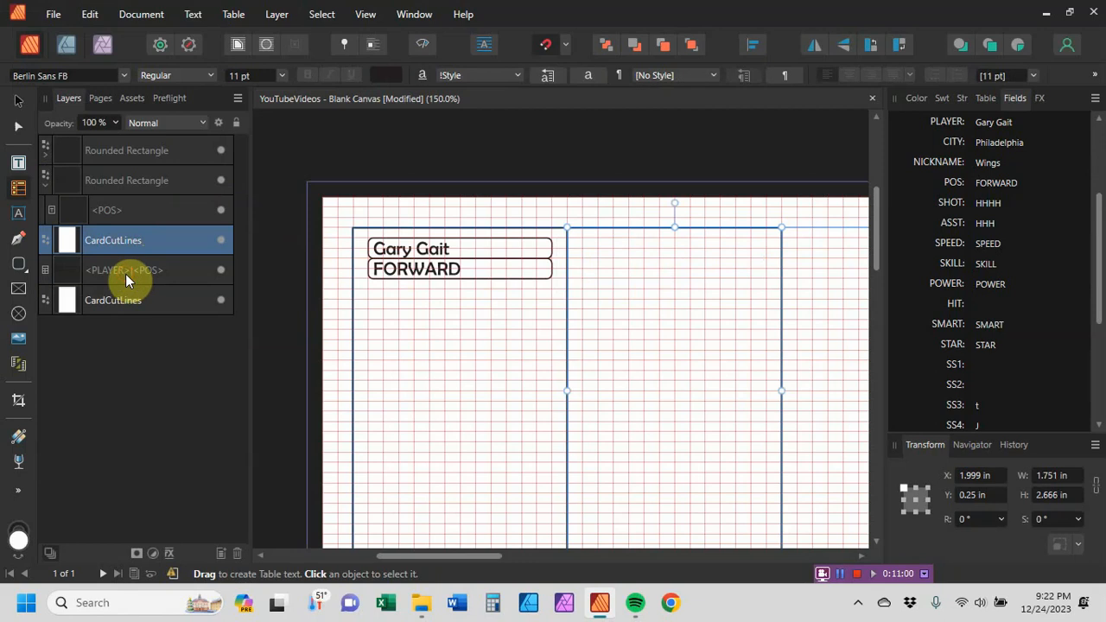
pyautogui.moveTo(122, 260); pyautogui.dragTo(121, 235)
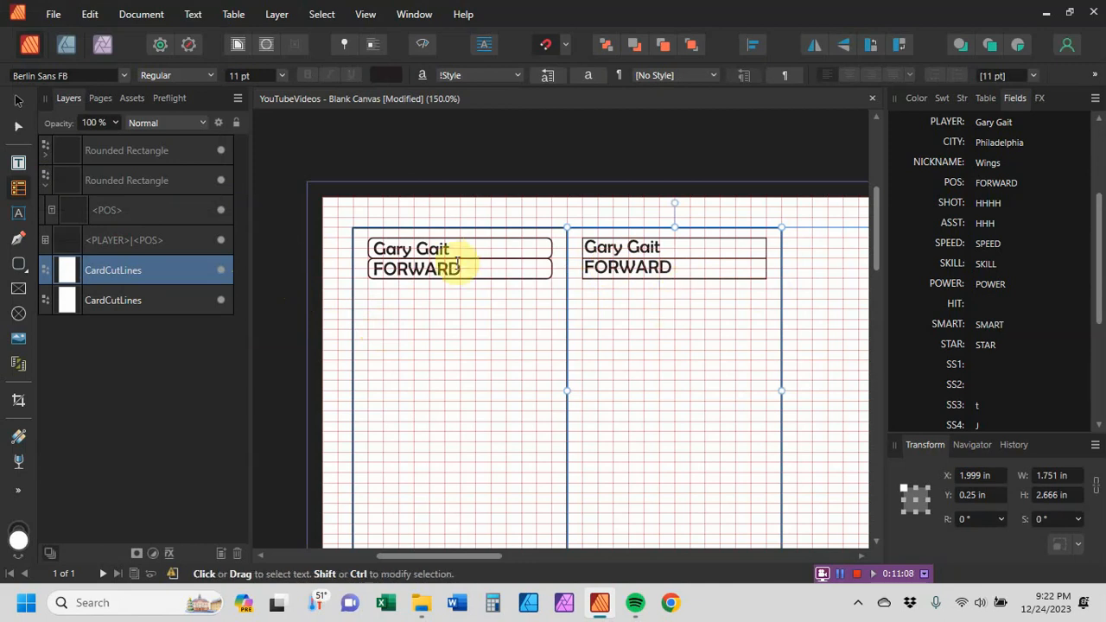
# Right-align the text in both cells of the table
pyautogui.click(586, 249)
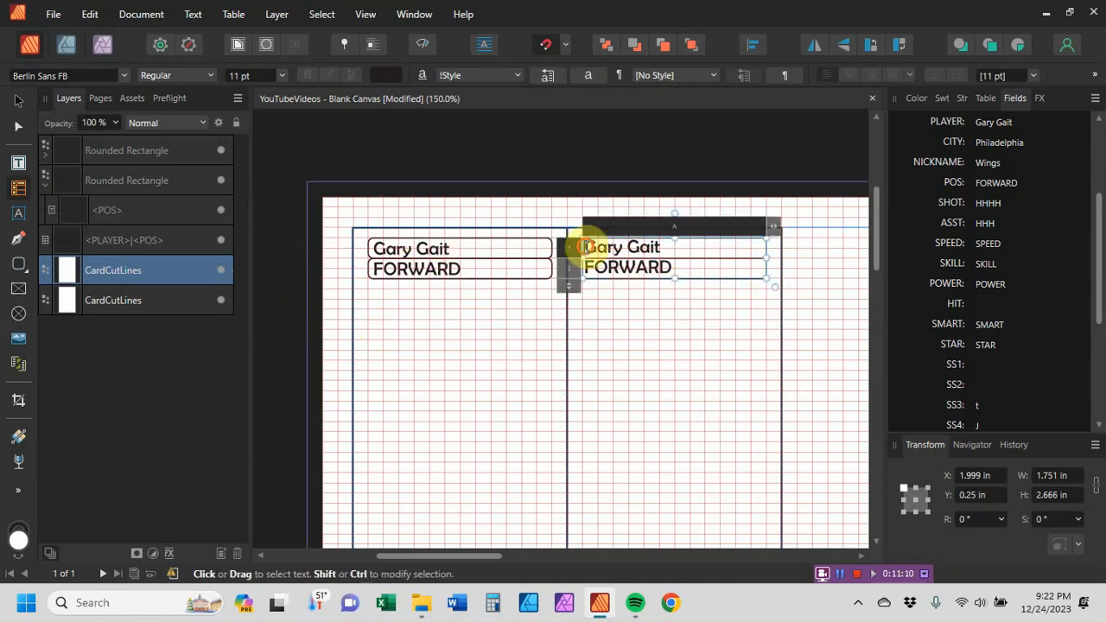
pyautogui.moveTo(605, 254); pyautogui.dragTo(655, 270)
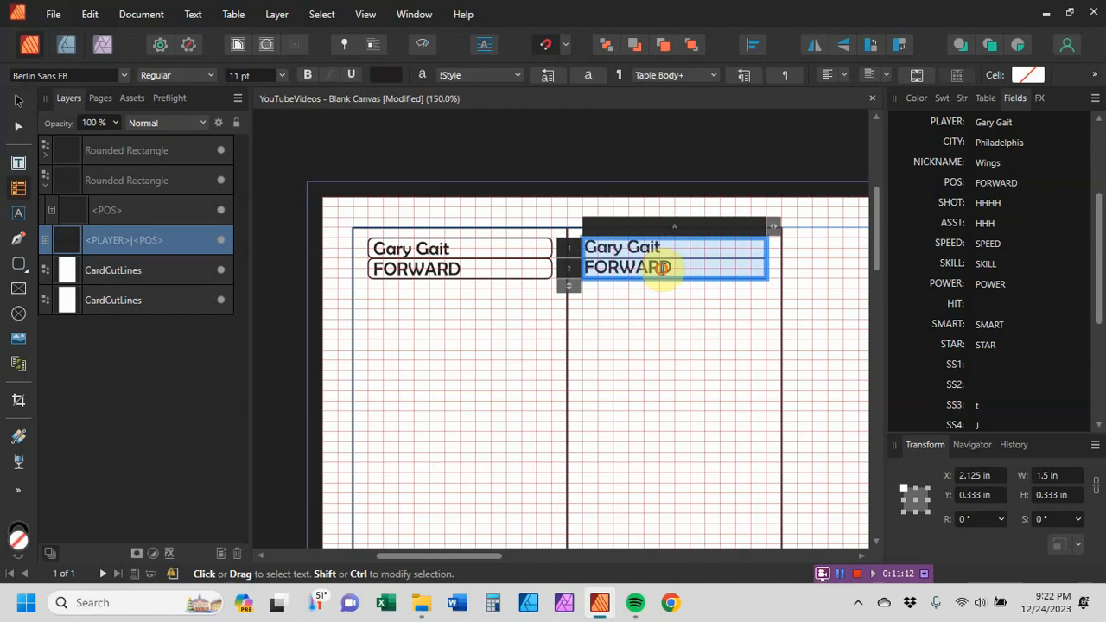
pyautogui.click(844, 77)
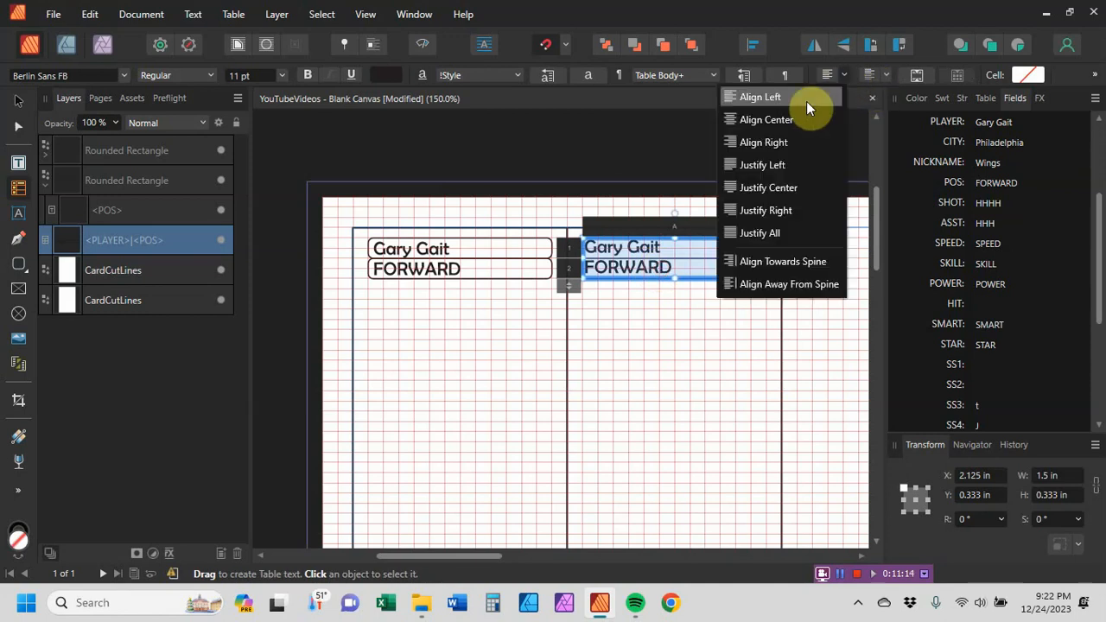
pyautogui.click(774, 144)
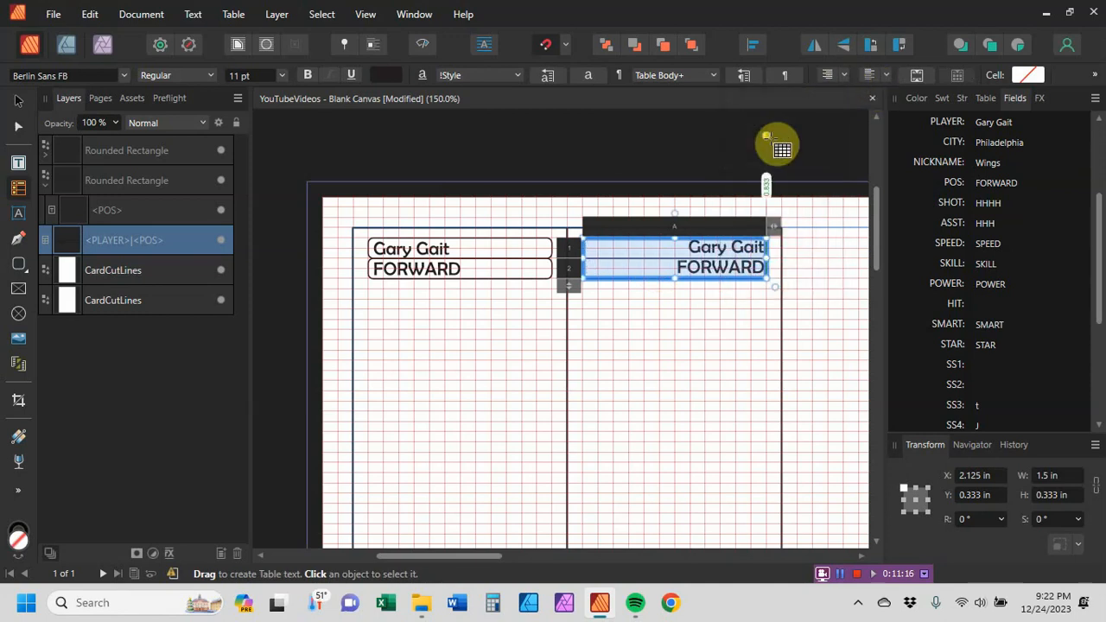
# Set all vertical borders of the two selected table cells to no stroke colour
pyautogui.click(985, 101)
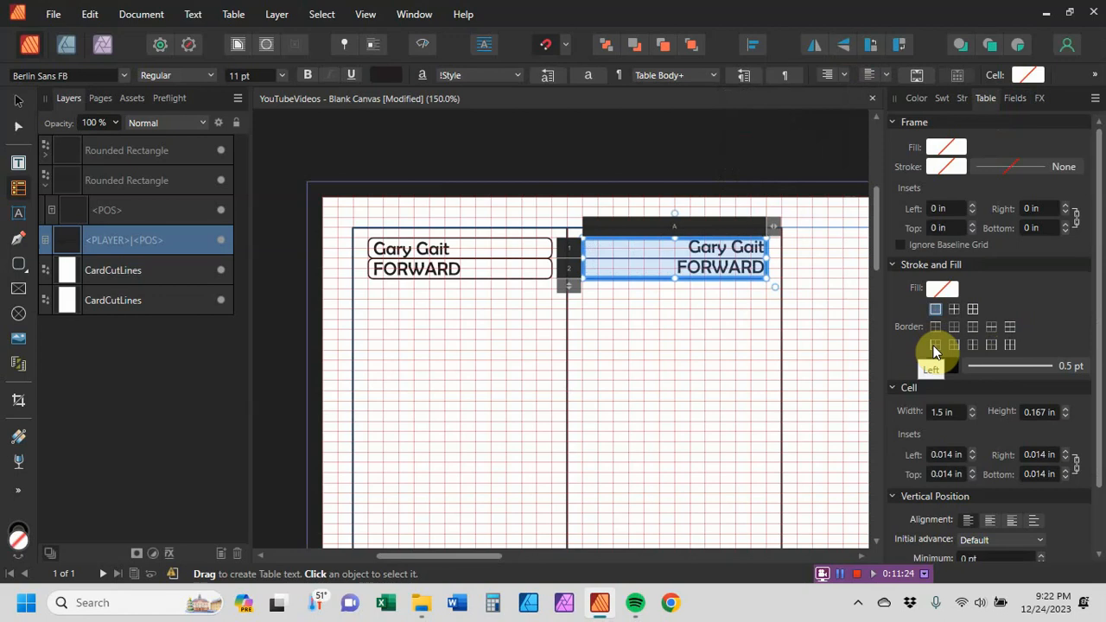
pyautogui.click(1011, 347)
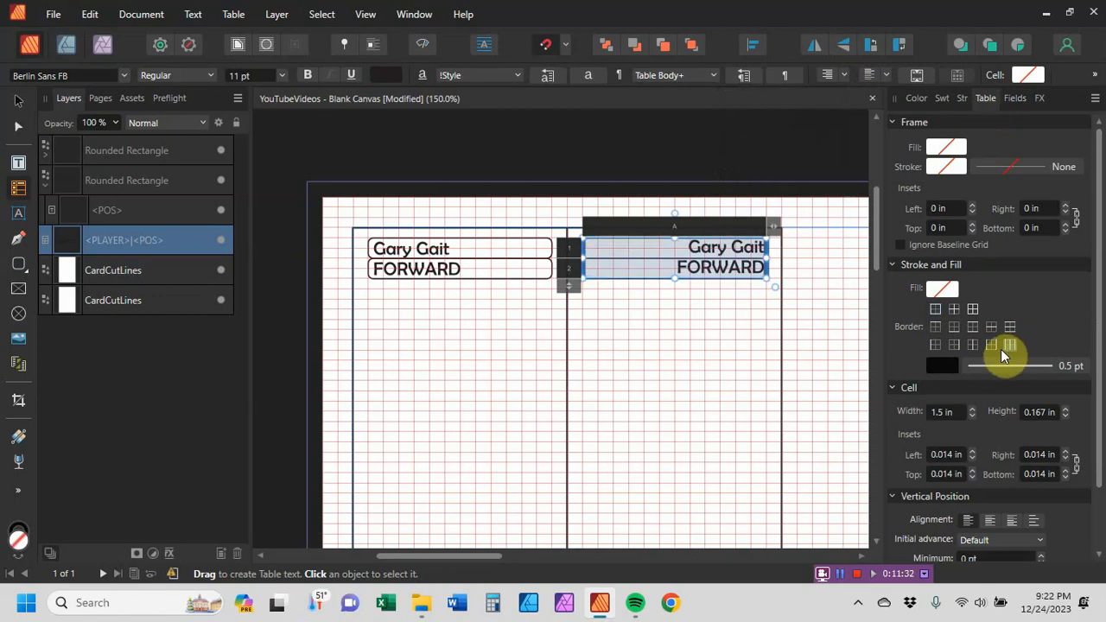
pyautogui.click(948, 367)
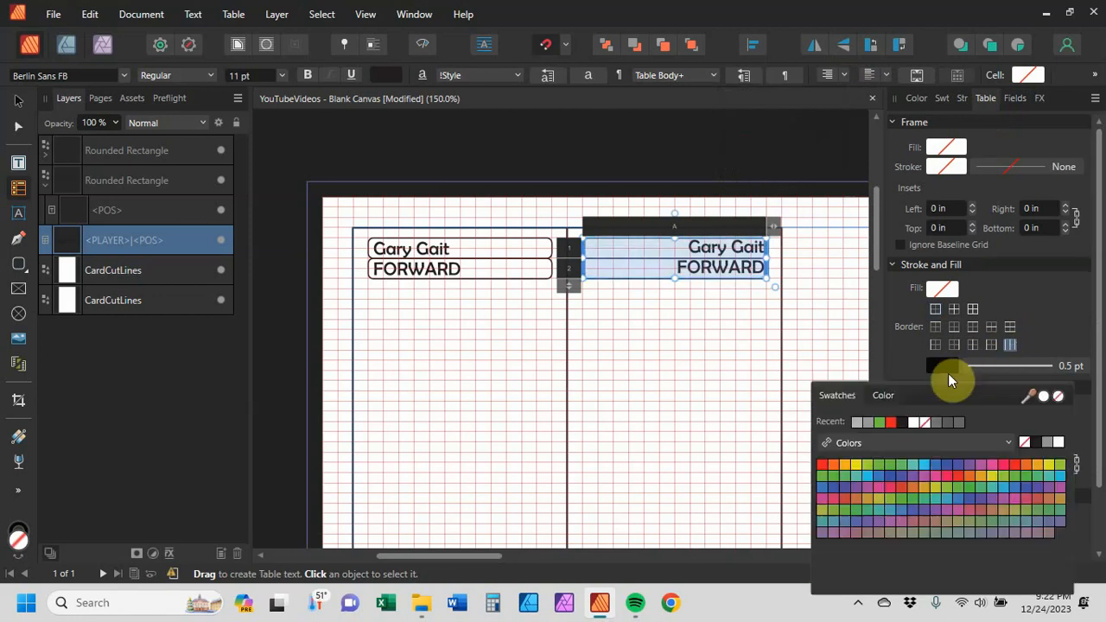
pyautogui.click(1060, 397)
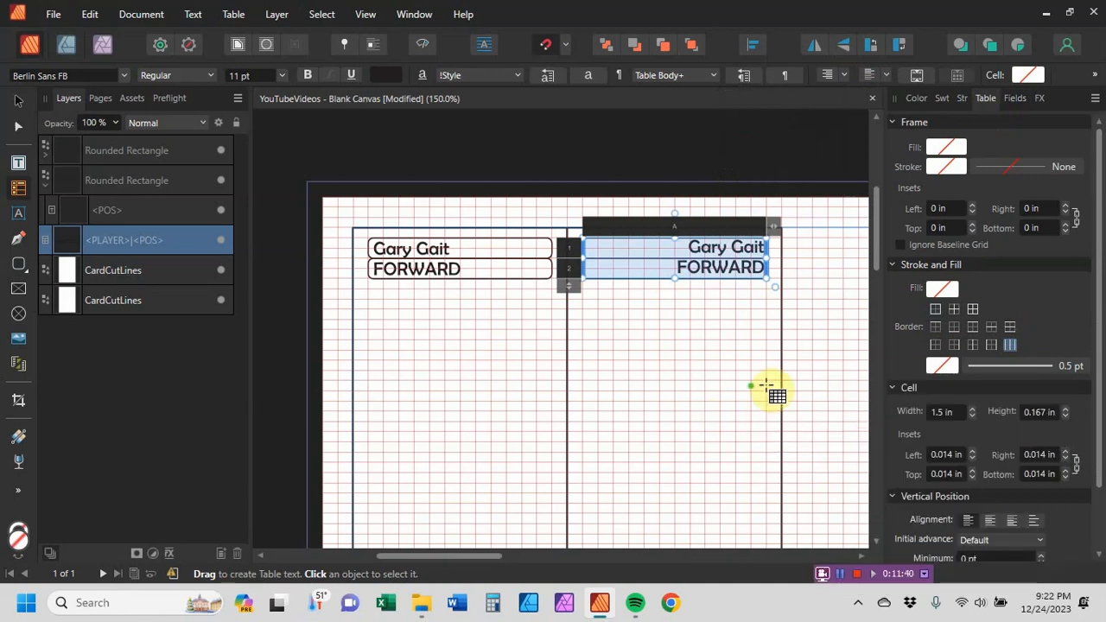
# Set the bottom border of the two table cells to no stroke colour and deselect the table
pyautogui.click(973, 327)
pyautogui.click(941, 366)
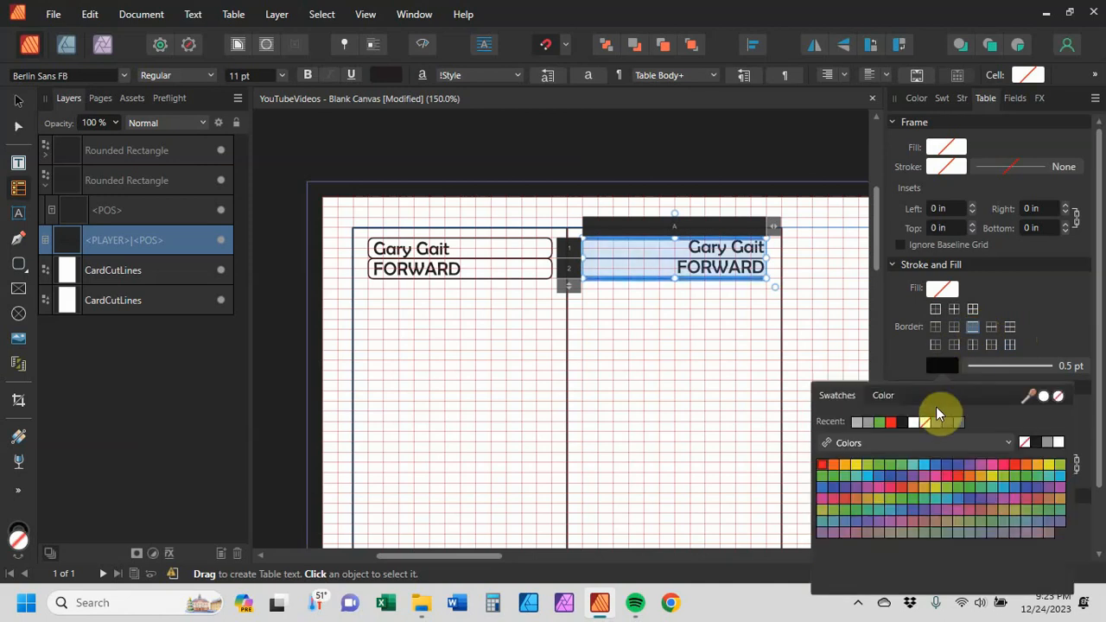
pyautogui.click(1060, 398)
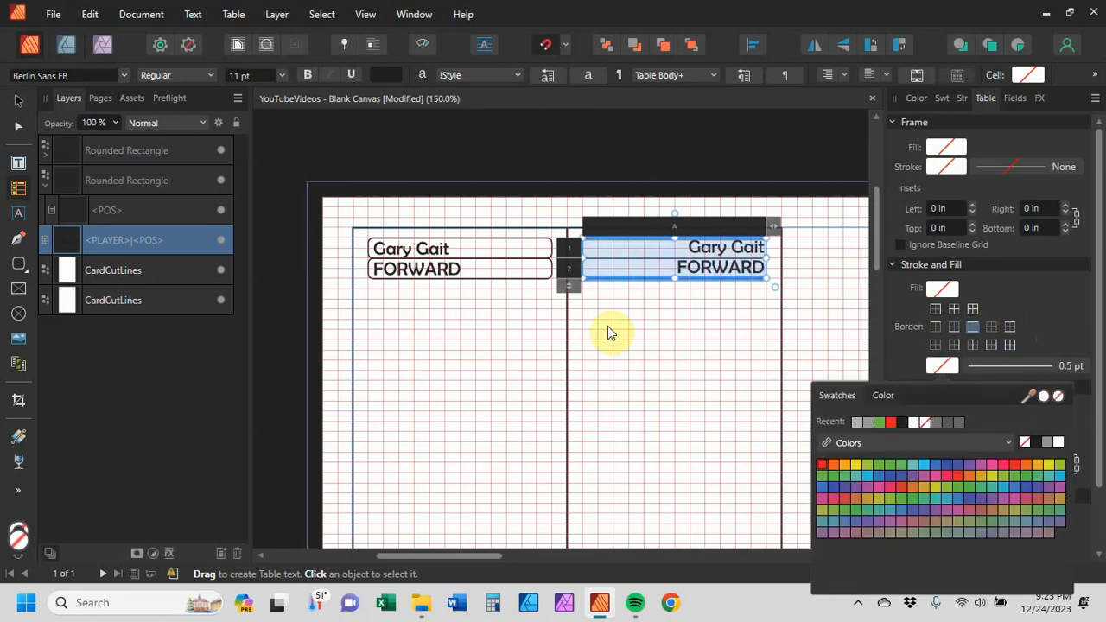
pyautogui.click(637, 360)
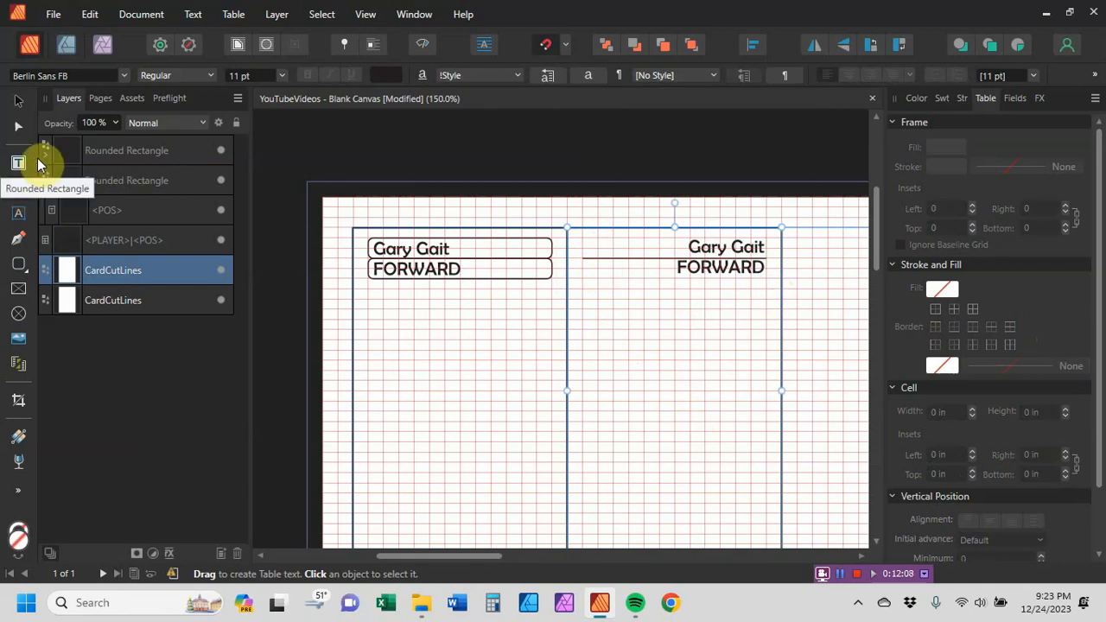
pyautogui.click(19, 264)
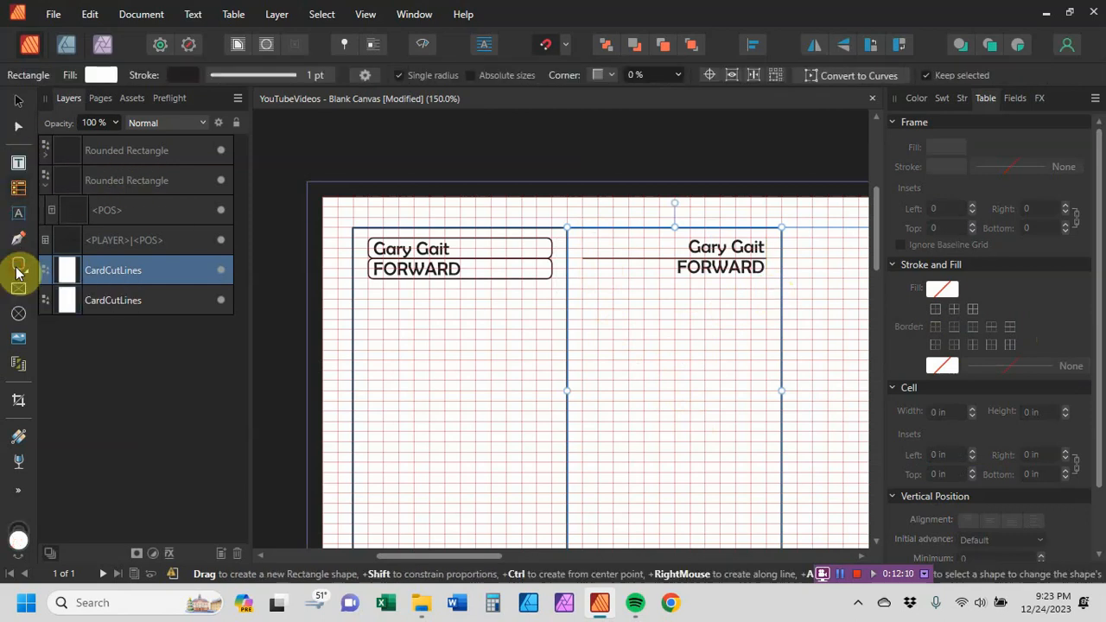
pyautogui.click(19, 268)
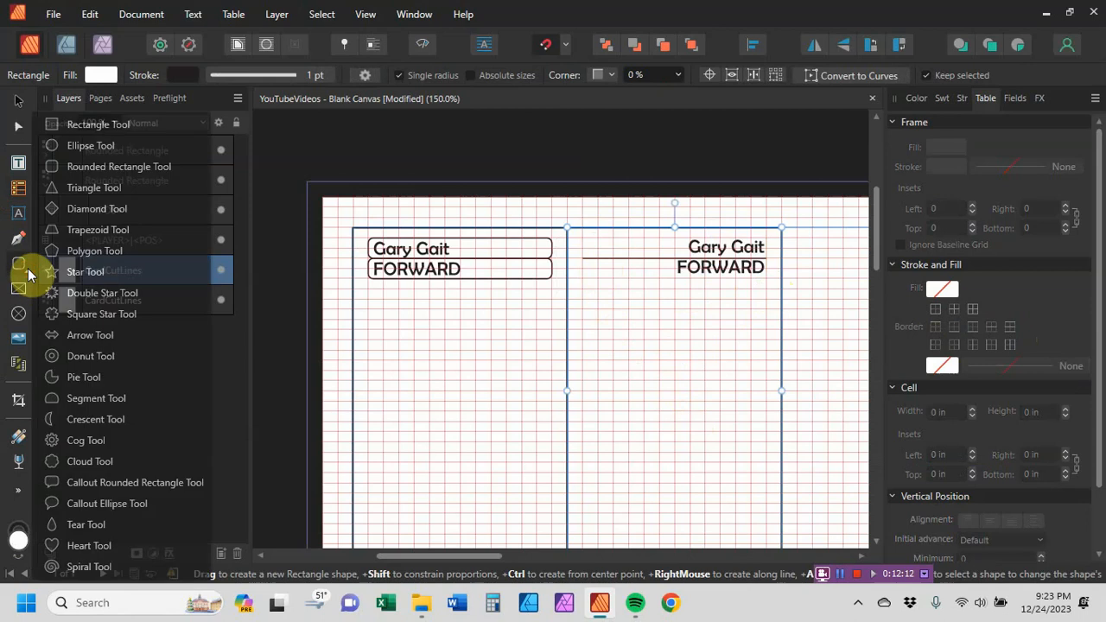
pyautogui.click(86, 125)
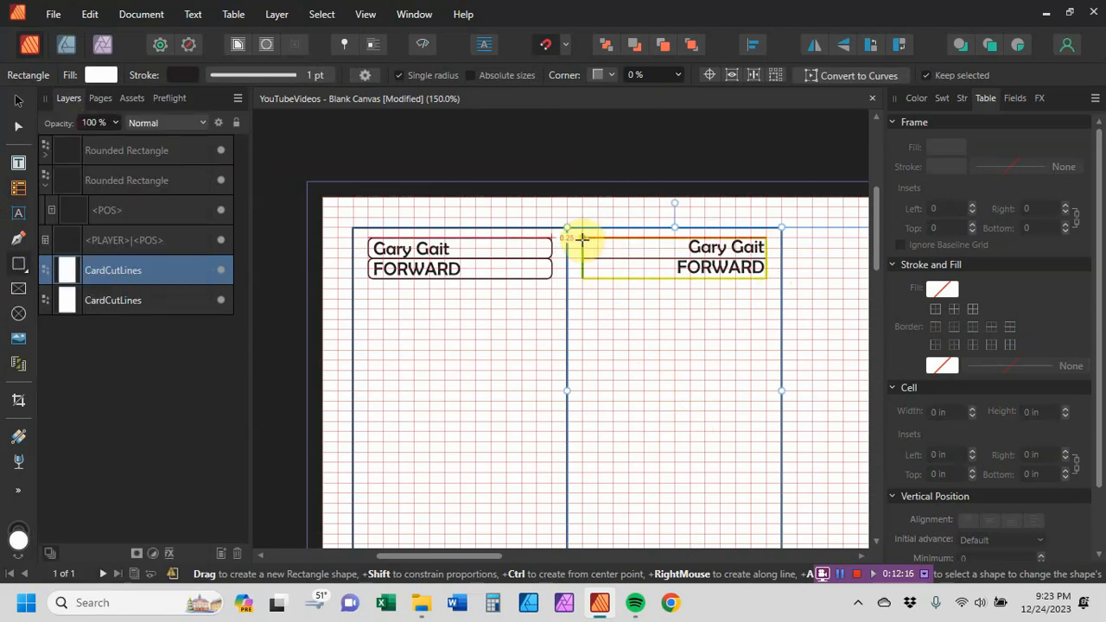
pyautogui.moveTo(583, 238); pyautogui.dragTo(766, 248)
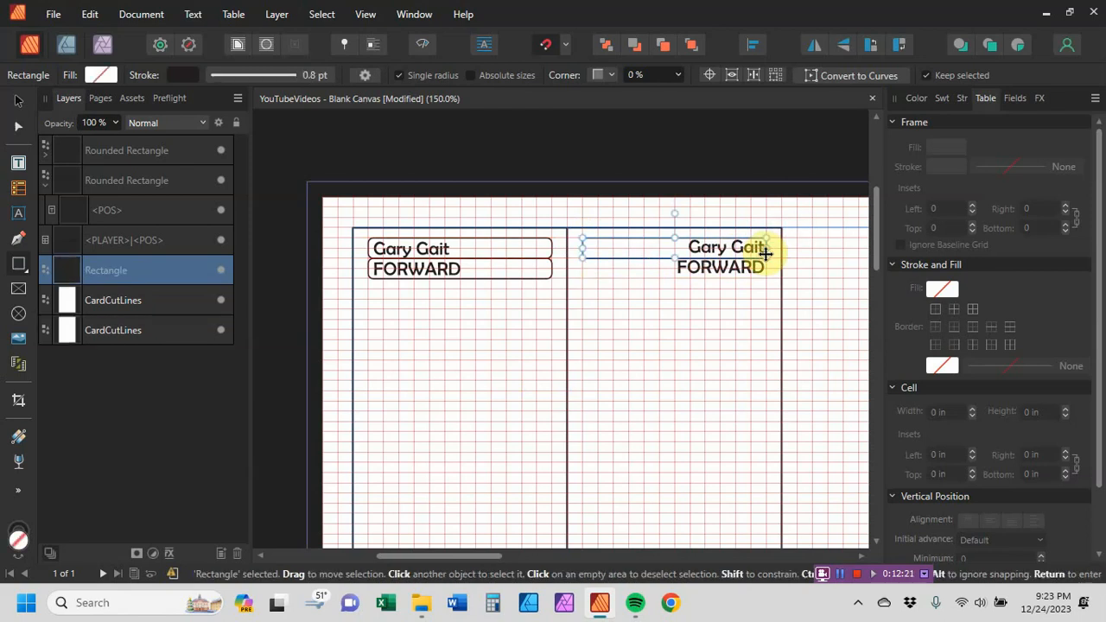
pyautogui.click(659, 390)
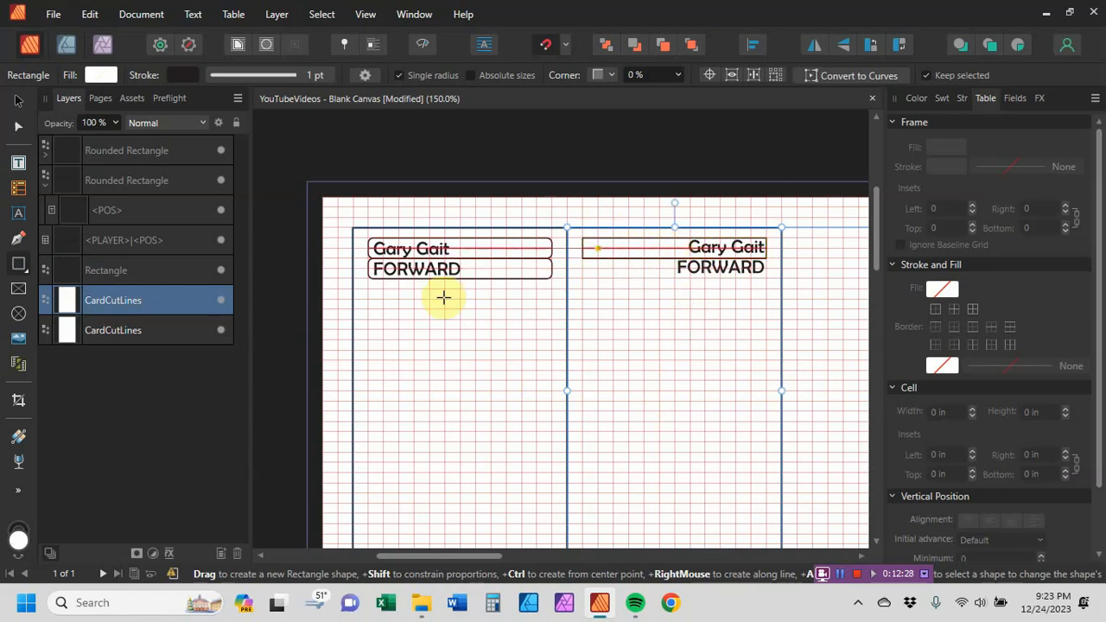
pyautogui.click(131, 272)
pyautogui.press('Delete')
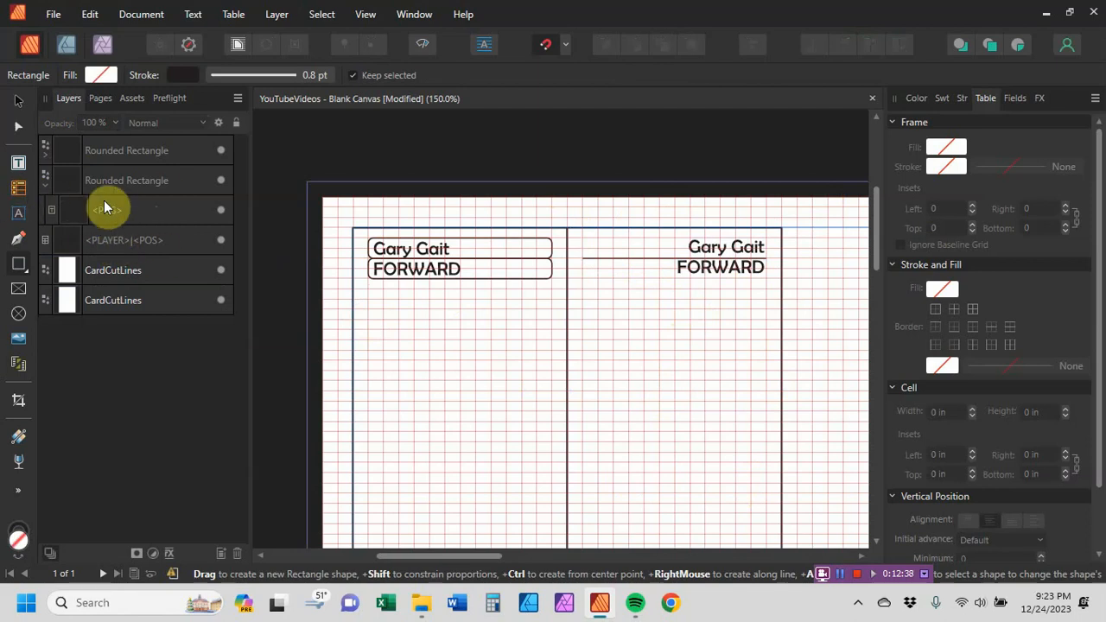
# Create a table about 1.5 in wide and 0.73 in high below the first card's rounded boxes, with four rows and six columns
pyautogui.click(18, 188)
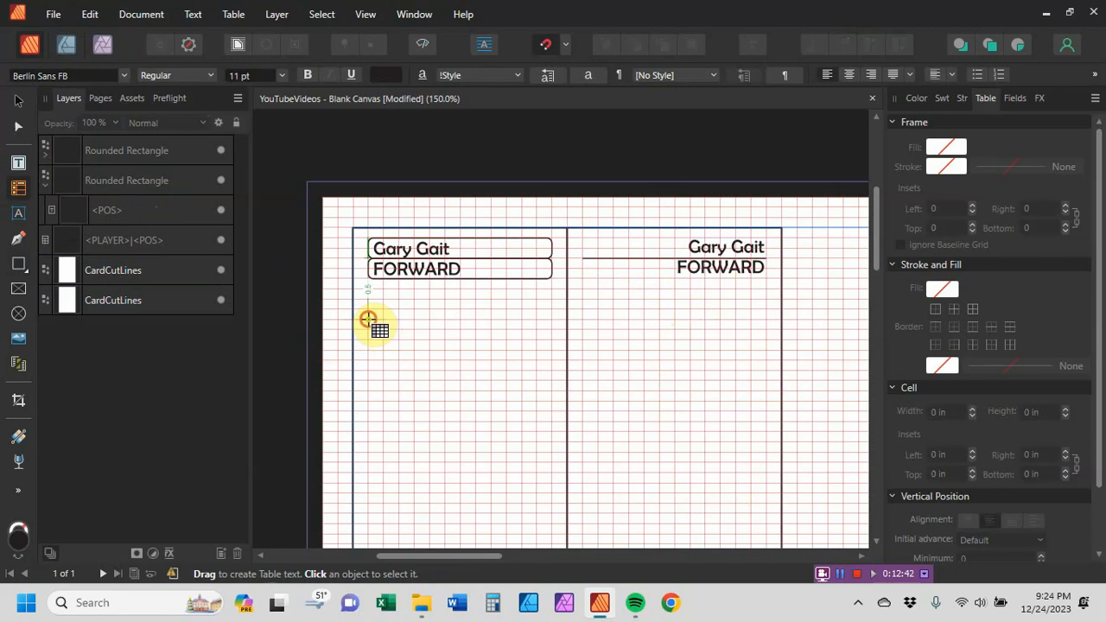
pyautogui.moveTo(368, 319); pyautogui.dragTo(562, 438)
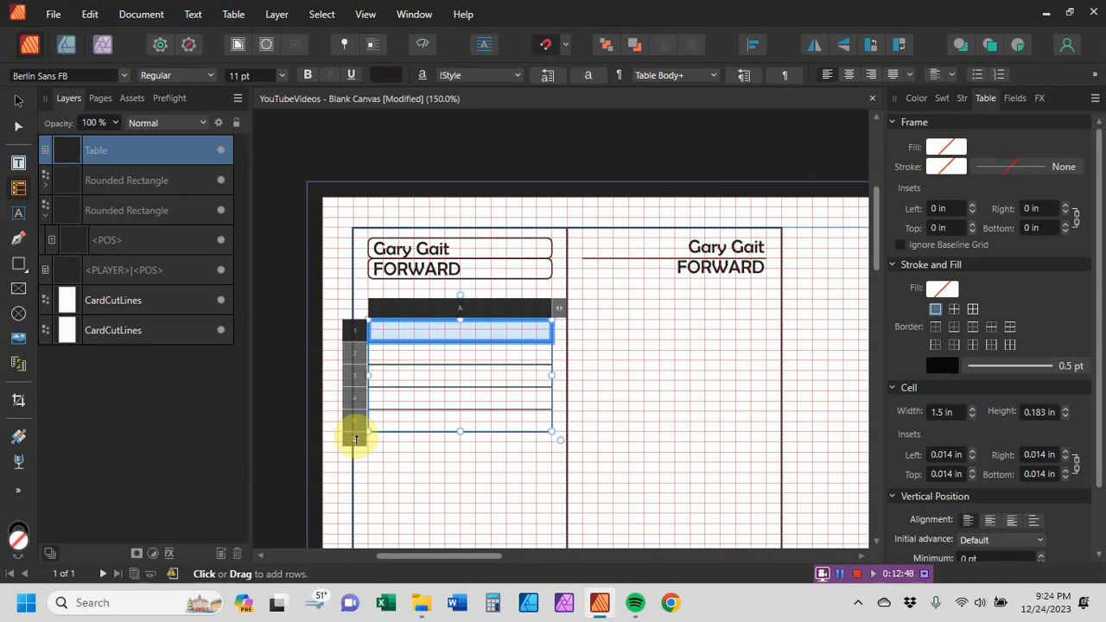
pyautogui.moveTo(356, 443); pyautogui.dragTo(334, 470)
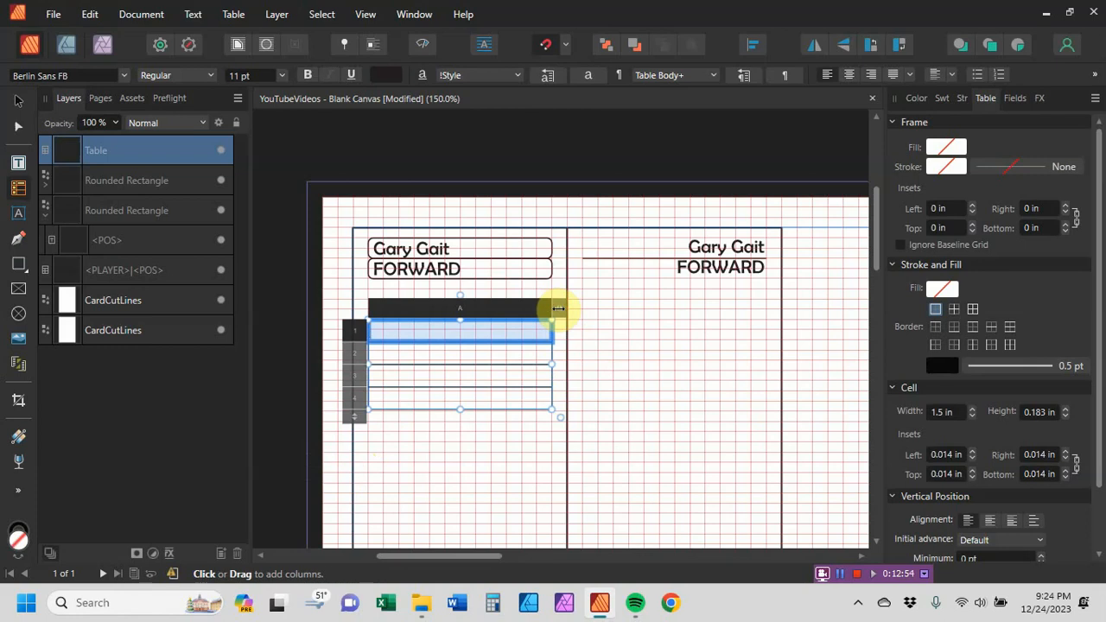
pyautogui.moveTo(559, 309); pyautogui.dragTo(546, 332)
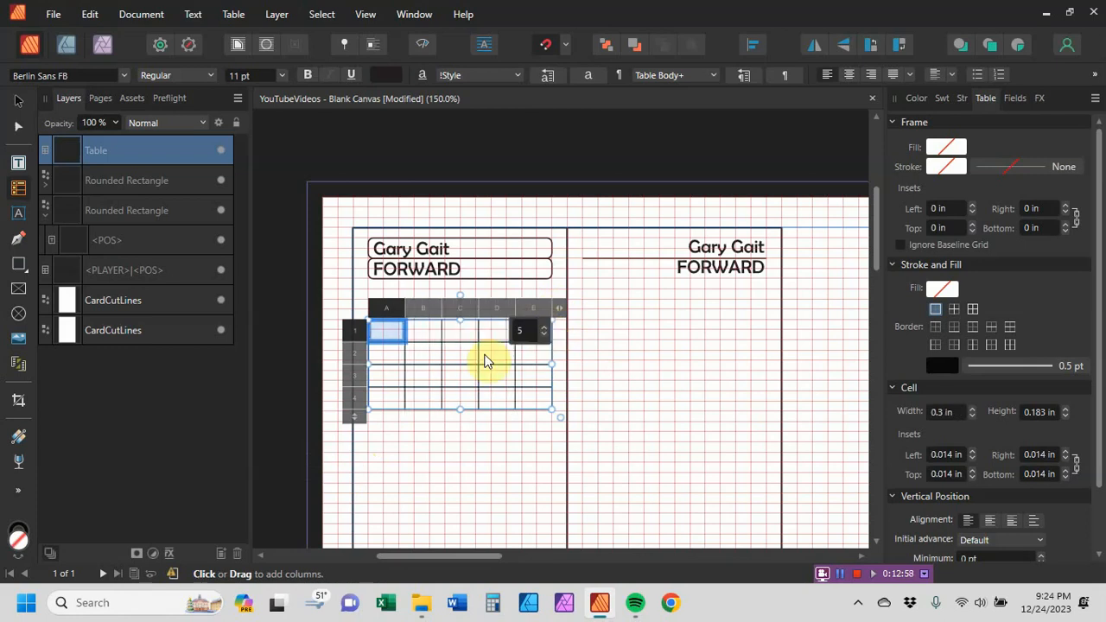
pyautogui.click(472, 449)
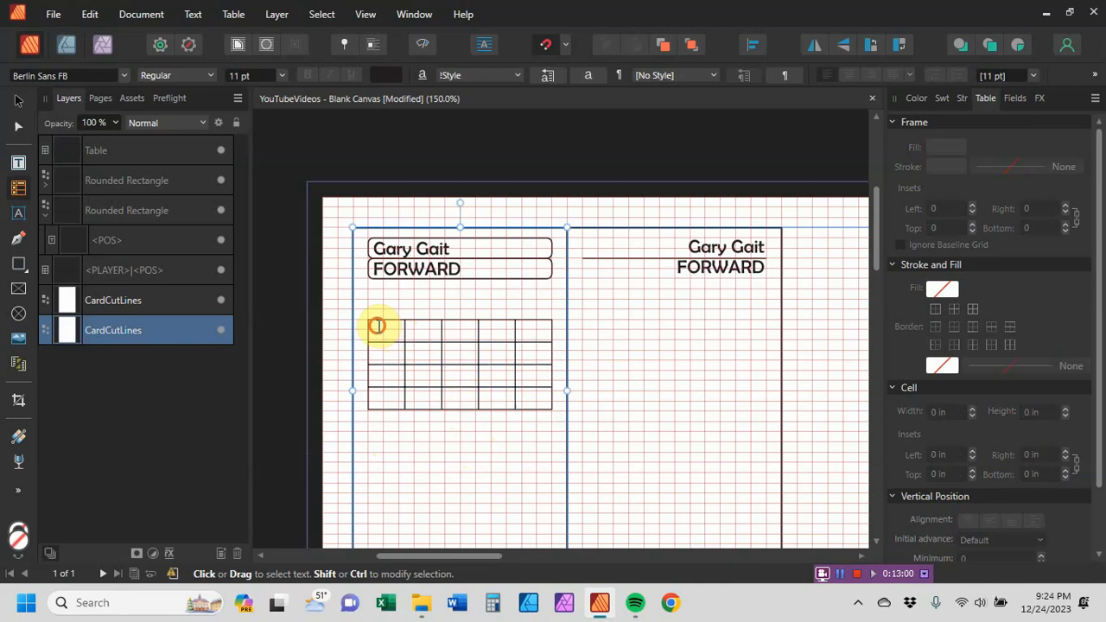
pyautogui.moveTo(381, 329); pyautogui.dragTo(412, 328)
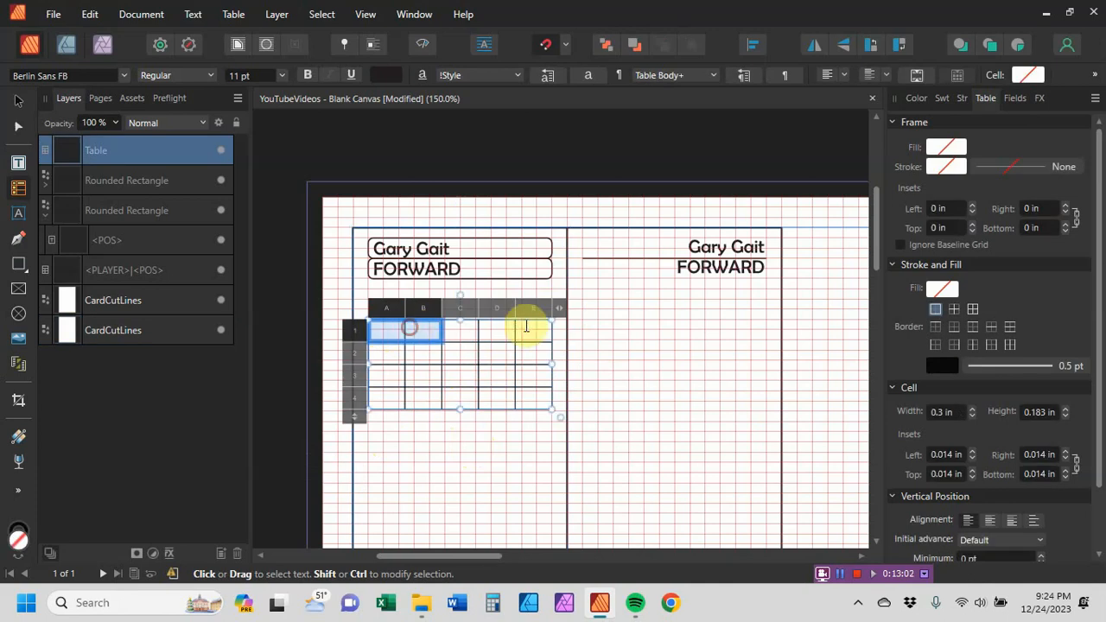
pyautogui.moveTo(561, 308); pyautogui.dragTo(553, 328)
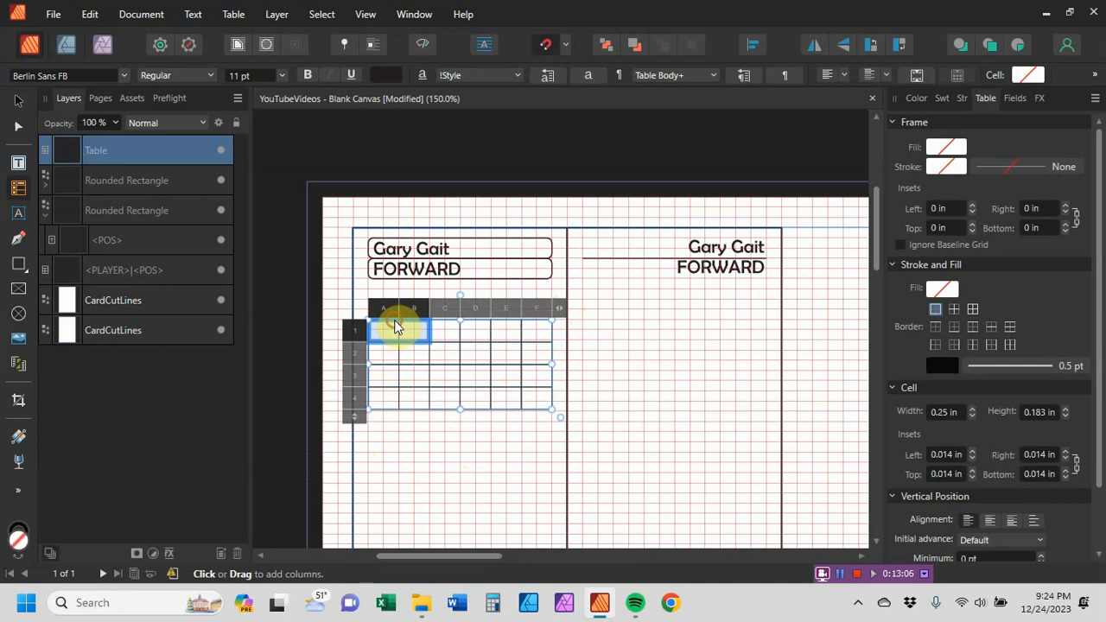
# Merge the cells of columns A to C separately in rows 1, 2 and 3 of the new table
pyautogui.moveTo(374, 331); pyautogui.dragTo(438, 331)
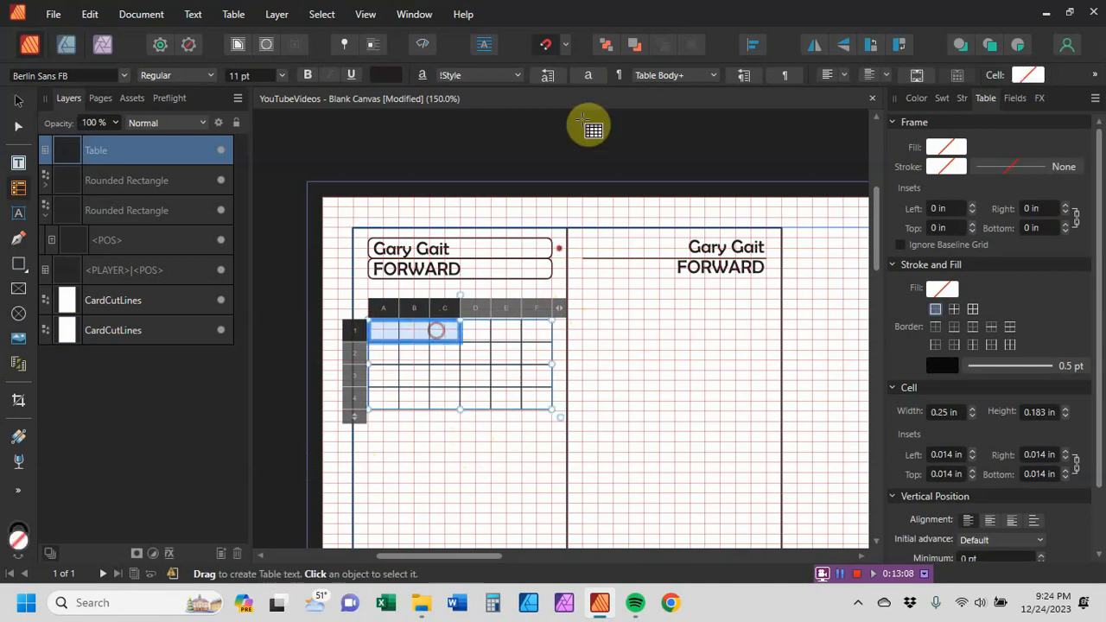
pyautogui.click(233, 15)
pyautogui.click(207, 31)
pyautogui.click(230, 19)
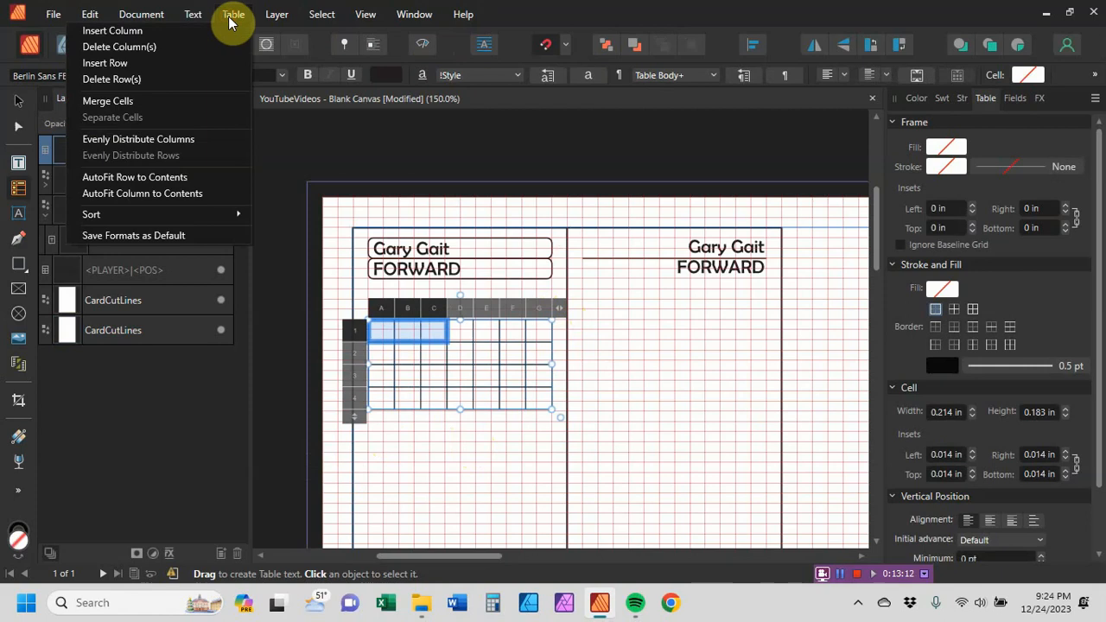
pyautogui.click(147, 104)
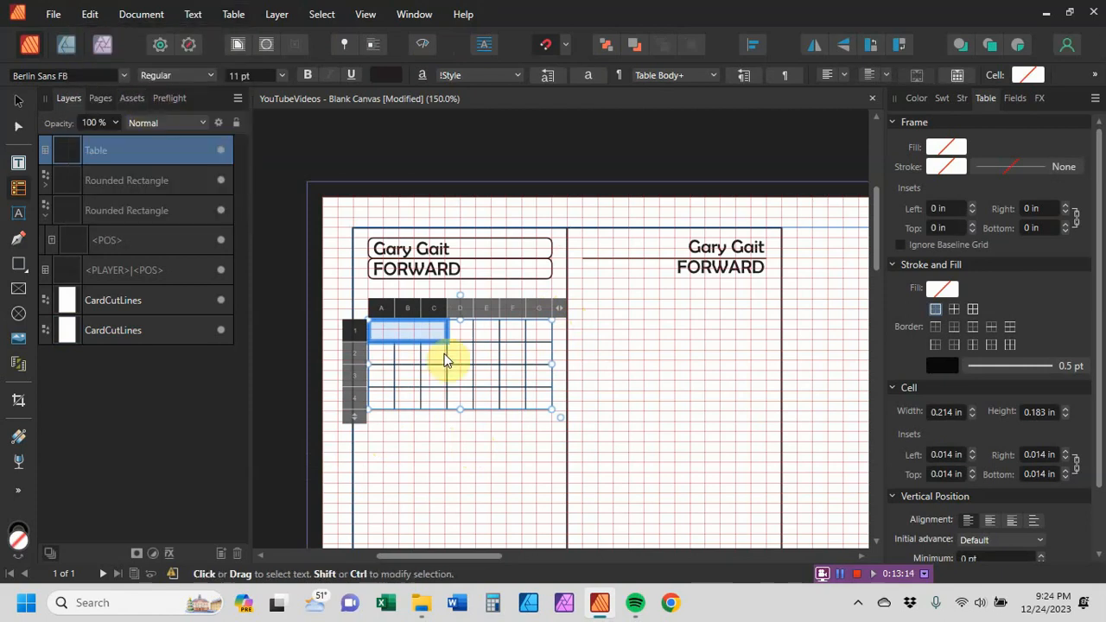
pyautogui.moveTo(380, 354); pyautogui.dragTo(432, 353)
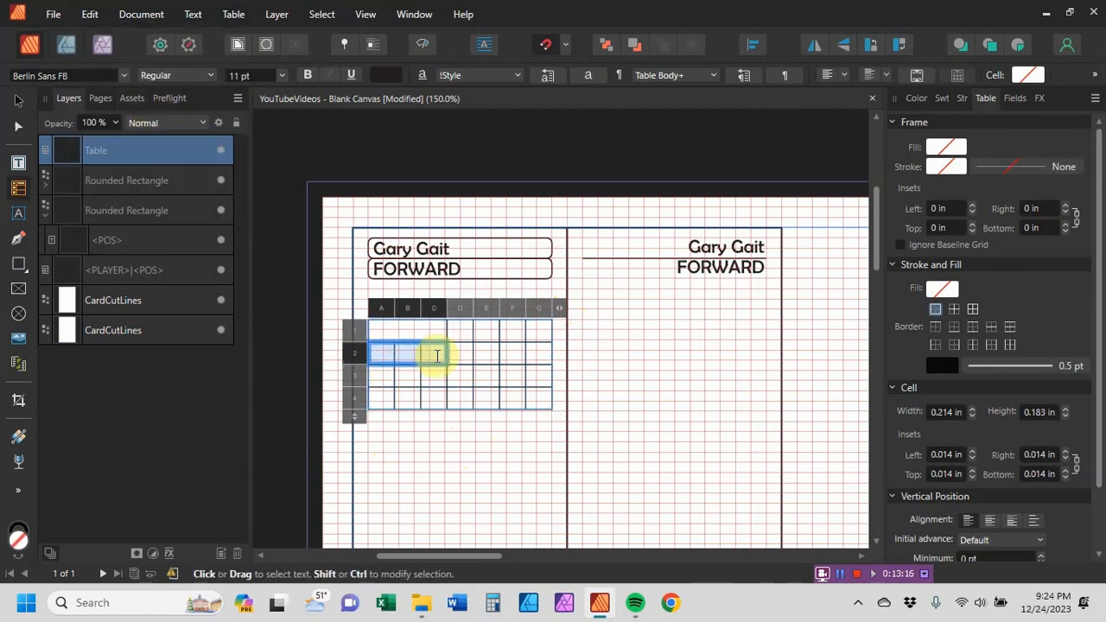
pyautogui.click(235, 17)
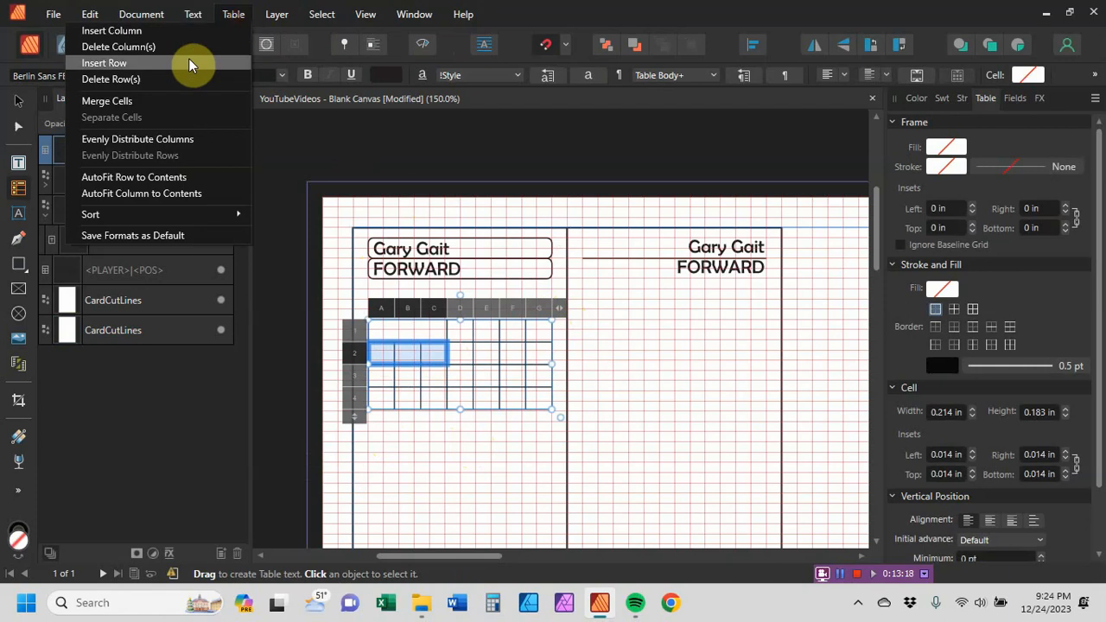
pyautogui.click(168, 99)
pyautogui.moveTo(376, 375); pyautogui.dragTo(427, 375)
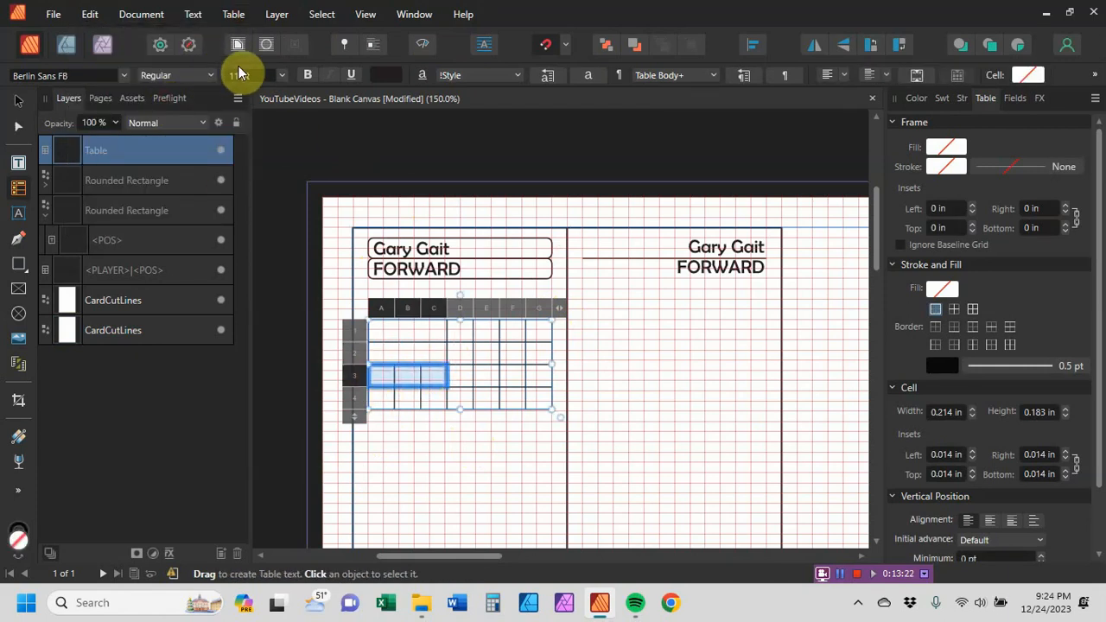
pyautogui.click(234, 15)
pyautogui.click(146, 102)
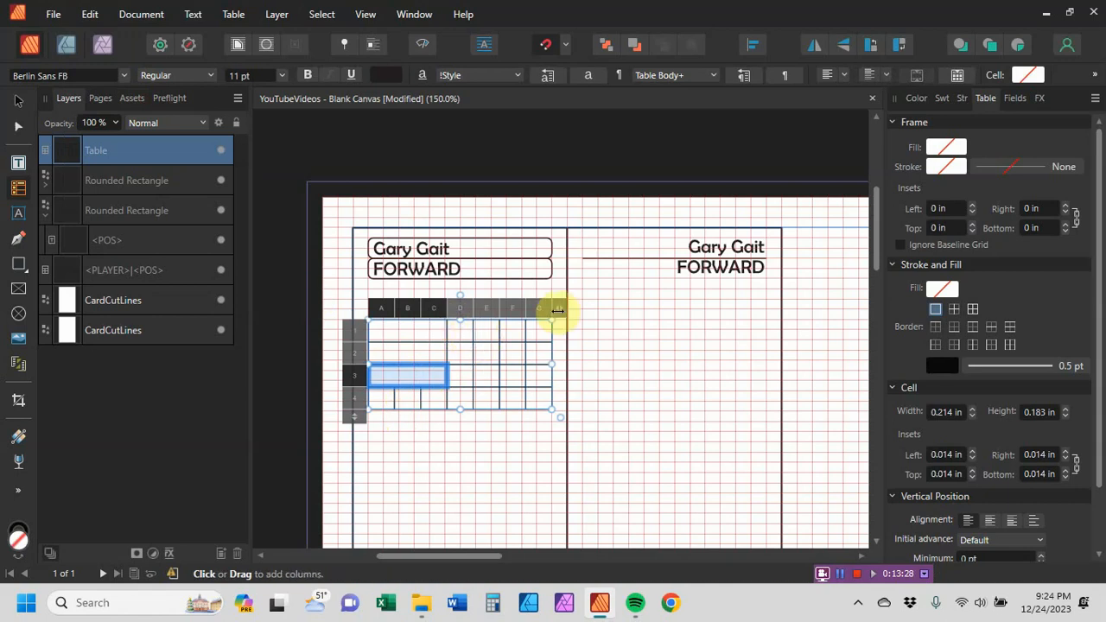
# Set the table to six columns and merge columns D to F separately in rows 1, 2 and 3
pyautogui.moveTo(557, 309); pyautogui.dragTo(477, 331)
pyautogui.moveTo(479, 331); pyautogui.dragTo(529, 321)
pyautogui.click(232, 15)
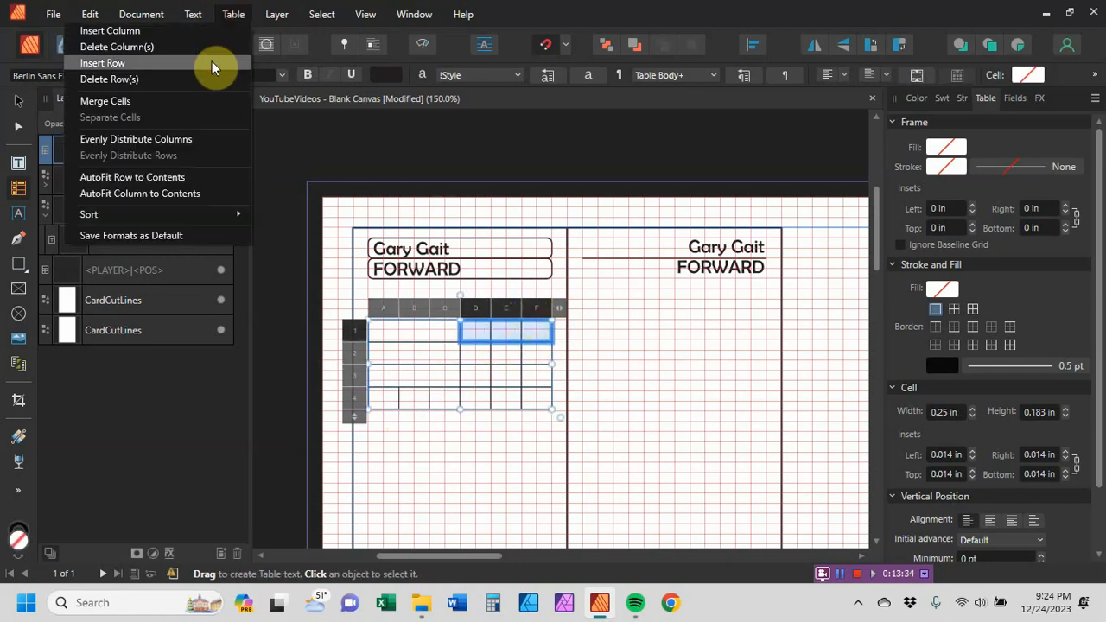
pyautogui.click(173, 101)
pyautogui.moveTo(463, 347); pyautogui.dragTo(525, 353)
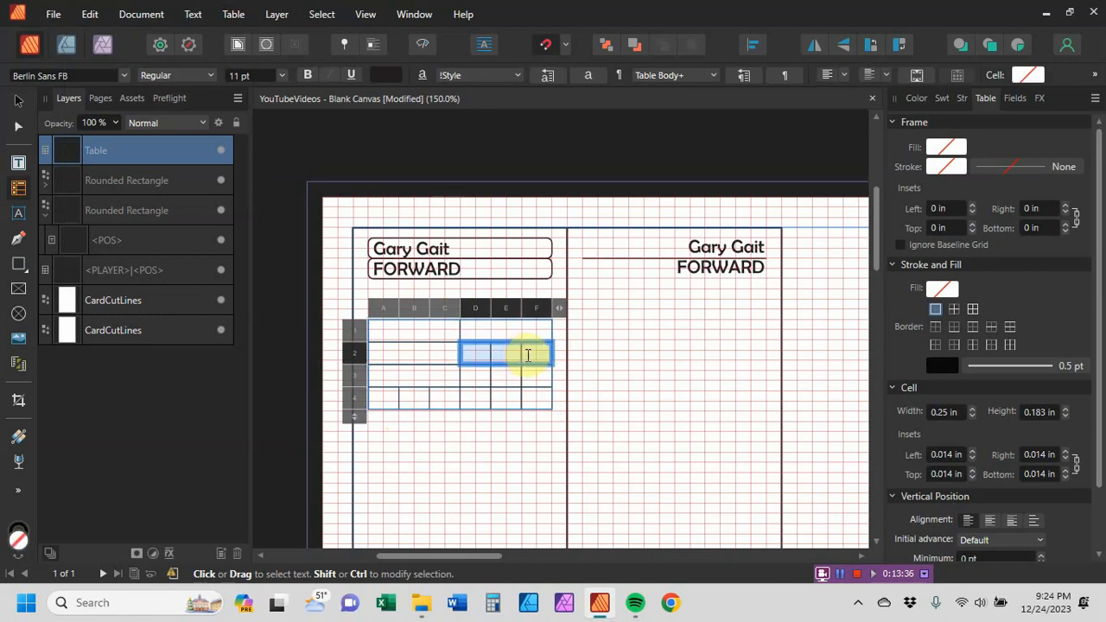
pyautogui.click(231, 15)
pyautogui.click(151, 101)
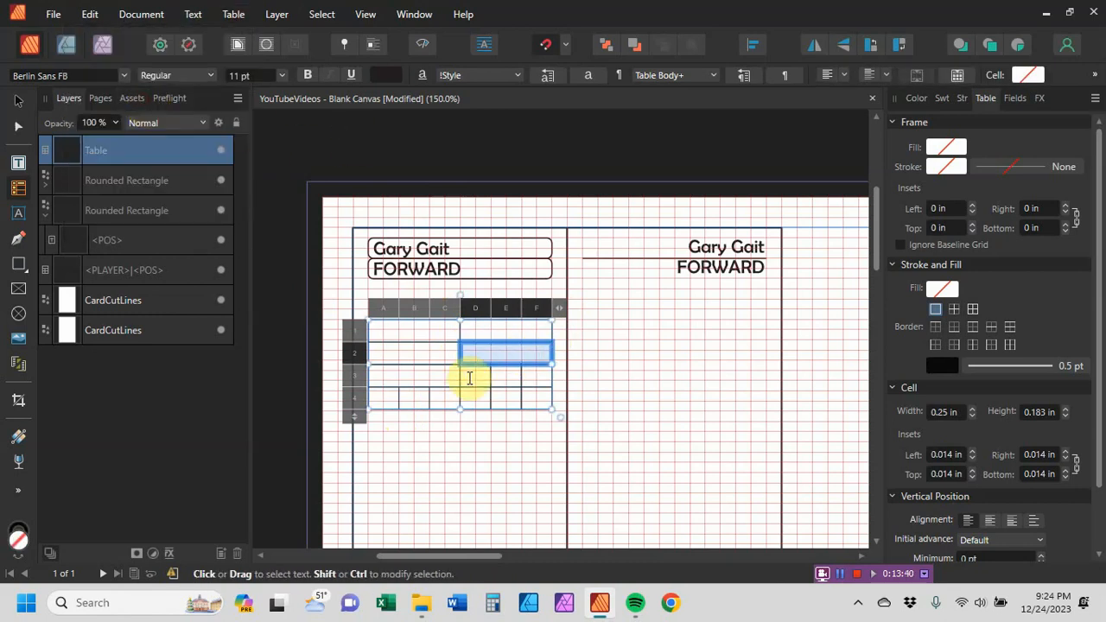
pyautogui.moveTo(464, 375); pyautogui.dragTo(532, 373)
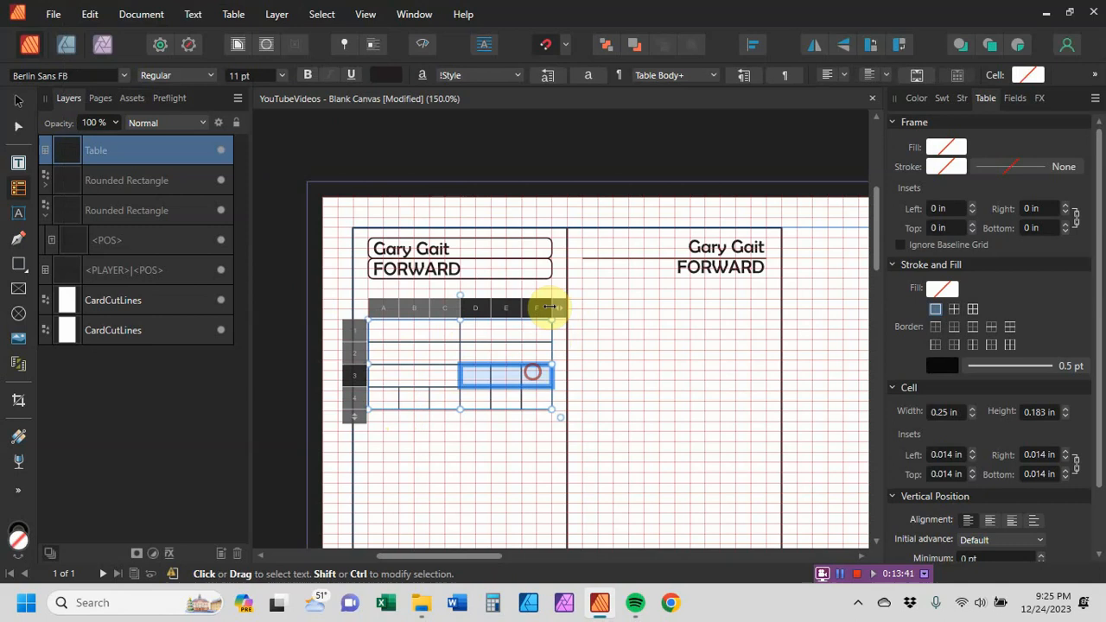
pyautogui.click(232, 15)
pyautogui.click(173, 102)
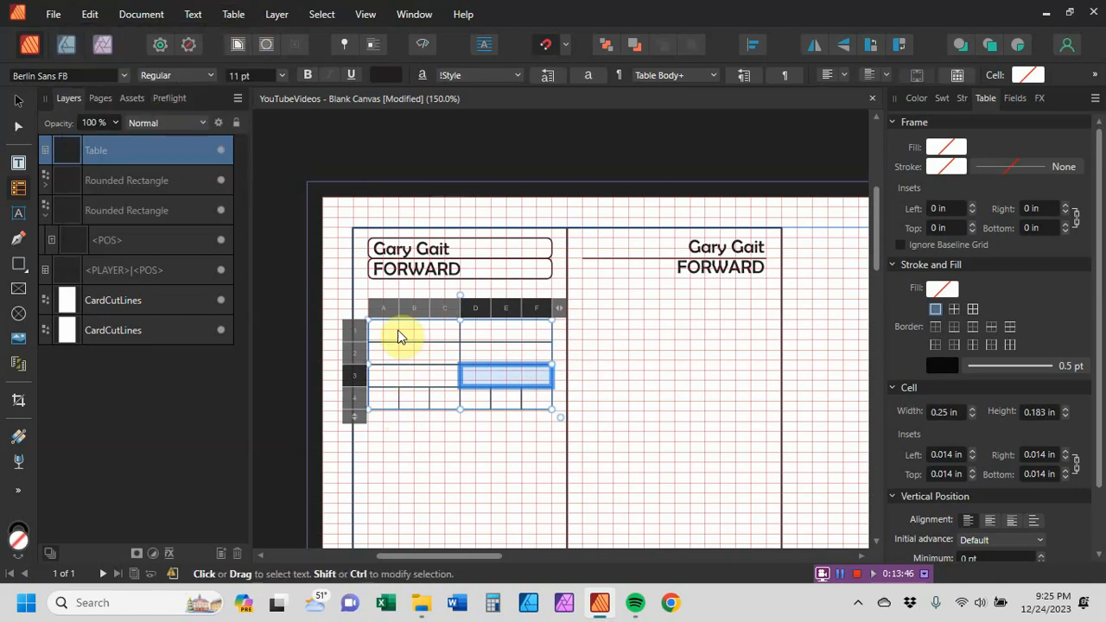
# Insert the SPEED data merge field into the merged A–C cell of row 1
pyautogui.click(354, 334)
pyautogui.moveTo(354, 335); pyautogui.dragTo(363, 403)
pyautogui.click(428, 341)
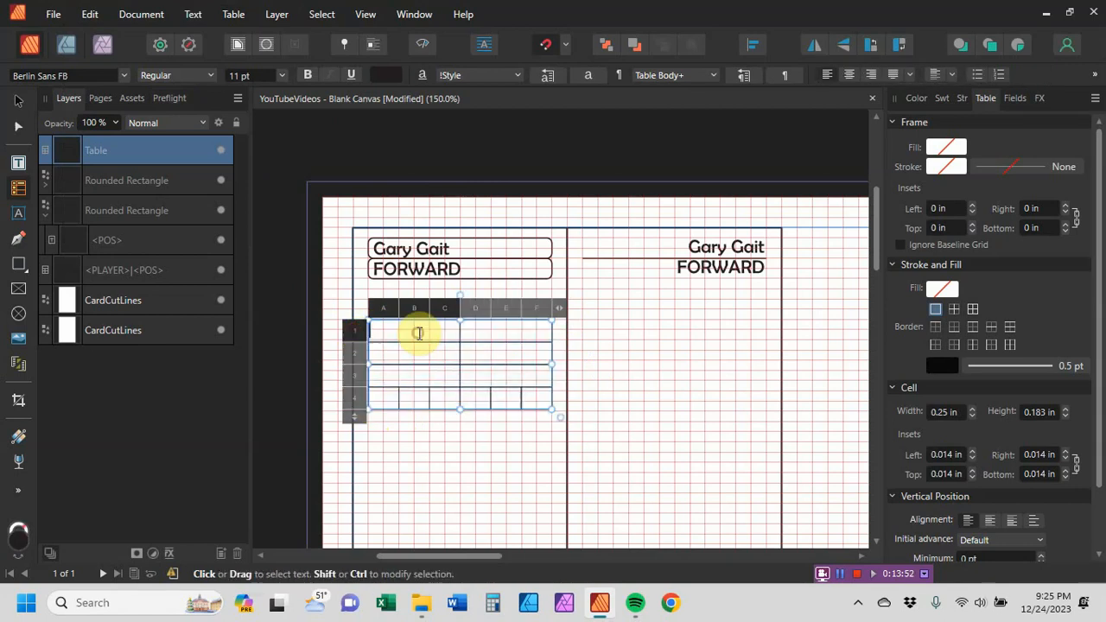
pyautogui.click(1016, 98)
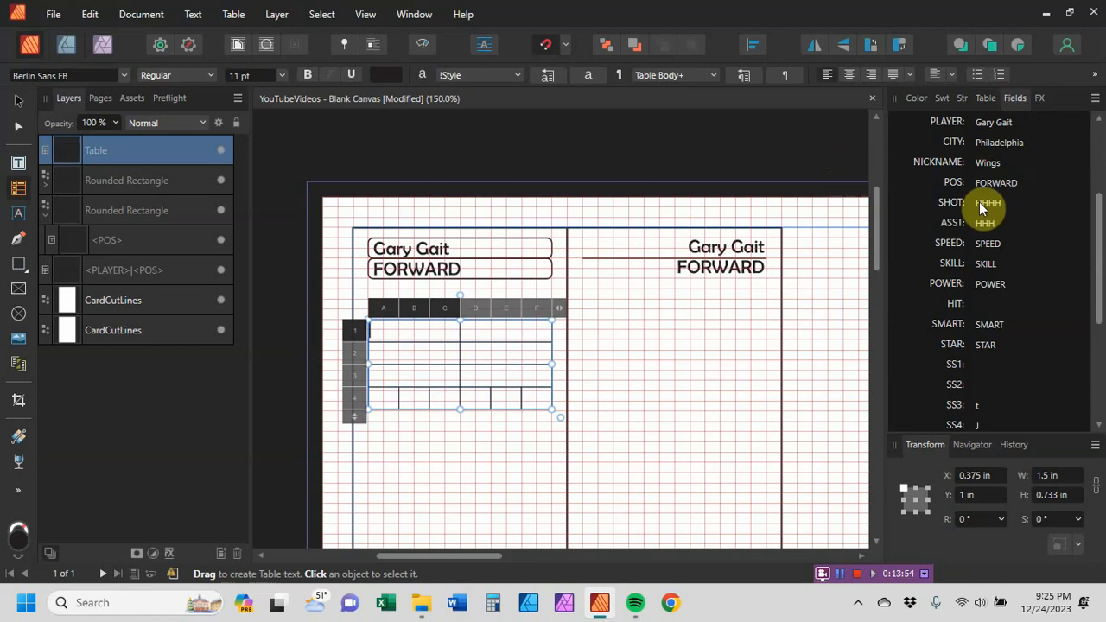
pyautogui.doubleClick(957, 242)
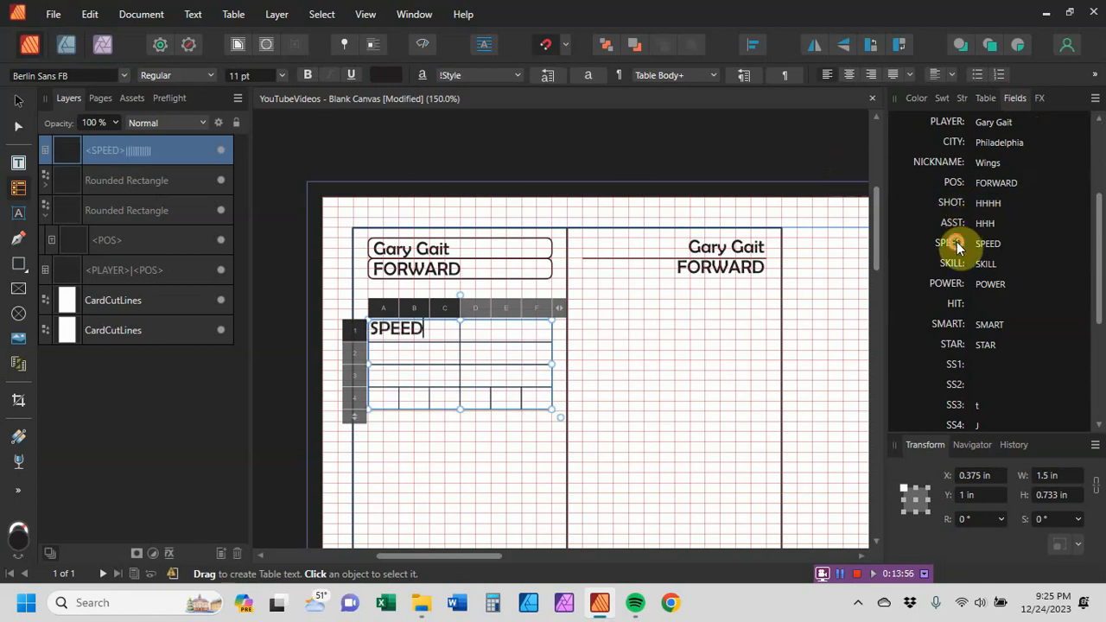
# Insert the SKILL and POWER data merge fields into the merged A–C cells of rows 2 and 3
pyautogui.click(432, 353)
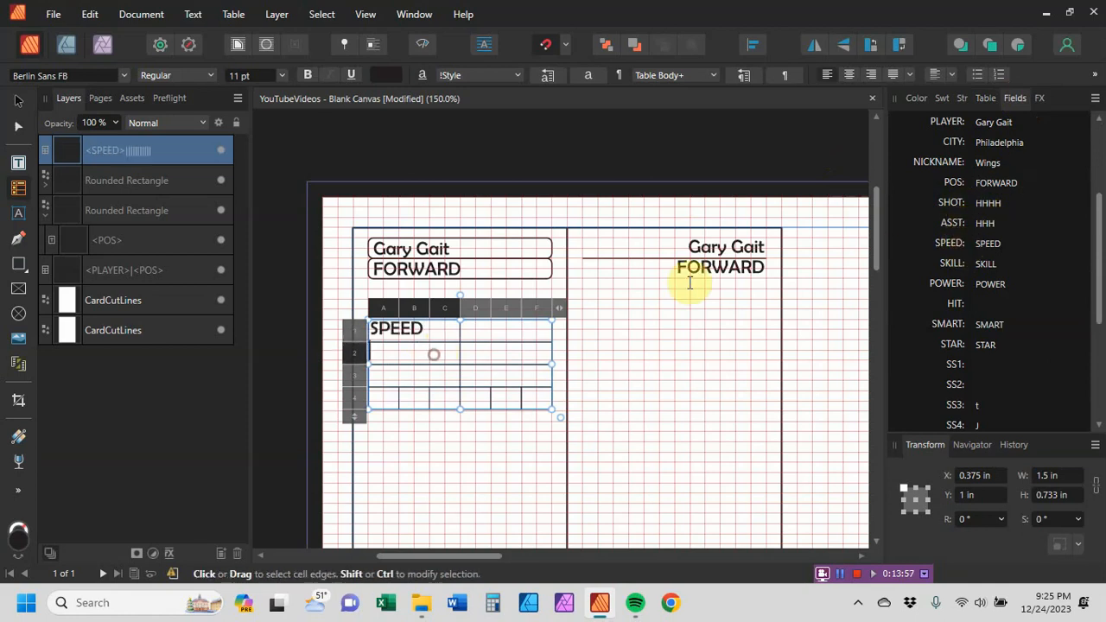
pyautogui.doubleClick(945, 261)
pyautogui.click(424, 373)
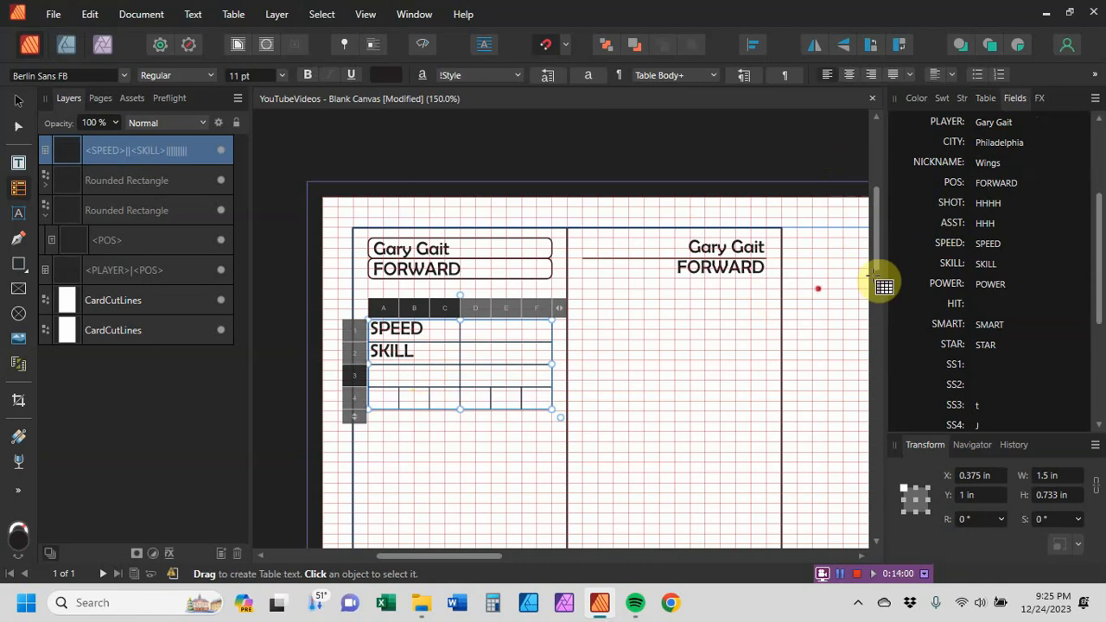
# Insert the HIT, SMART and STAR data merge fields into the merged D–F cells of rows 1, 2 and 3
pyautogui.click(545, 331)
pyautogui.doubleClick(954, 304)
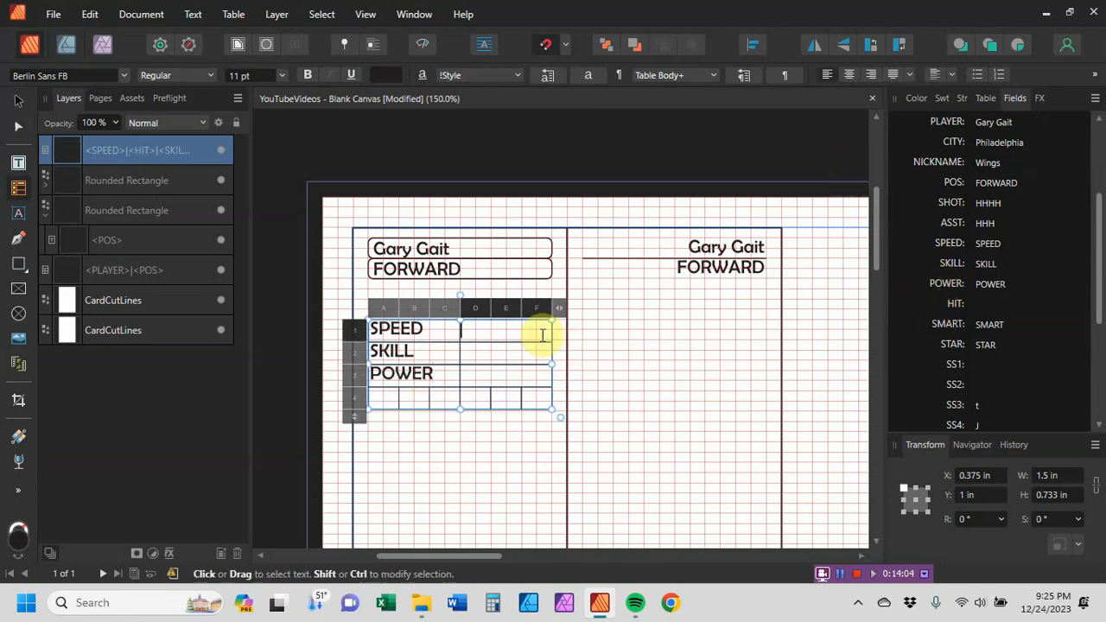
pyautogui.click(536, 348)
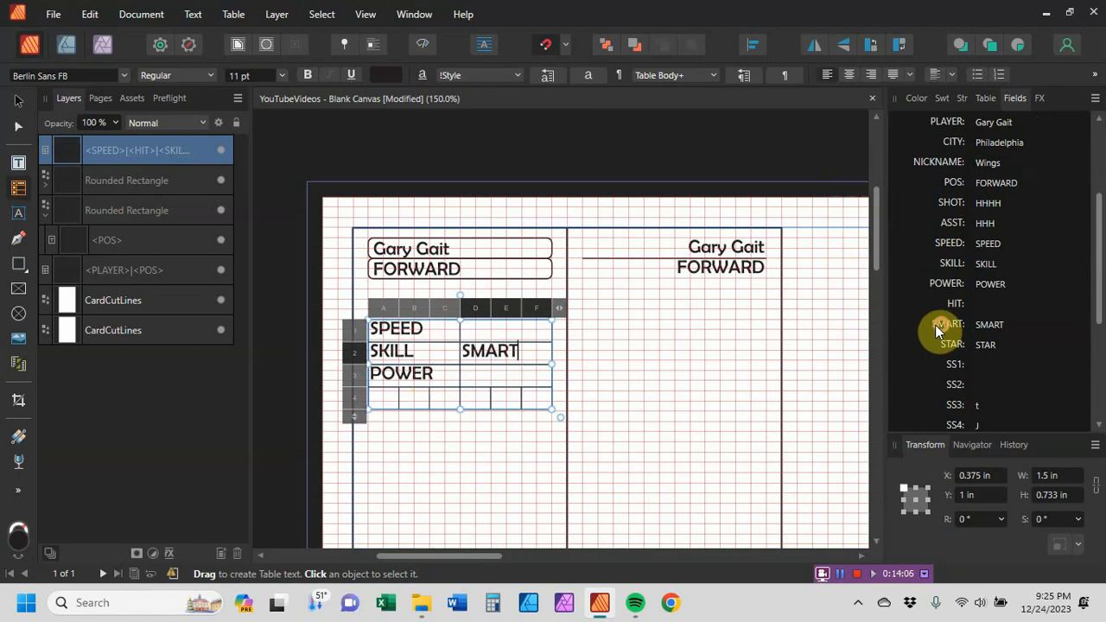
pyautogui.click(537, 371)
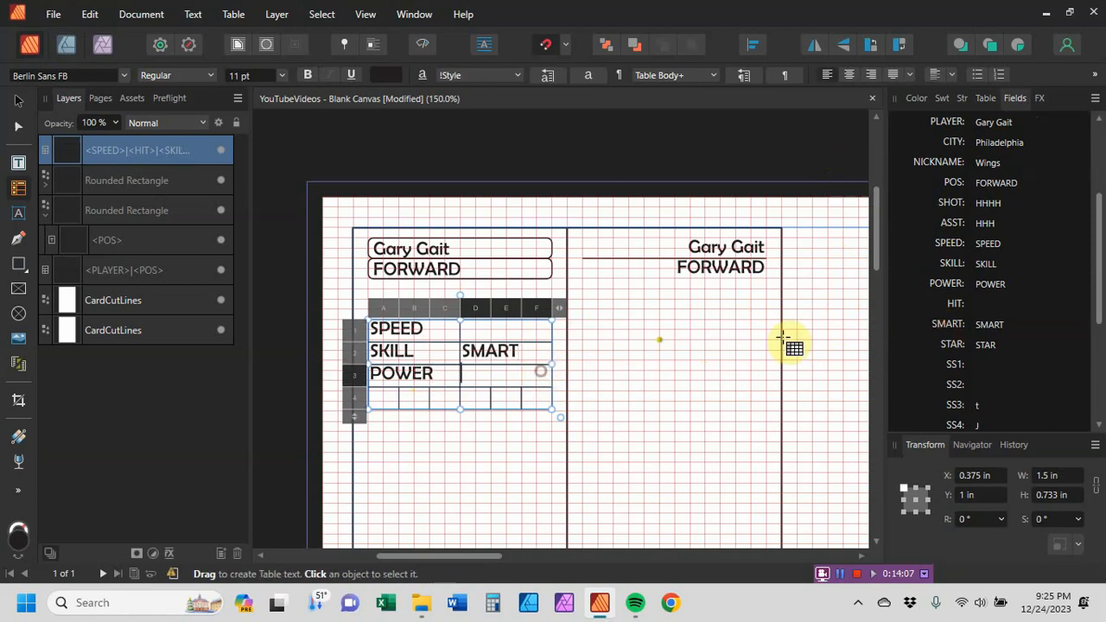
pyautogui.doubleClick(949, 345)
# Insert the SS1, SS2, SS3, SS5 and SS6 data merge fields into cells A, B, C, E and F of row 4
pyautogui.scroll(-1, 593, 331)
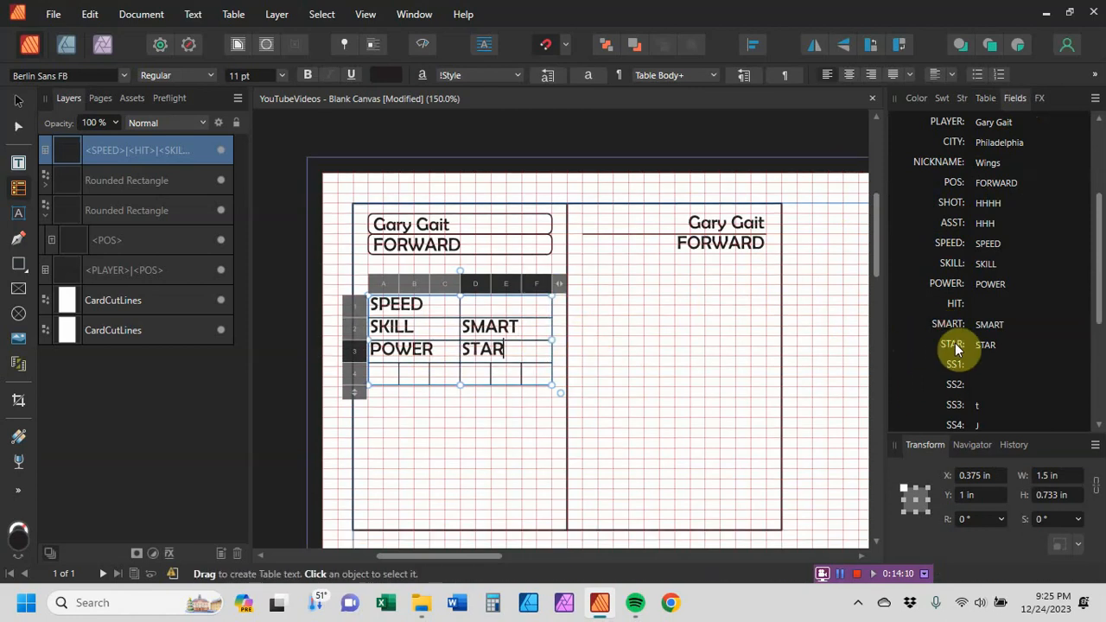
pyautogui.scroll(-2, 955, 344)
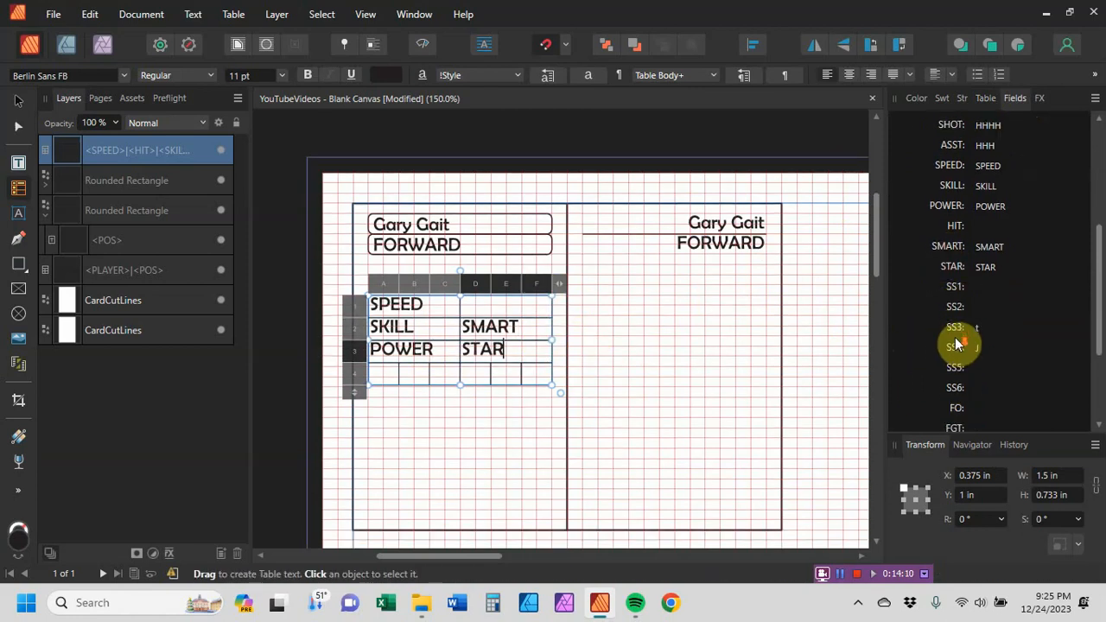
pyautogui.click(382, 375)
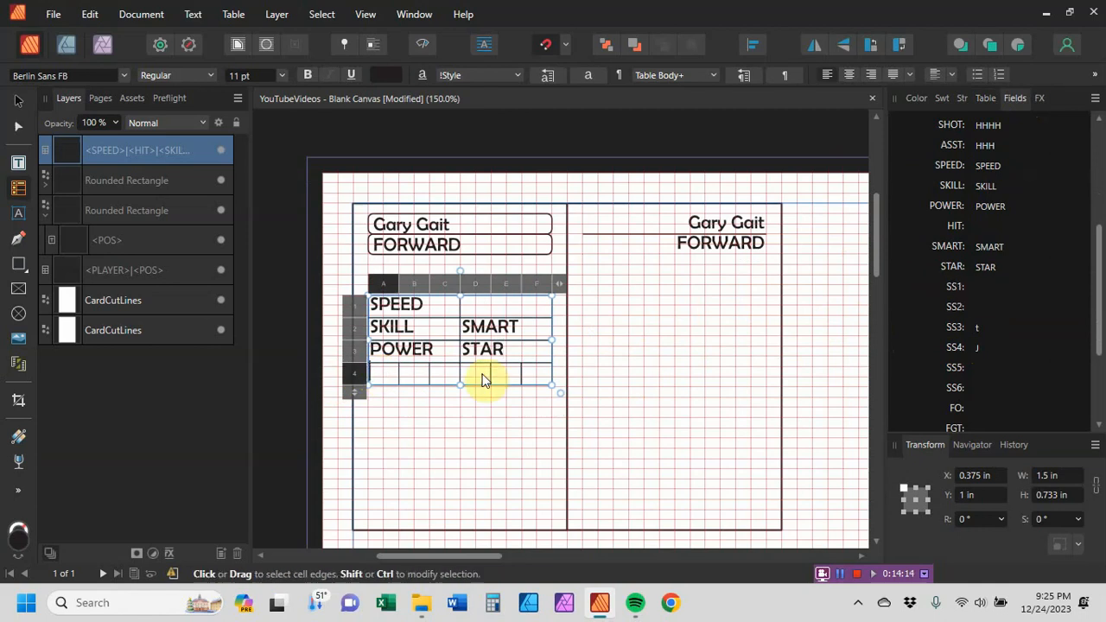
pyautogui.click(407, 374)
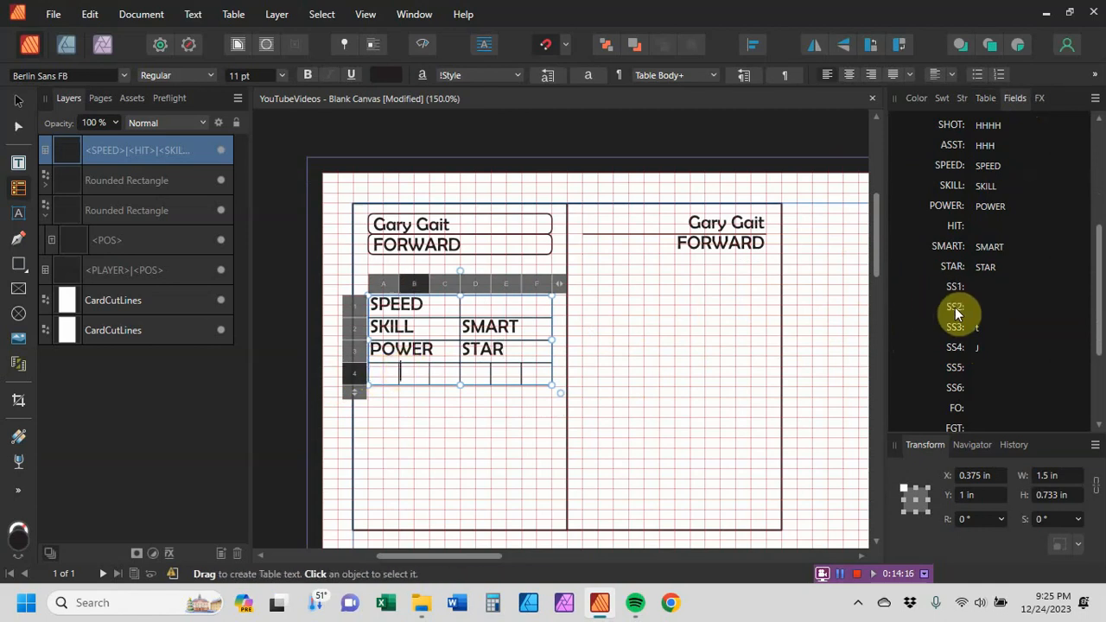
pyautogui.click(437, 373)
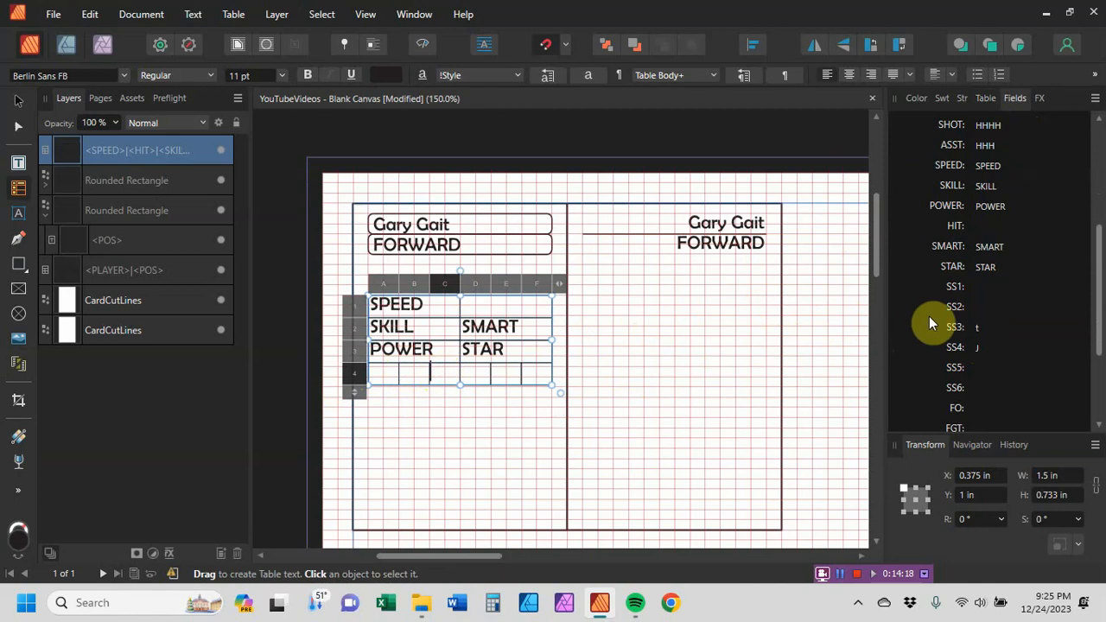
pyautogui.click(477, 373)
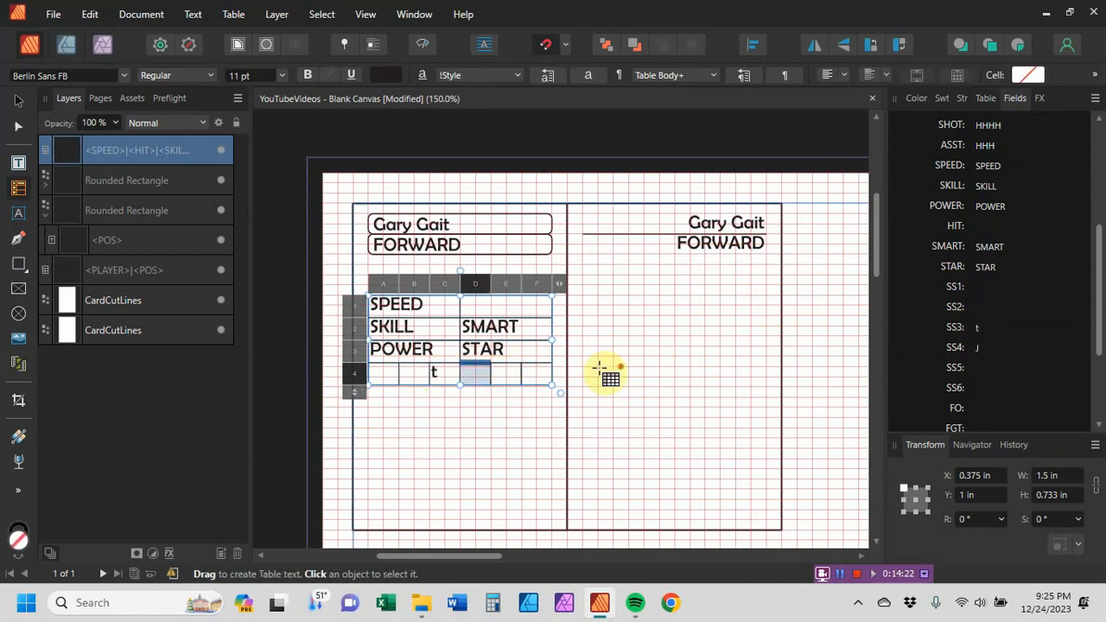
pyautogui.click(506, 373)
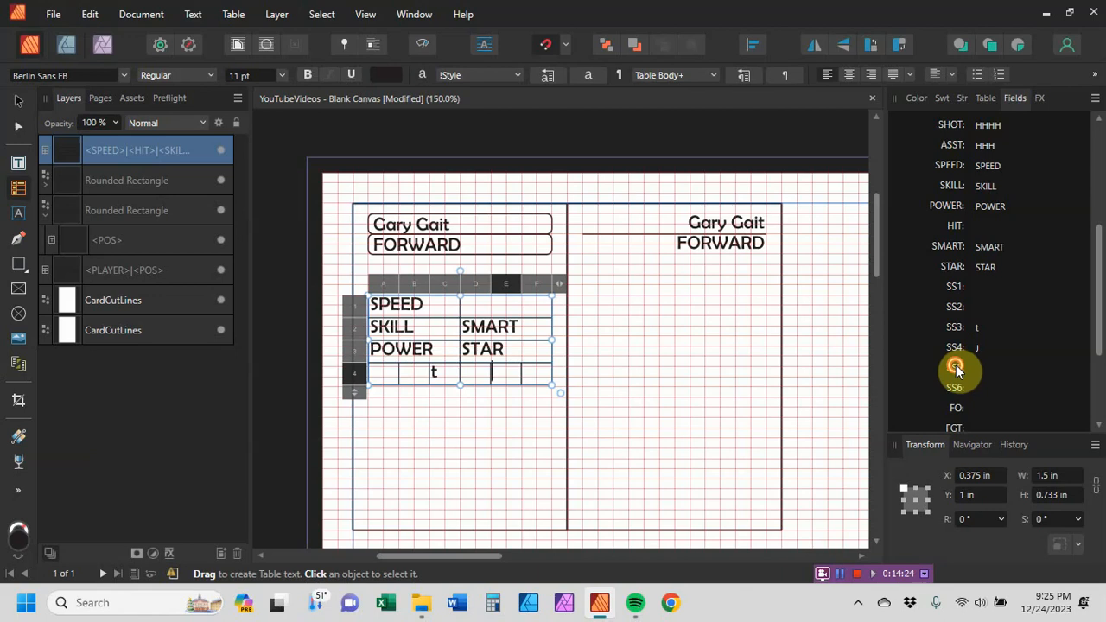
pyautogui.click(529, 373)
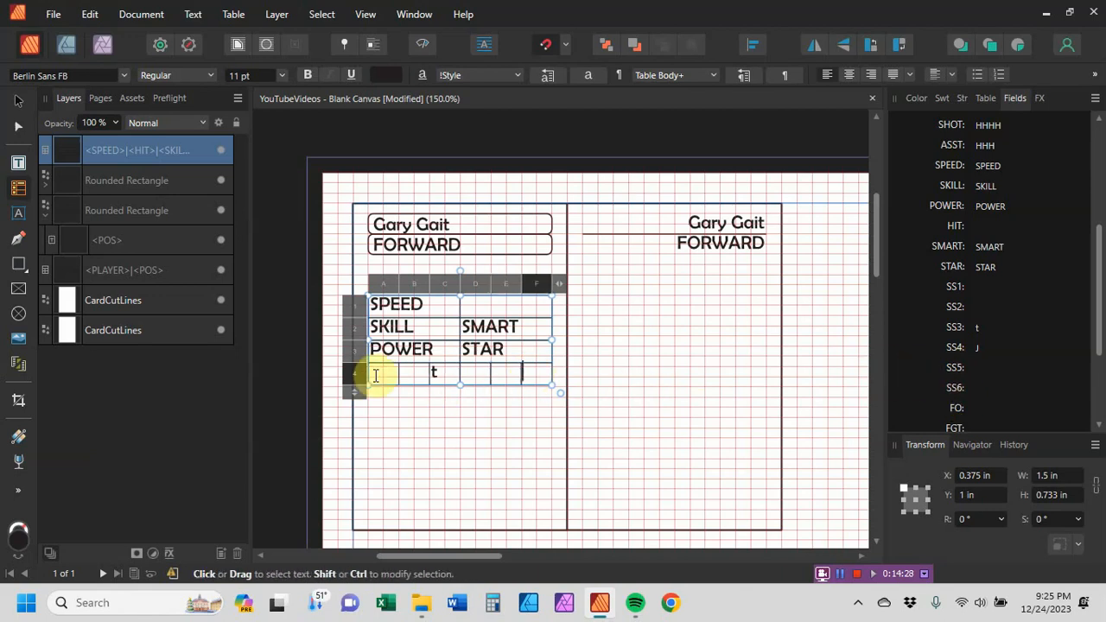
# Set the font of all cells in row 4 to Pierre Dingbats
pyautogui.moveTo(375, 371); pyautogui.dragTo(545, 375)
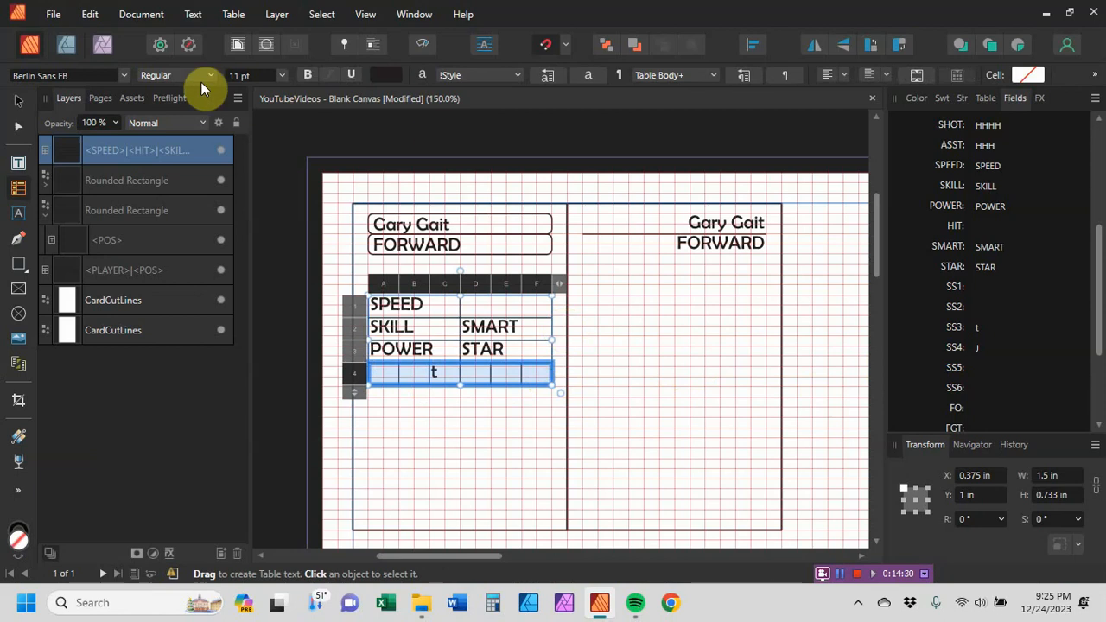
pyautogui.click(124, 75)
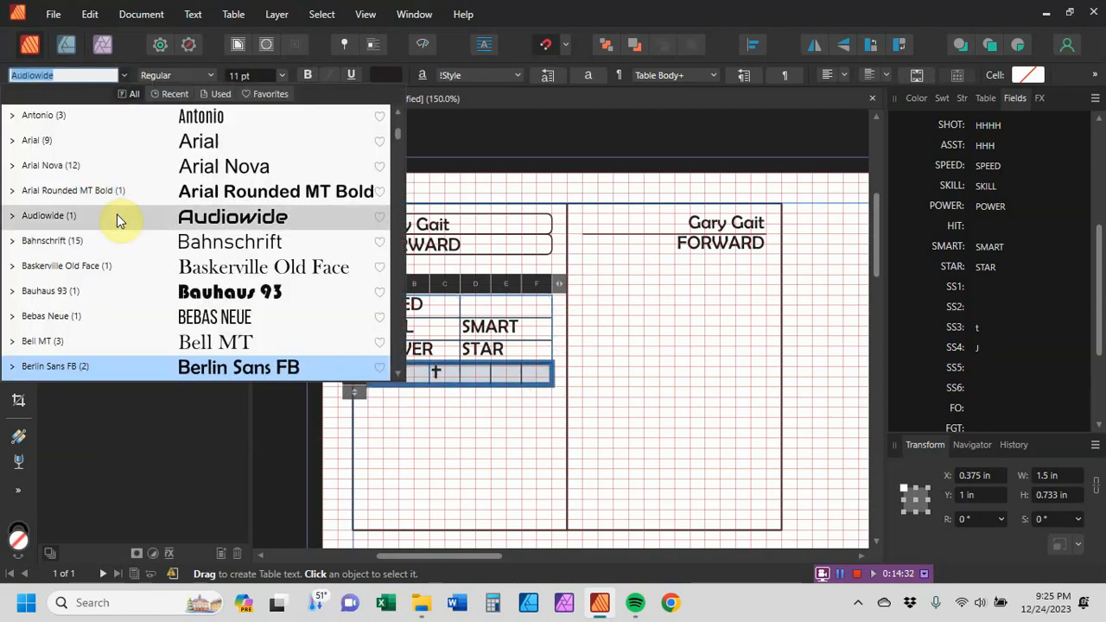
pyautogui.scroll(-20, 117, 213)
pyautogui.scroll(-20, 118, 216)
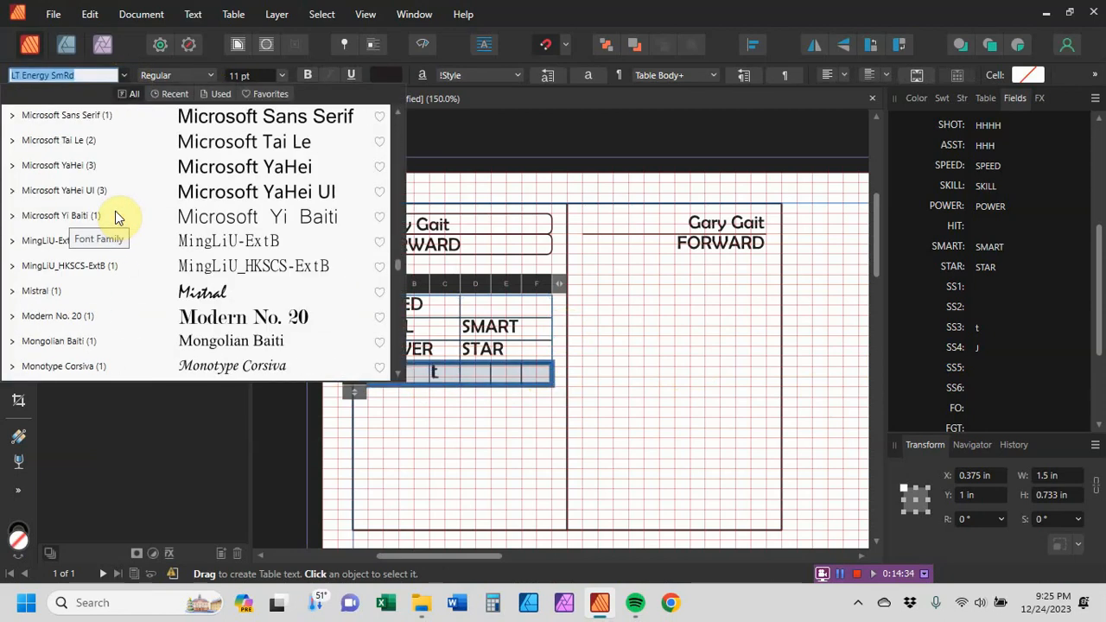
pyautogui.scroll(1, 116, 216)
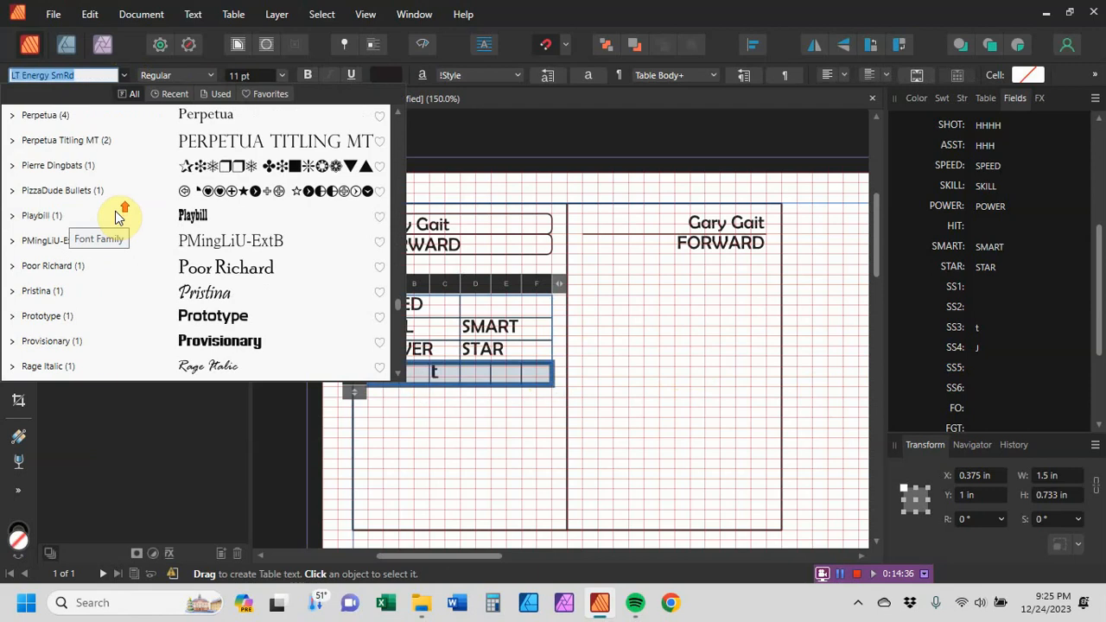
pyautogui.click(113, 165)
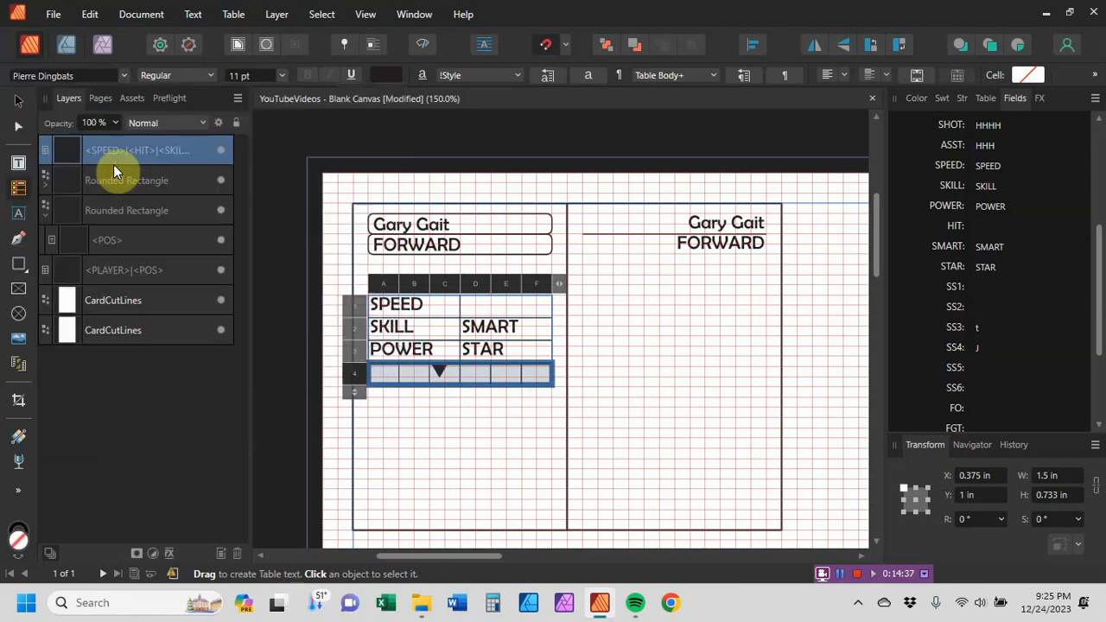
# Insert the SS4 data merge field into cell D of row 4 and set cells C and D to the Pierre Dingbats font
pyautogui.click(464, 371)
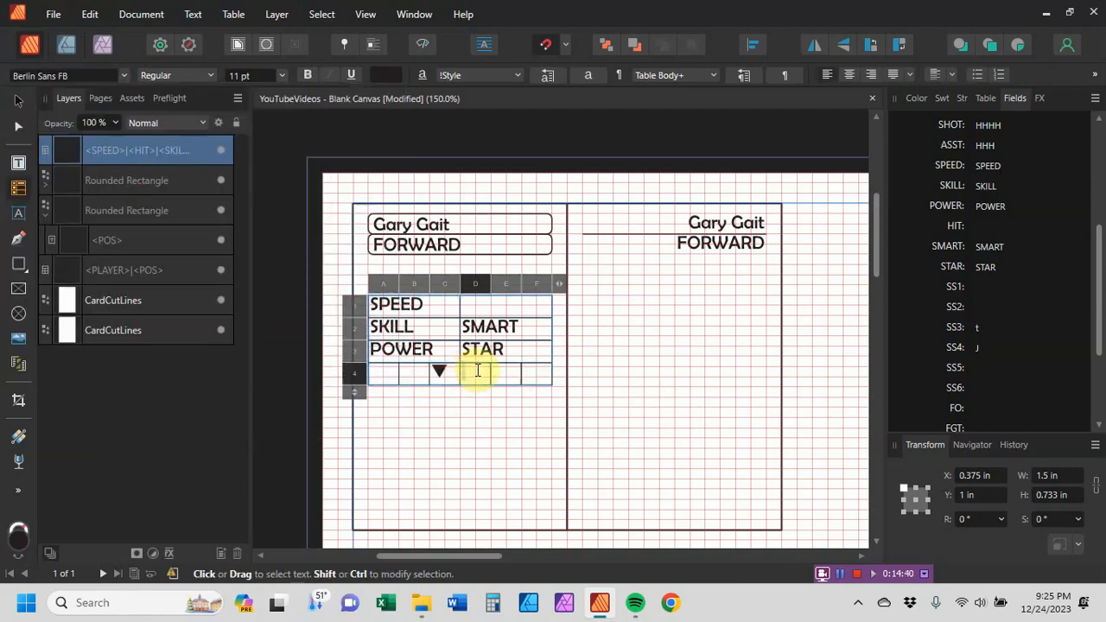
pyautogui.press('Escape')
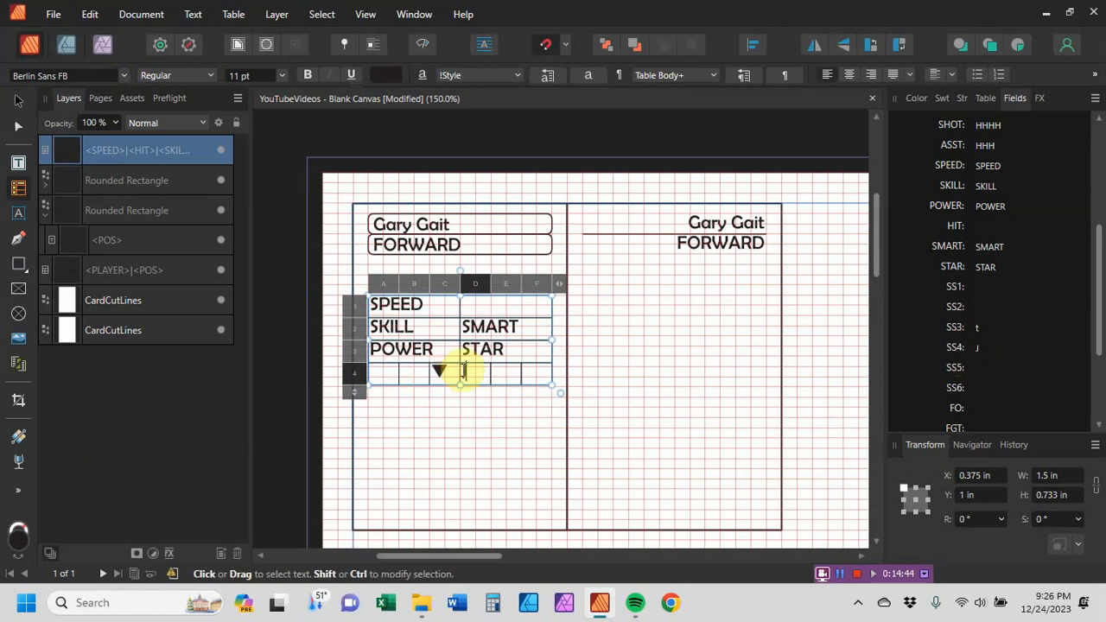
pyautogui.moveTo(467, 370); pyautogui.dragTo(447, 371)
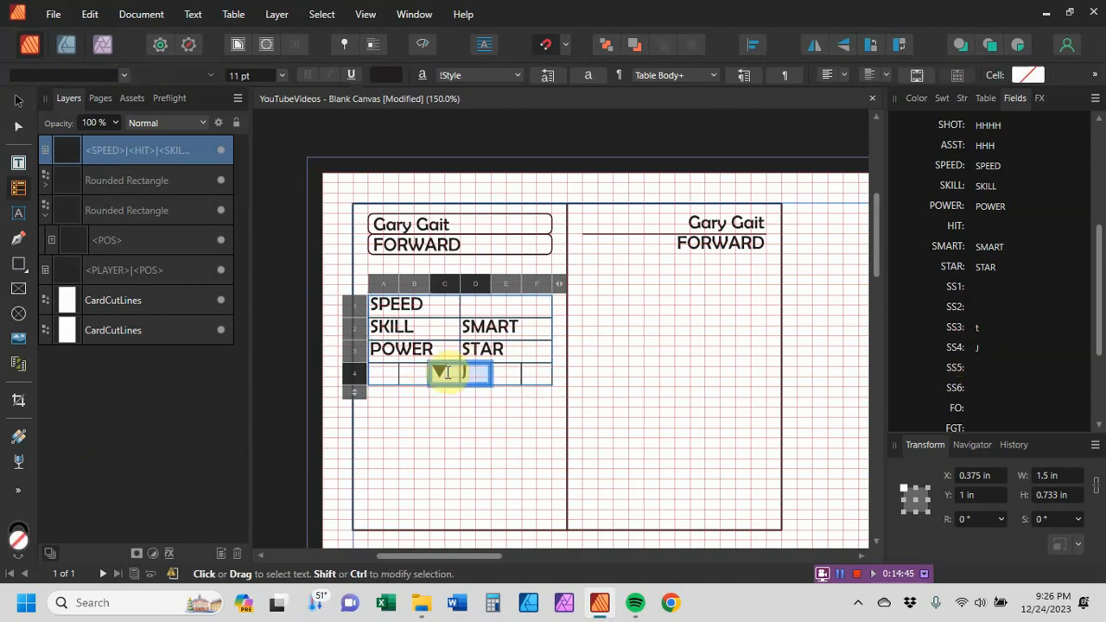
pyautogui.click(101, 78)
pyautogui.write('pierr')
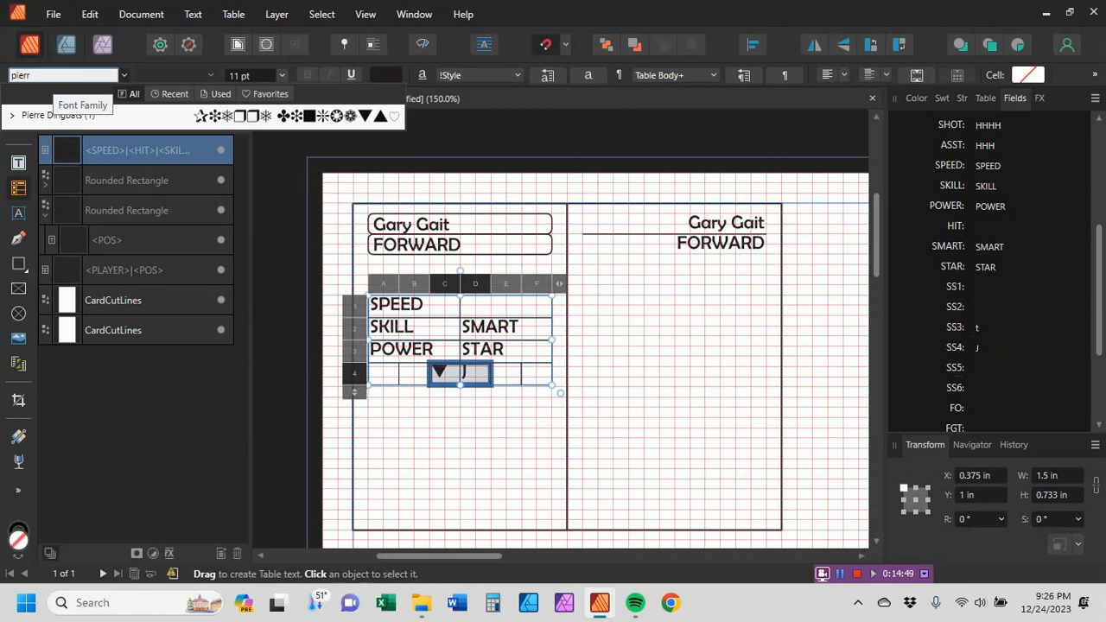
pyautogui.press('Return')
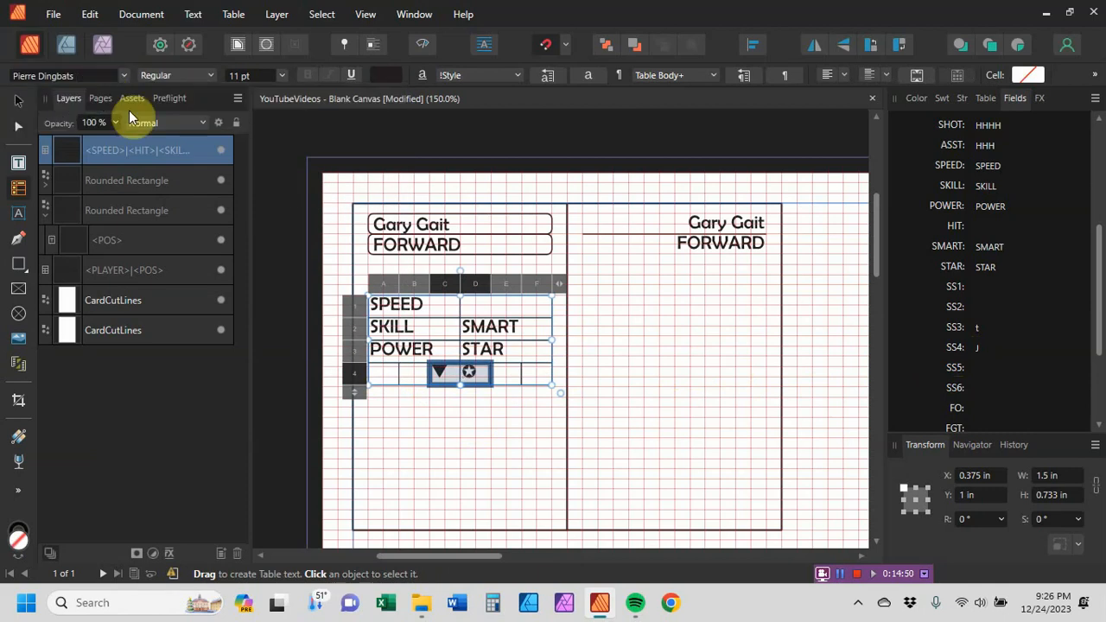
# Align the contents of all six cells in row 4 to the horizontal center
pyautogui.moveTo(386, 373); pyautogui.dragTo(545, 371)
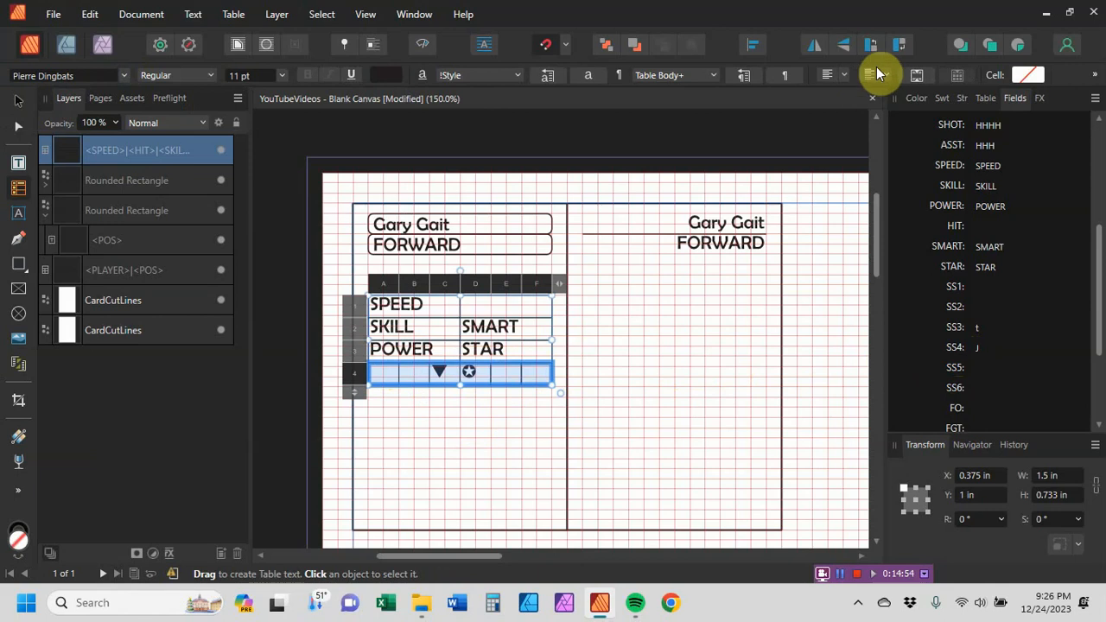
pyautogui.click(844, 75)
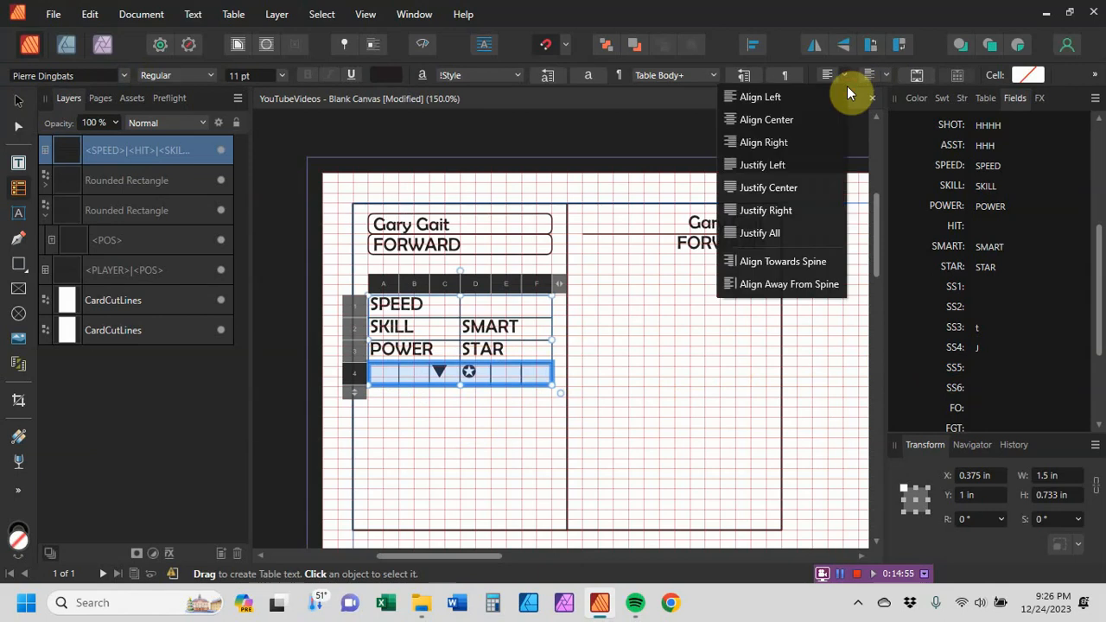
pyautogui.click(792, 118)
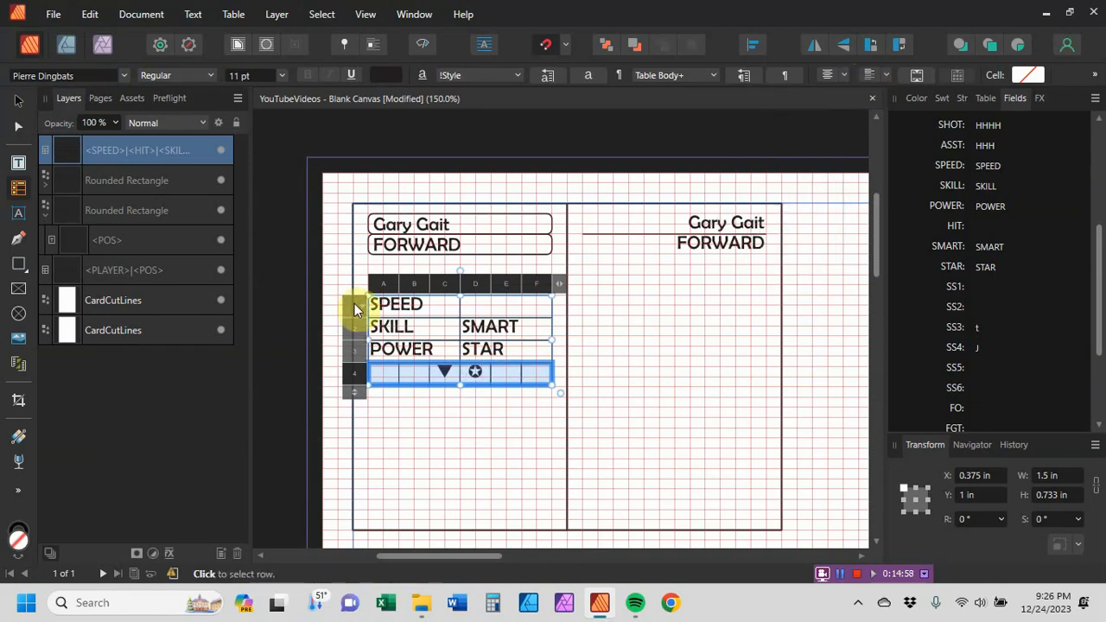
# Center the contents of all four table rows vertically in their cells
pyautogui.click(354, 306)
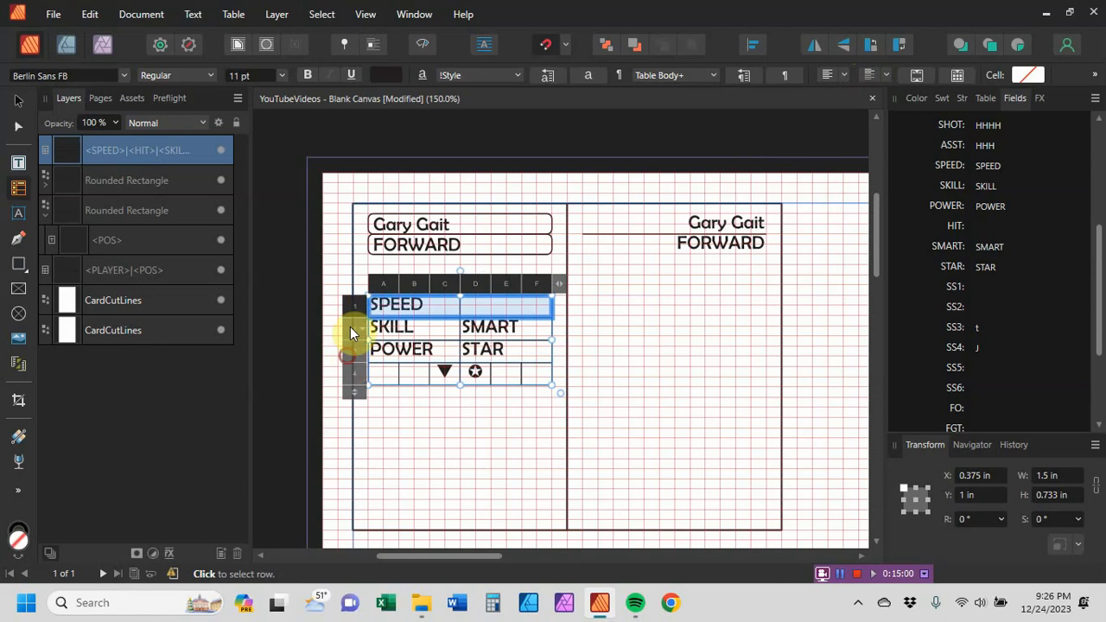
pyautogui.moveTo(355, 311); pyautogui.dragTo(369, 370)
pyautogui.click(885, 78)
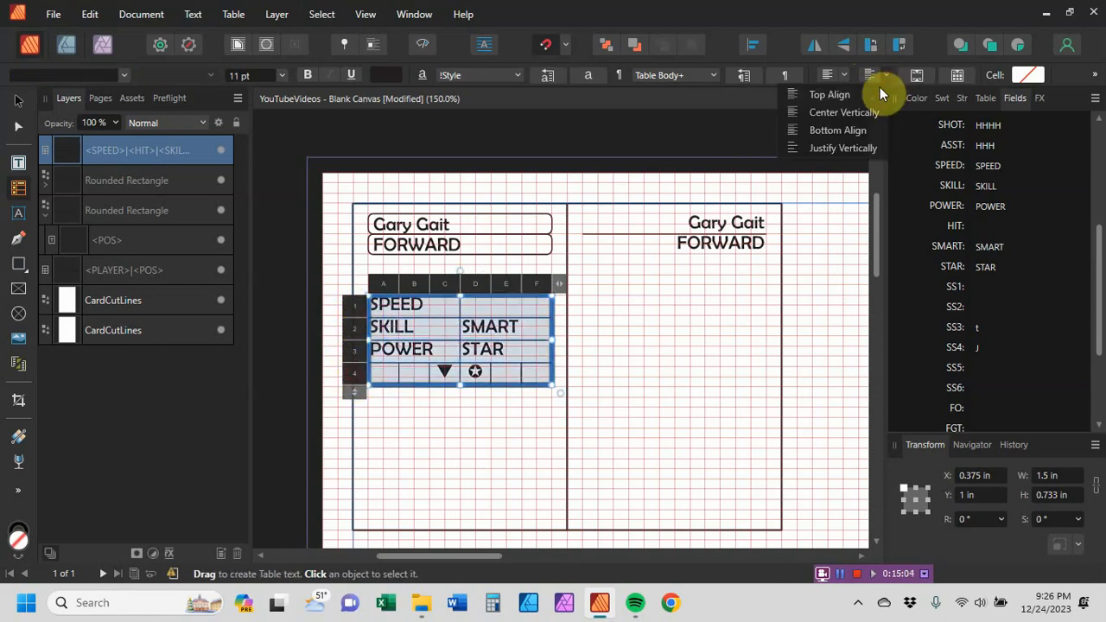
pyautogui.click(861, 111)
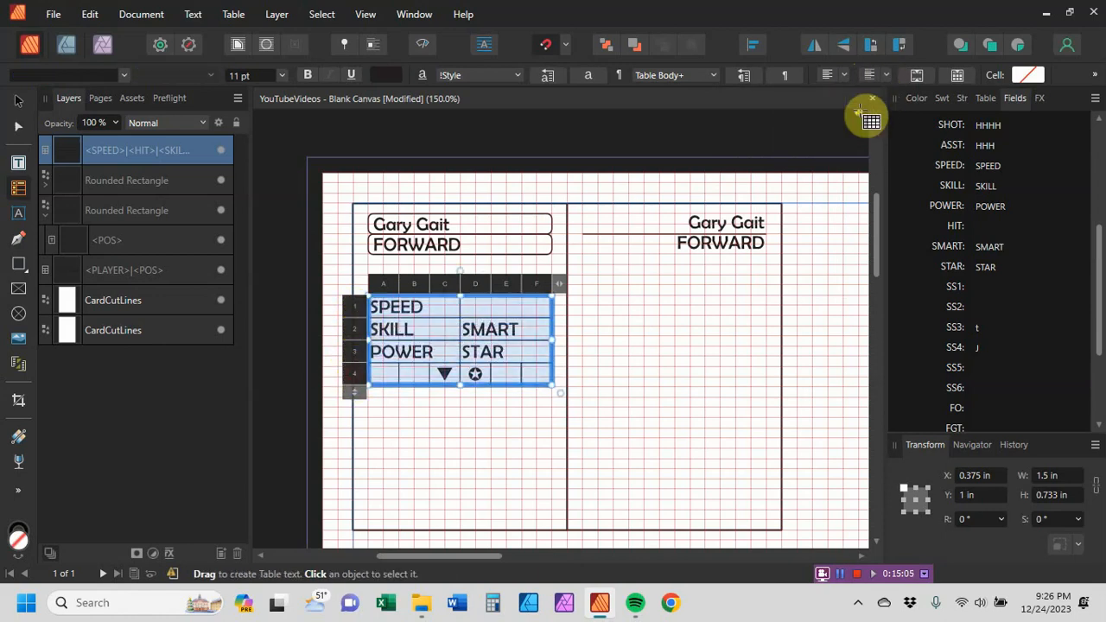
# Right-align the text in the merged D–F cells of rows 1 to 3 and deselect the table
pyautogui.click(479, 302)
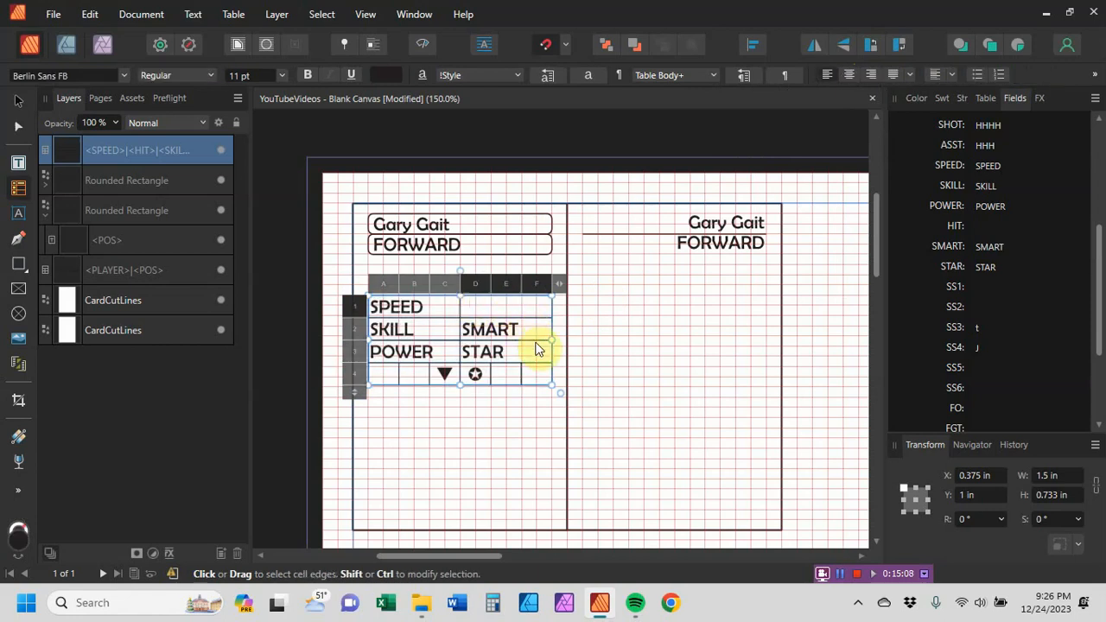
pyautogui.moveTo(522, 329); pyautogui.dragTo(526, 343)
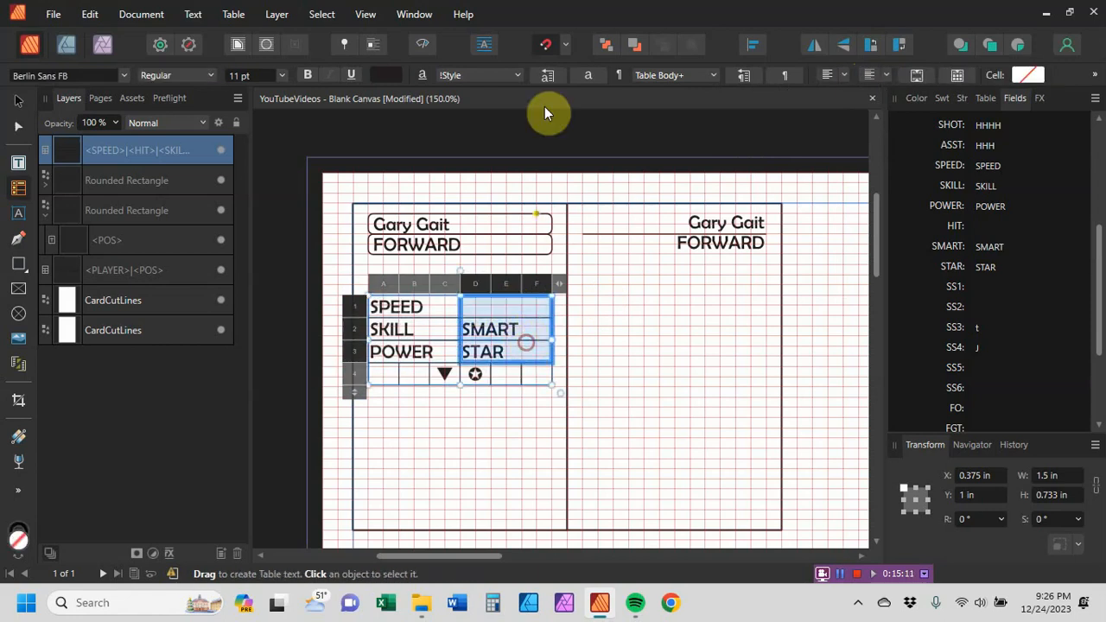
pyautogui.click(844, 79)
pyautogui.click(783, 144)
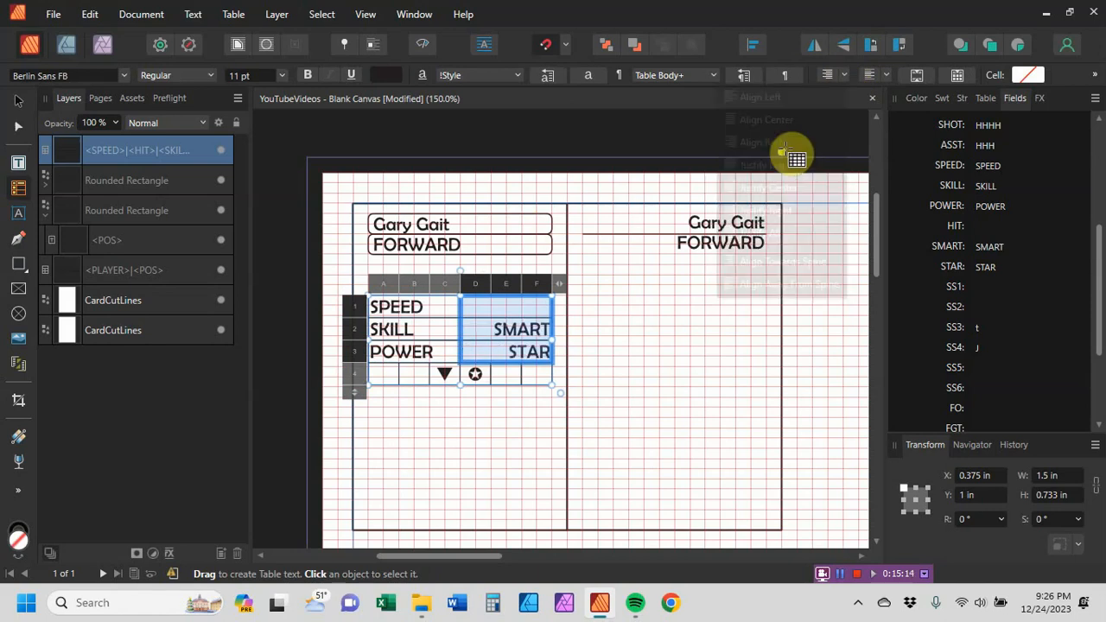
pyautogui.click(486, 445)
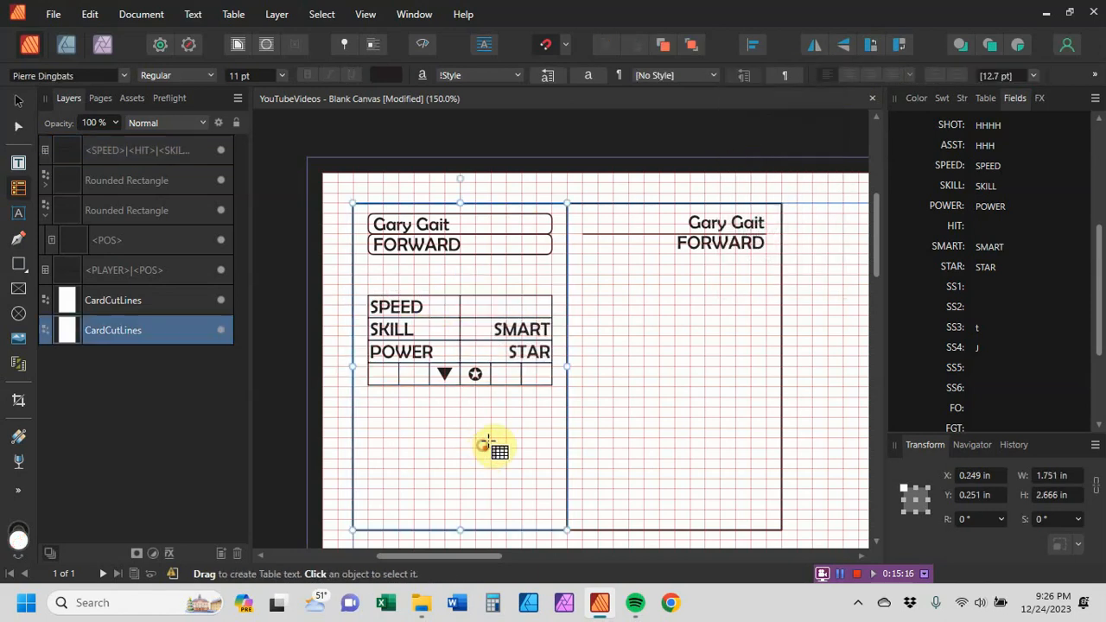
# Select all cells of the attributes table and set the stroke of all its borders to none
pyautogui.click(387, 305)
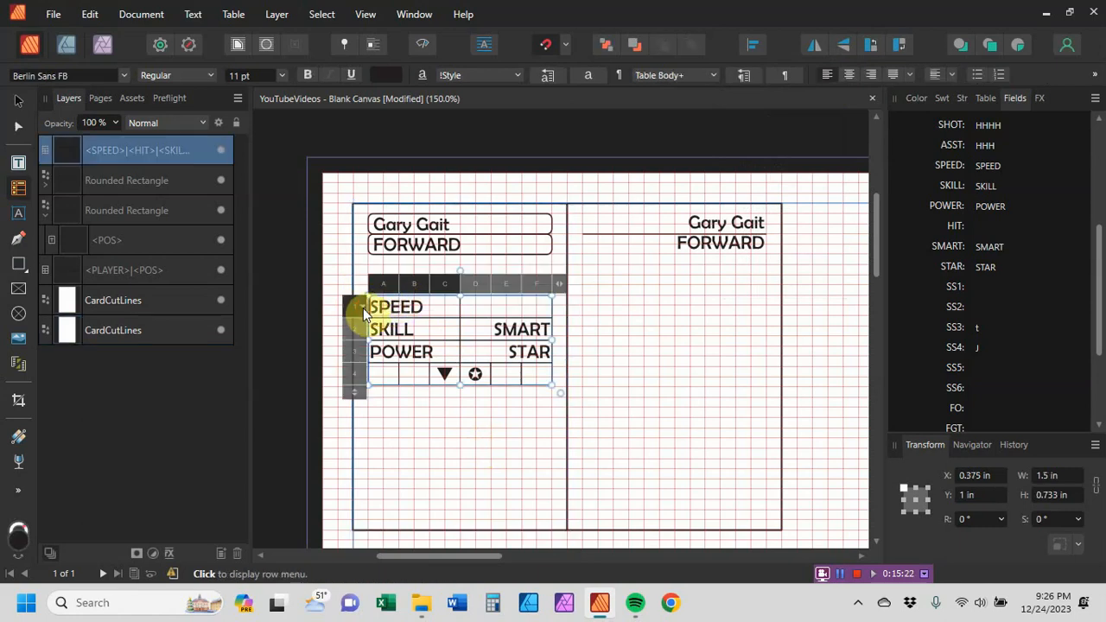
pyautogui.click(363, 309)
pyautogui.click(386, 302)
pyautogui.doubleClick(383, 305)
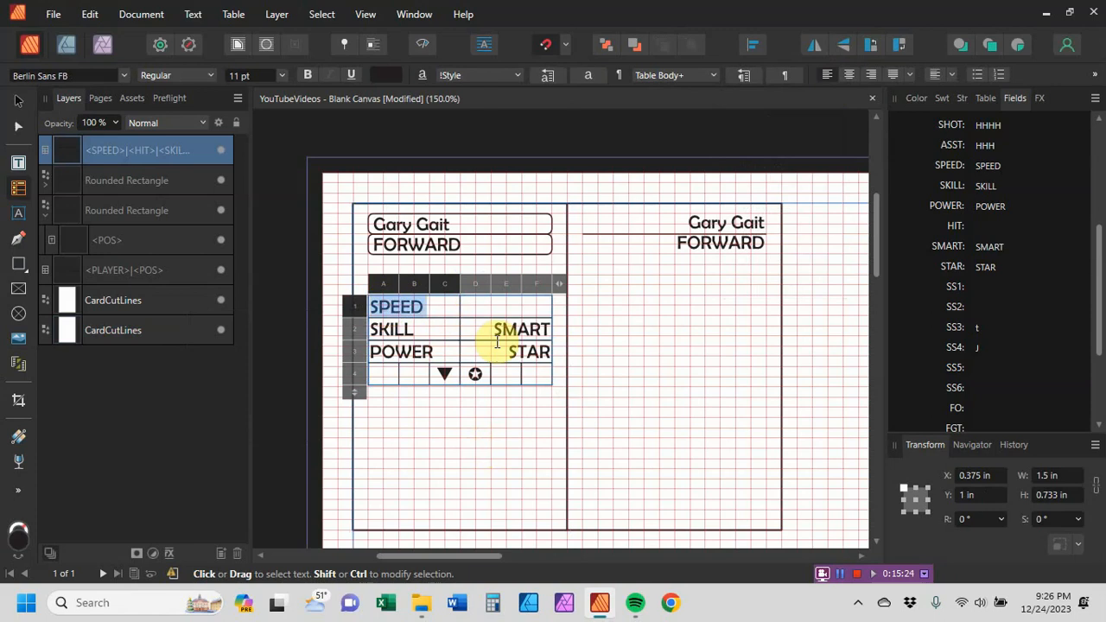
pyautogui.hotkey('ctrl', 'a')
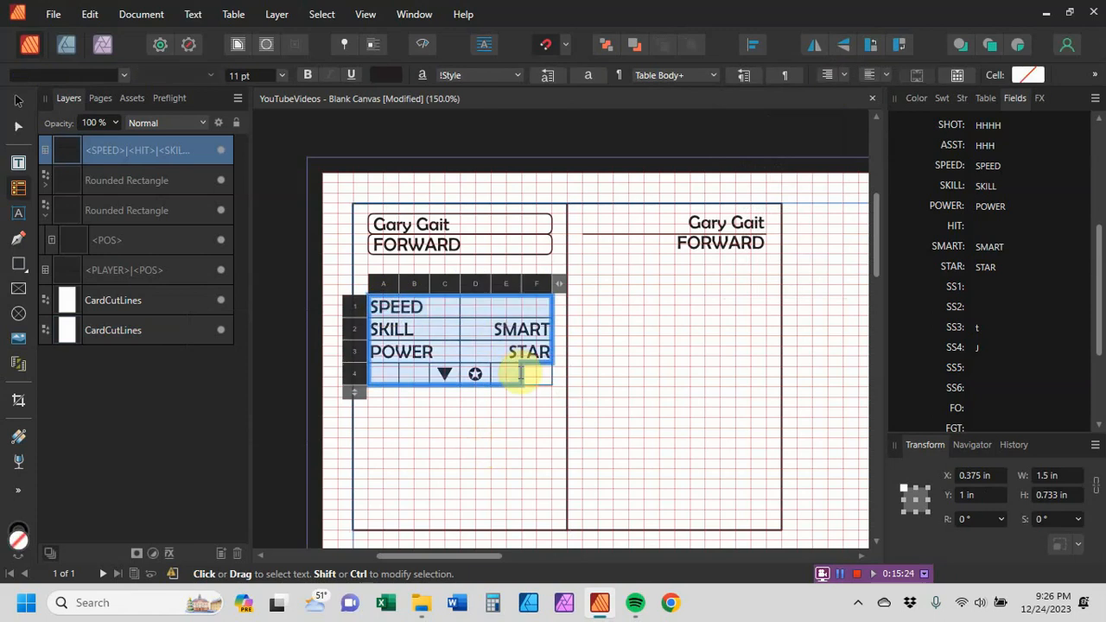
pyautogui.click(987, 98)
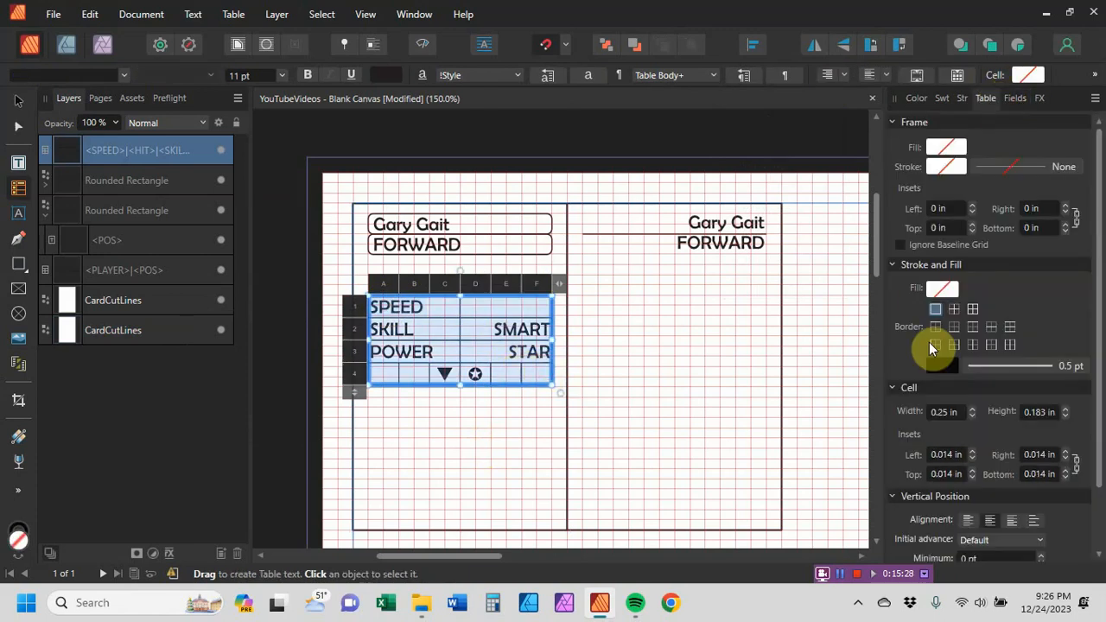
pyautogui.click(973, 310)
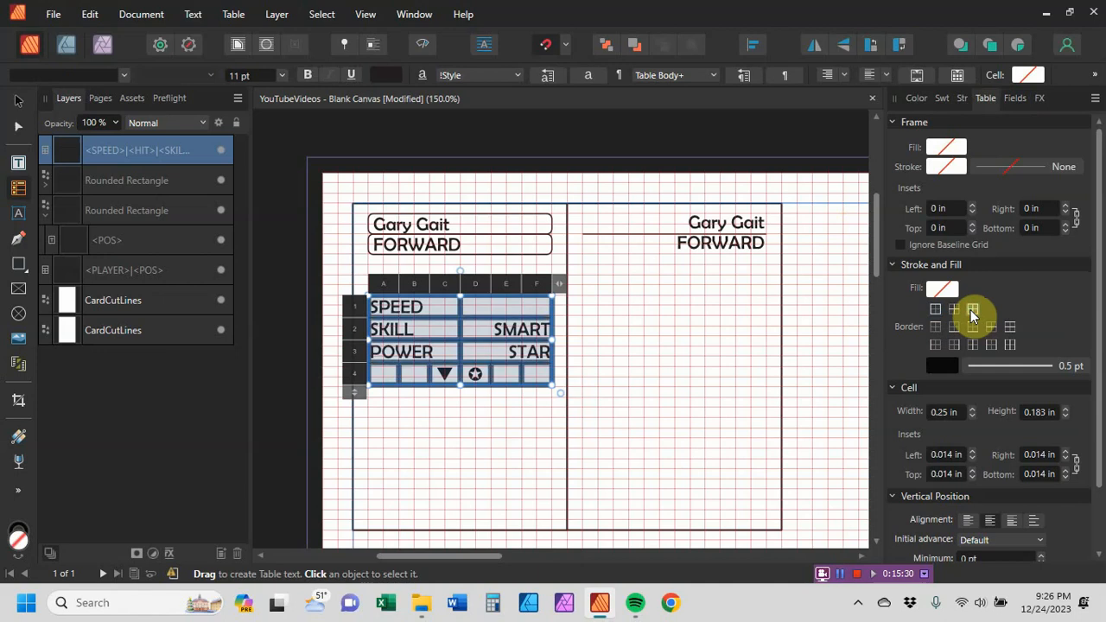
pyautogui.click(947, 365)
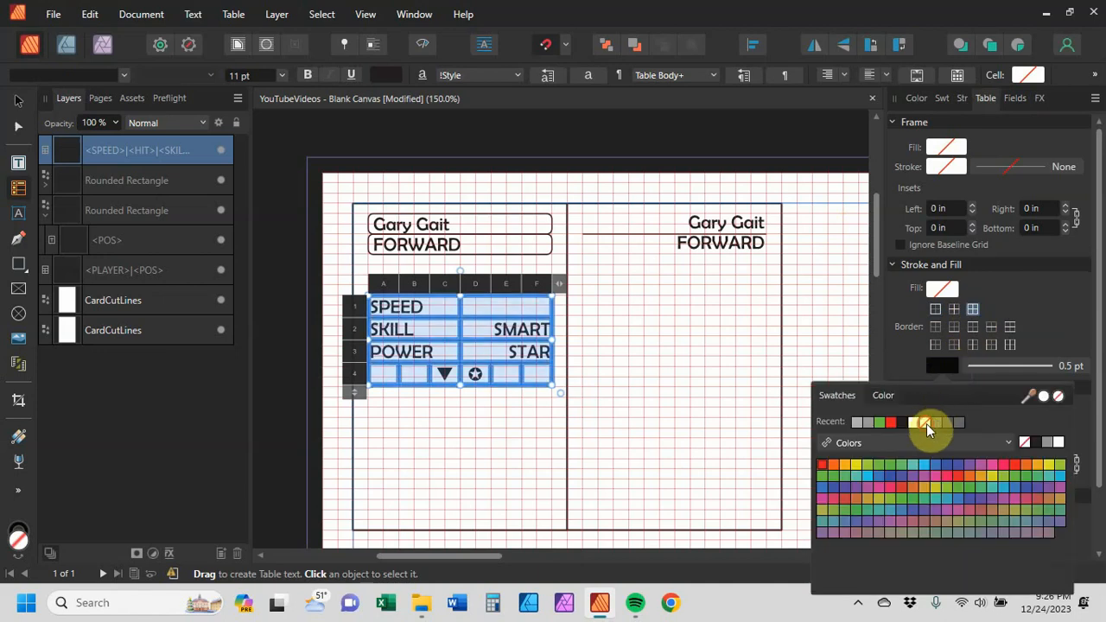
pyautogui.click(925, 423)
pyautogui.click(520, 421)
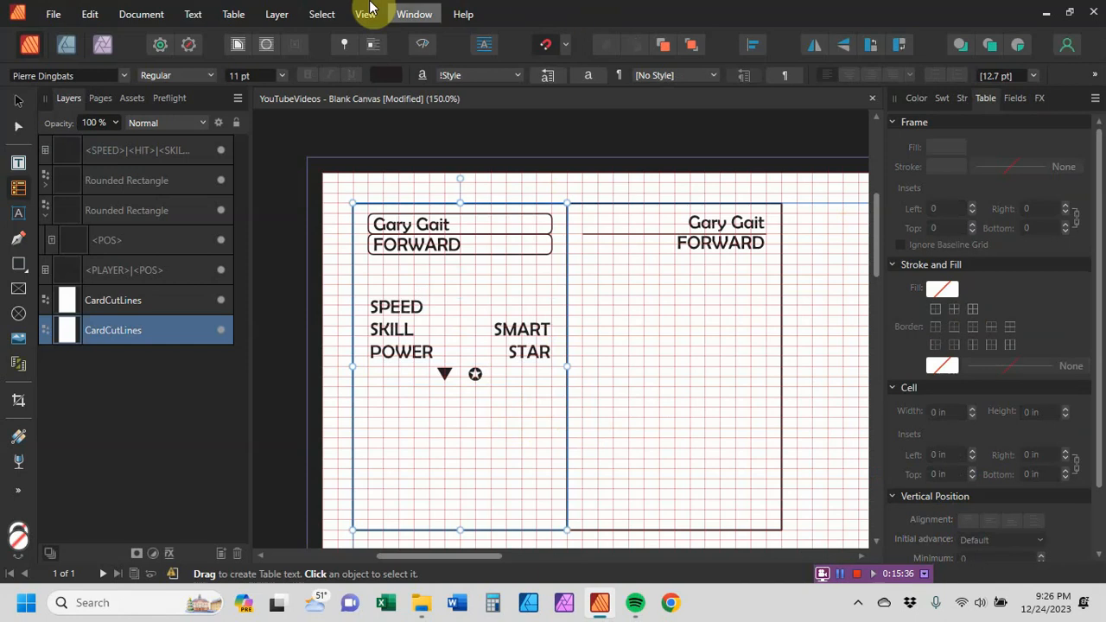
# Draw a straight horizontal line about 1.42 in long above the SPEED row with the Pen tool in line mode
pyautogui.click(19, 240)
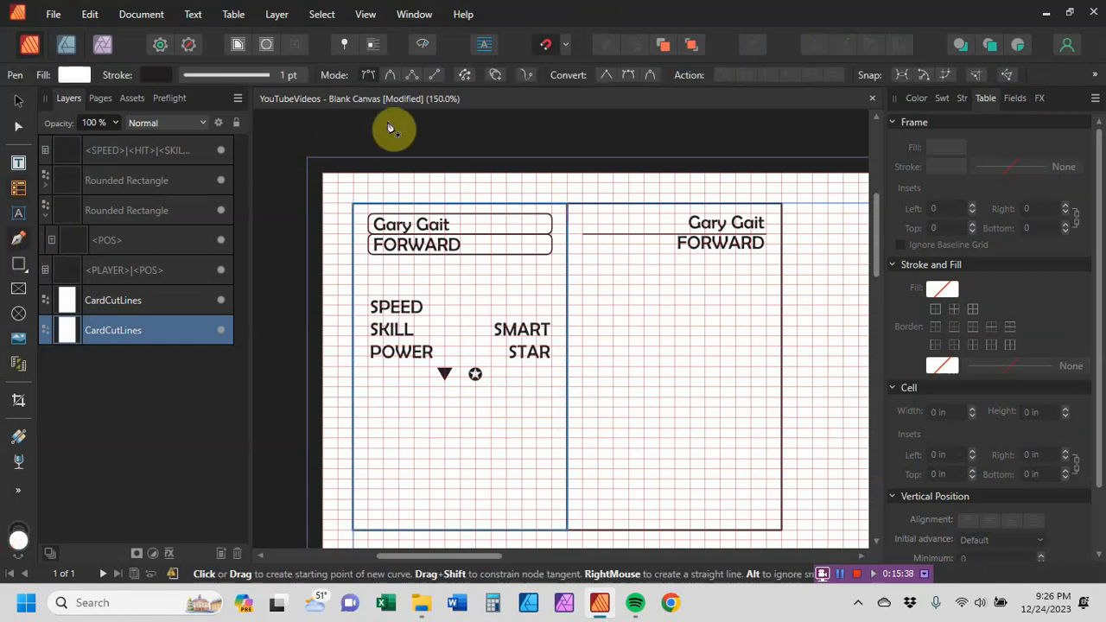
pyautogui.click(435, 76)
pyautogui.click(414, 233)
pyautogui.click(383, 286)
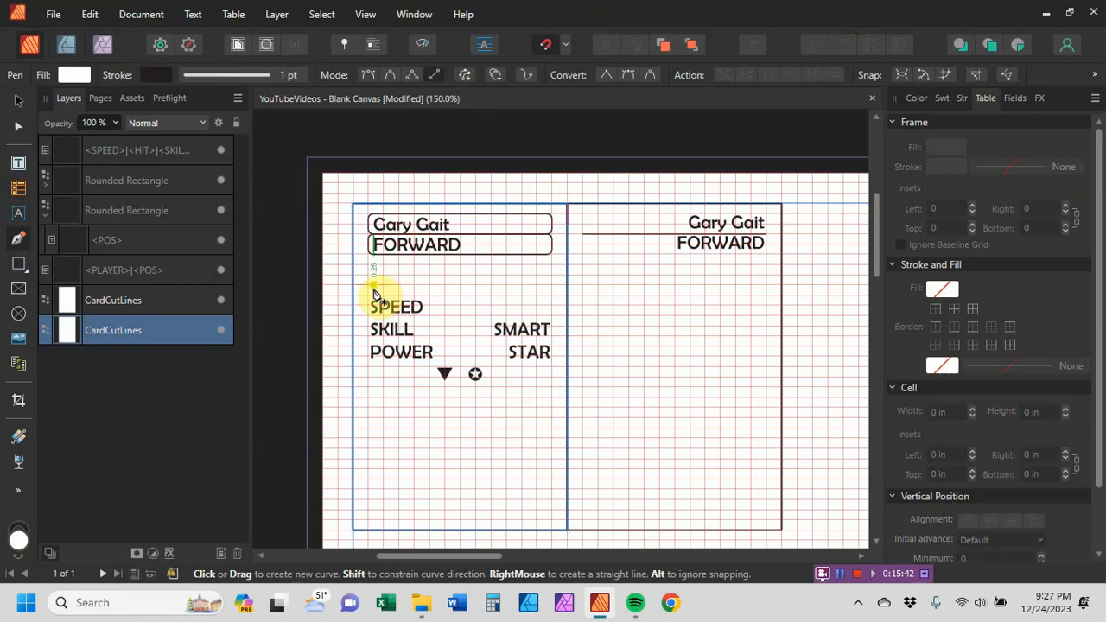
pyautogui.click(374, 286)
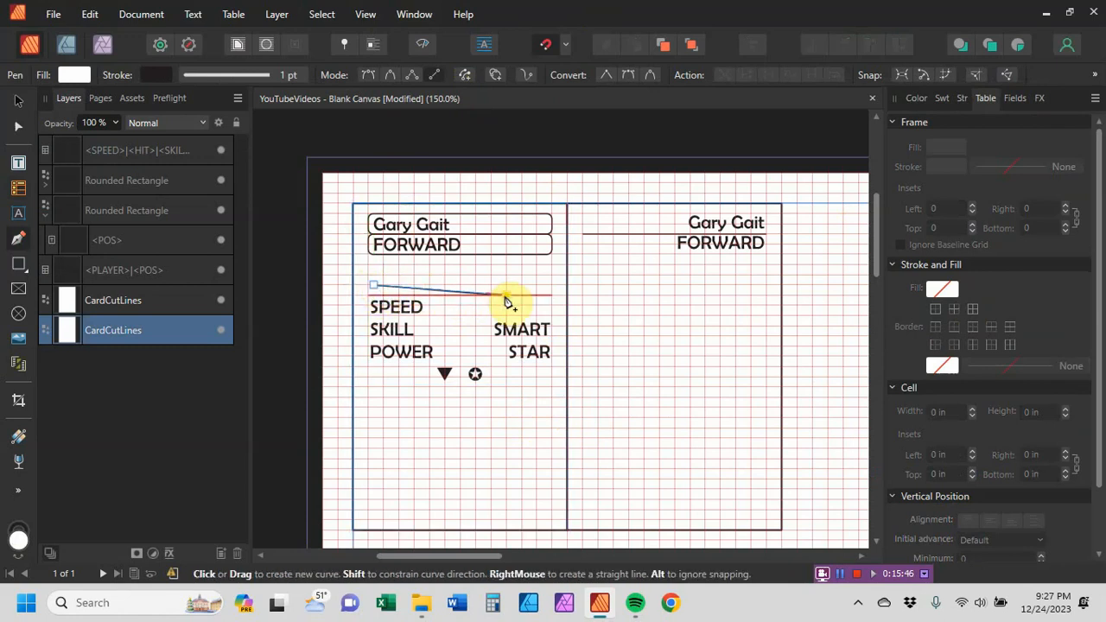
pyautogui.click(545, 286)
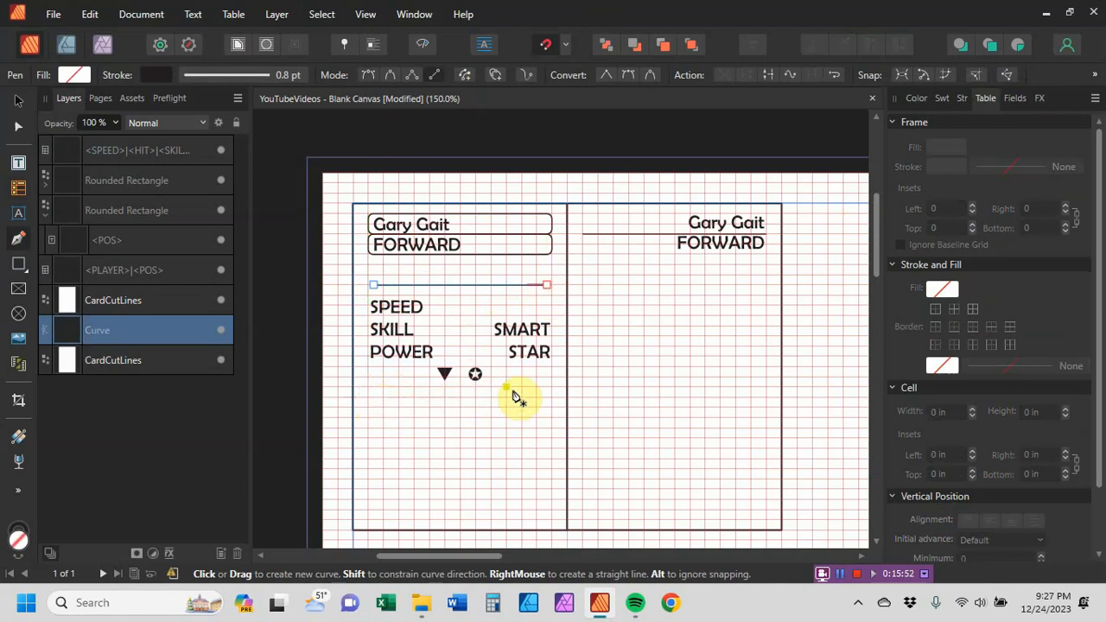
# Draw a second straight horizontal line about 1.46 in long below the table's symbol row
pyautogui.click(551, 398)
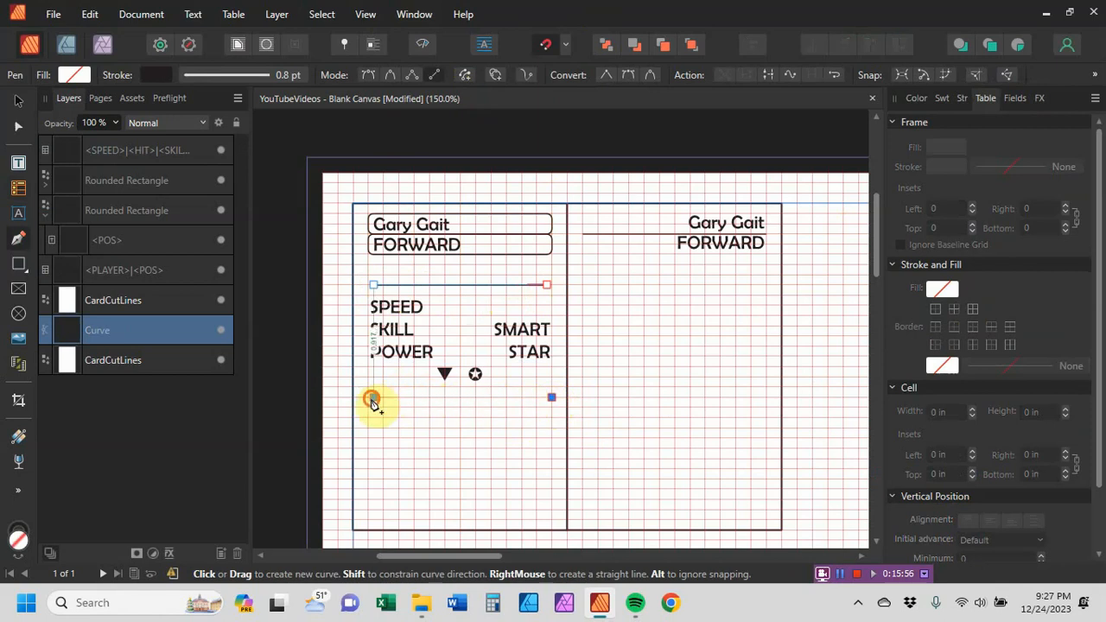
pyautogui.click(371, 397)
pyautogui.press('Escape')
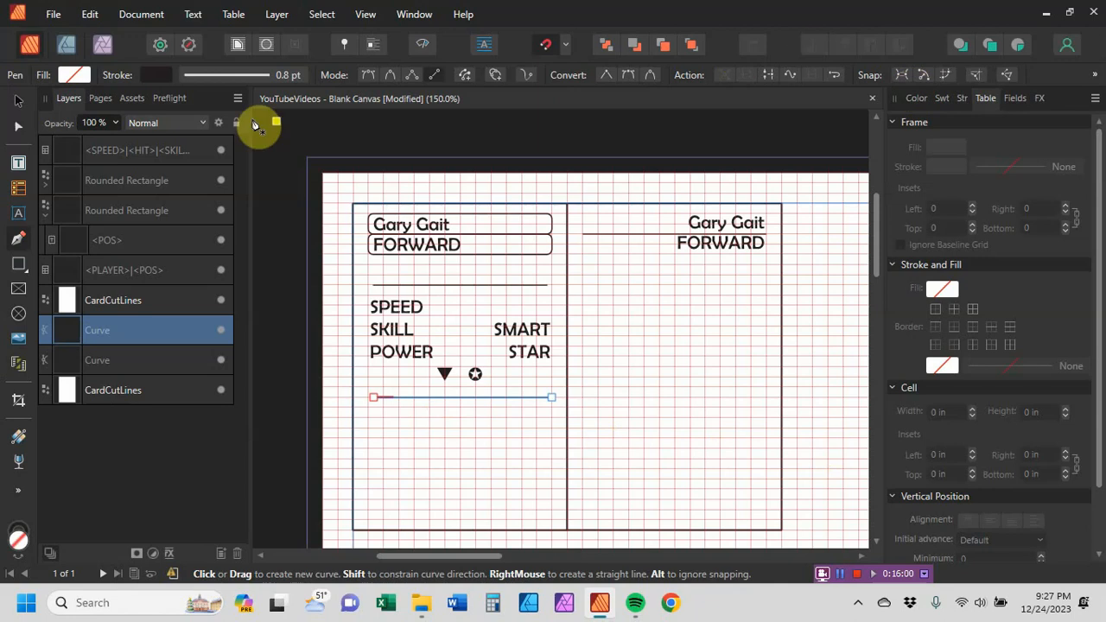
pyautogui.click(1016, 98)
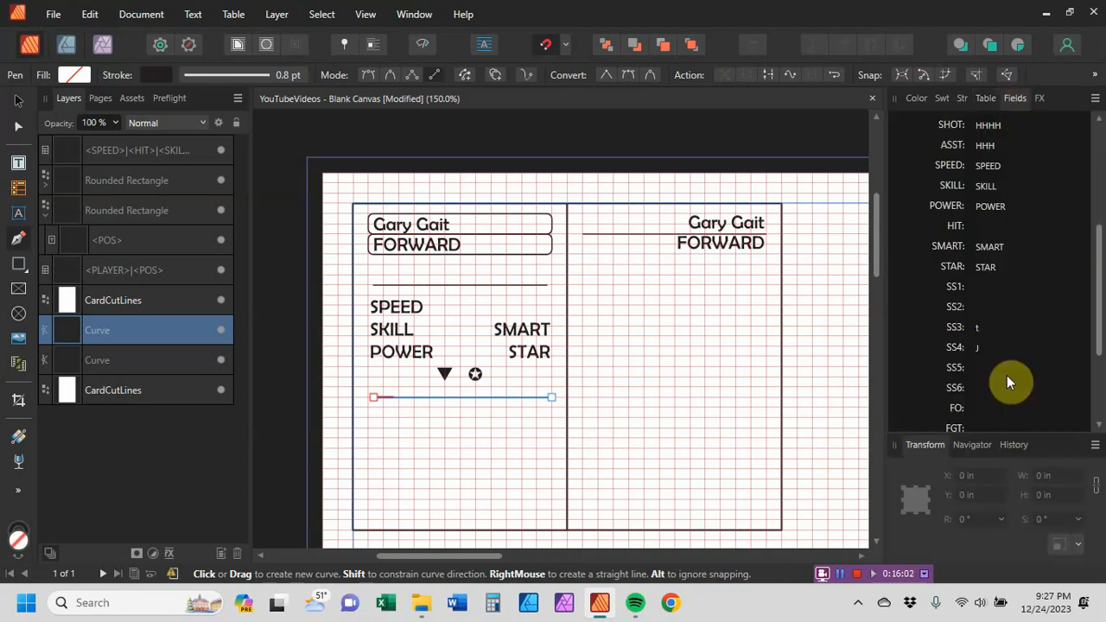
# Set the lower line's length to 1.5 in and move it up to Y 1.75 in
pyautogui.click(13, 104)
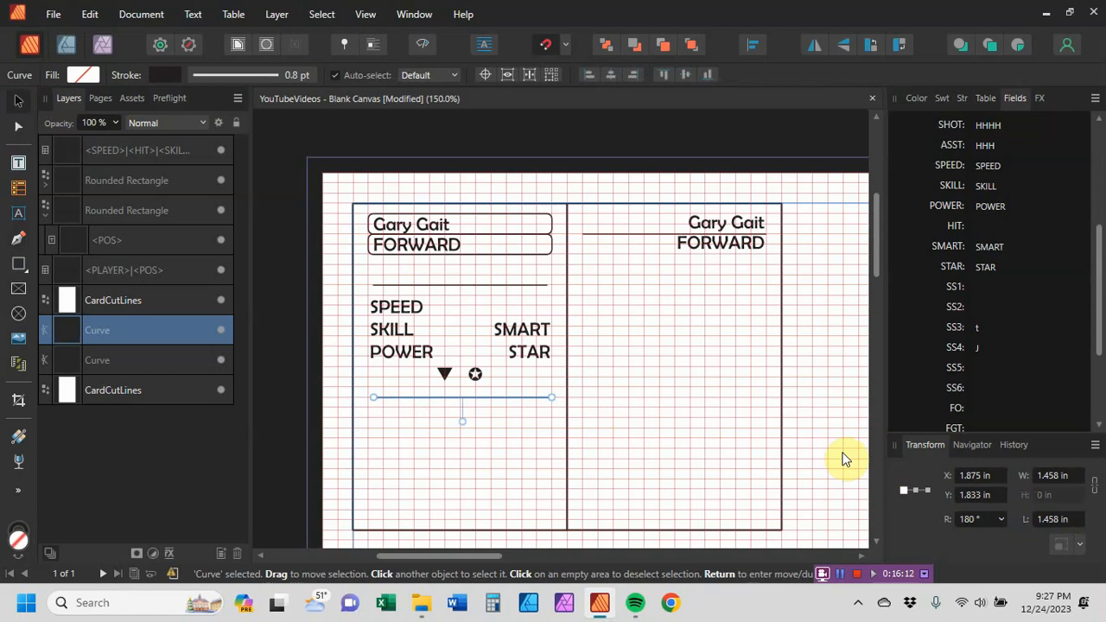
pyautogui.click(1049, 523)
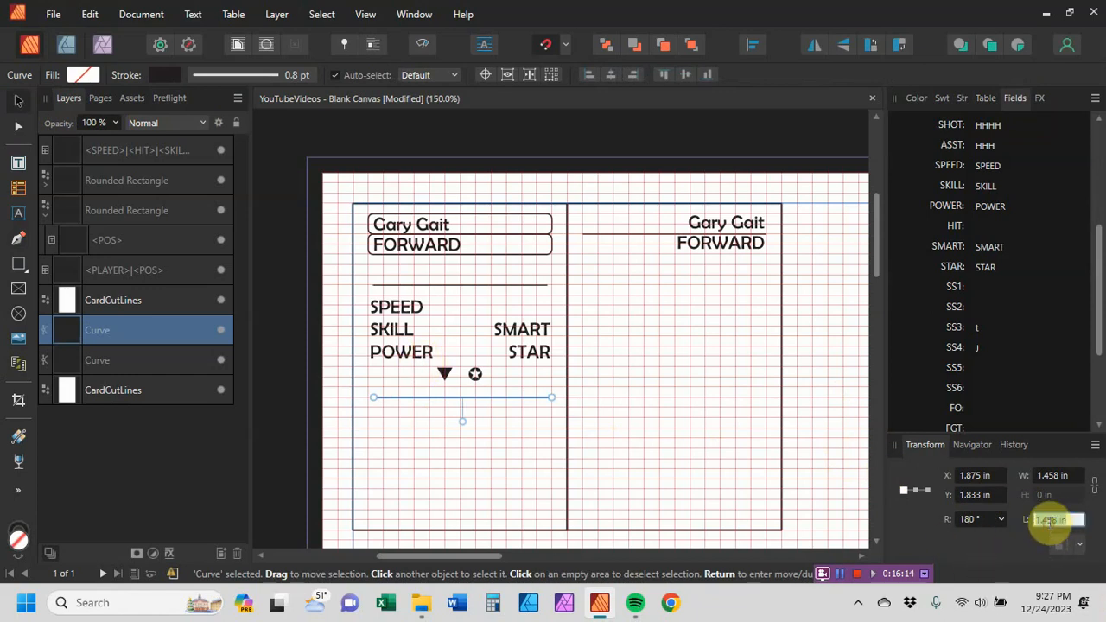
pyautogui.write('1.5')
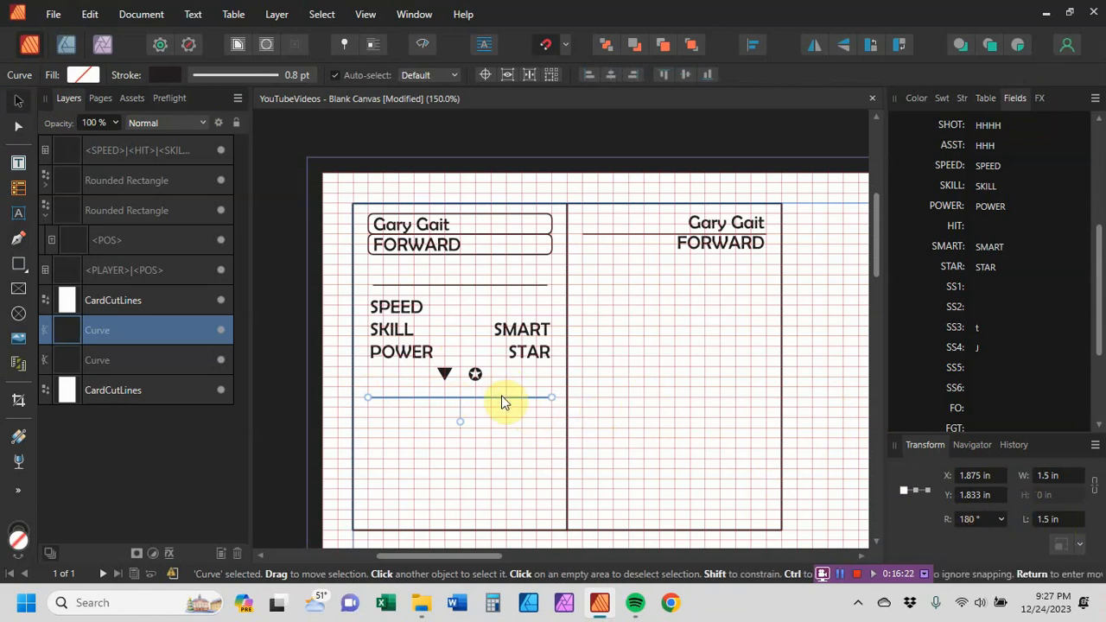
pyautogui.moveTo(502, 397); pyautogui.dragTo(500, 391)
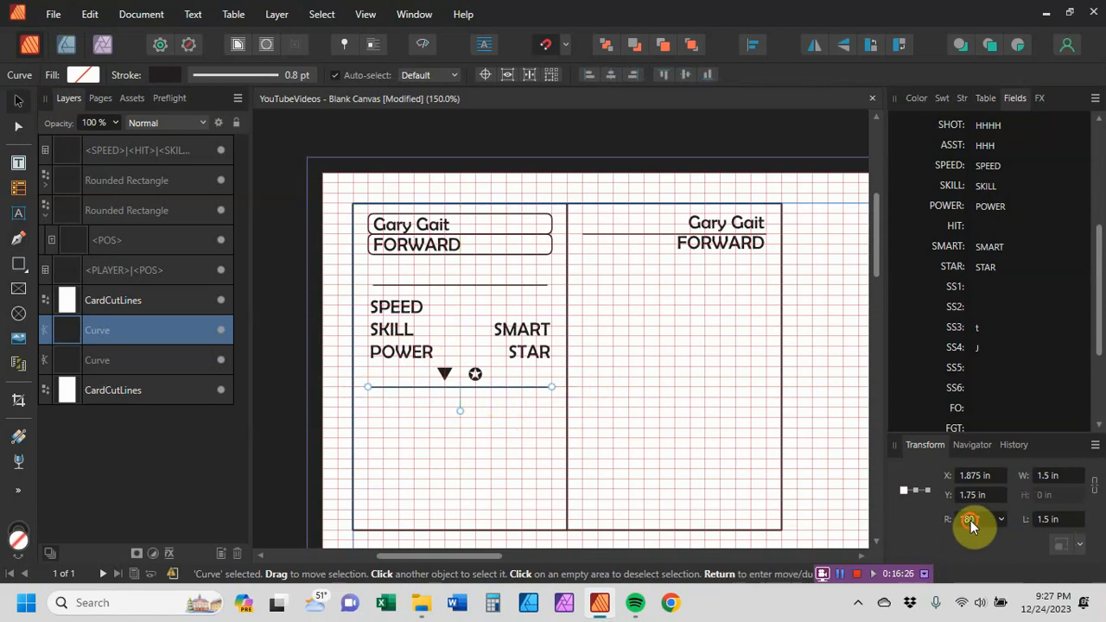
# Set the lower line's rotation to 0° and move it back beneath the first card's table at X 0.375 in
pyautogui.write('0')
pyautogui.press('Return')
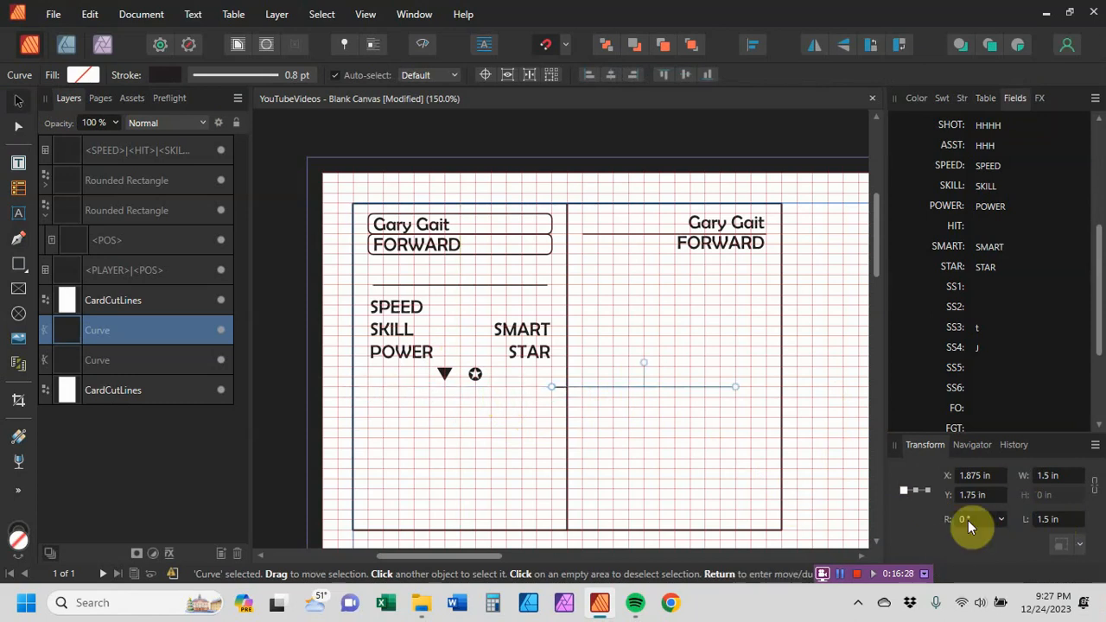
pyautogui.moveTo(639, 395); pyautogui.dragTo(454, 393)
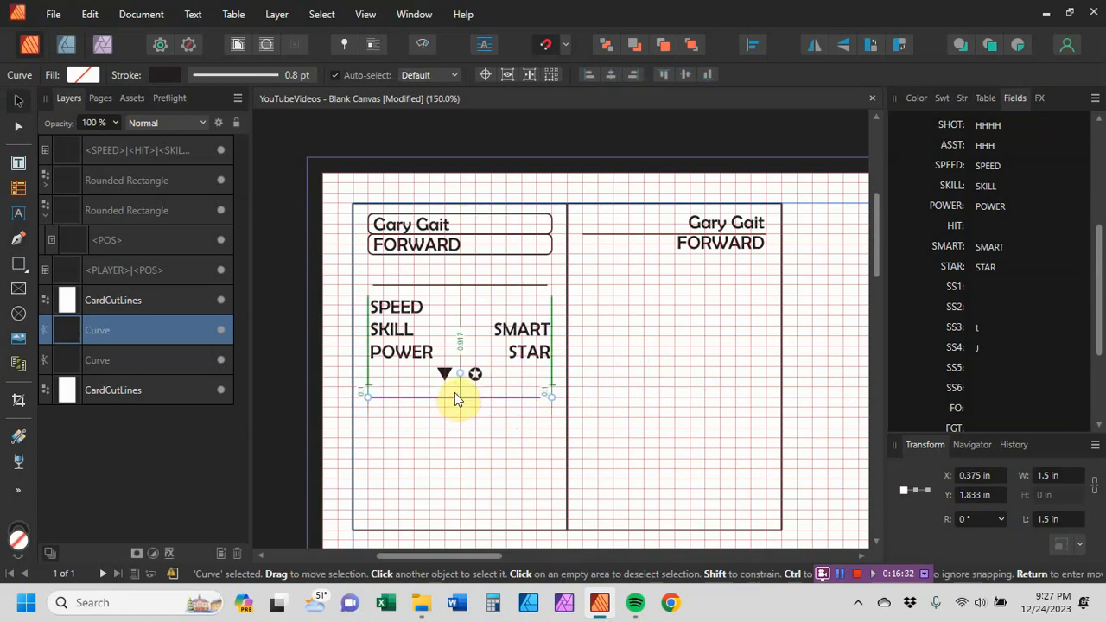
# Set the upper line's length to 1.5 in and align it with the table at X 0.375 in
pyautogui.click(449, 286)
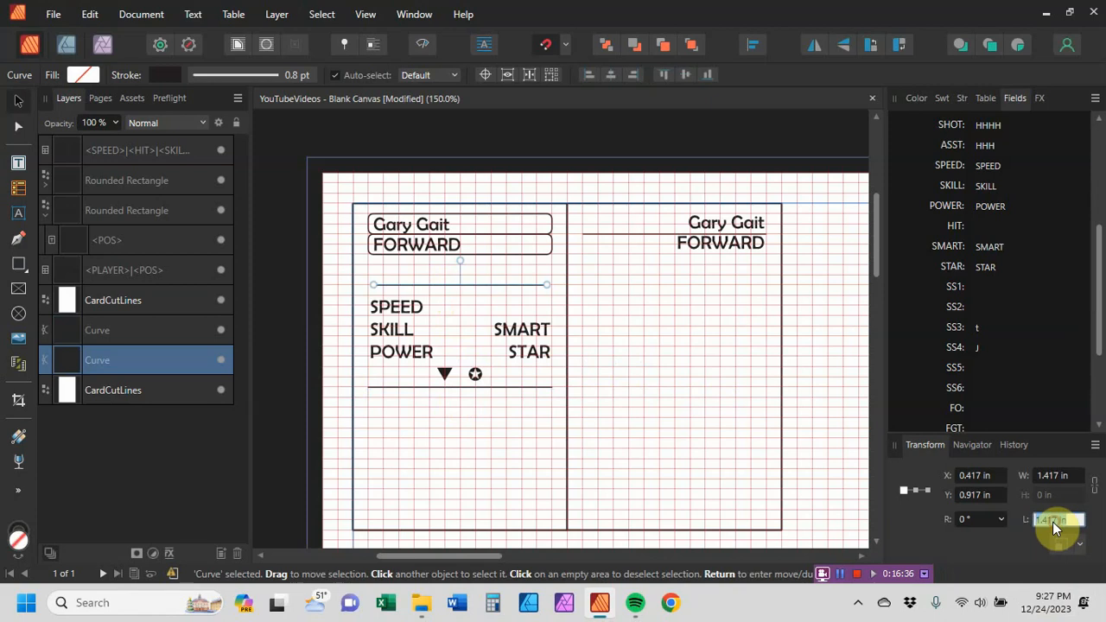
pyautogui.write('1.')
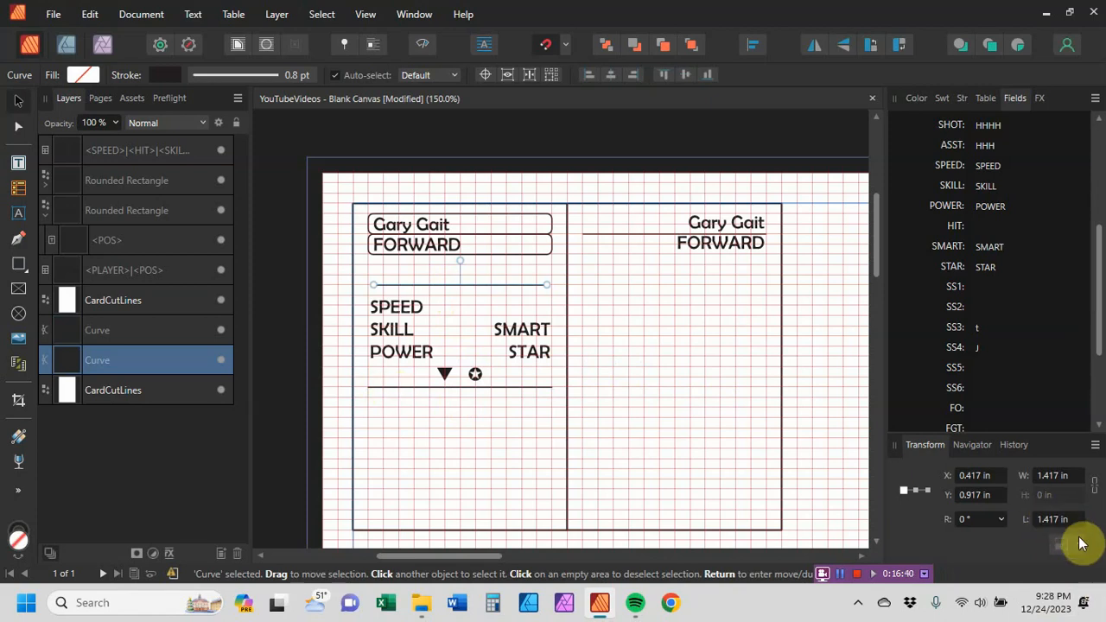
pyautogui.click(1073, 520)
pyautogui.write('1.')
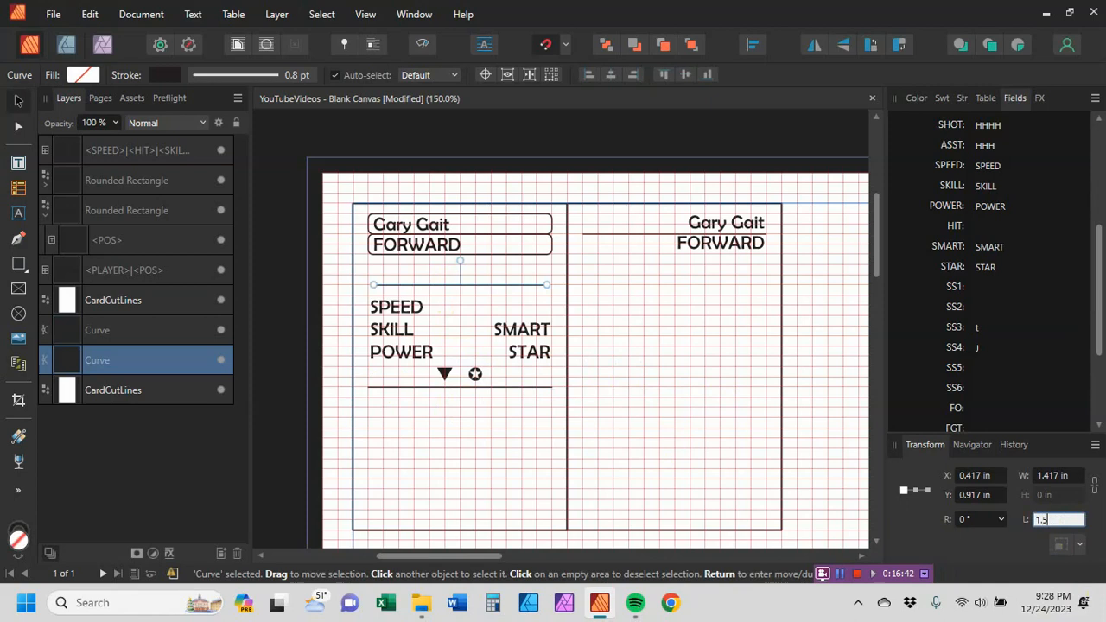
pyautogui.write('5')
pyautogui.press('Return')
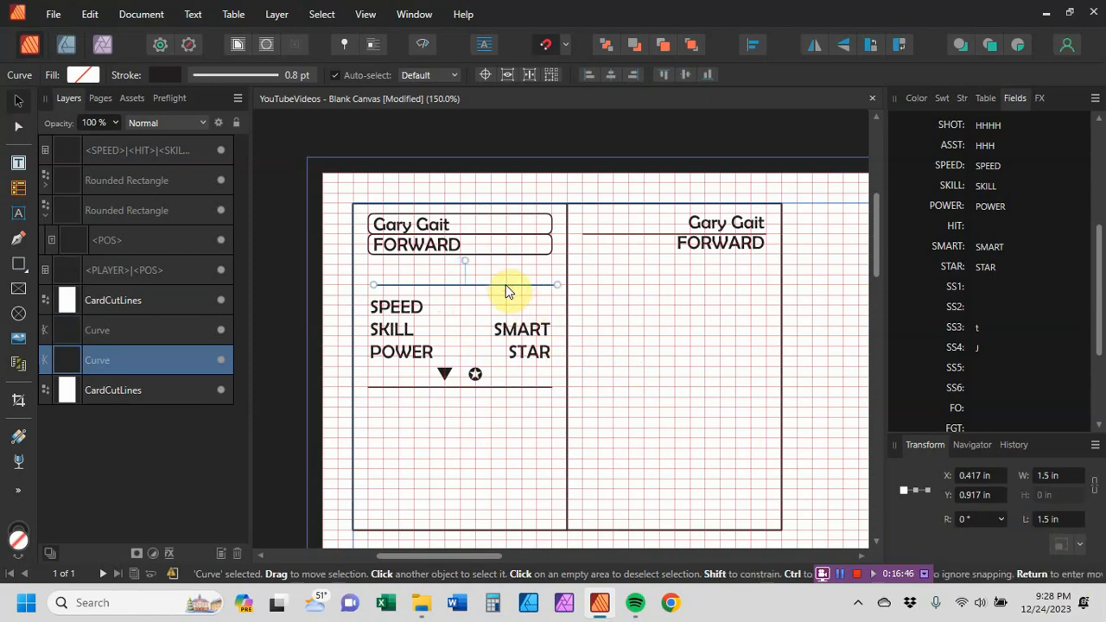
pyautogui.moveTo(505, 284); pyautogui.dragTo(504, 286)
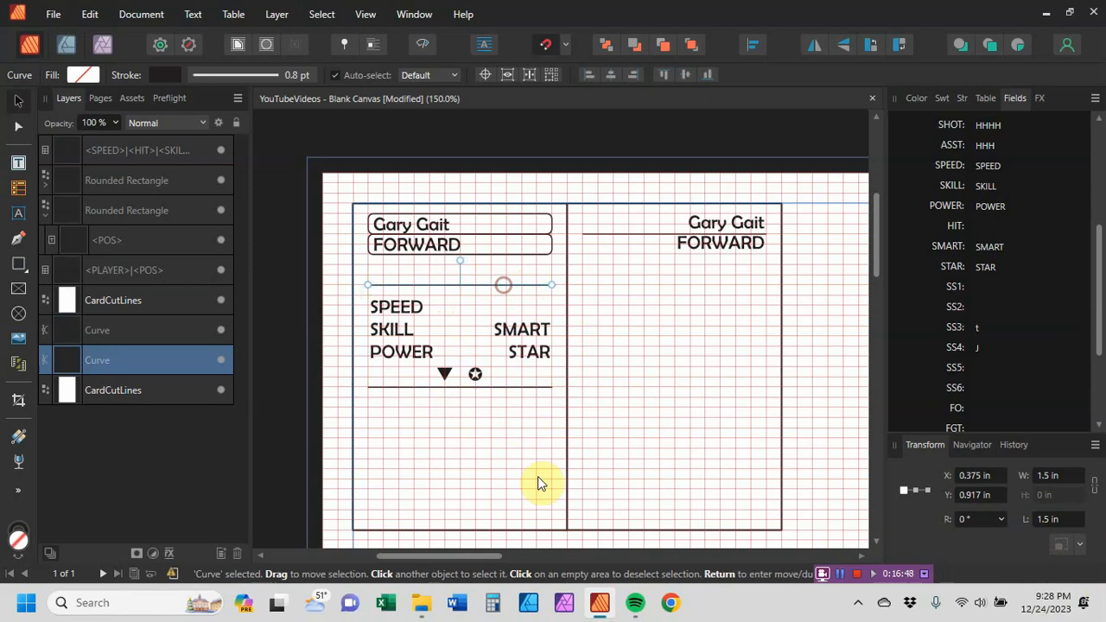
pyautogui.click(538, 483)
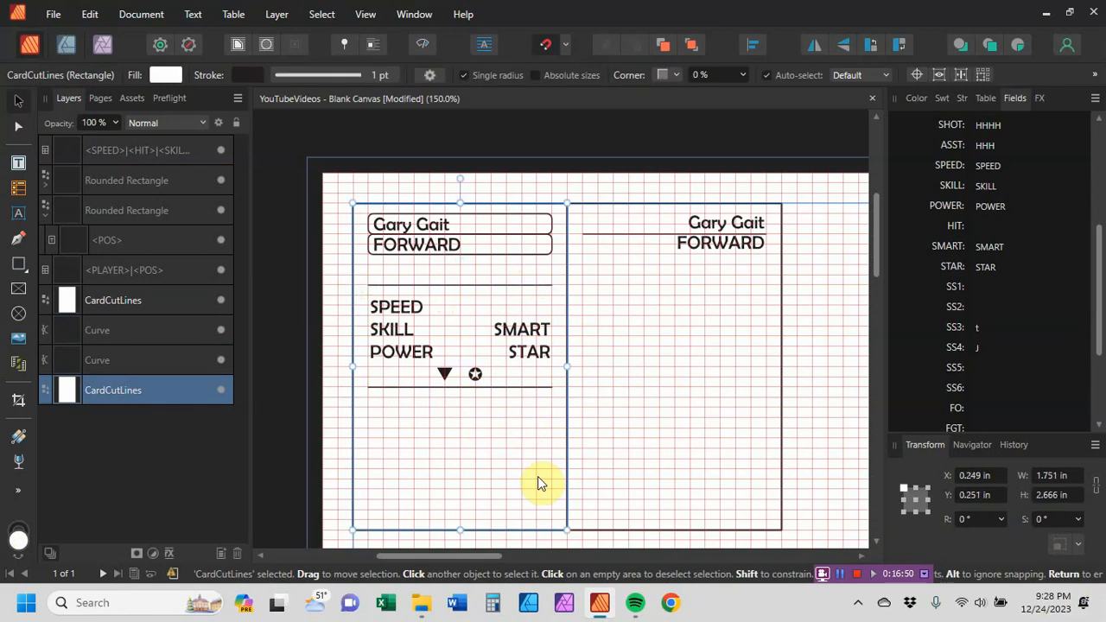
# Duplicate the attributes table and move the copy onto the second card at X 2.125 in, Y 1 in
pyautogui.click(118, 154)
pyautogui.rightClick(118, 154)
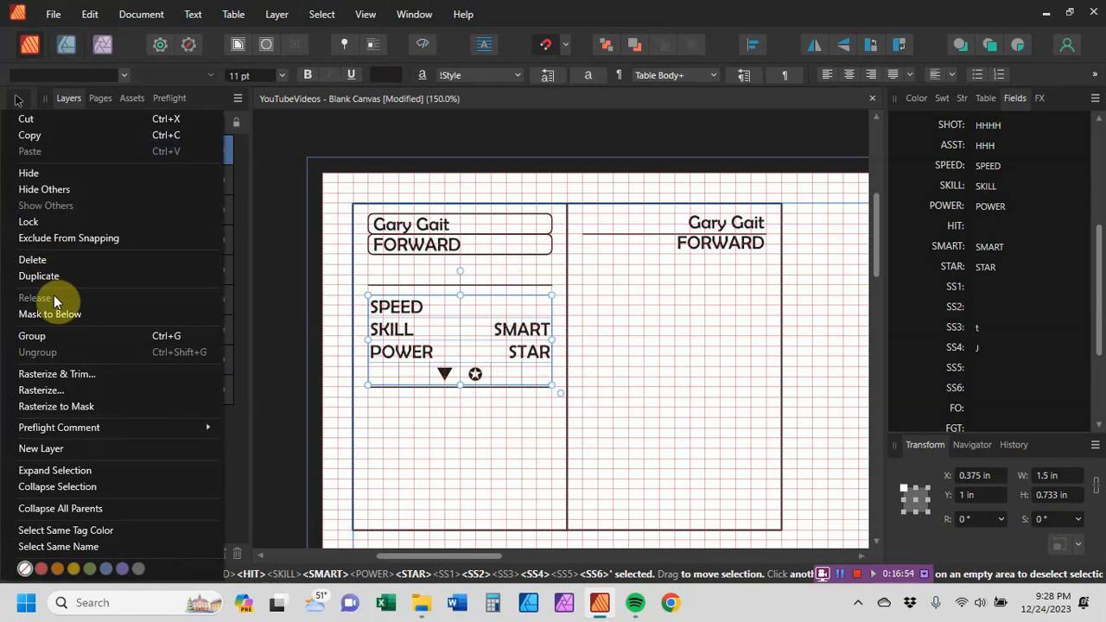
pyautogui.click(55, 278)
pyautogui.click(118, 180)
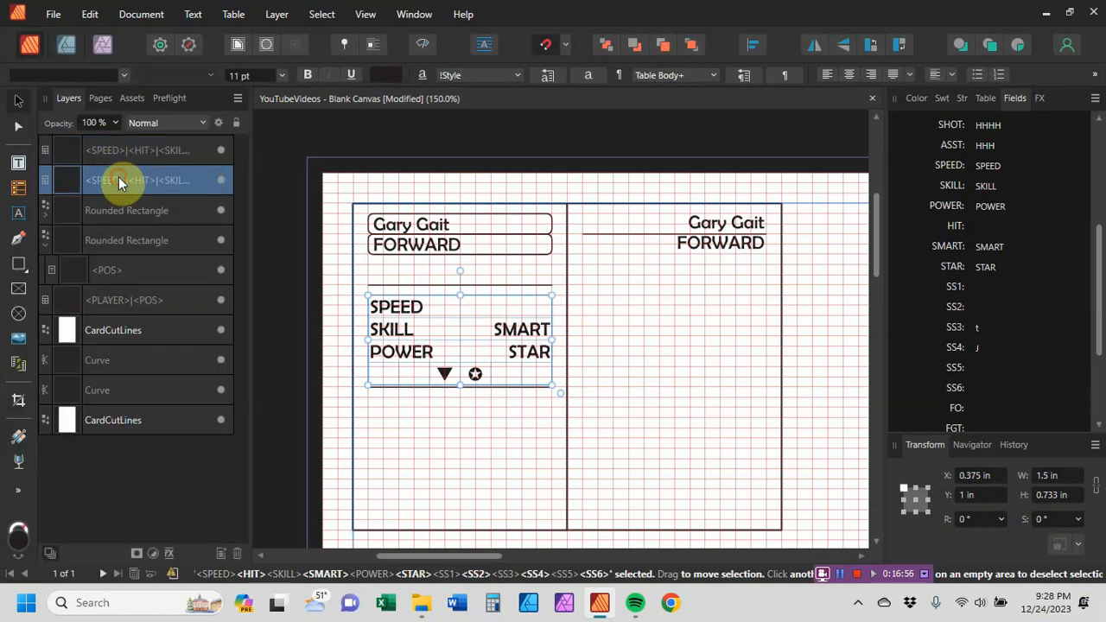
pyautogui.moveTo(464, 346); pyautogui.dragTo(685, 345)
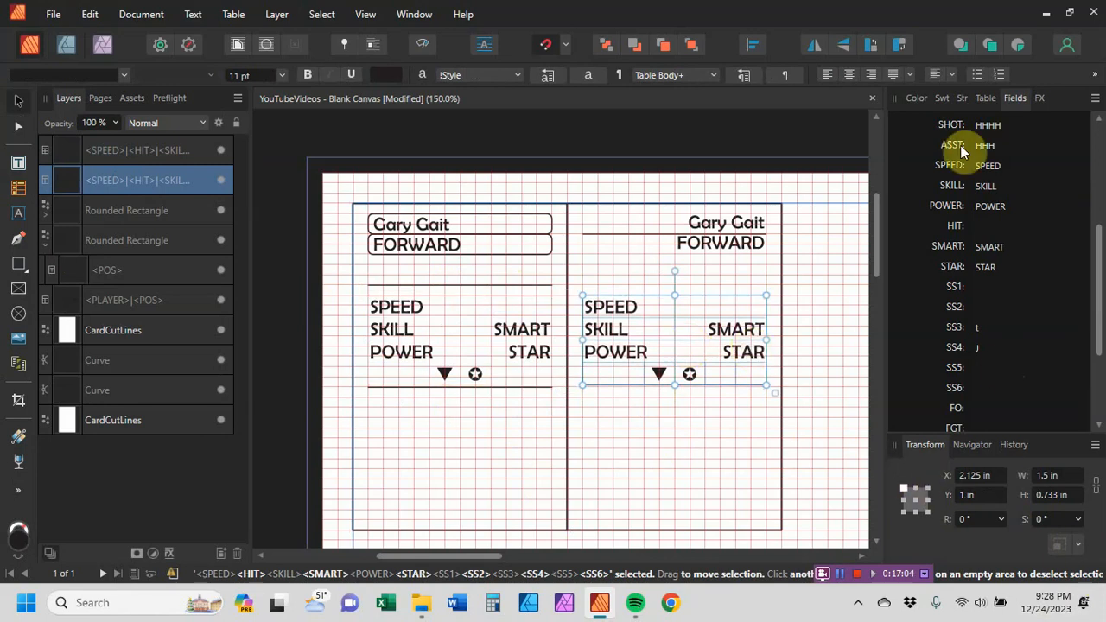
# Give the second card's table black borders along its top and bottom edges only
pyautogui.click(987, 100)
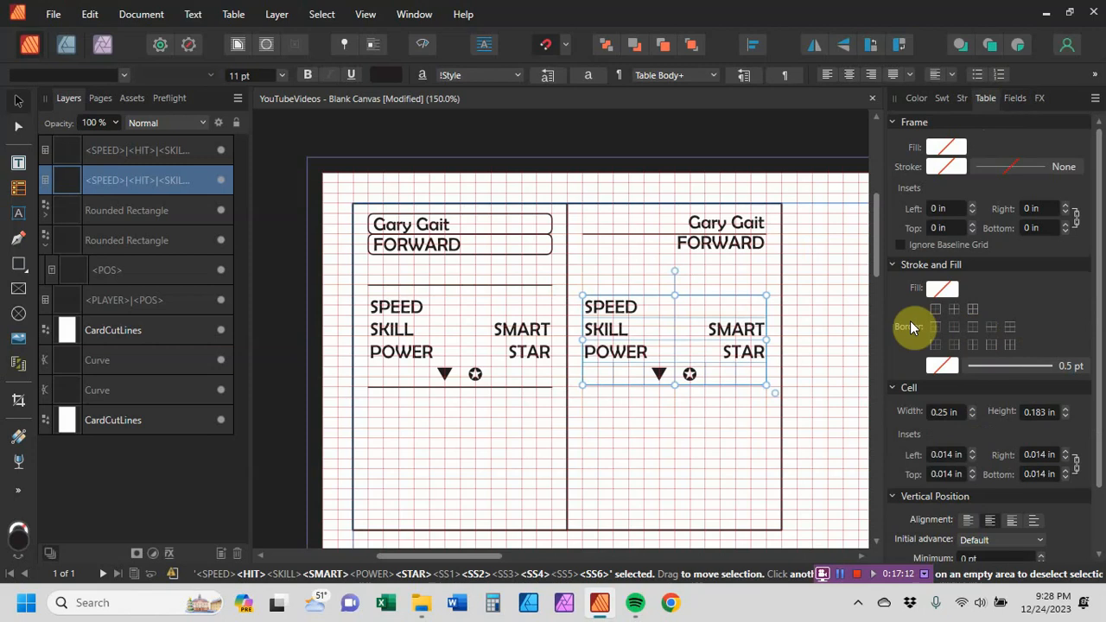
pyautogui.click(853, 328)
pyautogui.click(113, 179)
pyautogui.click(18, 190)
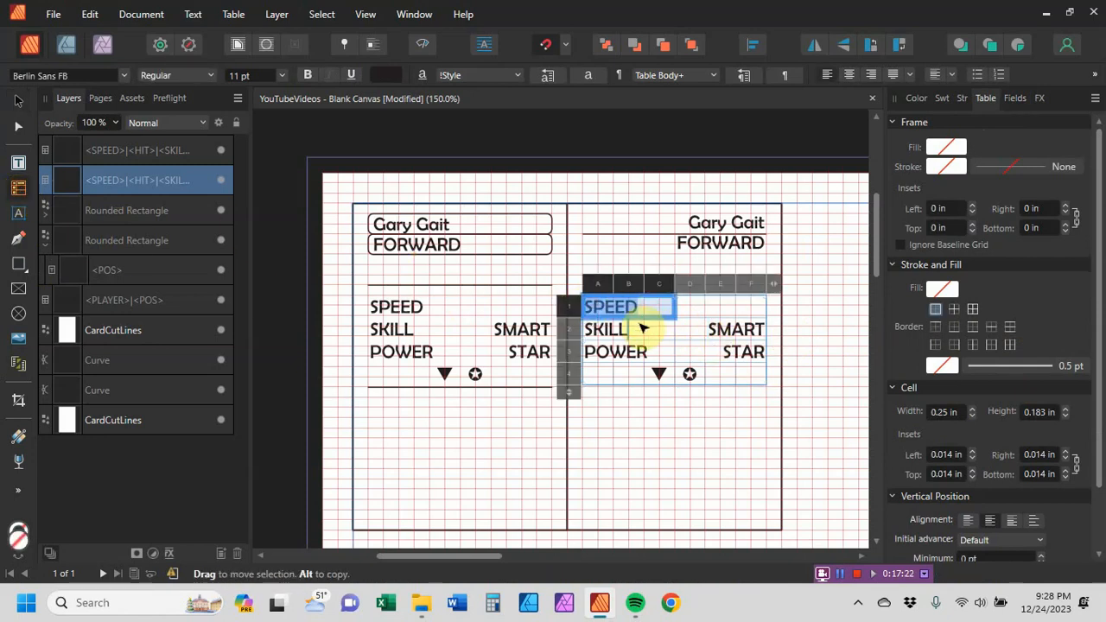
pyautogui.click(645, 313)
pyautogui.moveTo(599, 311); pyautogui.dragTo(750, 383)
pyautogui.click(973, 326)
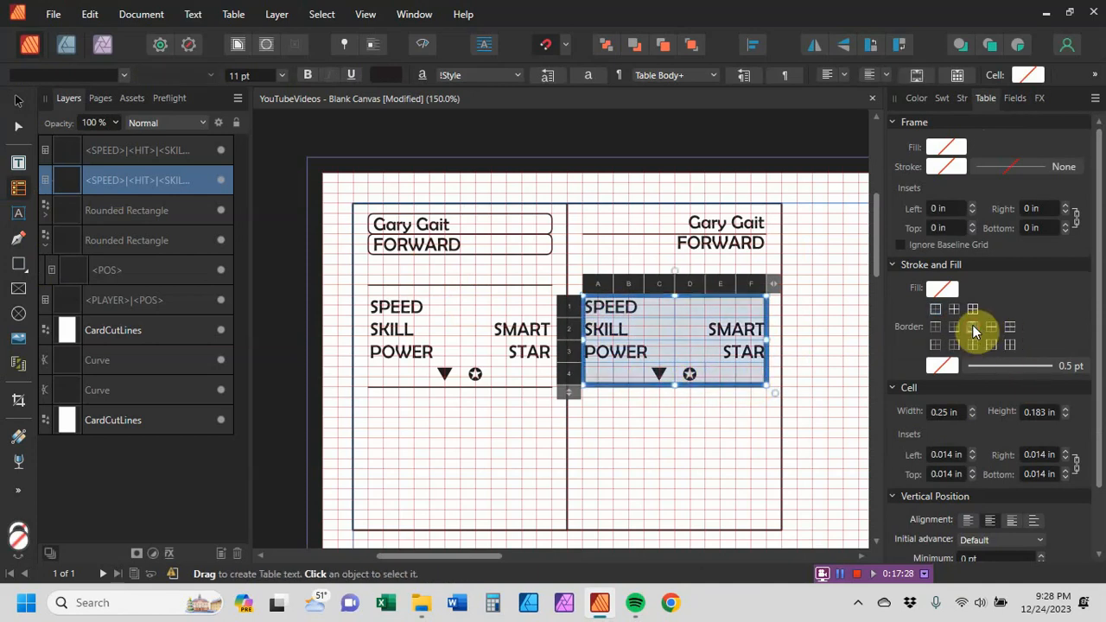
pyautogui.click(935, 369)
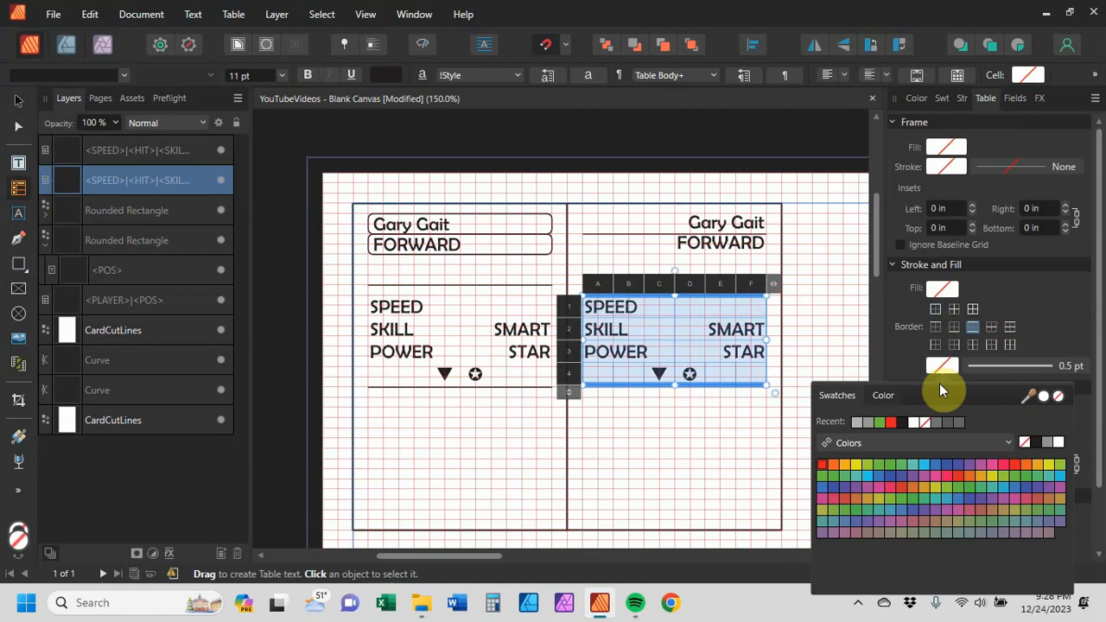
pyautogui.click(903, 423)
pyautogui.click(700, 434)
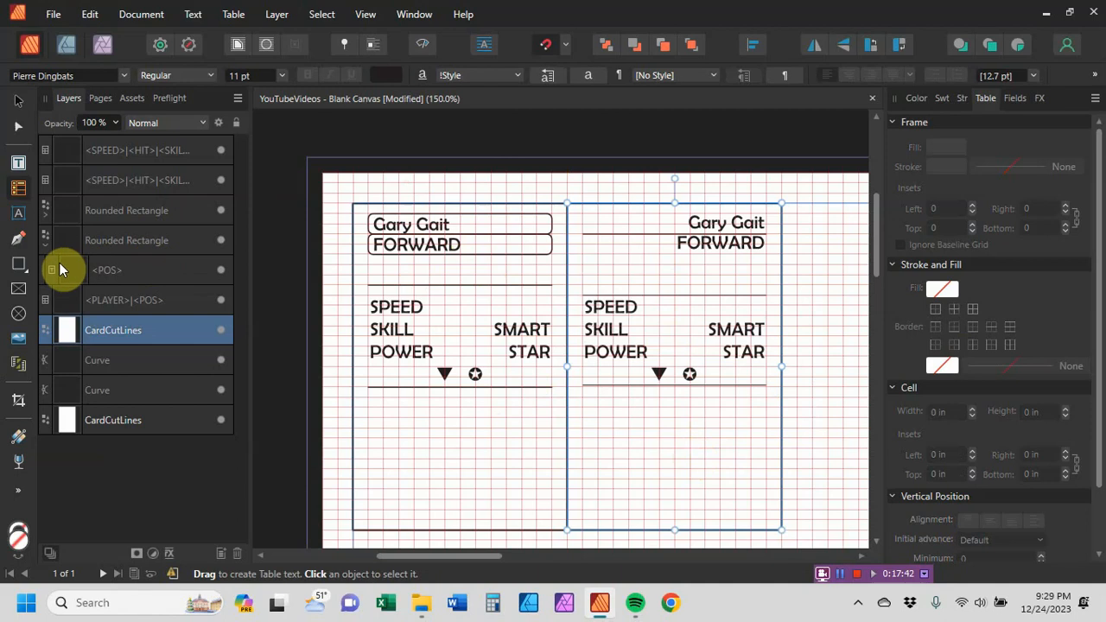
# Examine the layer stack by expanding the upper rounded rectangle and checking the curves, cut lines, attribute tables and player/position table
pyautogui.click(50, 212)
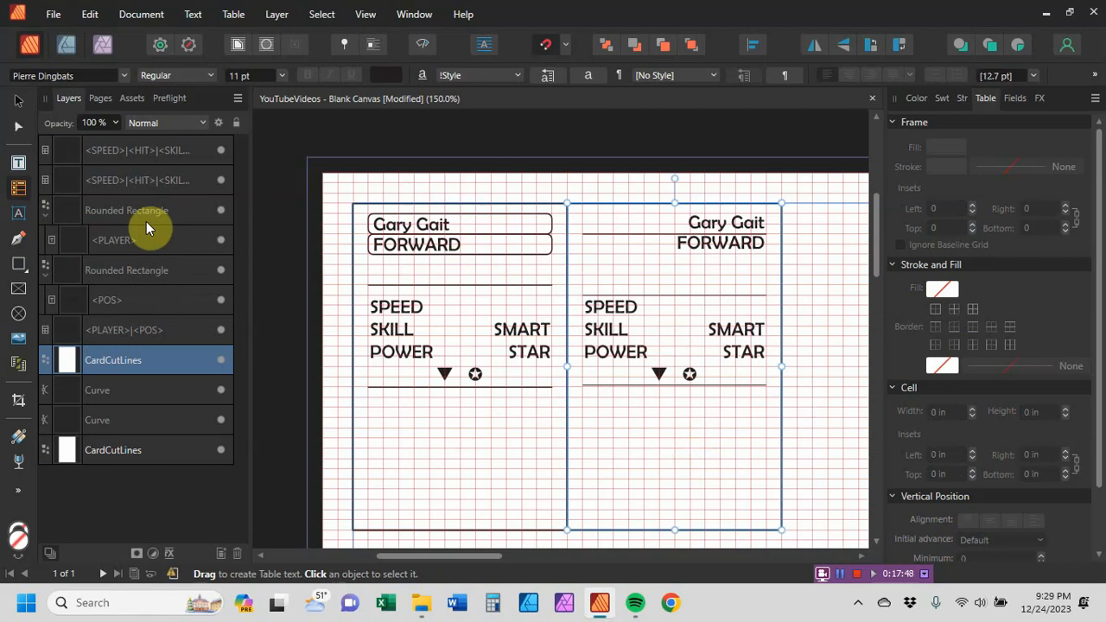
pyautogui.click(138, 390)
pyautogui.click(130, 420)
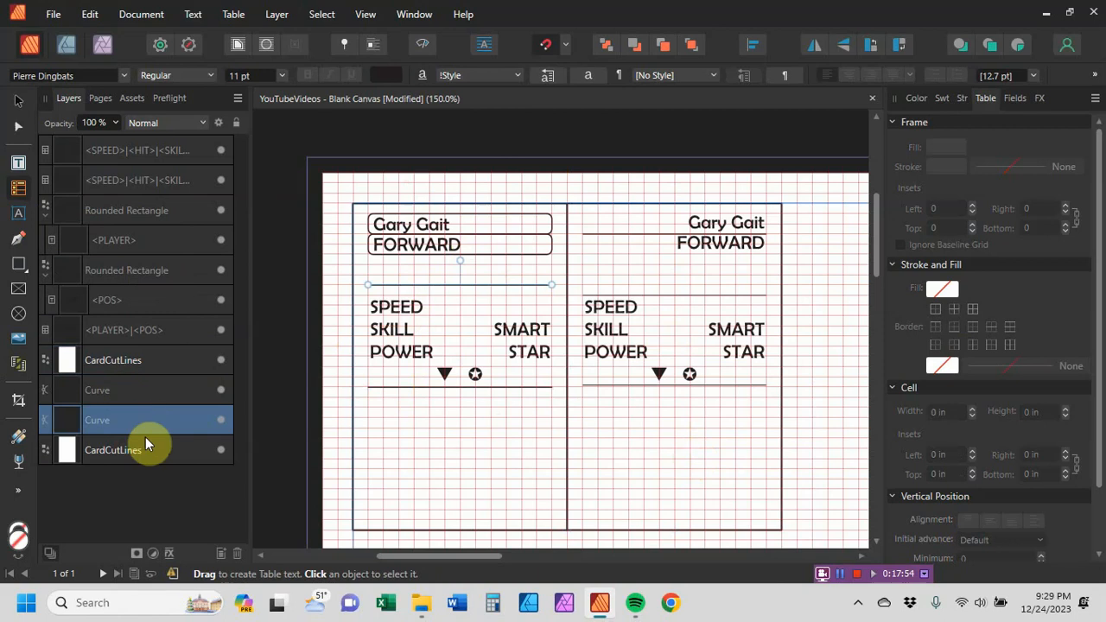
pyautogui.click(120, 362)
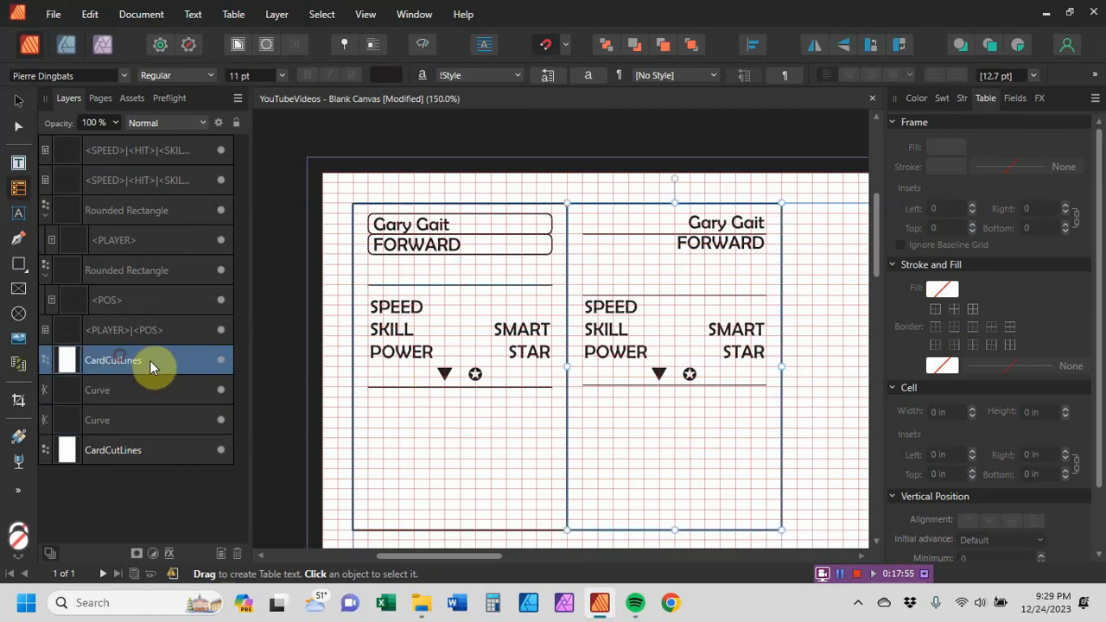
pyautogui.click(120, 449)
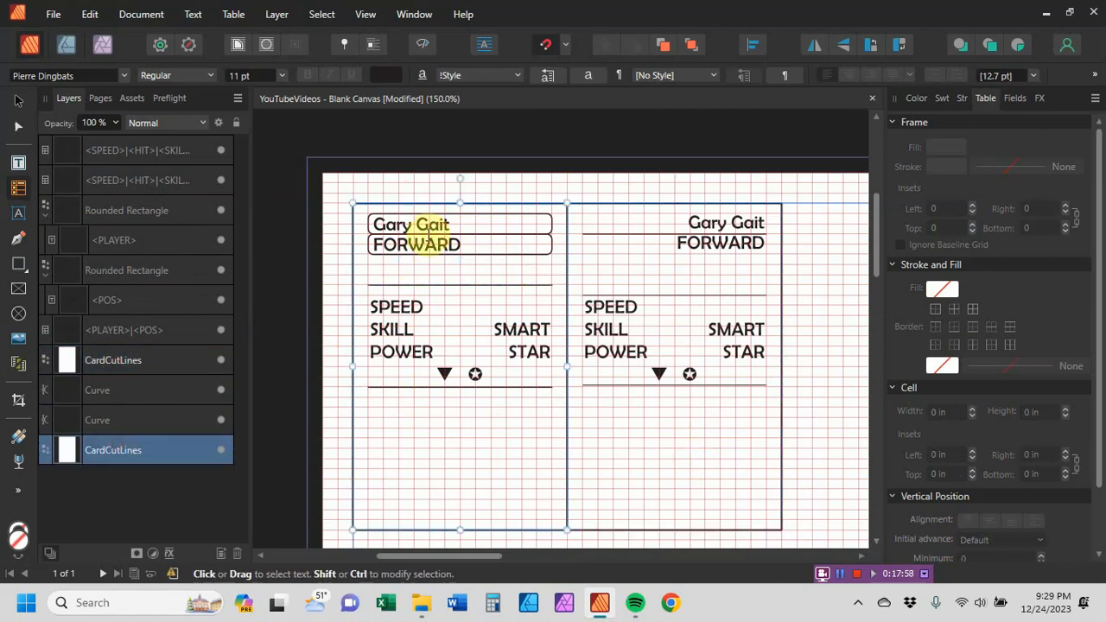
pyautogui.click(114, 161)
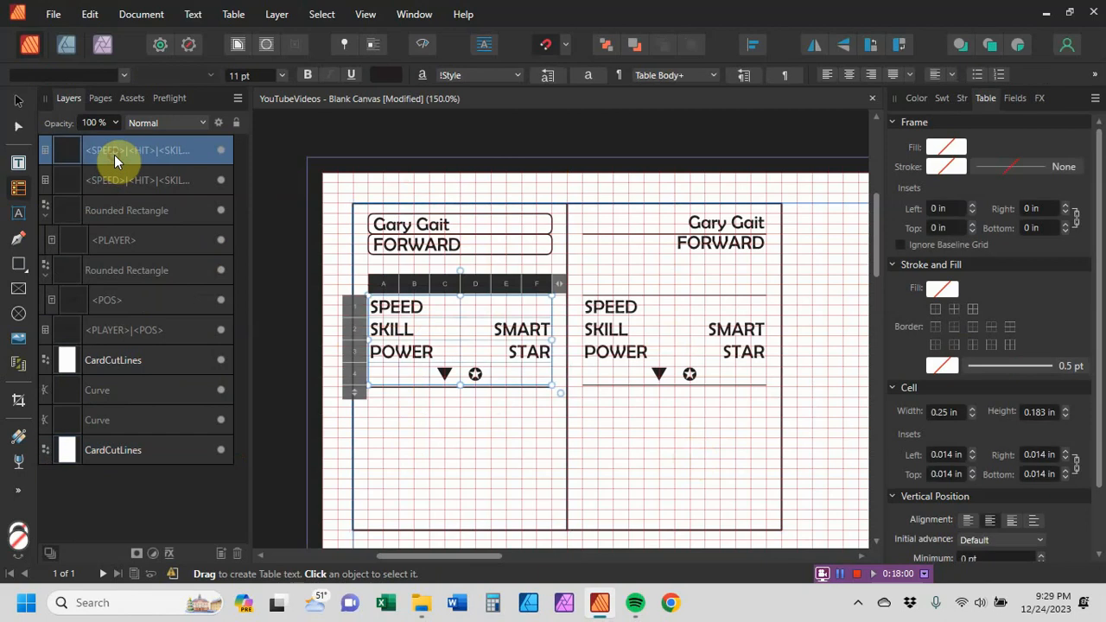
pyautogui.click(170, 183)
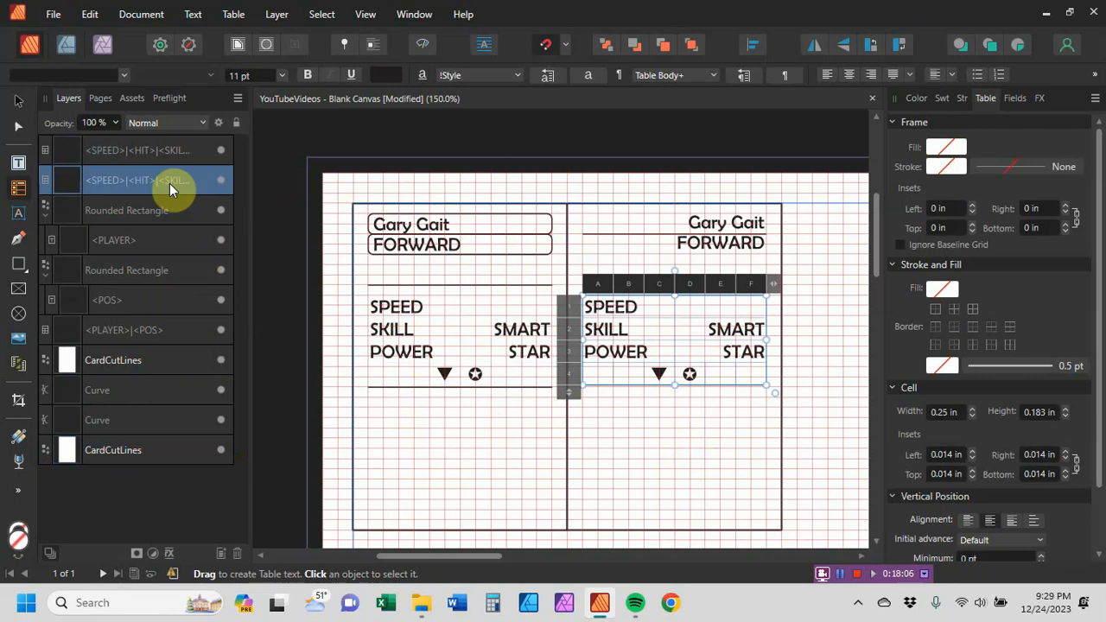
pyautogui.click(150, 329)
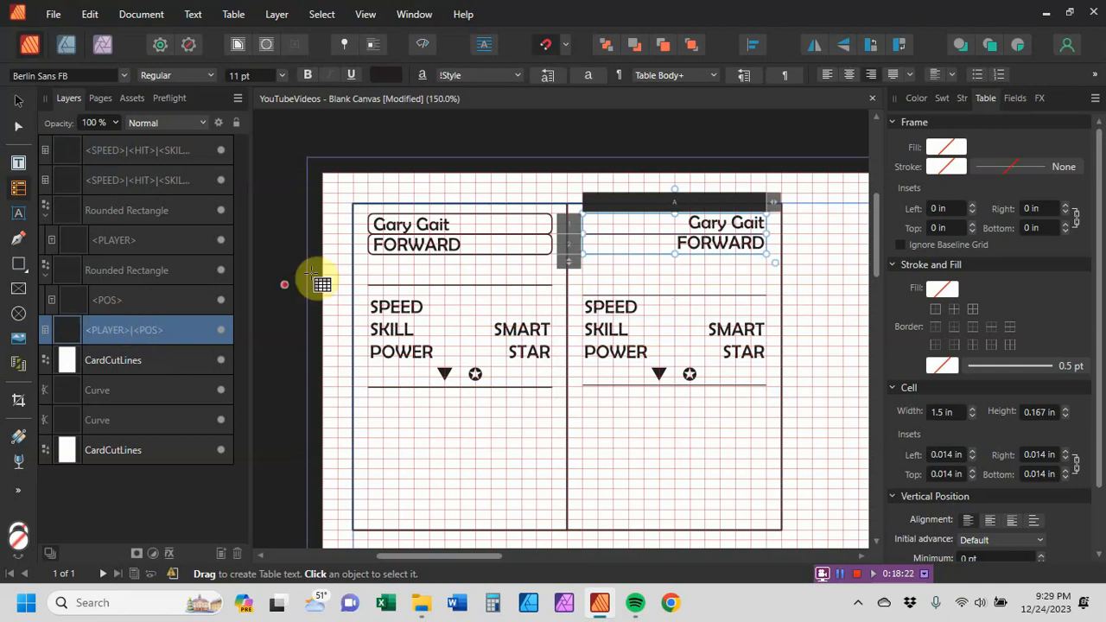
pyautogui.click(136, 178)
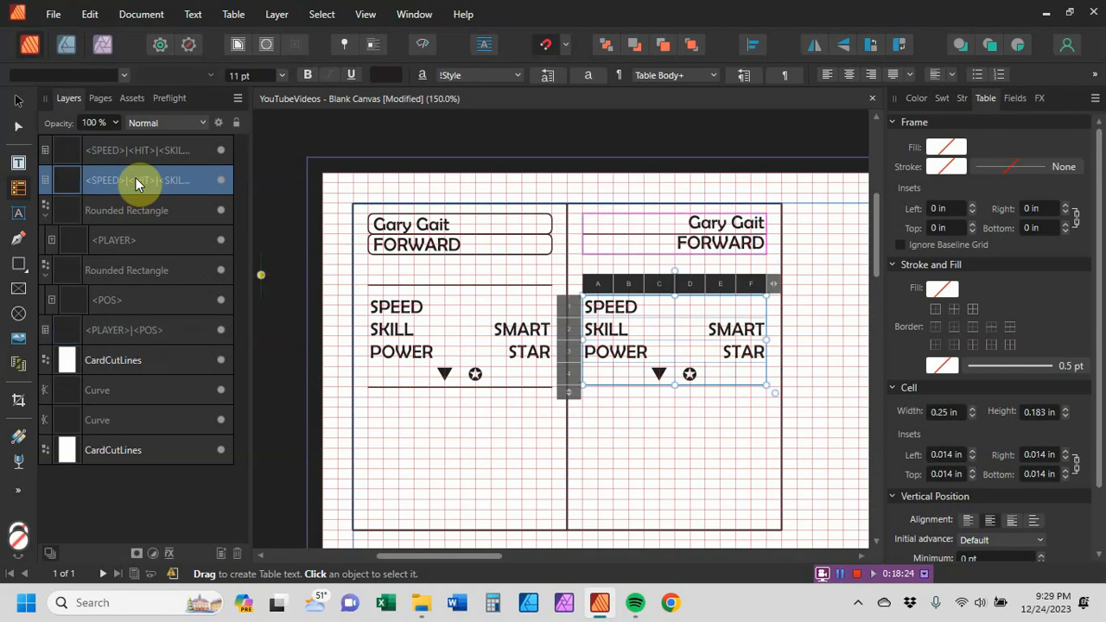
# Duplicate the second card's player and position table and move one copy straight down to about X 2.125 in, Y 2.417 in
pyautogui.click(115, 326)
pyautogui.rightClick(115, 326)
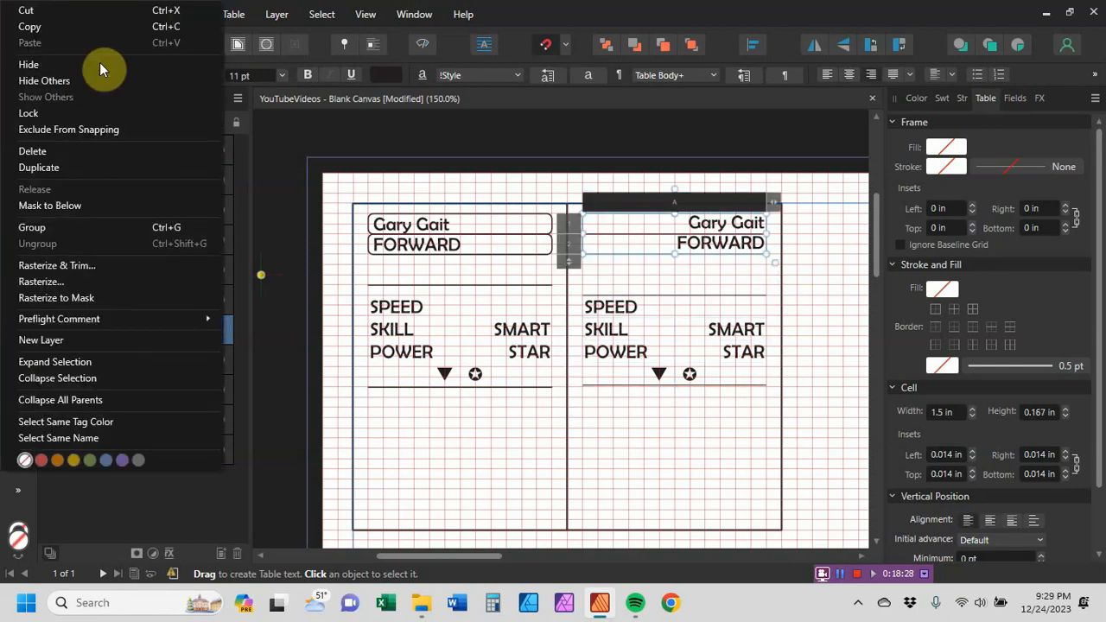
pyautogui.click(44, 167)
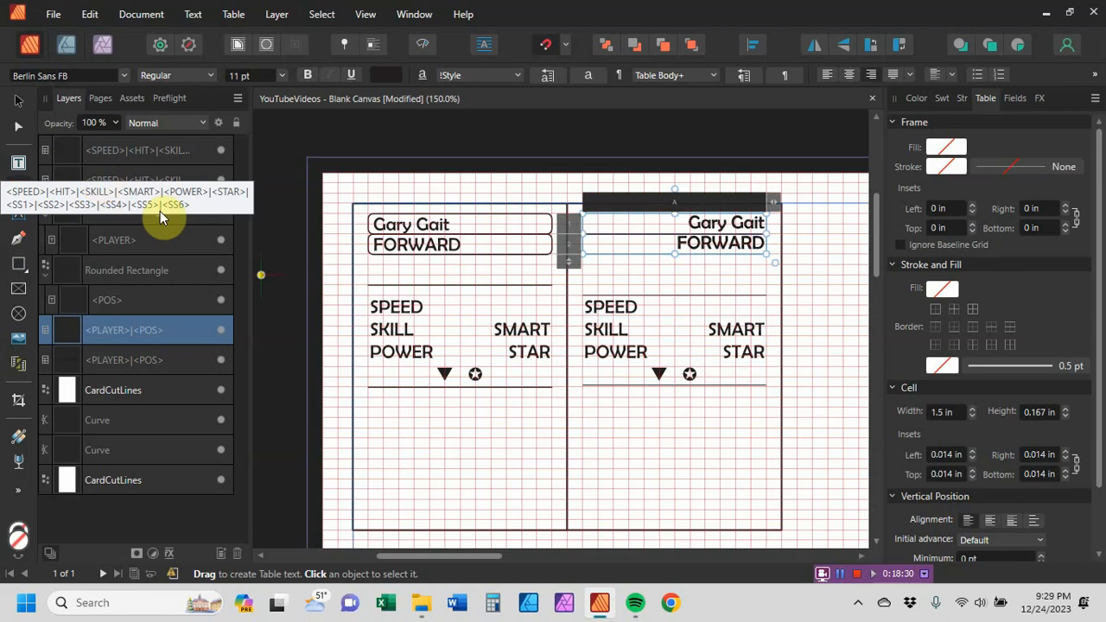
pyautogui.click(101, 360)
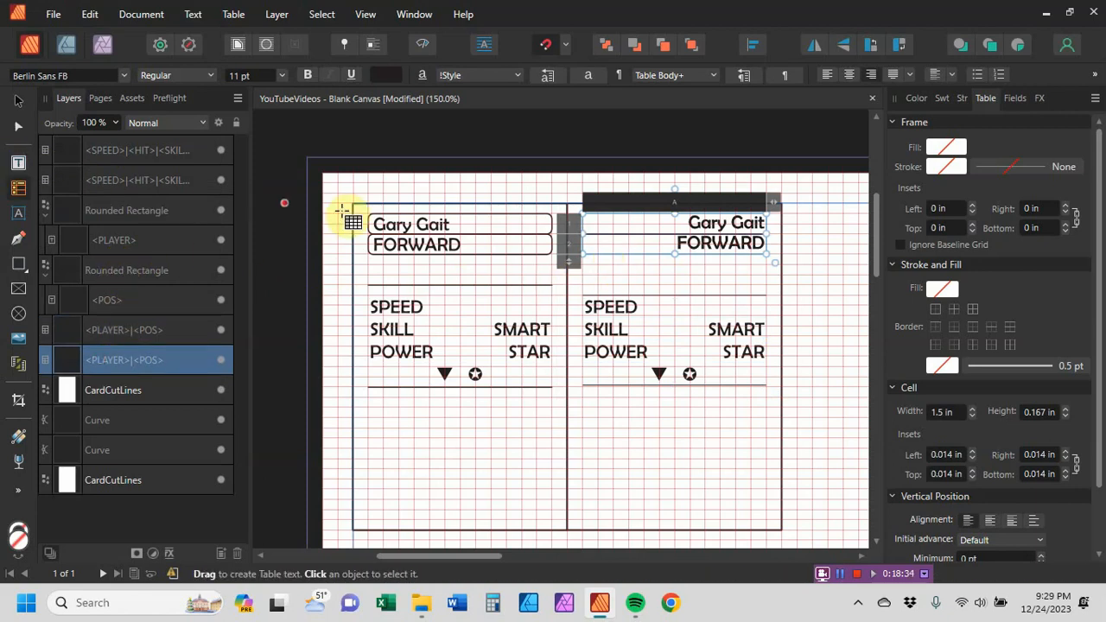
pyautogui.click(18, 100)
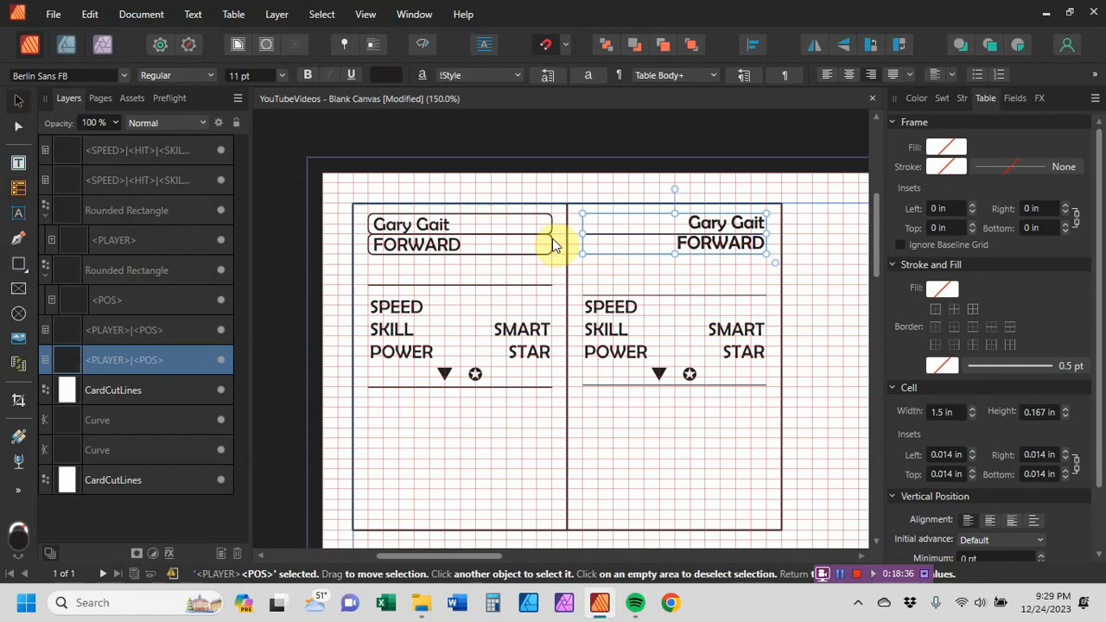
pyautogui.moveTo(614, 261); pyautogui.dragTo(614, 516)
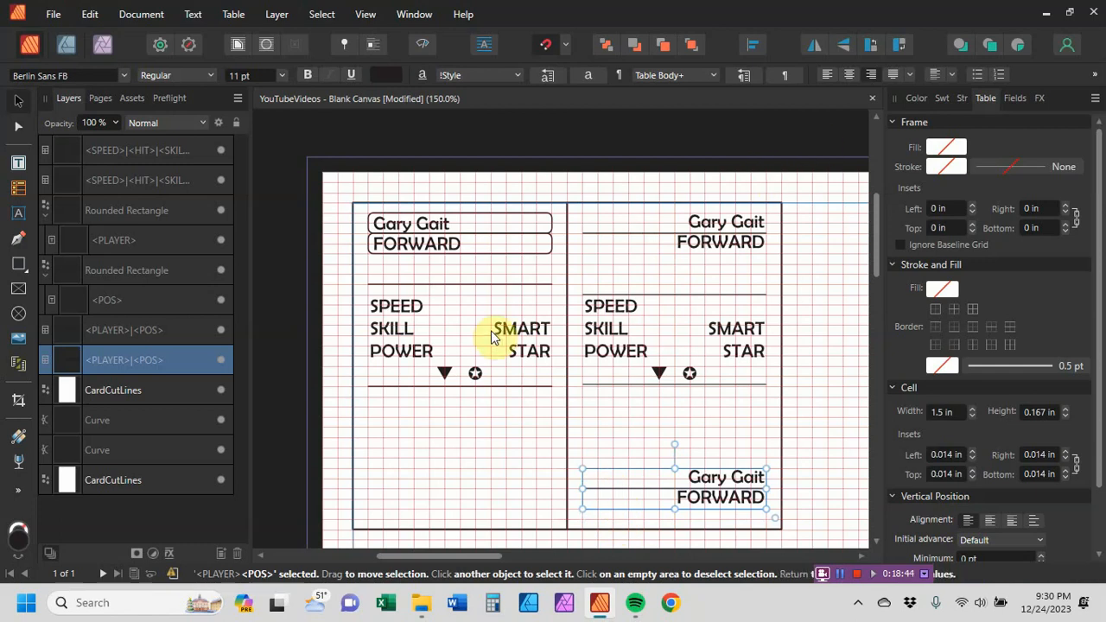
# Left-align the text in both rows of the lower table on the second card
pyautogui.click(18, 187)
pyautogui.click(603, 470)
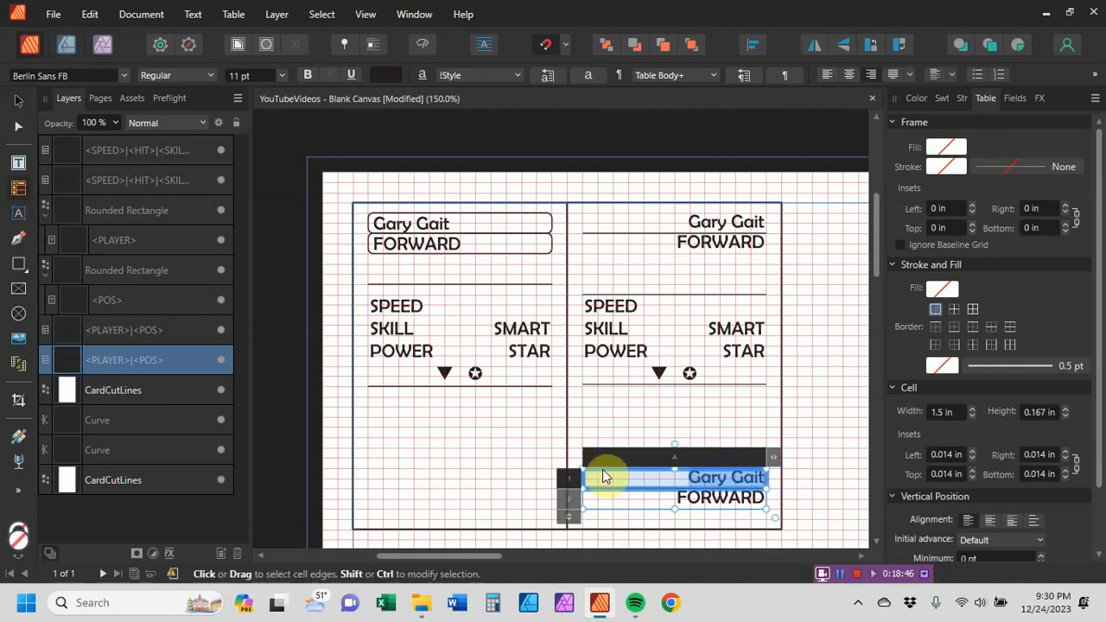
pyautogui.click(606, 460)
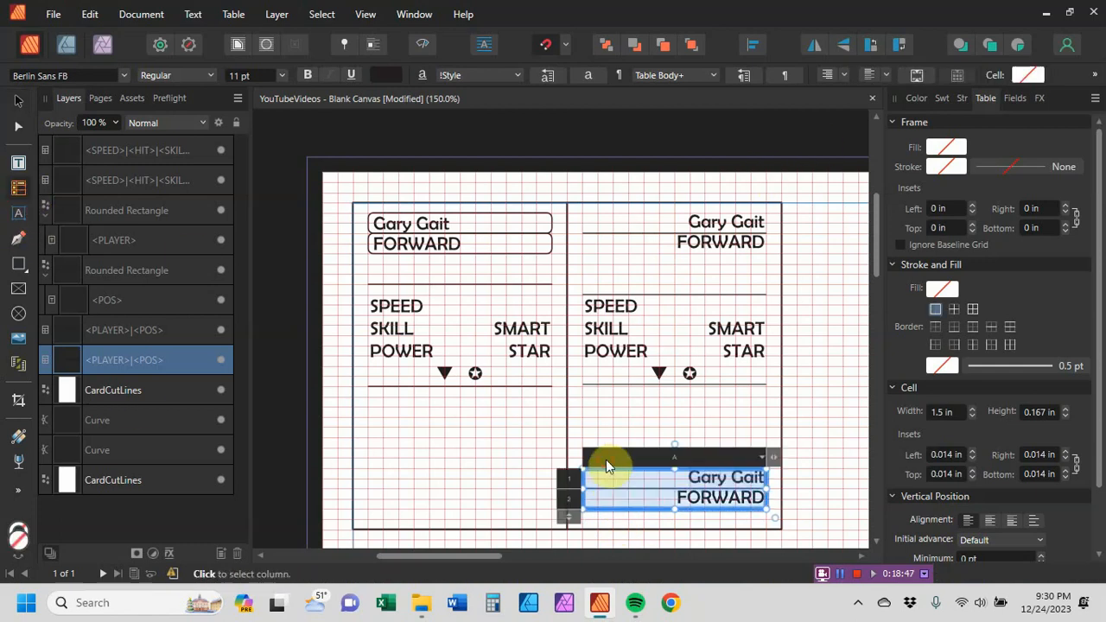
pyautogui.click(843, 76)
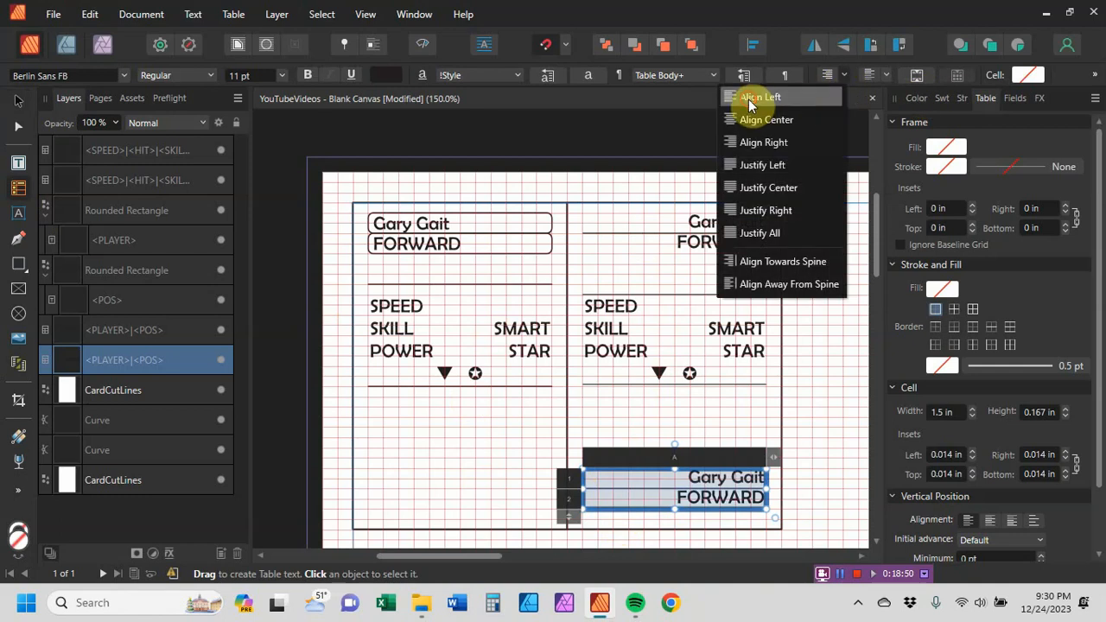
pyautogui.click(756, 98)
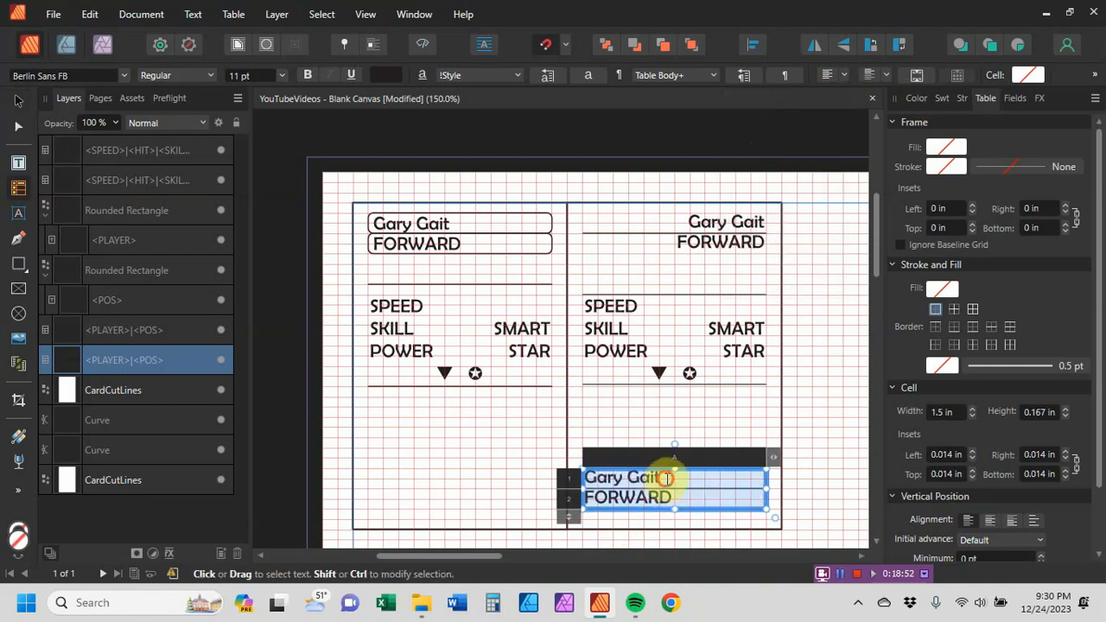
# Replace the player field in the lower table's first row with the CITY and NICKNAME merge fields
pyautogui.moveTo(663, 476); pyautogui.dragTo(593, 476)
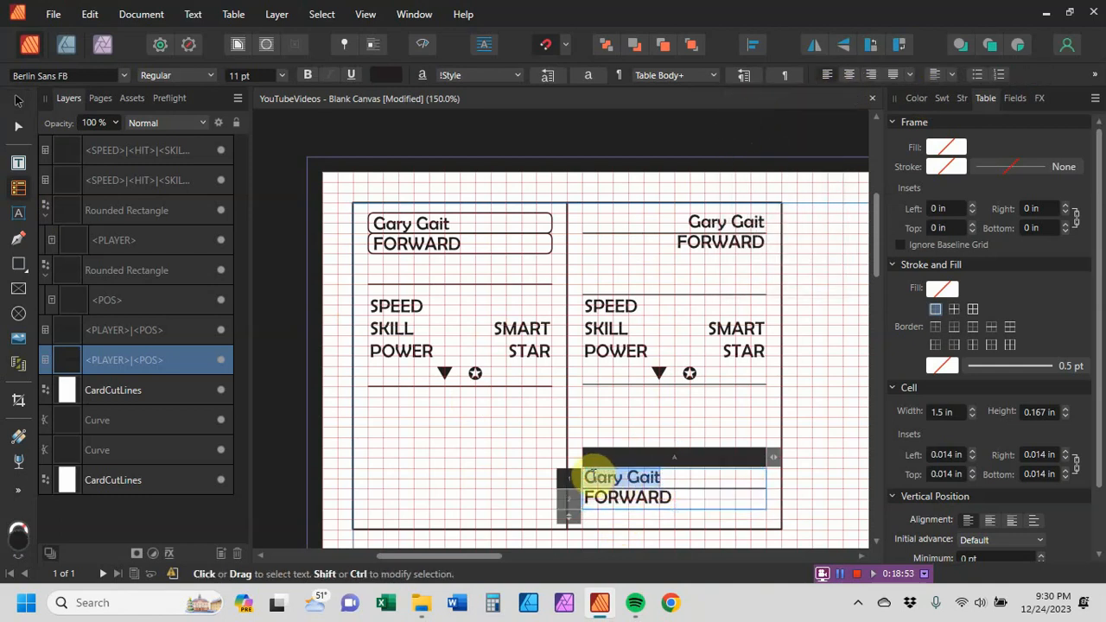
pyautogui.click(1016, 98)
pyautogui.scroll(3, 943, 185)
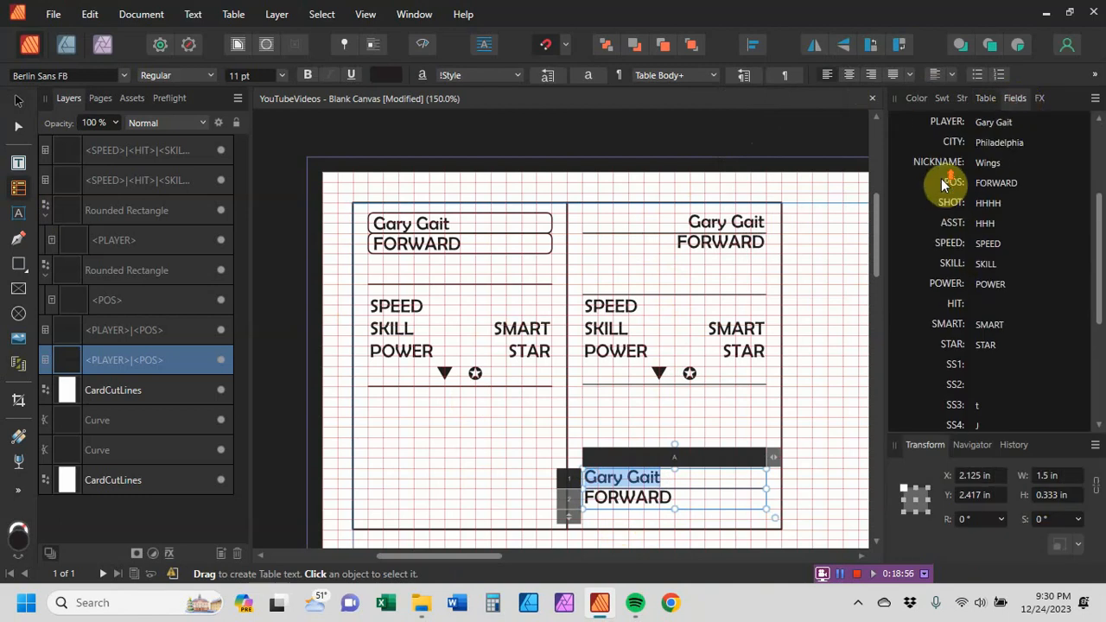
pyautogui.doubleClick(955, 141)
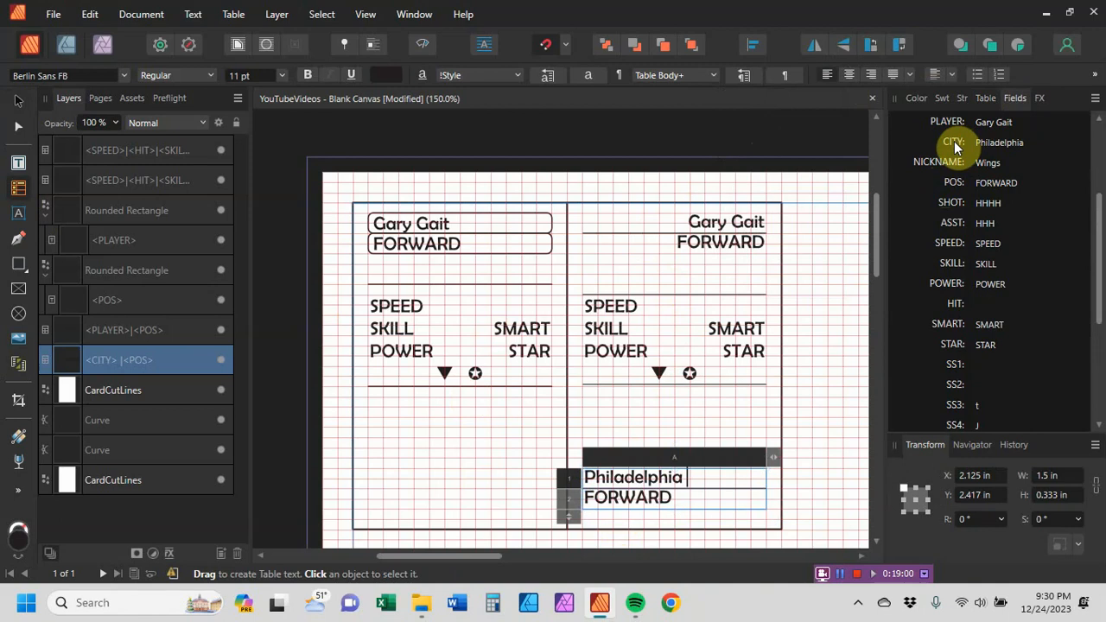
pyautogui.doubleClick(955, 165)
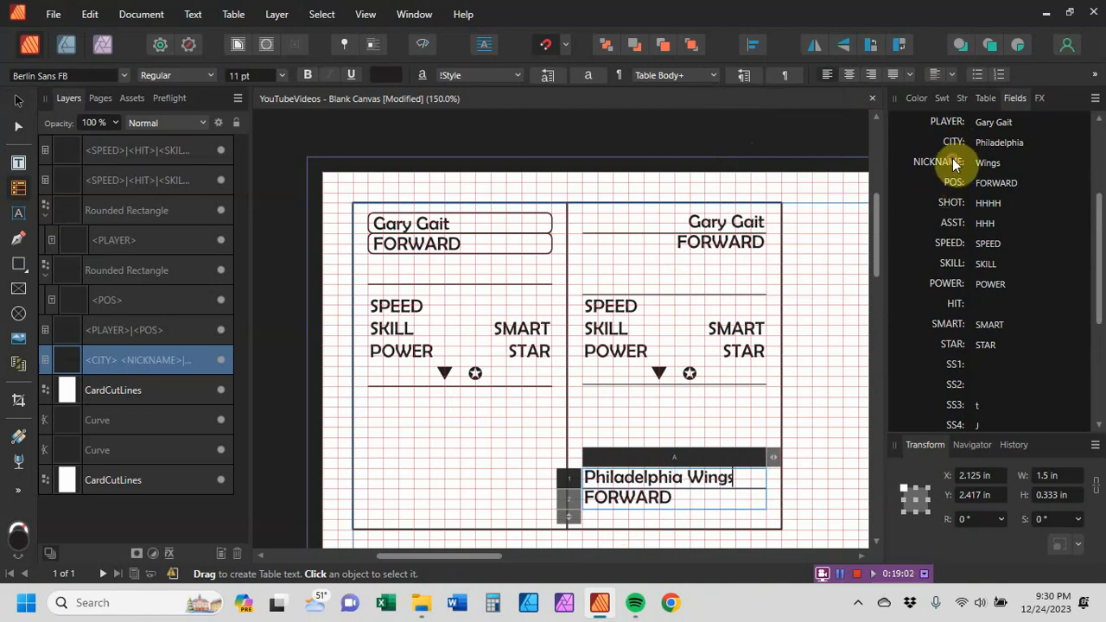
# Replace the position field in the lower table's second row with the SEASON merge field
pyautogui.click(695, 499)
pyautogui.moveTo(695, 499); pyautogui.dragTo(576, 494)
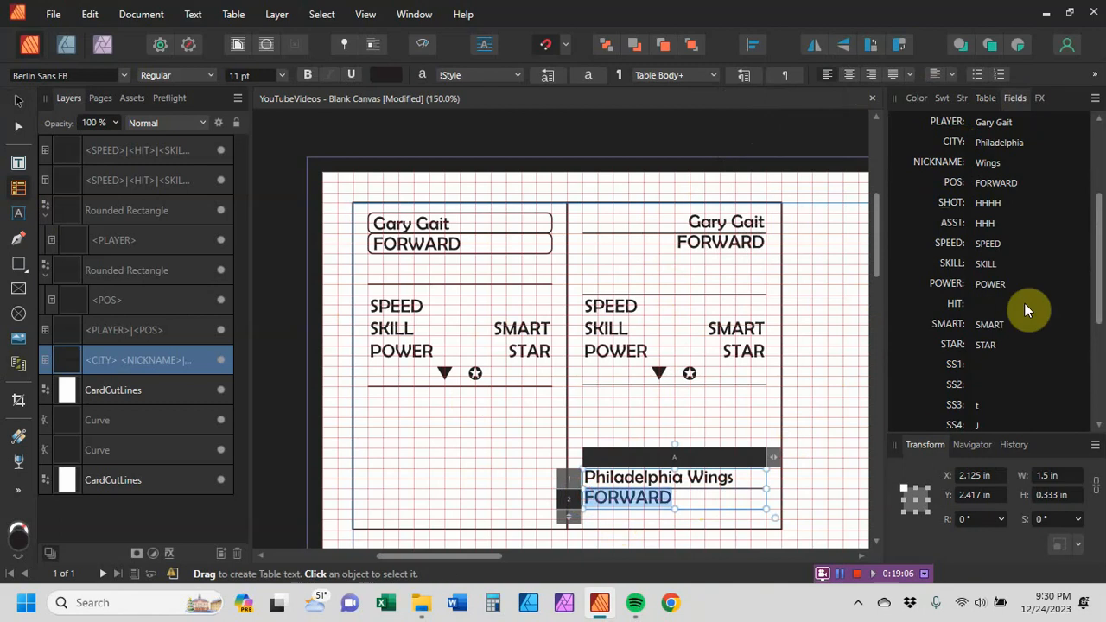
pyautogui.scroll(-1, 955, 265)
pyautogui.scroll(-4, 954, 265)
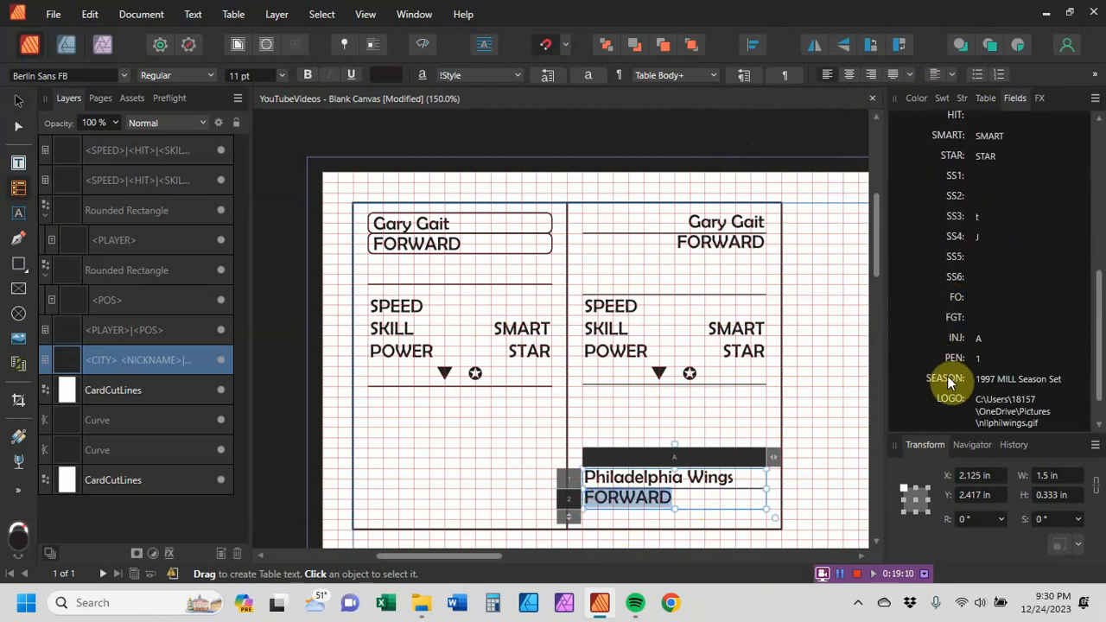
pyautogui.doubleClick(948, 379)
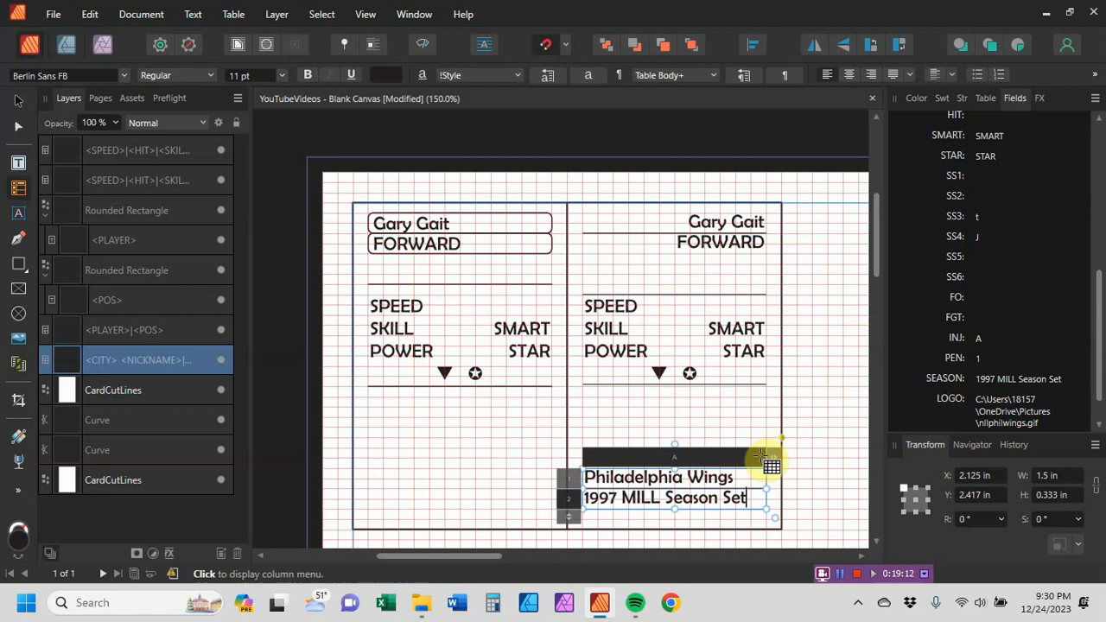
# Set the text in both rows of the team and season table to 9 pt
pyautogui.click(751, 495)
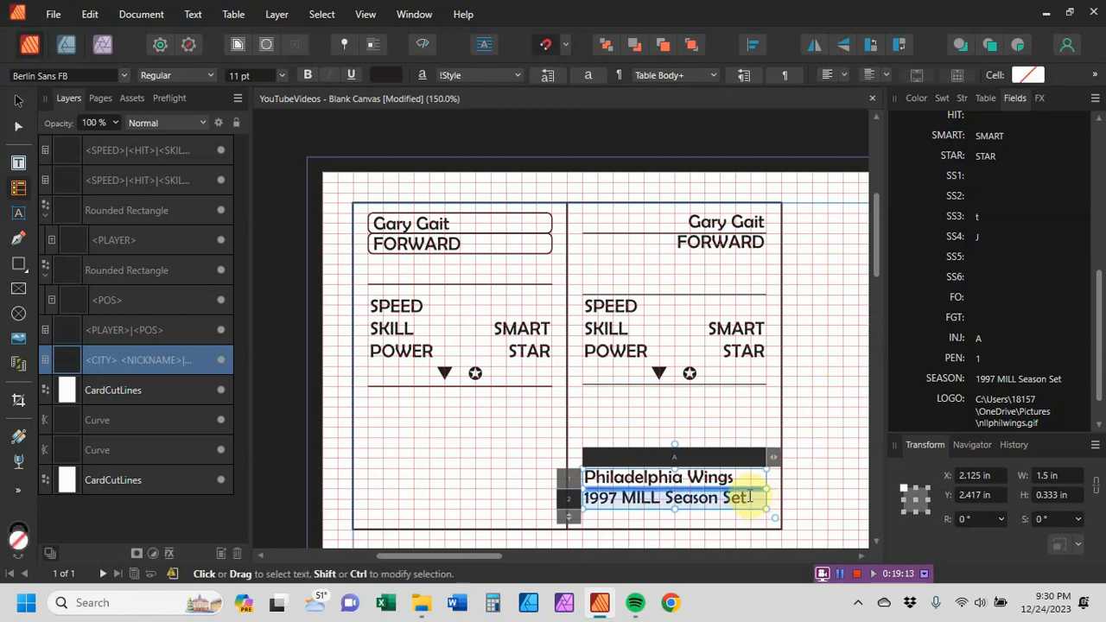
pyautogui.click(672, 460)
pyautogui.click(279, 75)
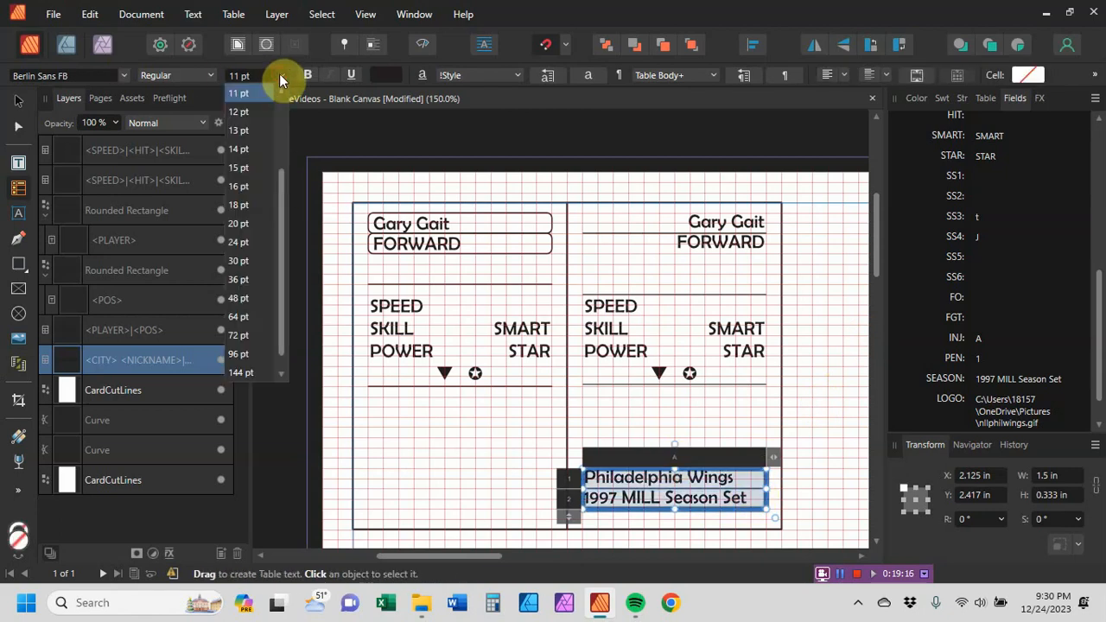
pyautogui.click(279, 75)
pyautogui.click(279, 74)
pyautogui.scroll(2, 281, 90)
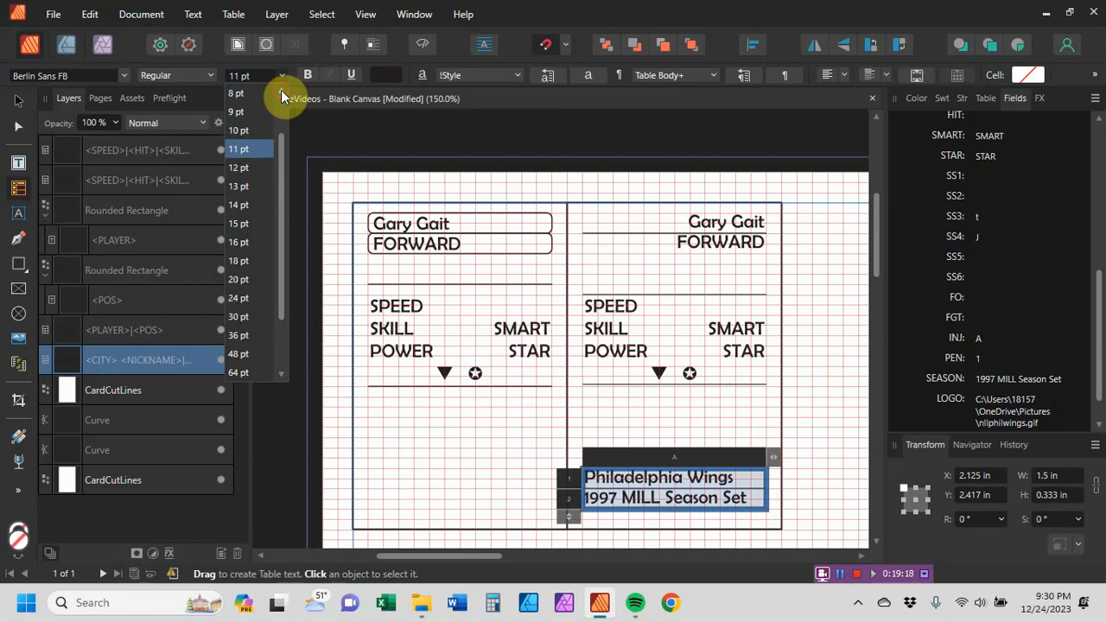
pyautogui.click(252, 108)
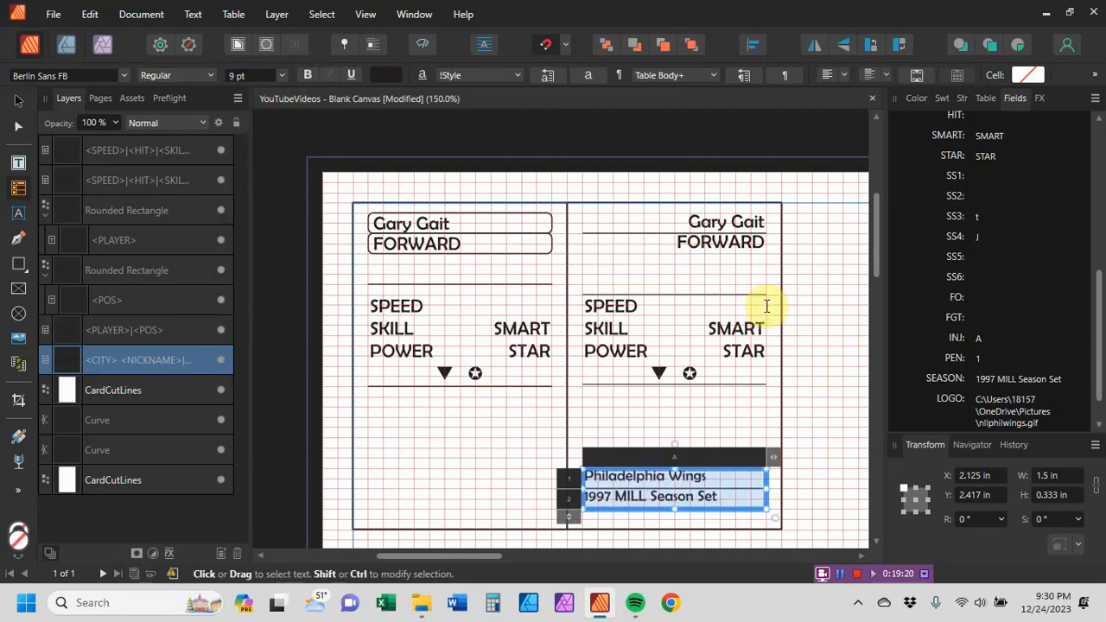
# Center the team and season table's text vertically in its cells with left alignment, and deselect the table
pyautogui.click(886, 77)
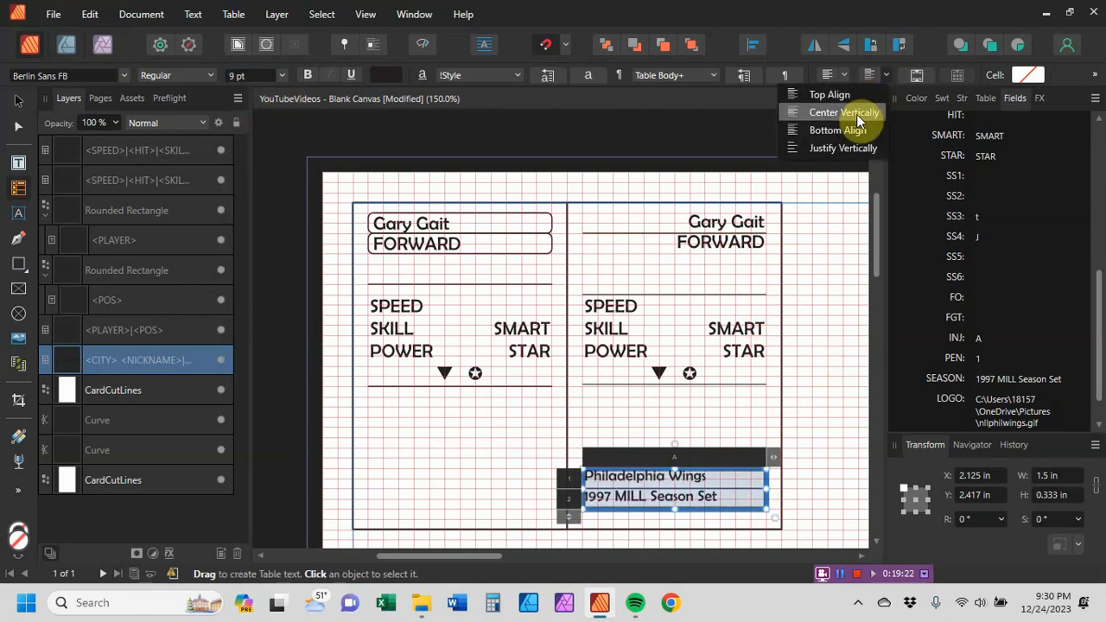
pyautogui.click(859, 112)
pyautogui.click(840, 75)
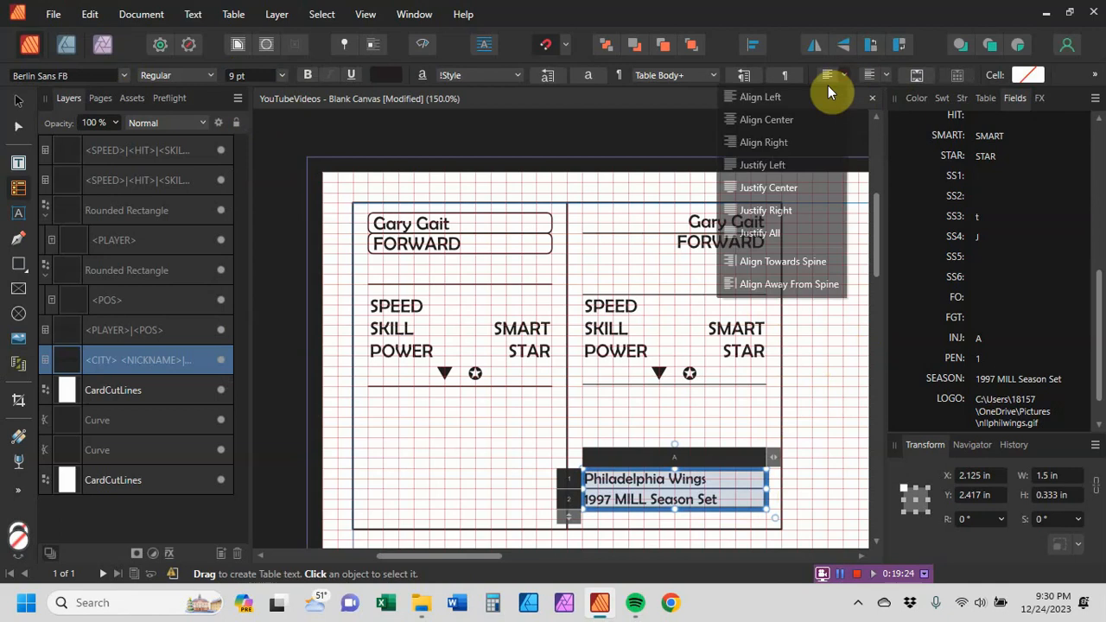
pyautogui.click(789, 92)
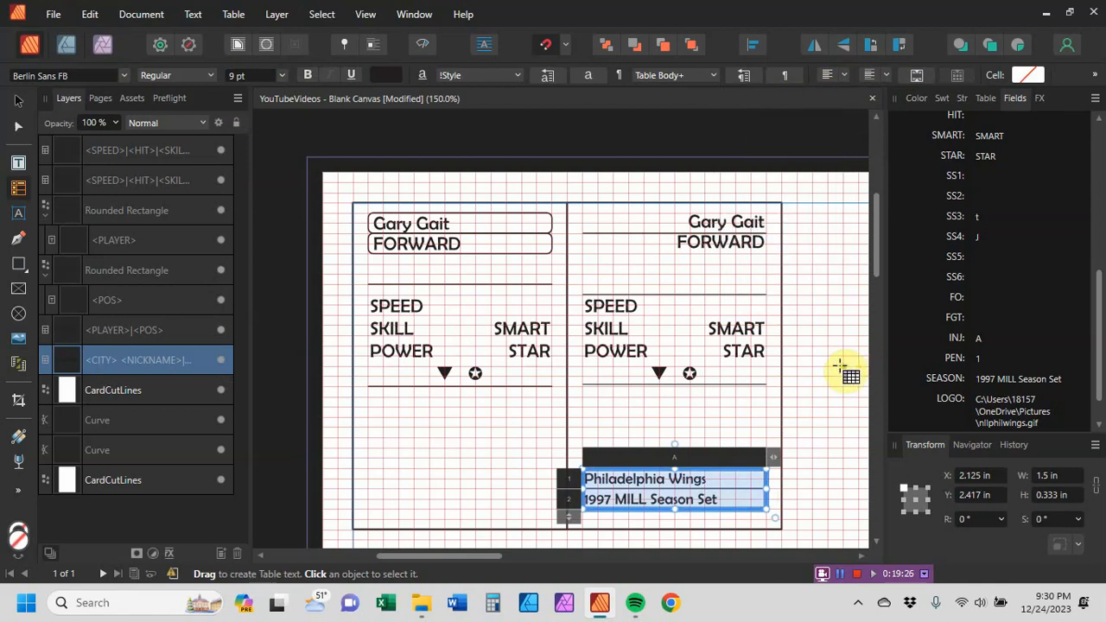
pyautogui.press('Escape')
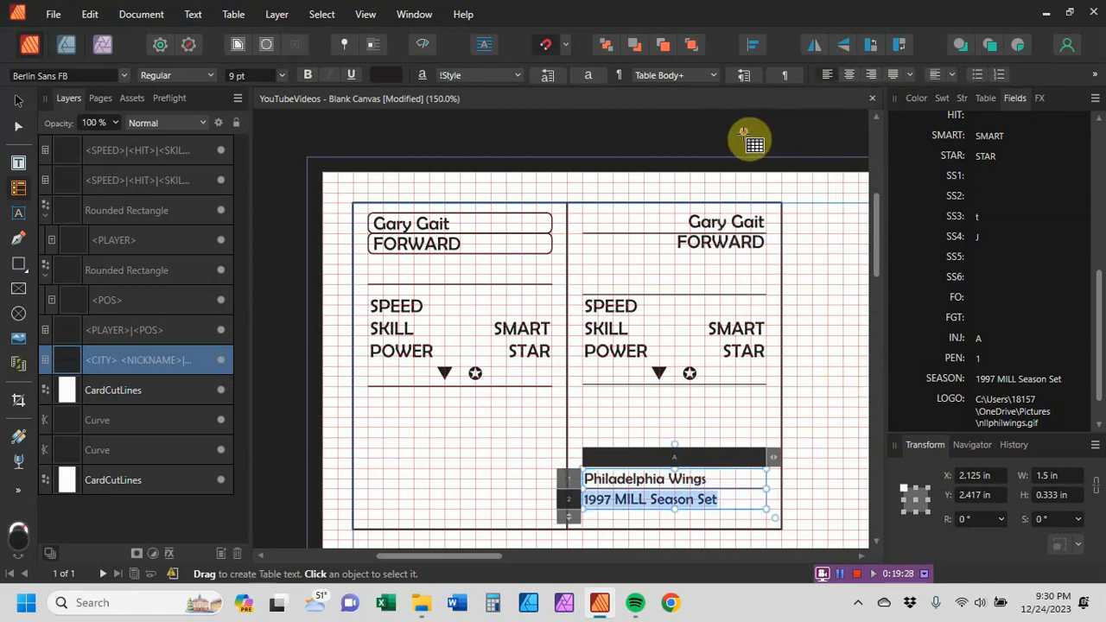
pyautogui.click(747, 133)
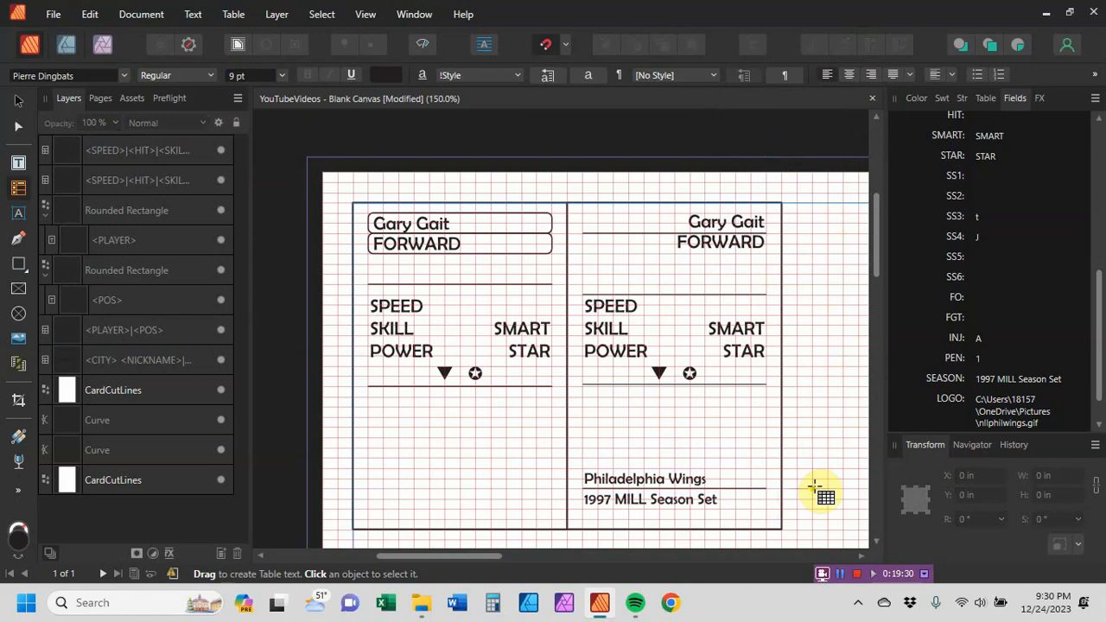
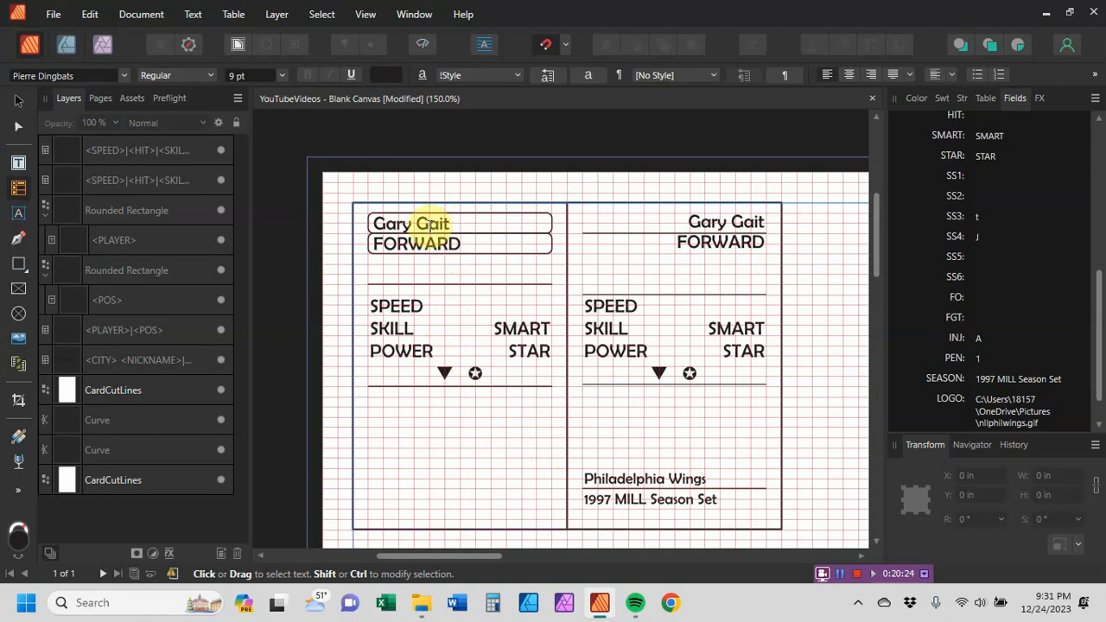
# Duplicate the player name's rounded box and move the duplicated box down to Y 2.417 in on the same card
pyautogui.click(130, 207)
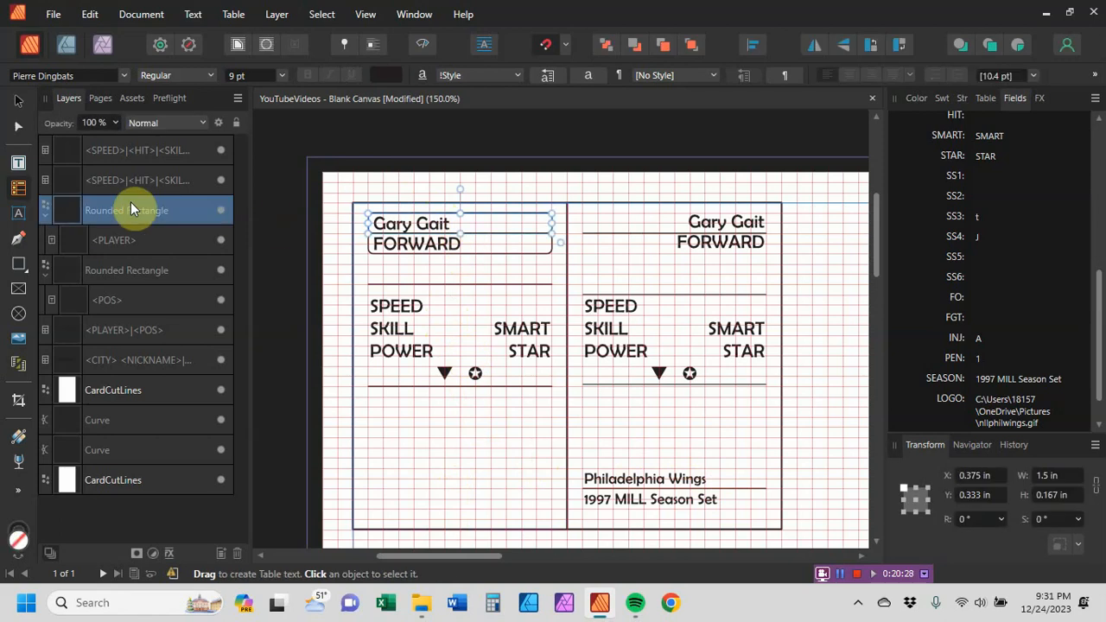
pyautogui.hotkey('ctrl', 'j')
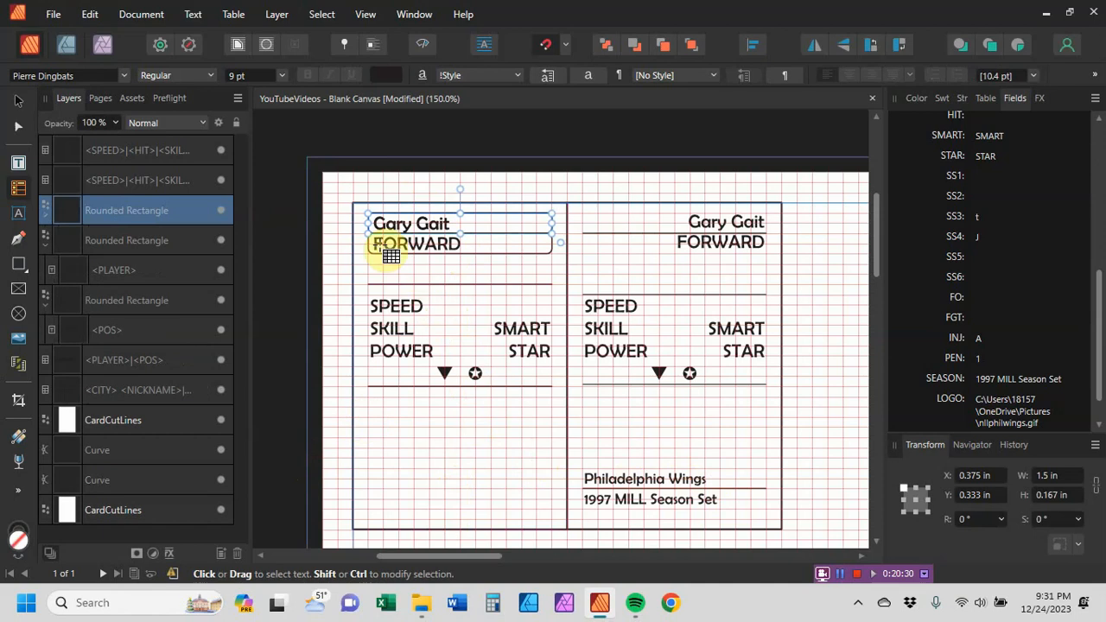
pyautogui.click(106, 241)
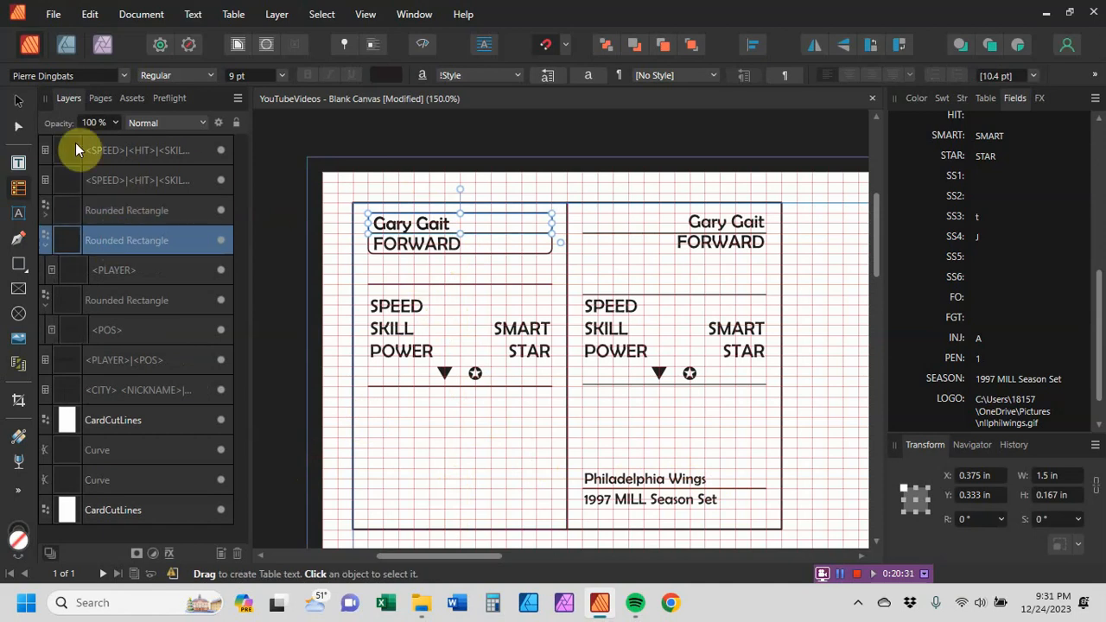
pyautogui.click(18, 102)
pyautogui.moveTo(511, 241); pyautogui.dragTo(513, 496)
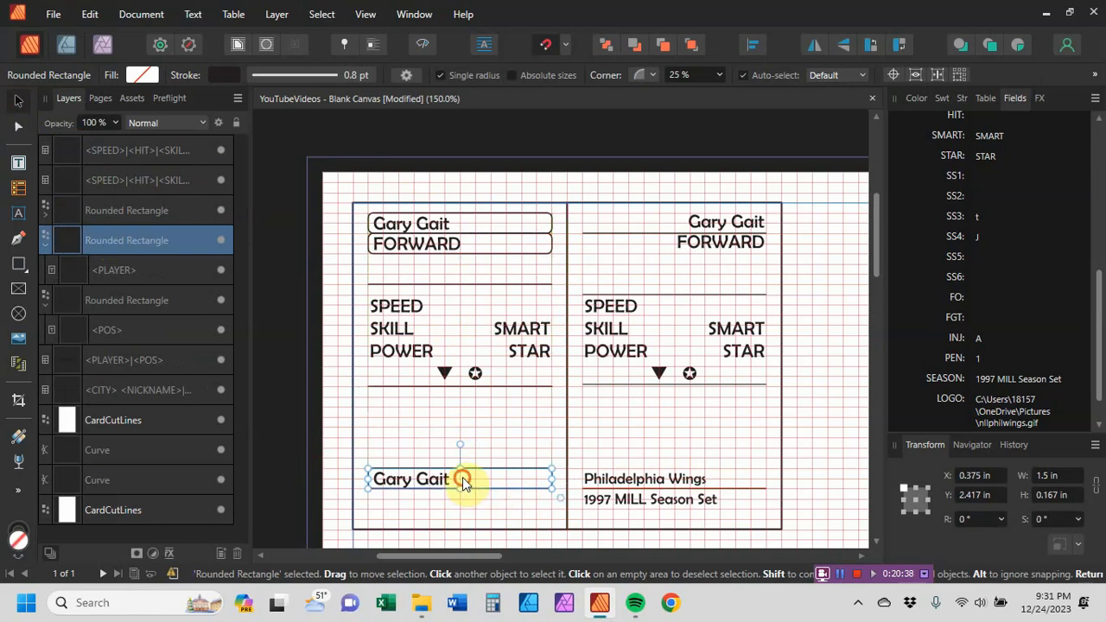
# Replace the player field in the lower rounded box with the CITY and NICKNAME merge fields
pyautogui.doubleClick(461, 477)
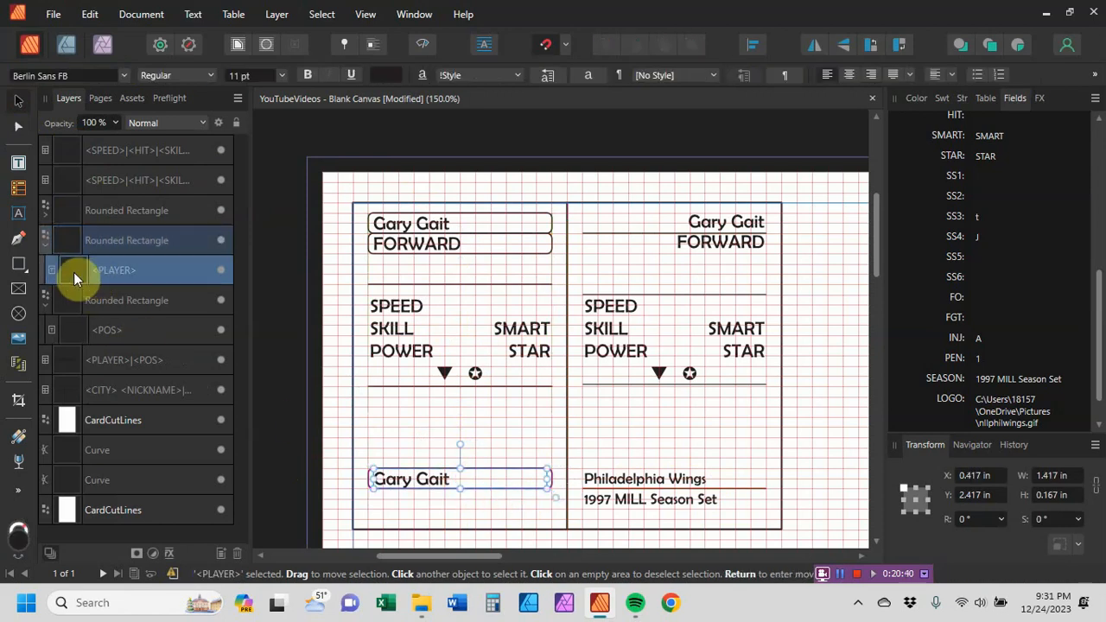
pyautogui.click(18, 163)
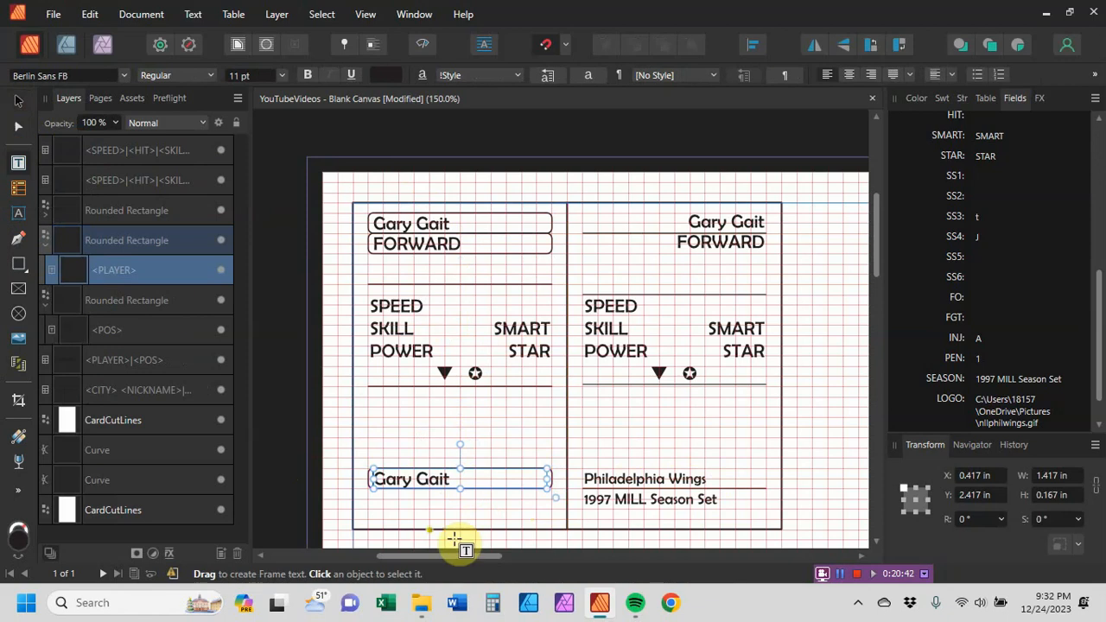
pyautogui.moveTo(451, 480); pyautogui.dragTo(376, 480)
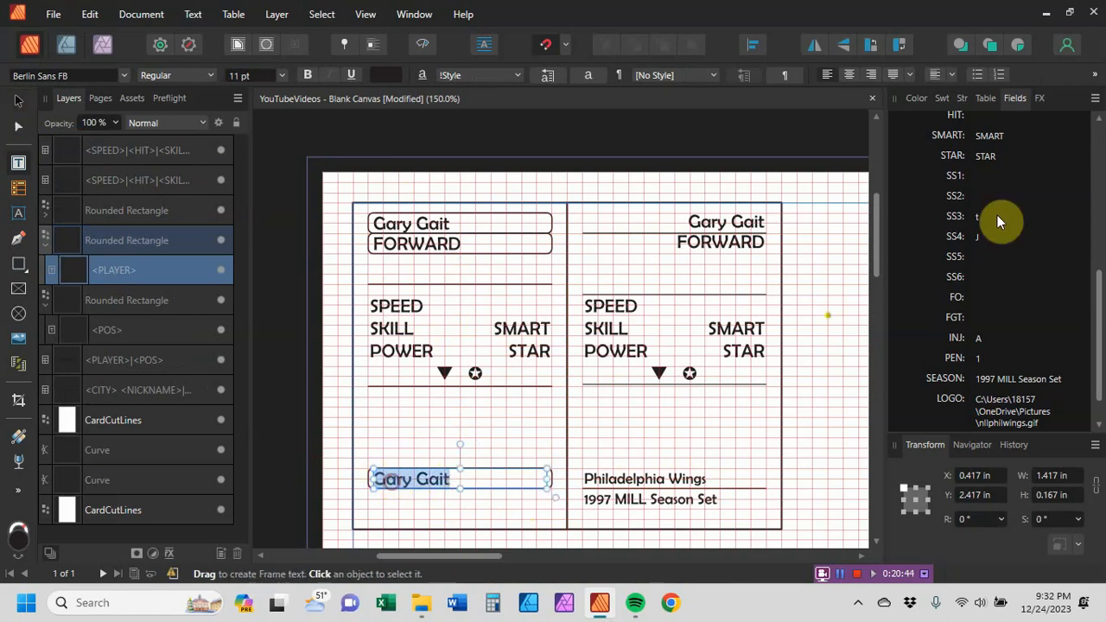
pyautogui.scroll(5, 965, 378)
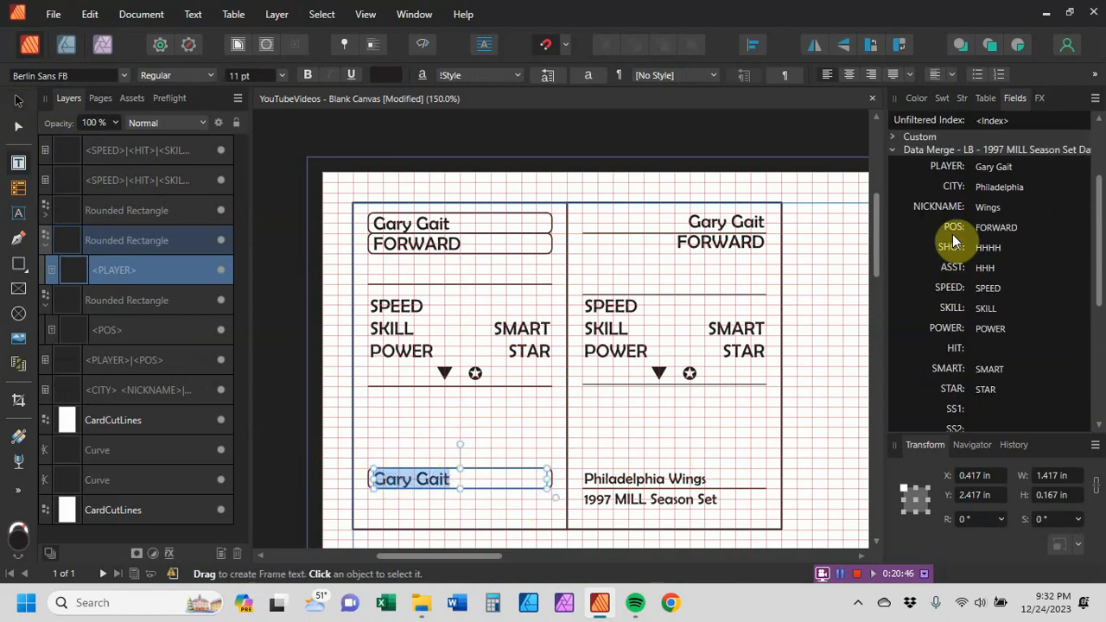
pyautogui.doubleClick(949, 185)
pyautogui.scroll(3, 949, 191)
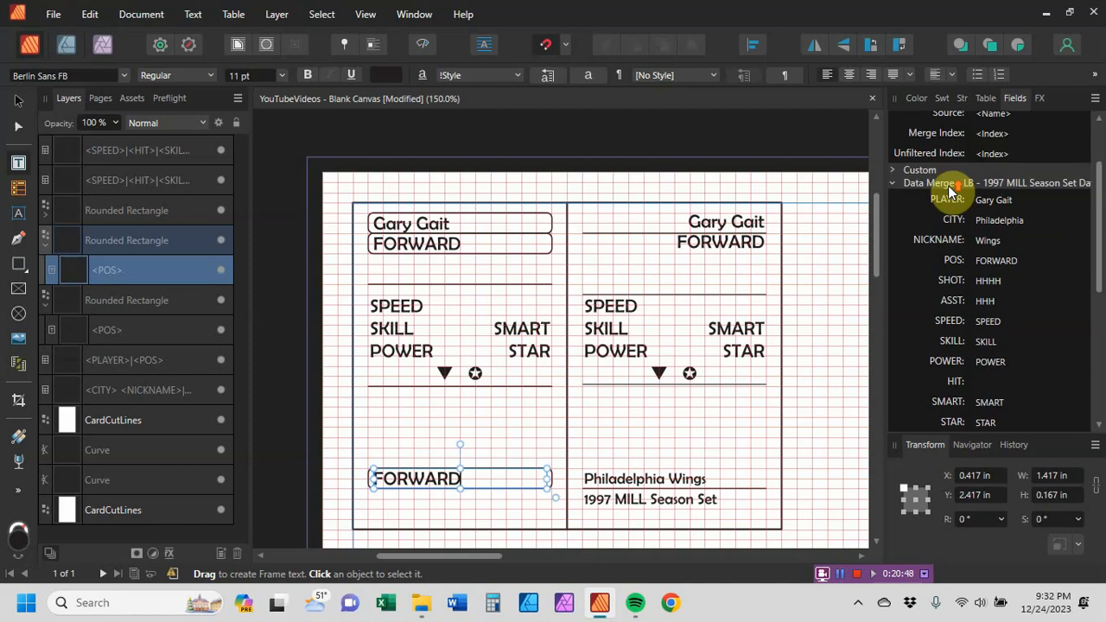
pyautogui.moveTo(462, 478); pyautogui.dragTo(372, 478)
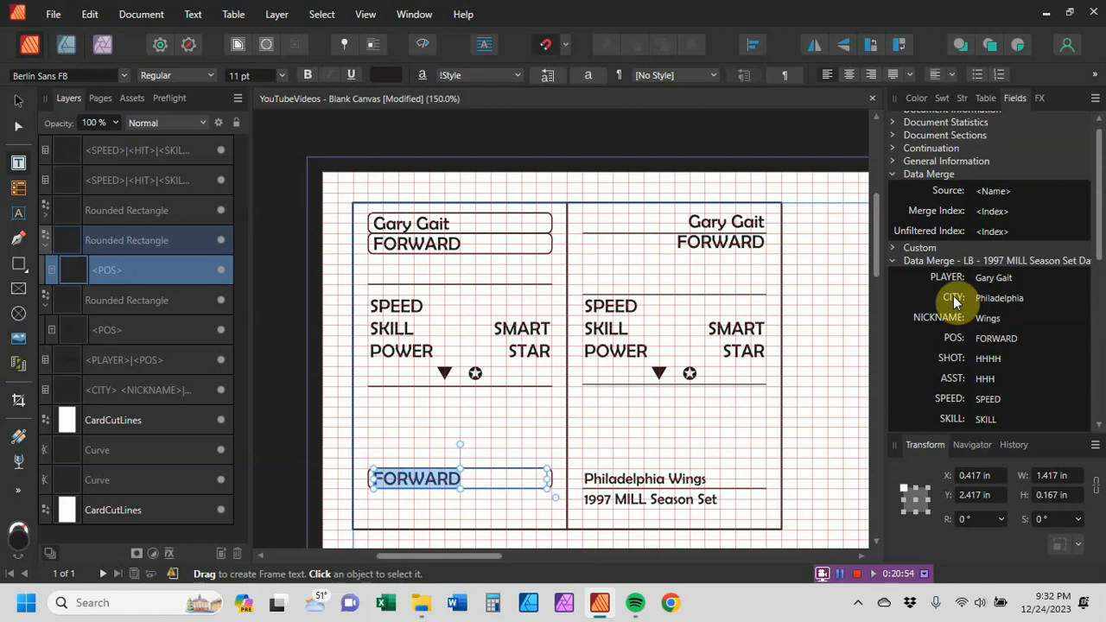
pyautogui.scroll(-2, 955, 296)
pyautogui.scroll(1, 958, 296)
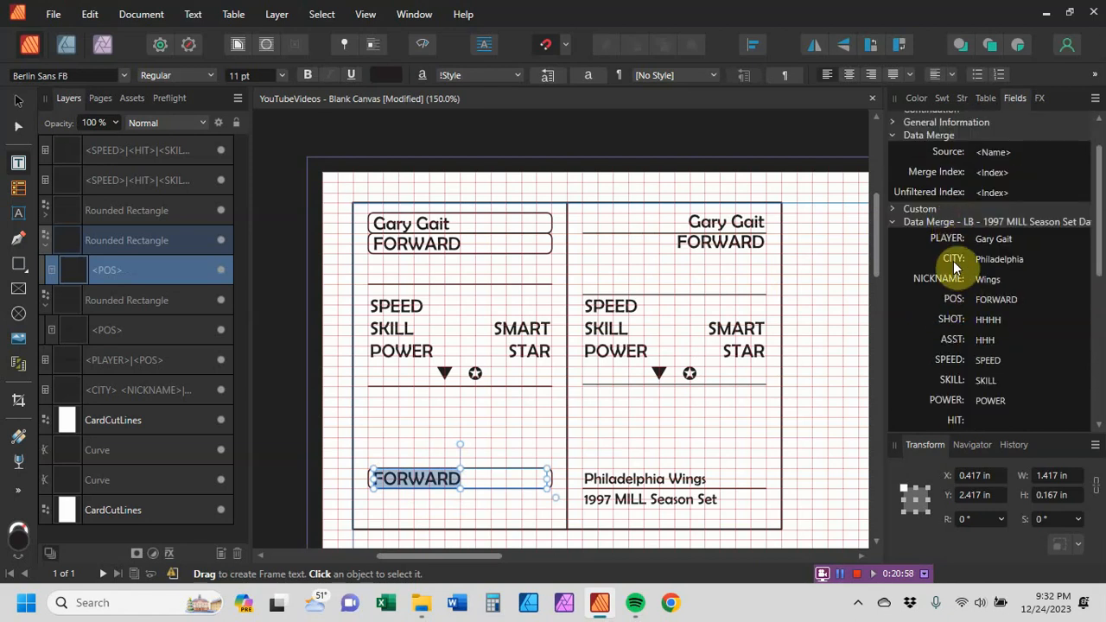
pyautogui.doubleClick(954, 259)
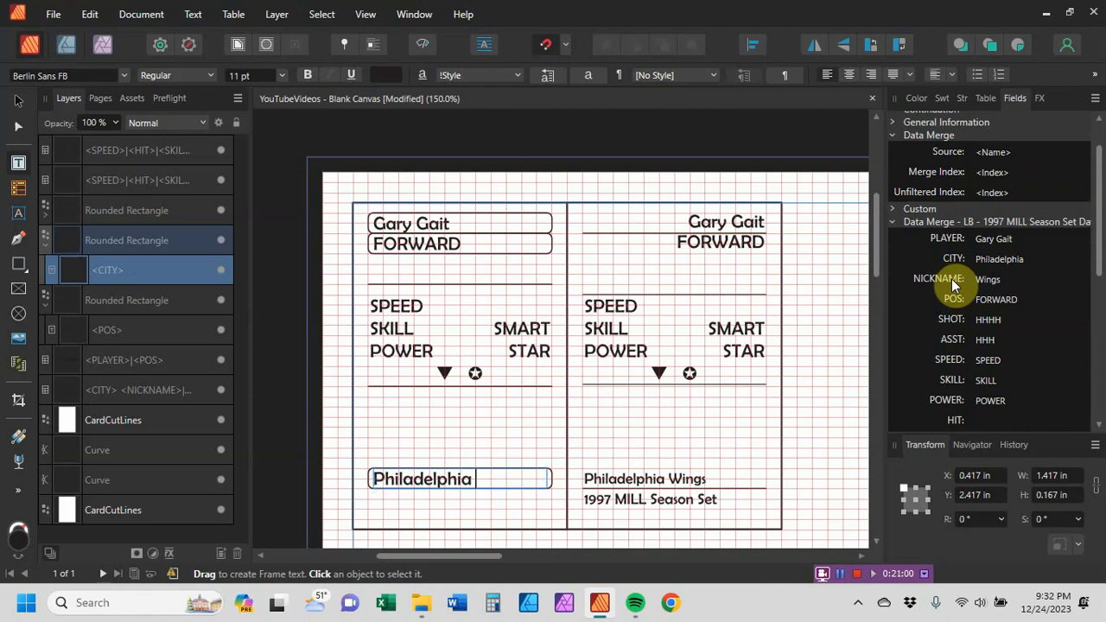
pyautogui.doubleClick(954, 282)
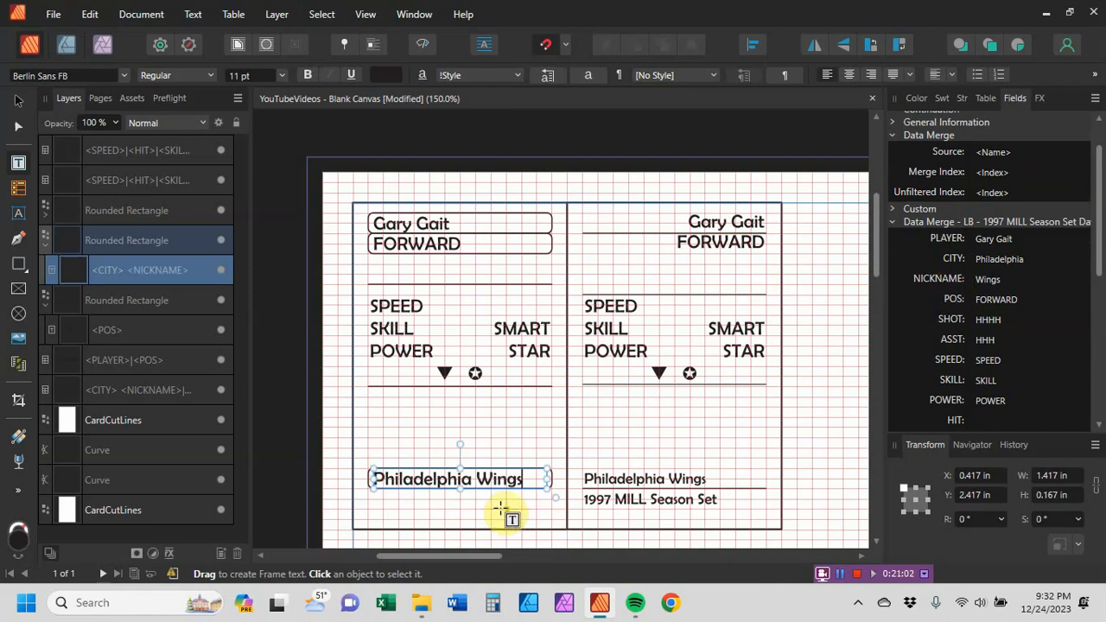
# Take the team text frame out of its rounded rectangle and delete that rectangle
pyautogui.doubleClick(114, 273)
pyautogui.click(62, 271)
pyautogui.moveTo(55, 276); pyautogui.dragTo(47, 230)
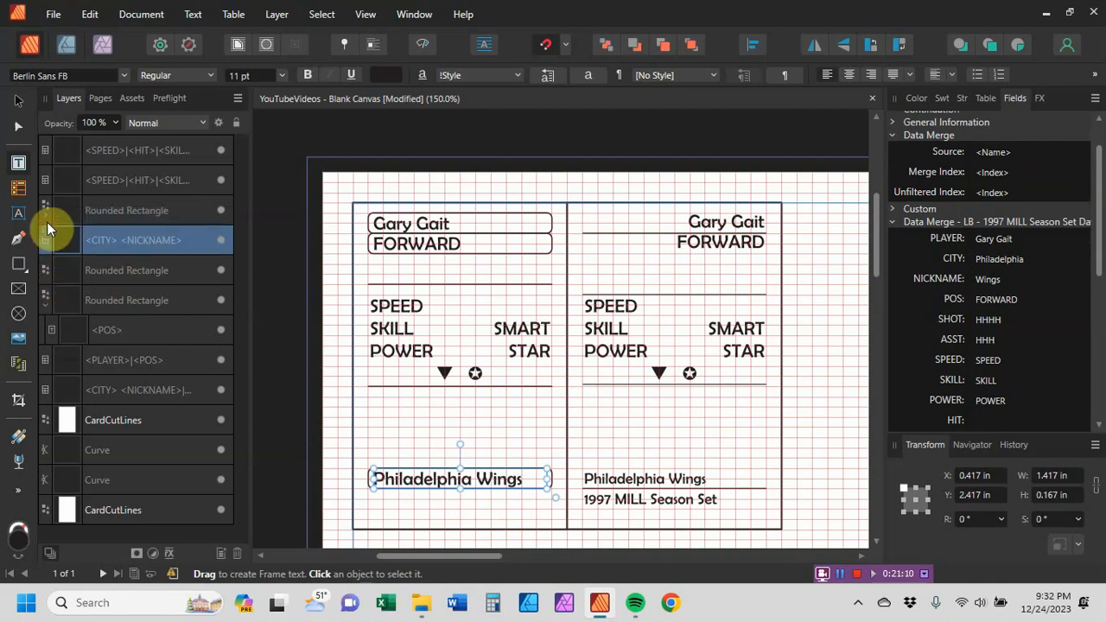
pyautogui.click(98, 270)
pyautogui.press('Delete')
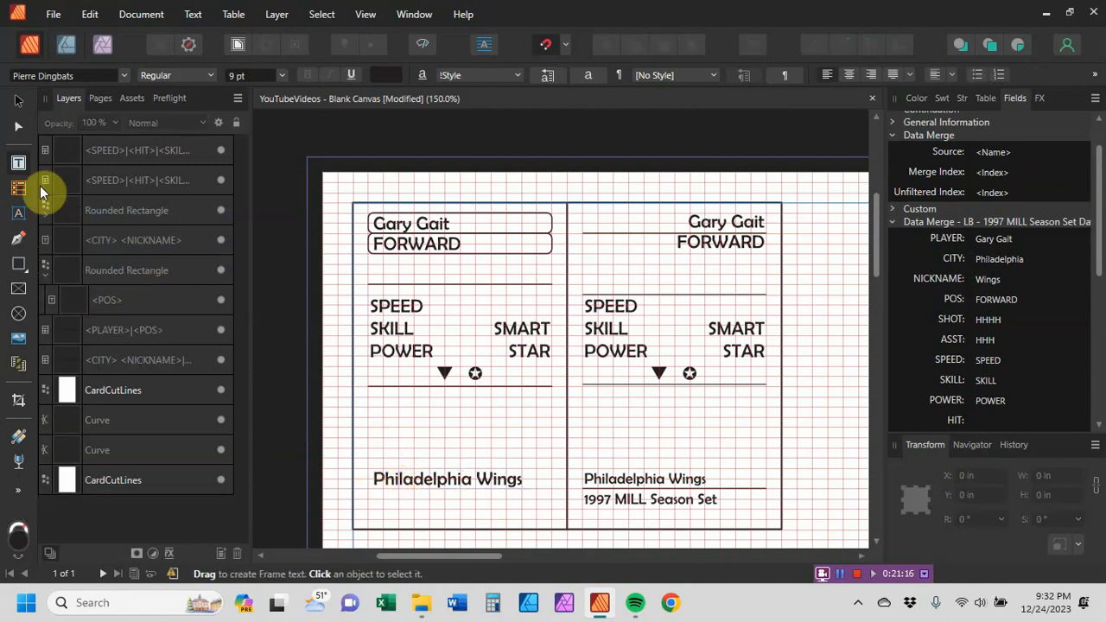
# Duplicate the line below the ratings and move the copy directly under the team text, at Y 2.583 in
pyautogui.click(125, 425)
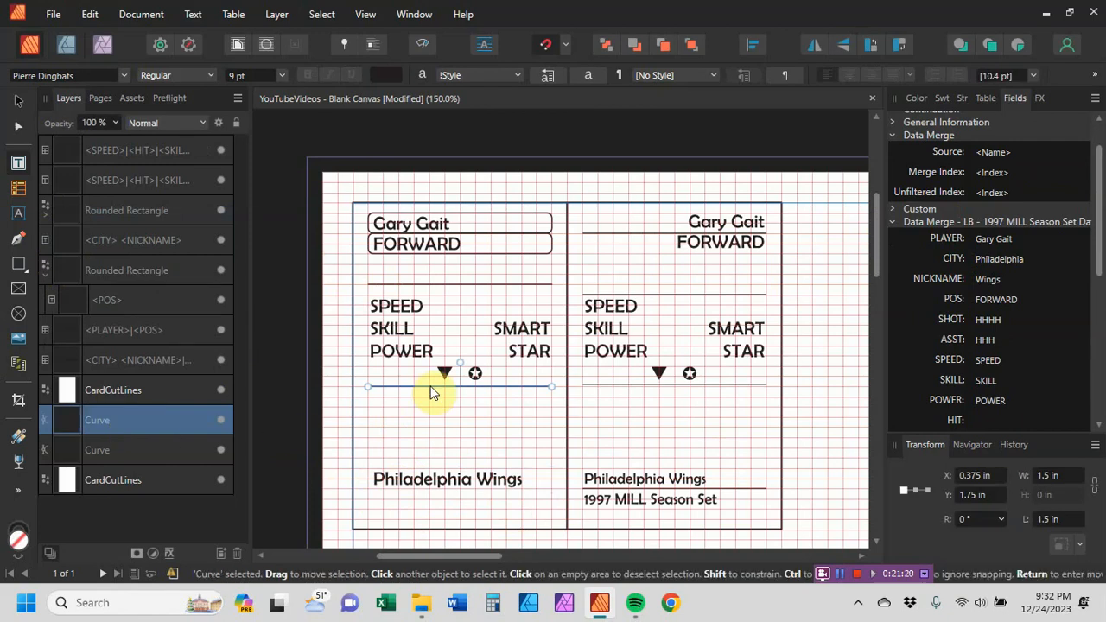
pyautogui.hotkey('ctrl', 'j')
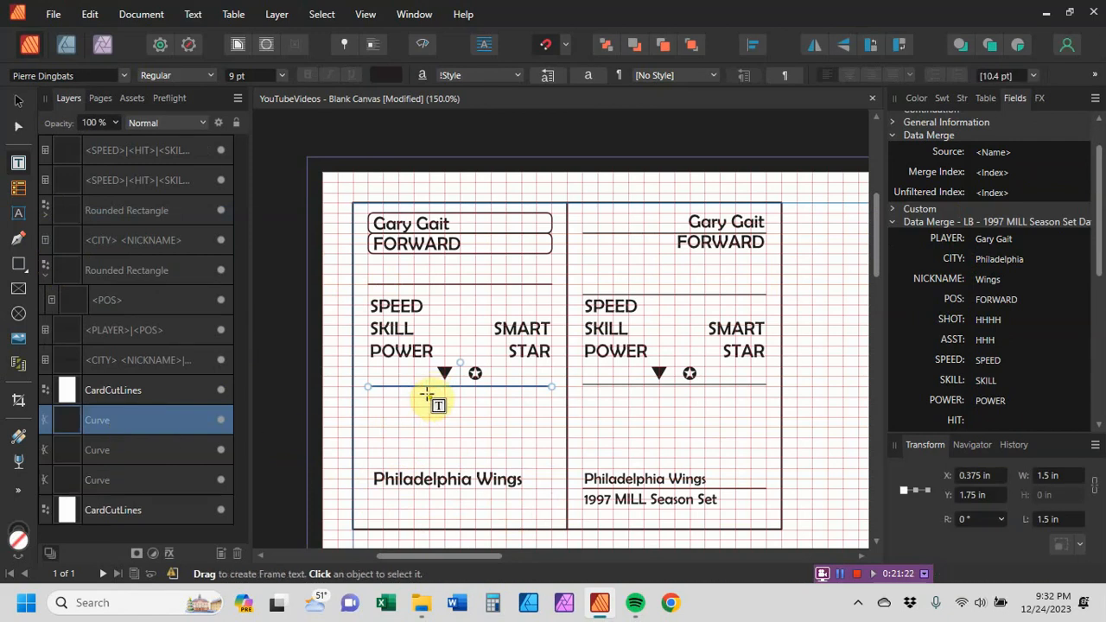
pyautogui.click(18, 102)
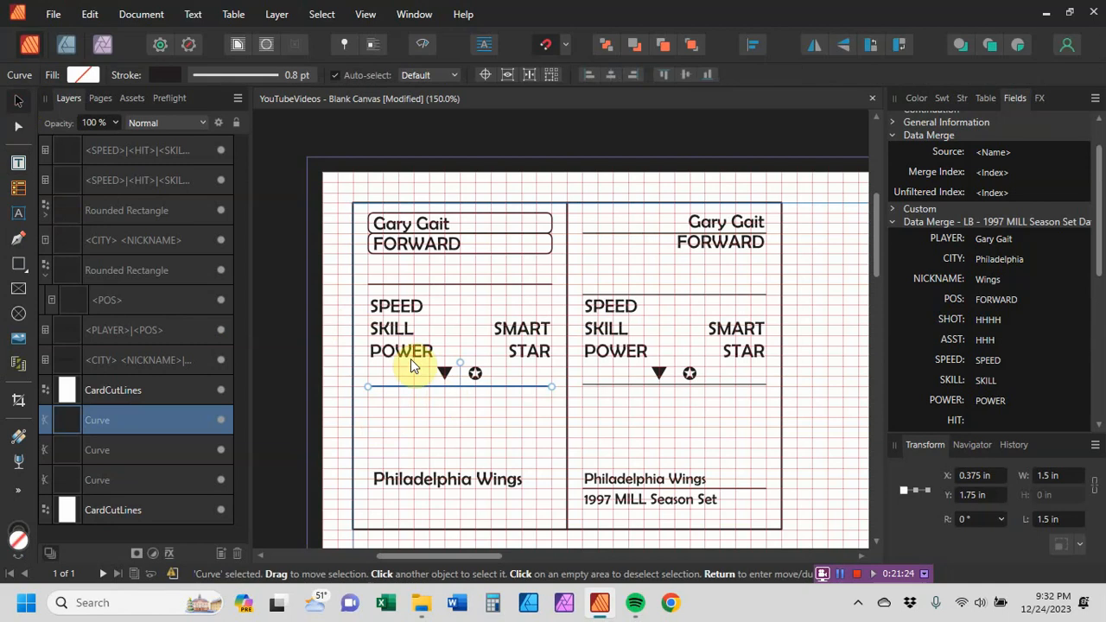
pyautogui.moveTo(425, 398); pyautogui.dragTo(423, 487)
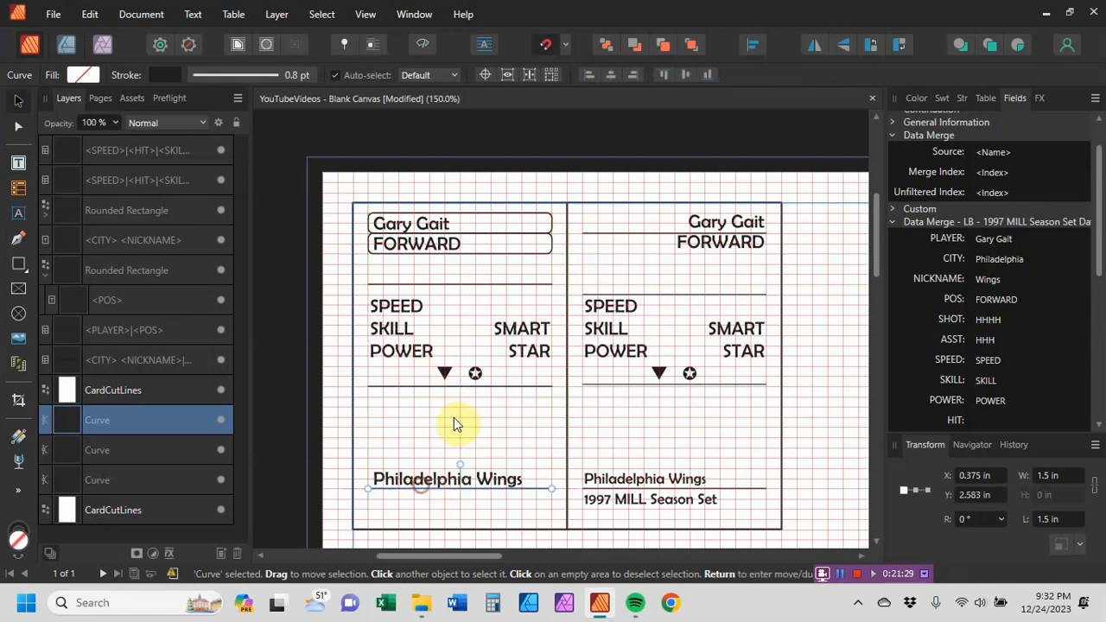
# Duplicate the team text frame, place the copy below the line at Y 2.583 in, and align both frames at X 0.375 in
pyautogui.click(115, 241)
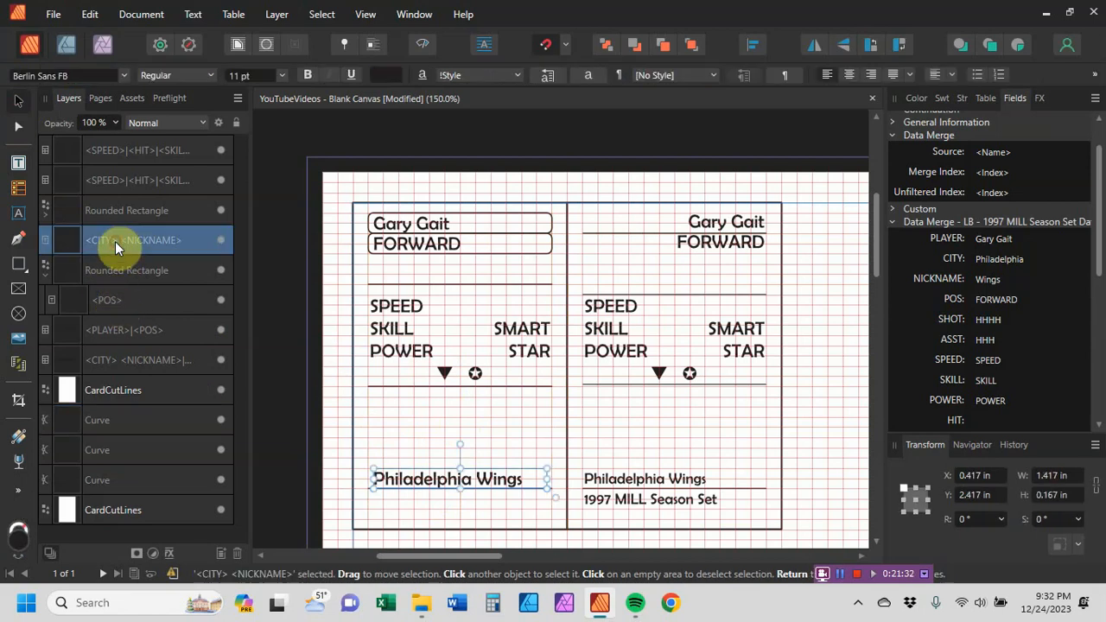
pyautogui.rightClick(115, 241)
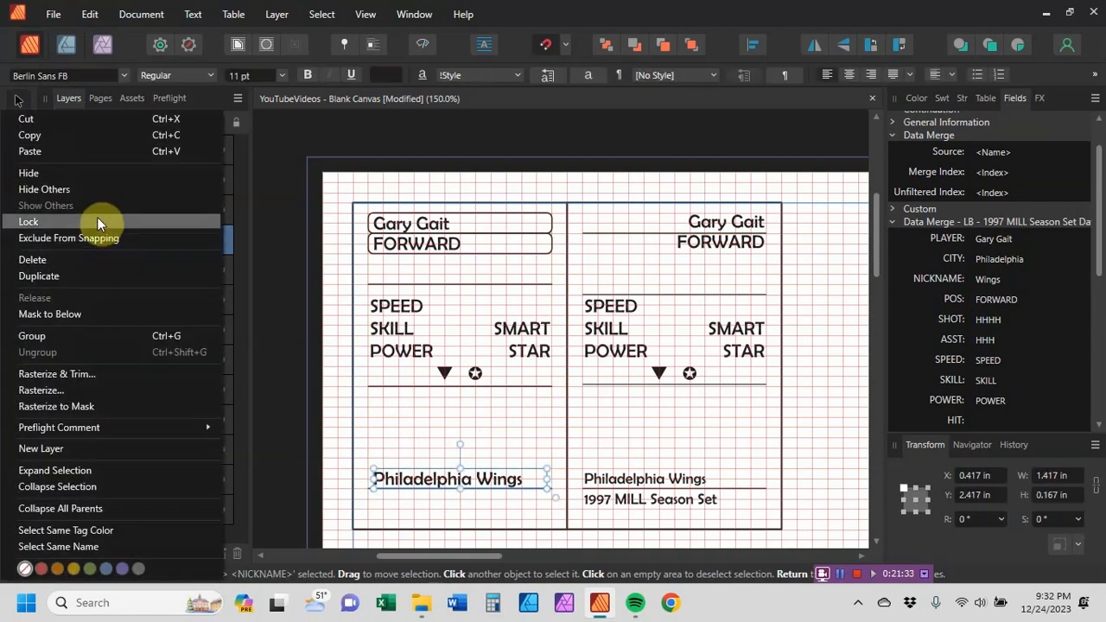
pyautogui.click(54, 276)
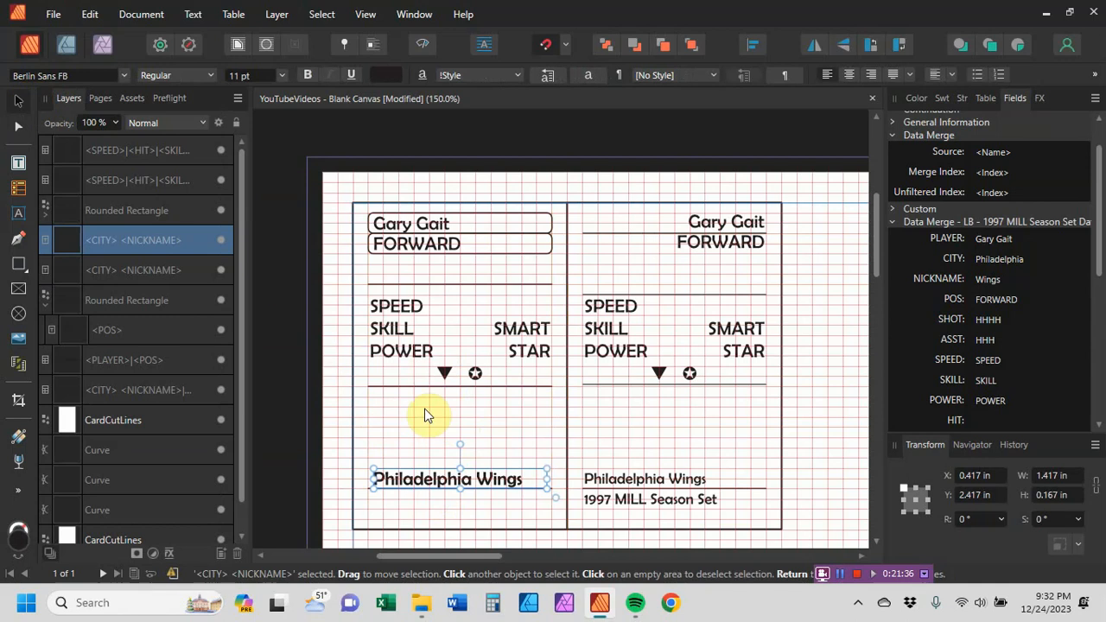
pyautogui.moveTo(449, 496)
pyautogui.mouseDown()
pyautogui.moveTo(448, 517)
pyautogui.moveTo(440, 505)
pyautogui.mouseUp()
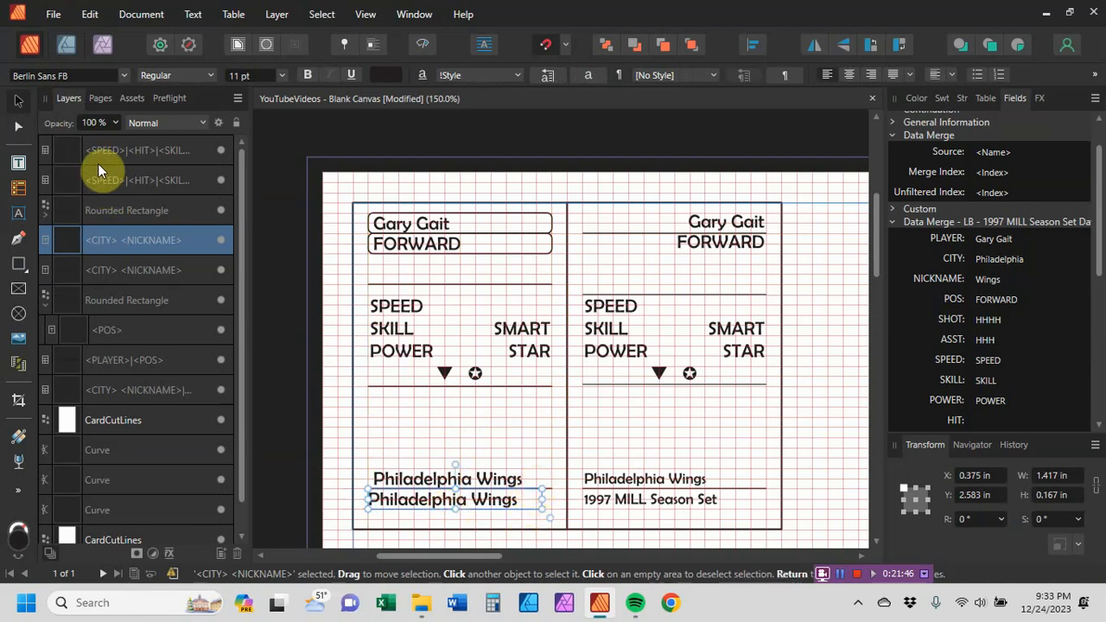
pyautogui.click(123, 271)
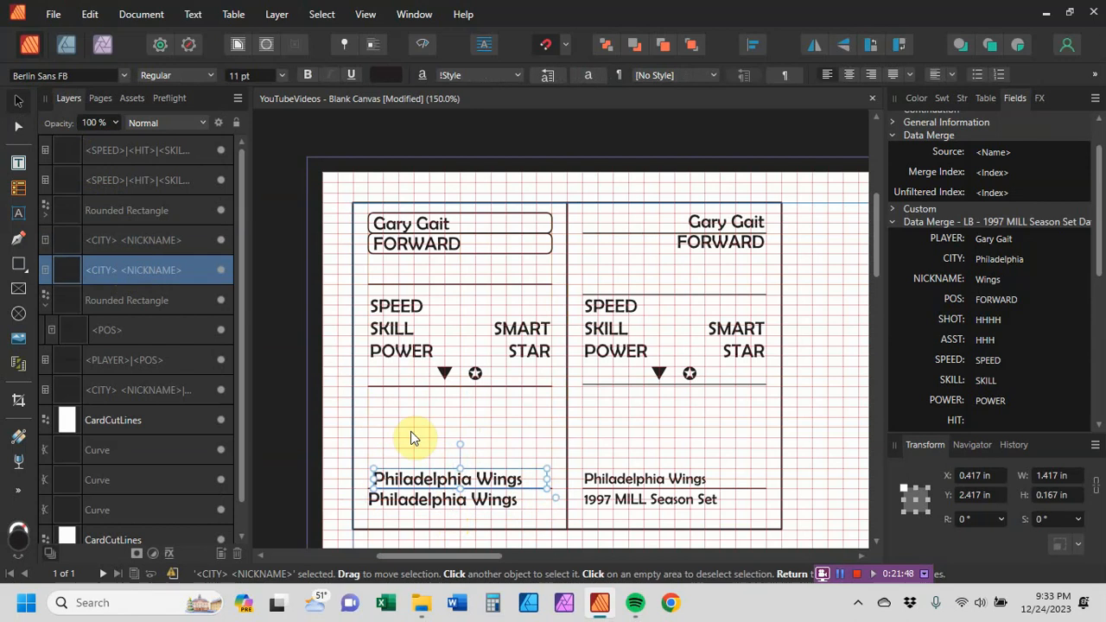
pyautogui.moveTo(473, 483)
pyautogui.mouseDown()
pyautogui.moveTo(458, 484)
pyautogui.moveTo(467, 482)
pyautogui.mouseUp()
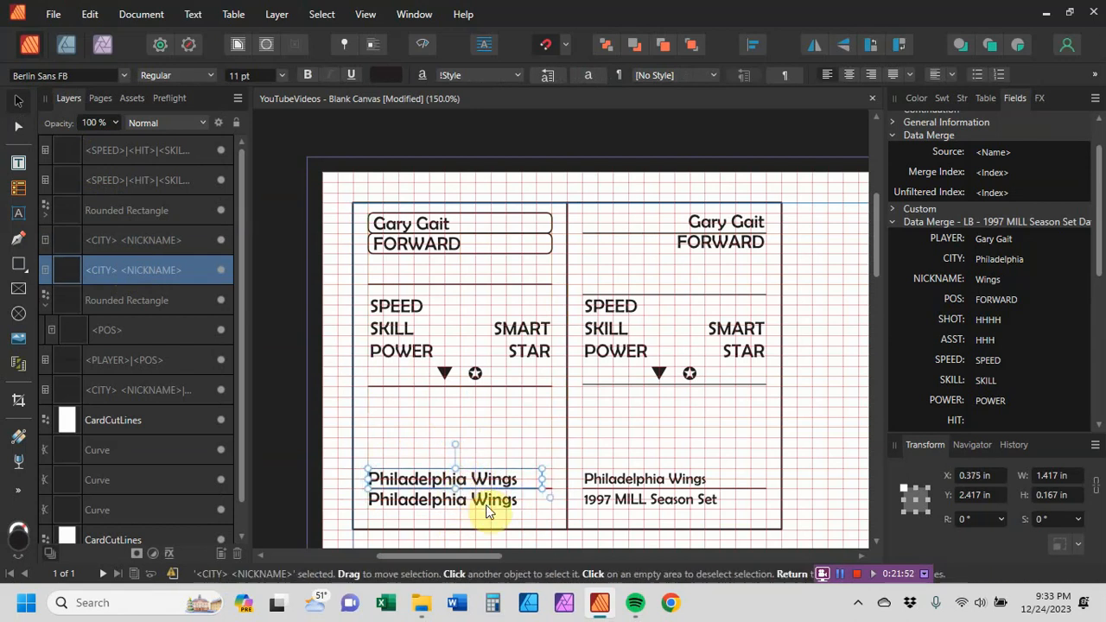
# Replace the team fields in the text frame below the line with the SEASON merge field
pyautogui.doubleClick(137, 273)
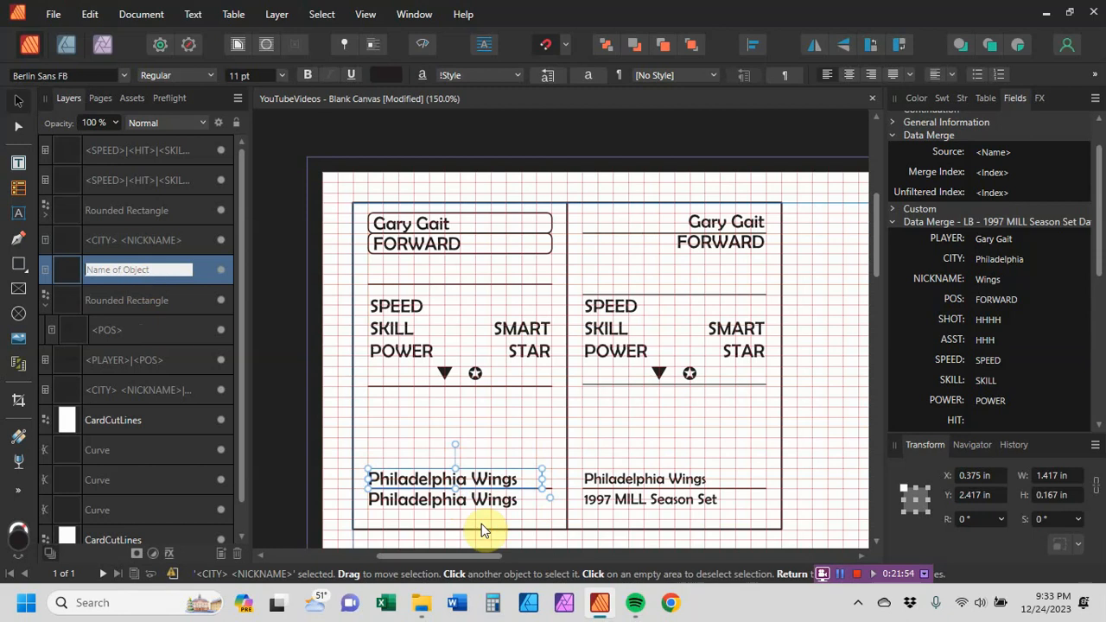
pyautogui.click(507, 498)
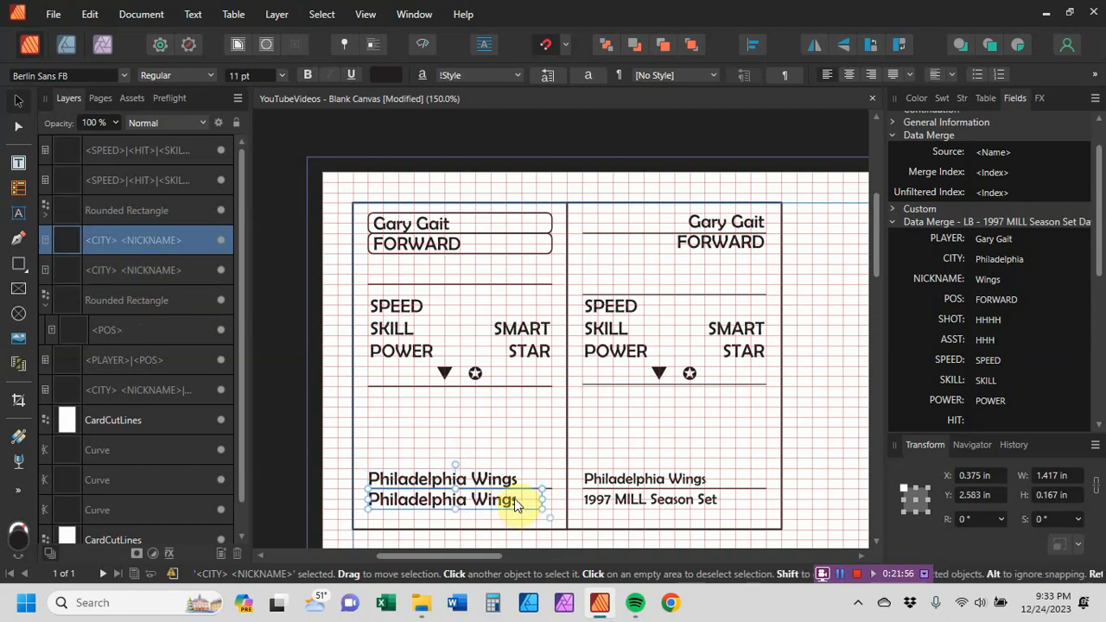
pyautogui.click(15, 165)
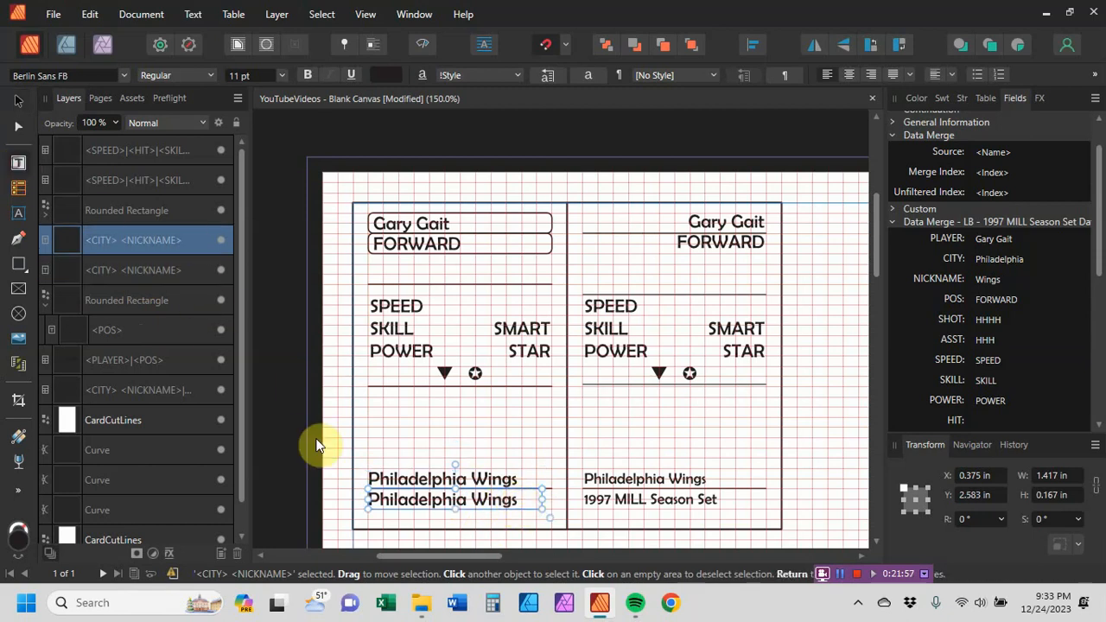
pyautogui.click(519, 500)
pyautogui.moveTo(464, 495); pyautogui.dragTo(370, 499)
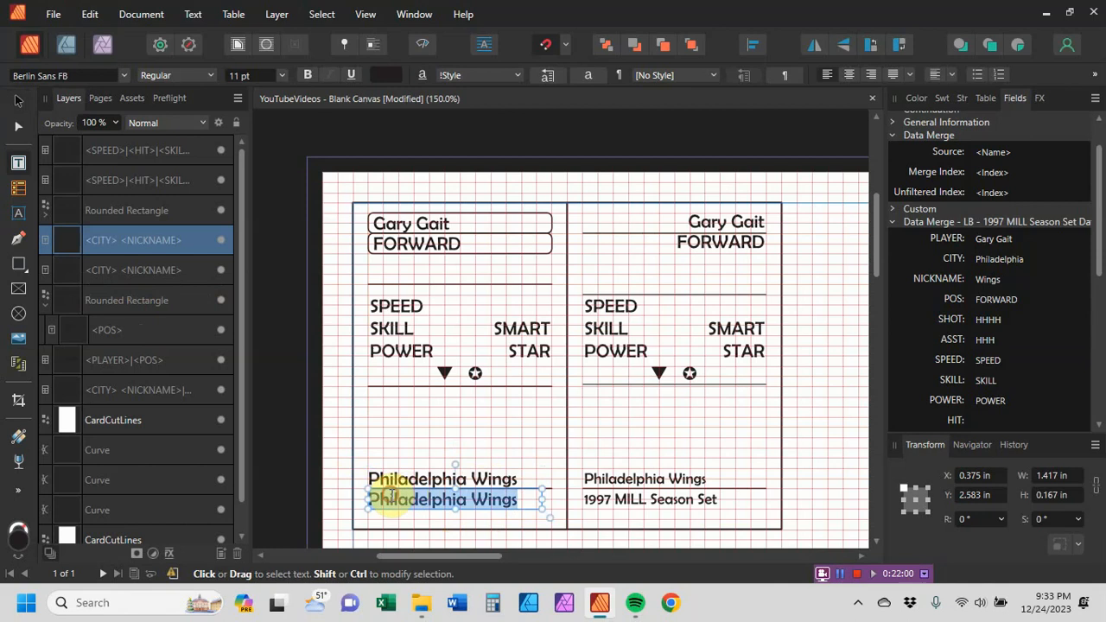
pyautogui.scroll(-5, 1096, 264)
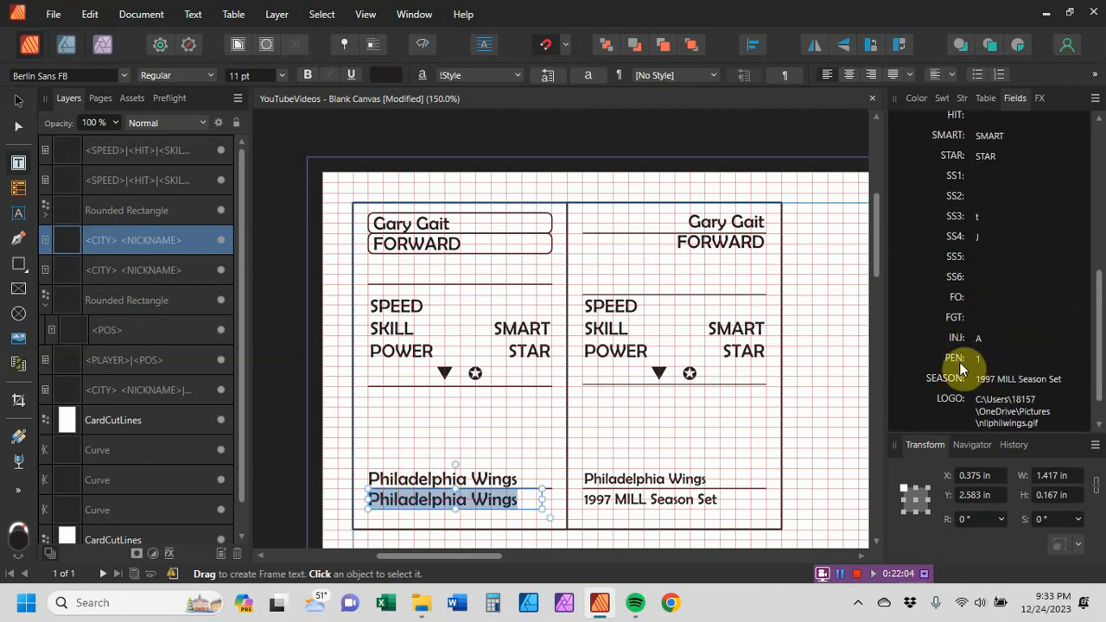
pyautogui.doubleClick(947, 378)
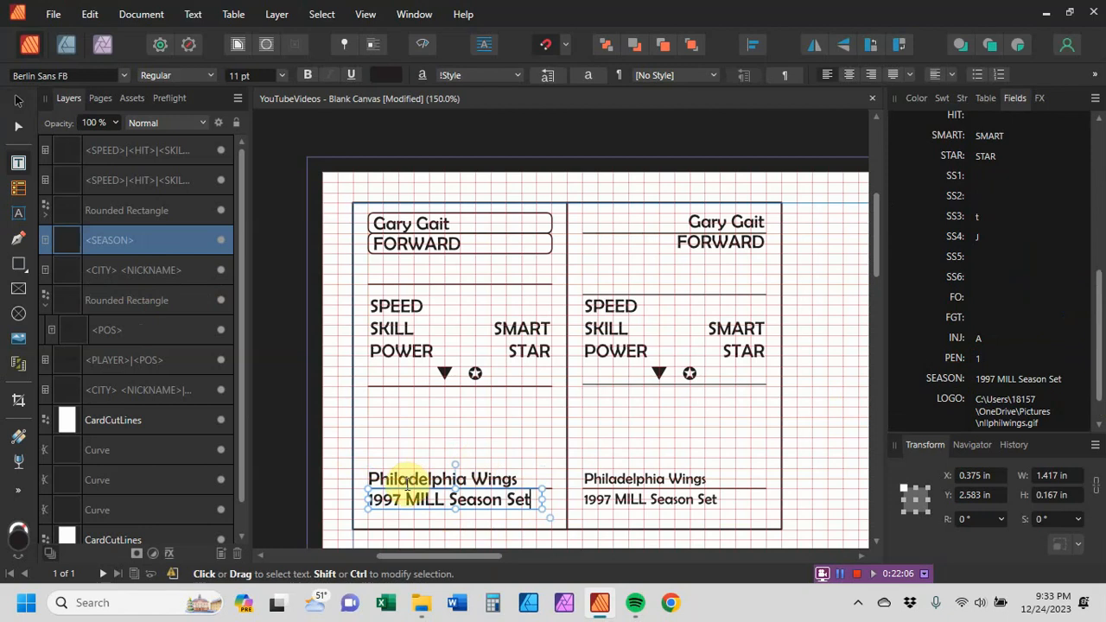
# Set the team name text on the card with the rounded boxes to 9 pt
pyautogui.click(467, 475)
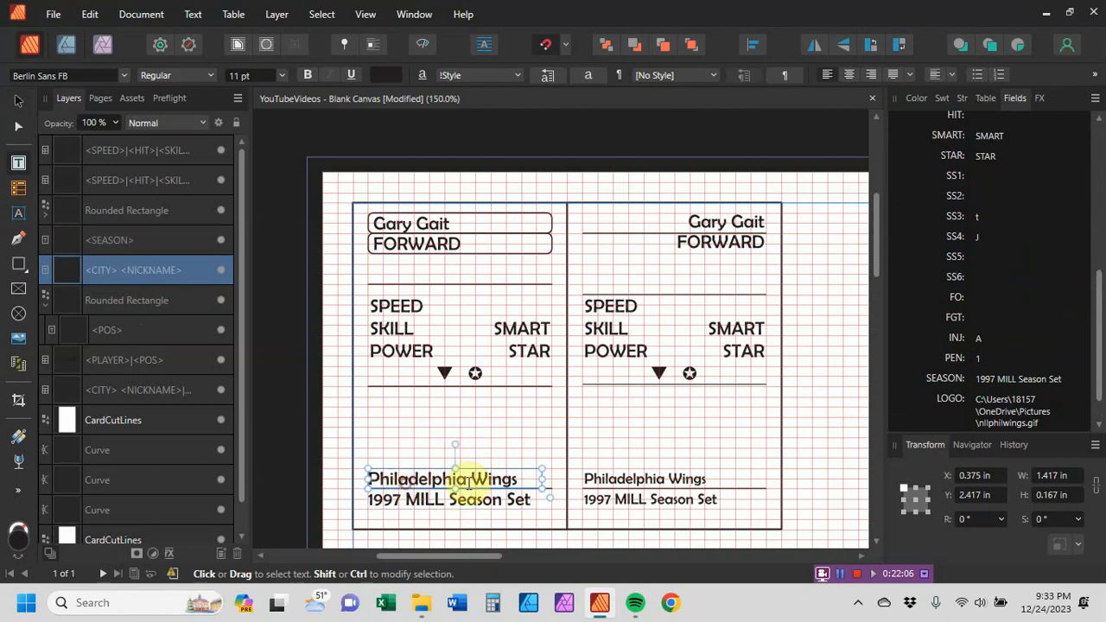
pyautogui.click(282, 75)
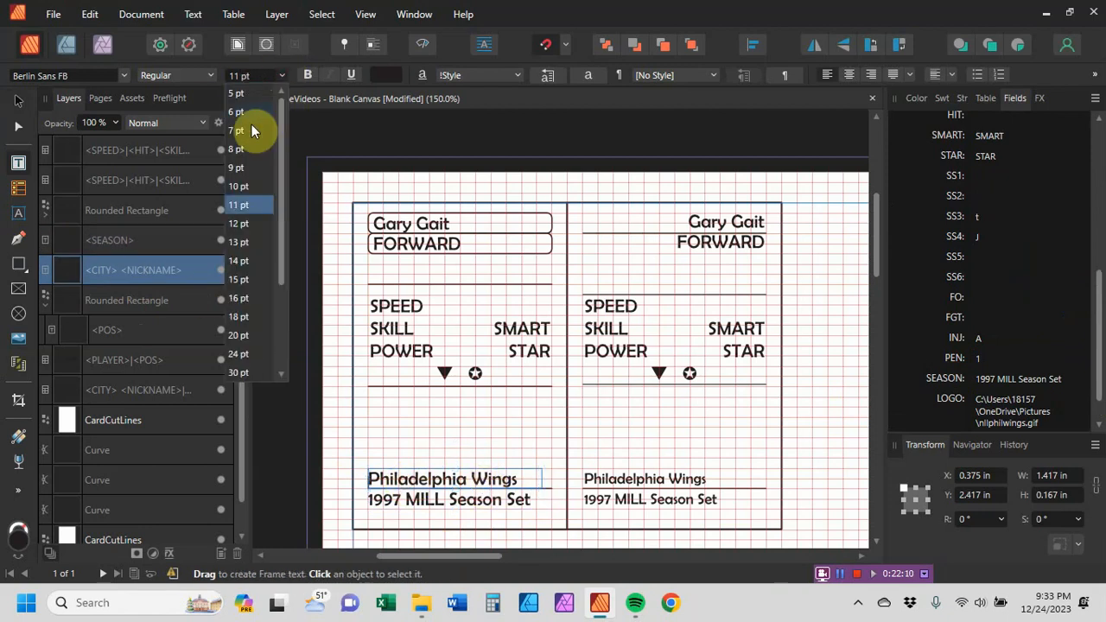
pyautogui.click(239, 168)
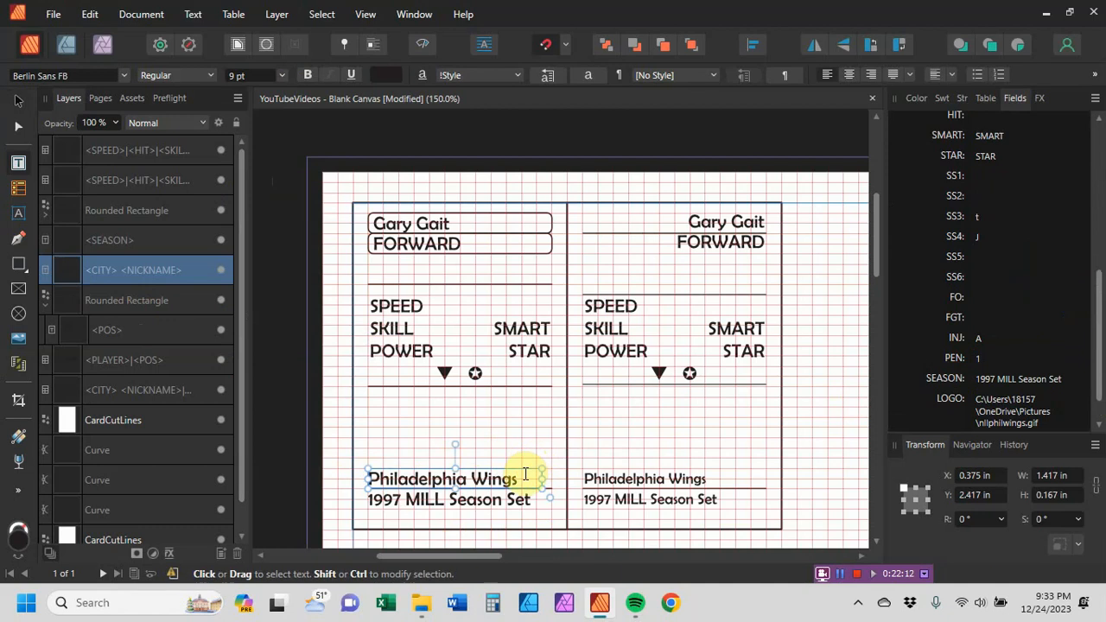
pyautogui.moveTo(523, 473); pyautogui.dragTo(370, 478)
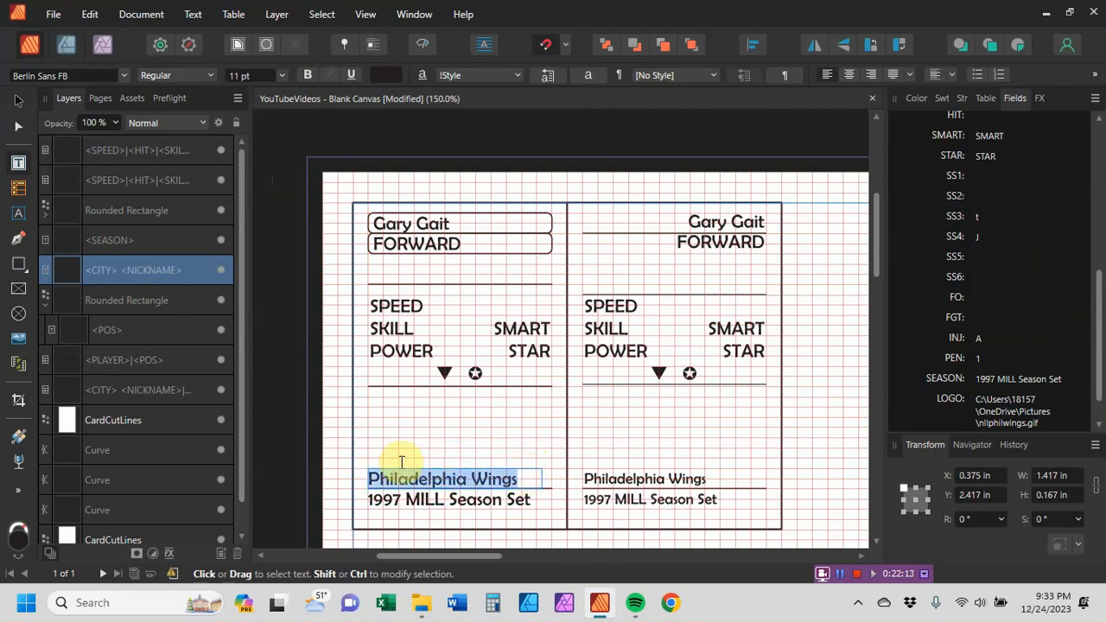
pyautogui.click(282, 76)
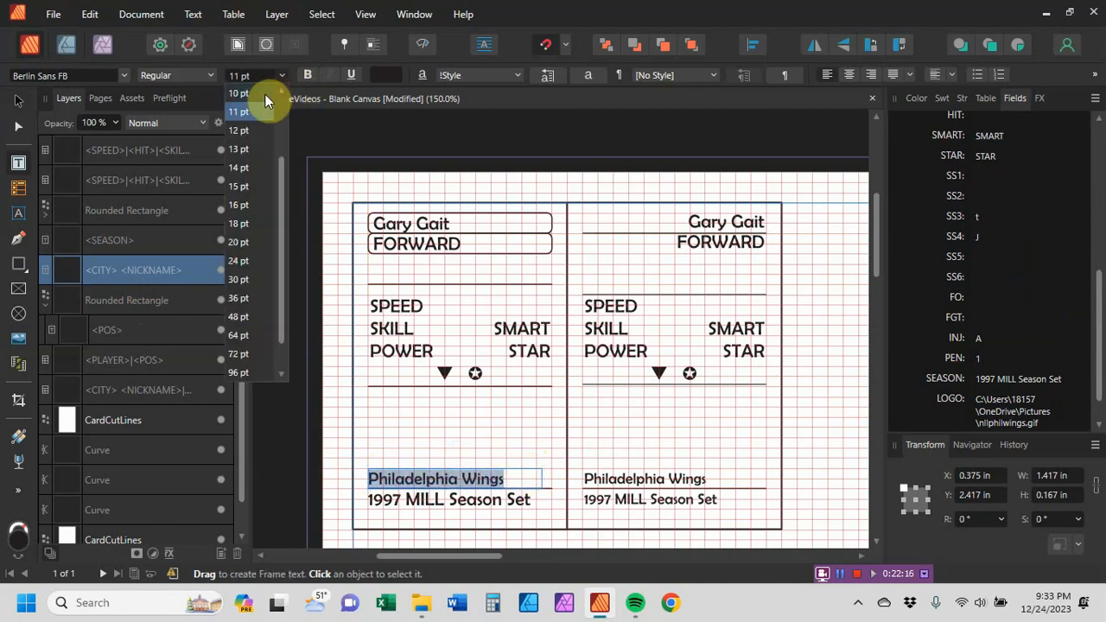
pyautogui.click(265, 93)
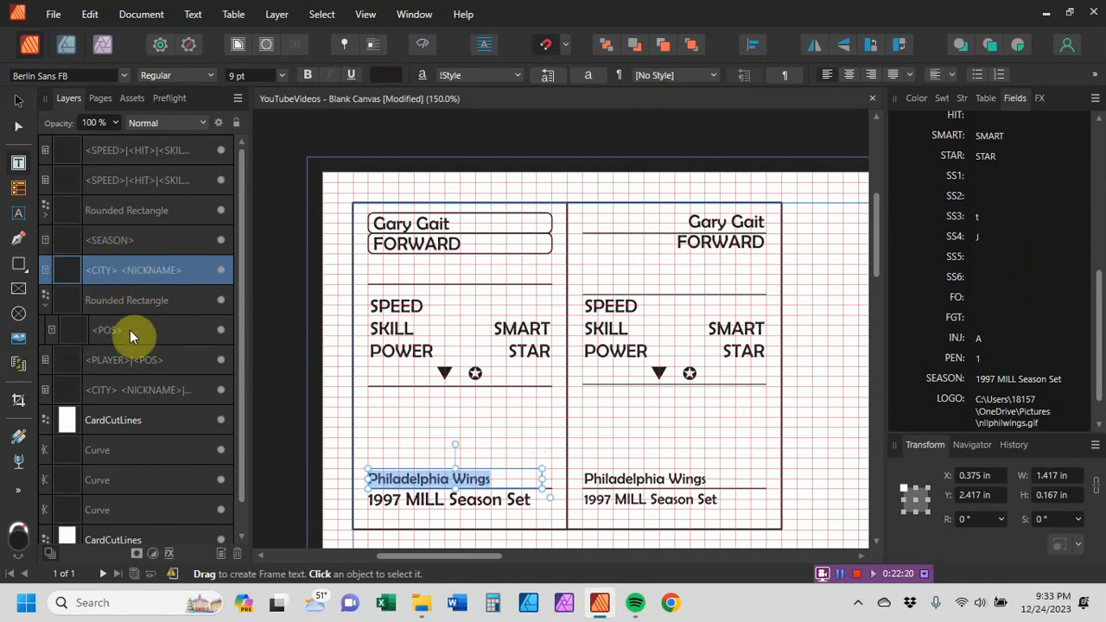
# Set the season text frame below the team name to 9 pt and deselect it
pyautogui.click(133, 242)
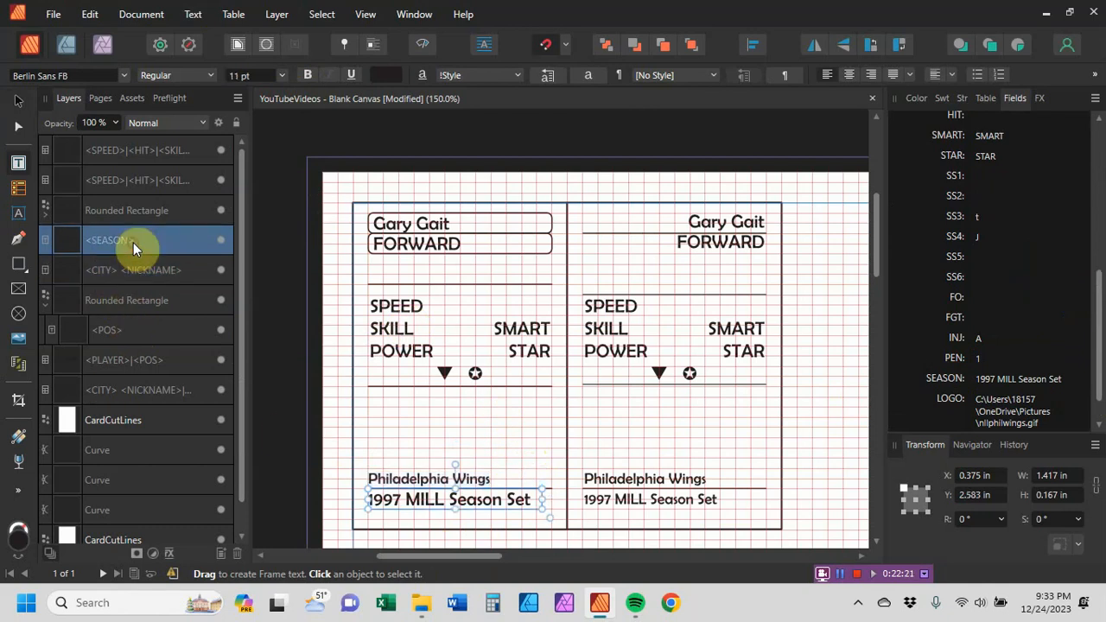
pyautogui.click(284, 75)
pyautogui.scroll(2, 277, 87)
pyautogui.click(268, 92)
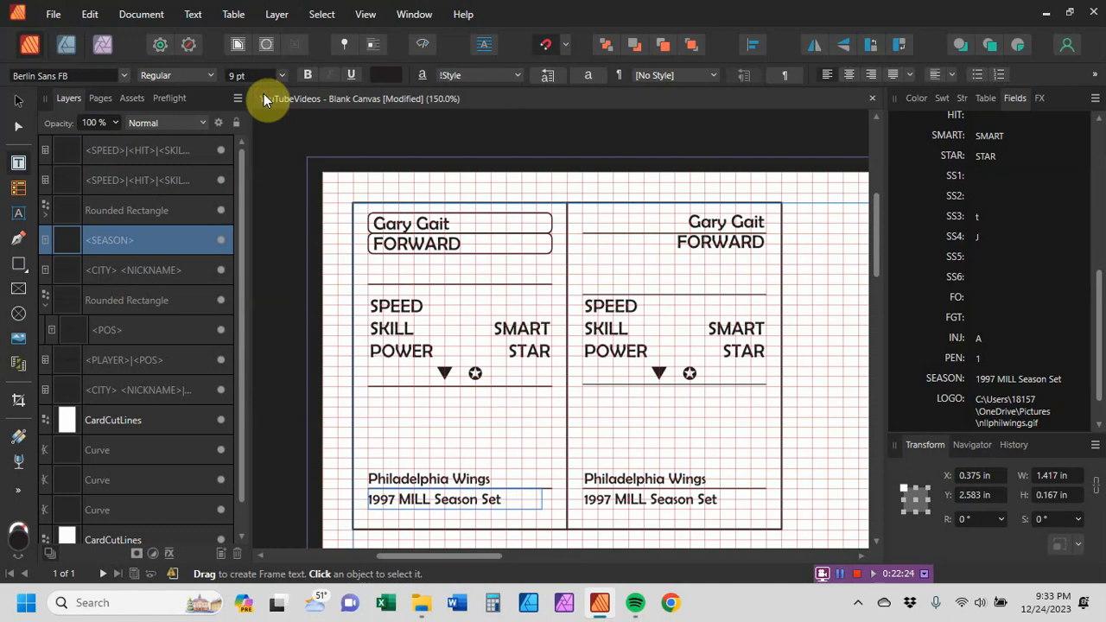
pyautogui.click(557, 401)
pyautogui.click(554, 393)
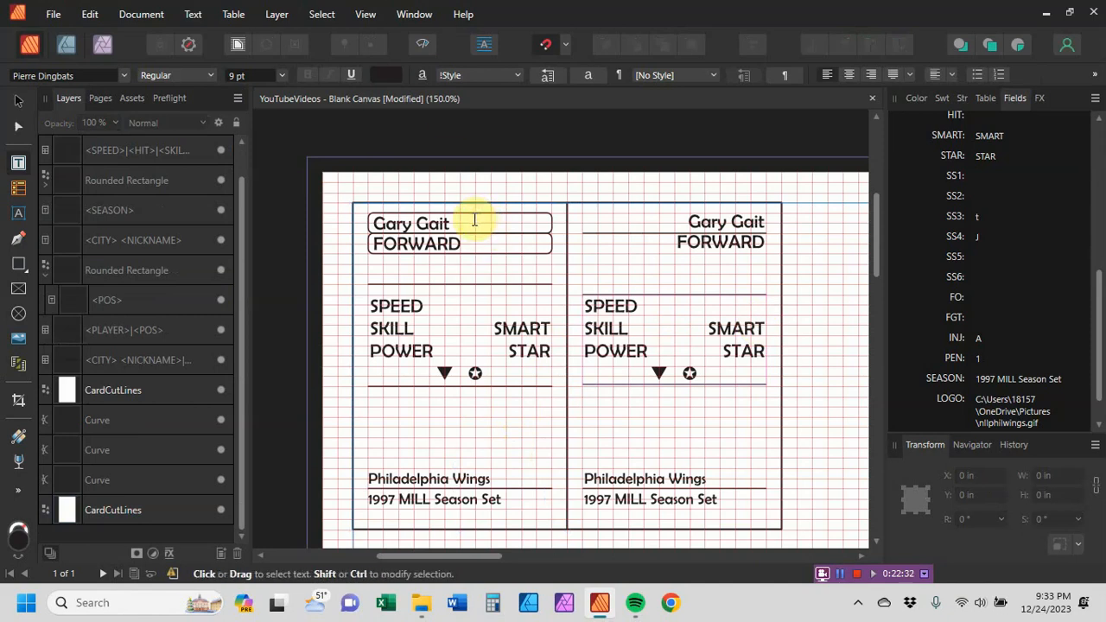
# Draw a plain rectangle about 0.81 in wide and 0.67 in high in the blank area beside the second card
pyautogui.click(18, 100)
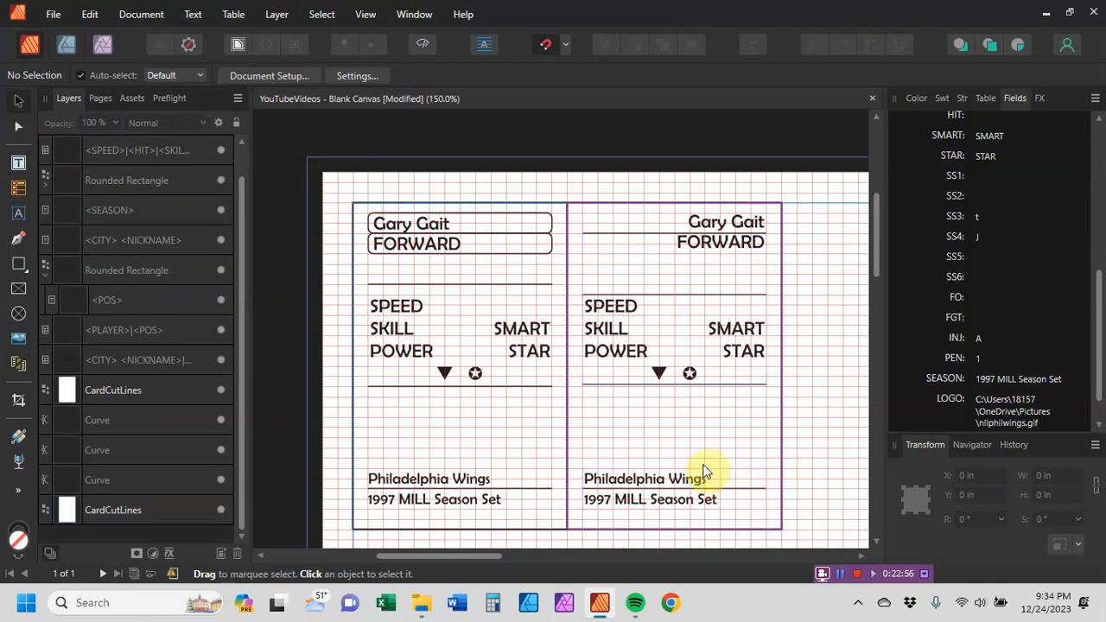
pyautogui.moveTo(497, 554); pyautogui.dragTo(576, 561)
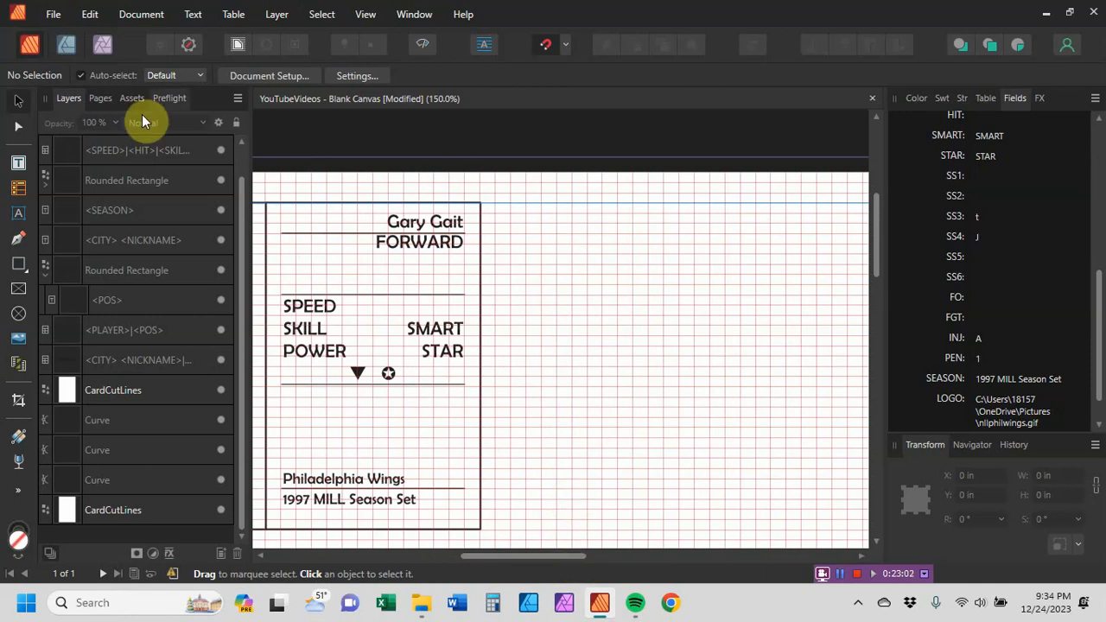
pyautogui.click(21, 268)
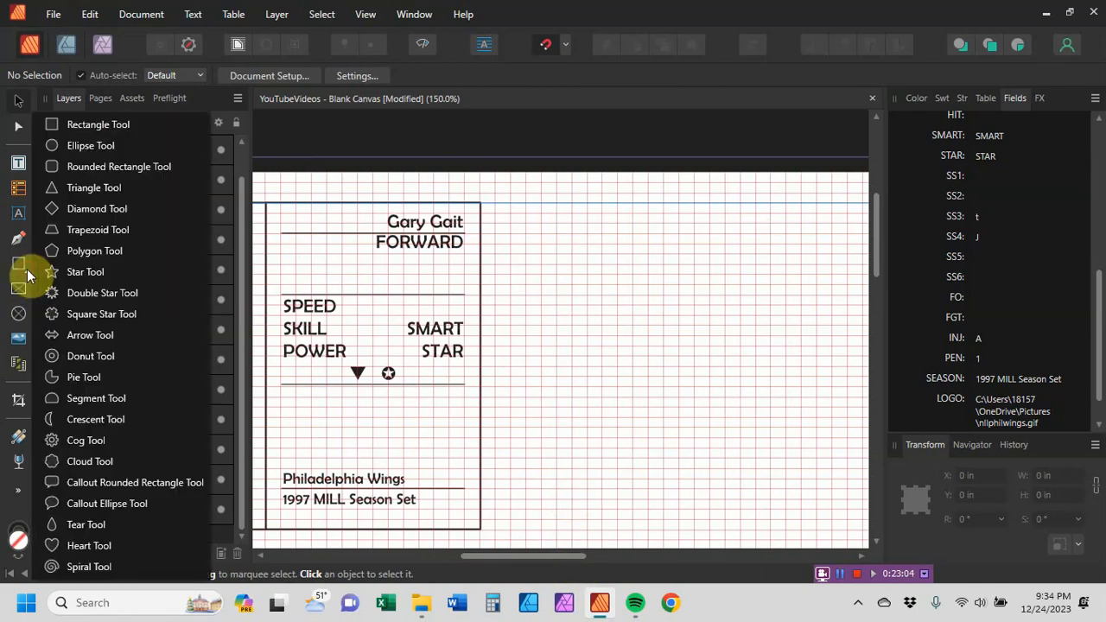
pyautogui.click(71, 127)
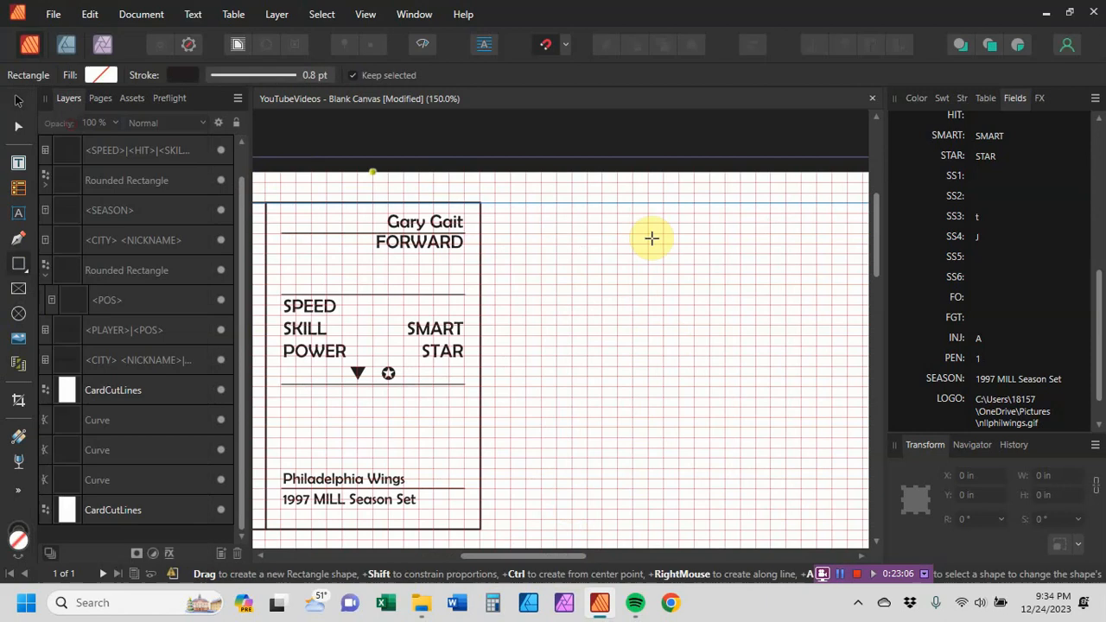
pyautogui.moveTo(626, 264); pyautogui.dragTo(723, 349)
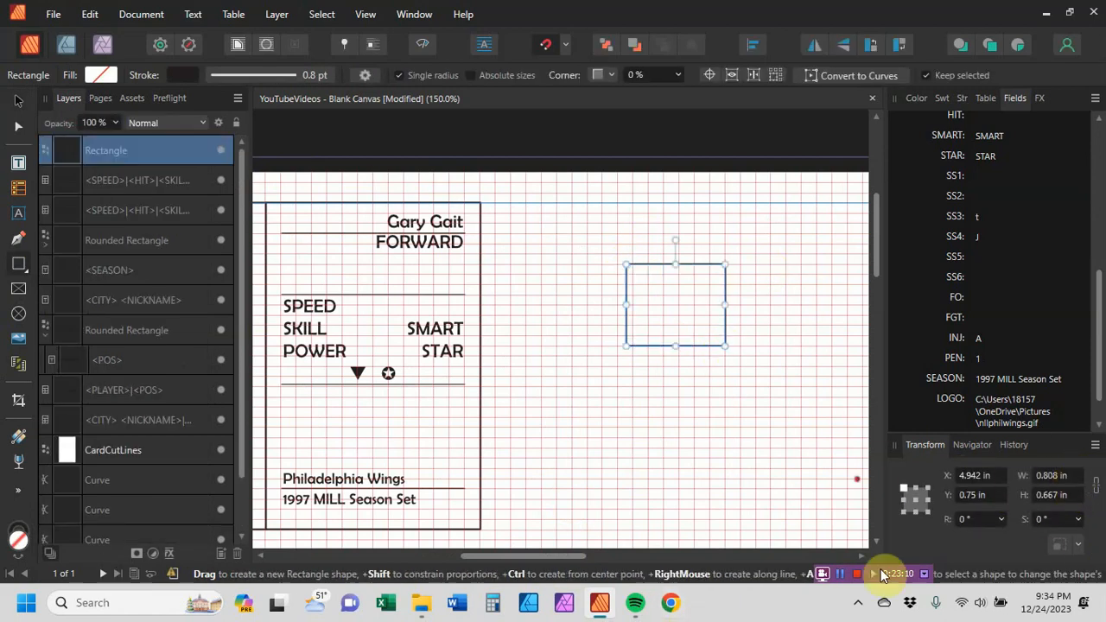
# Set the new rectangle's width and height to 0.5 in each
pyautogui.click(1076, 476)
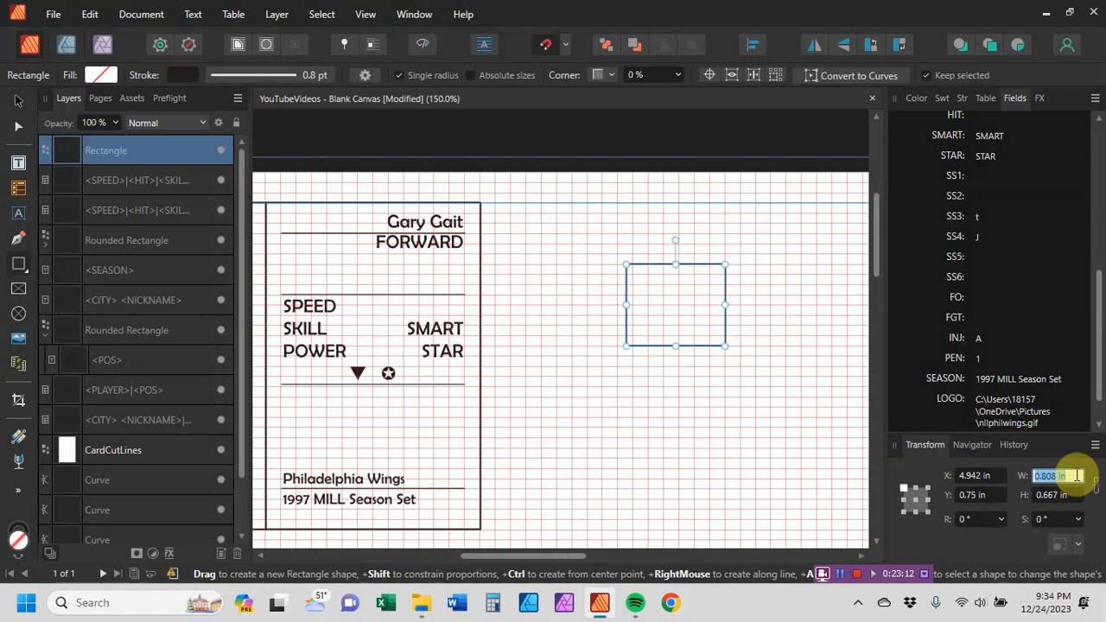
pyautogui.write('0.5')
pyautogui.press('Return')
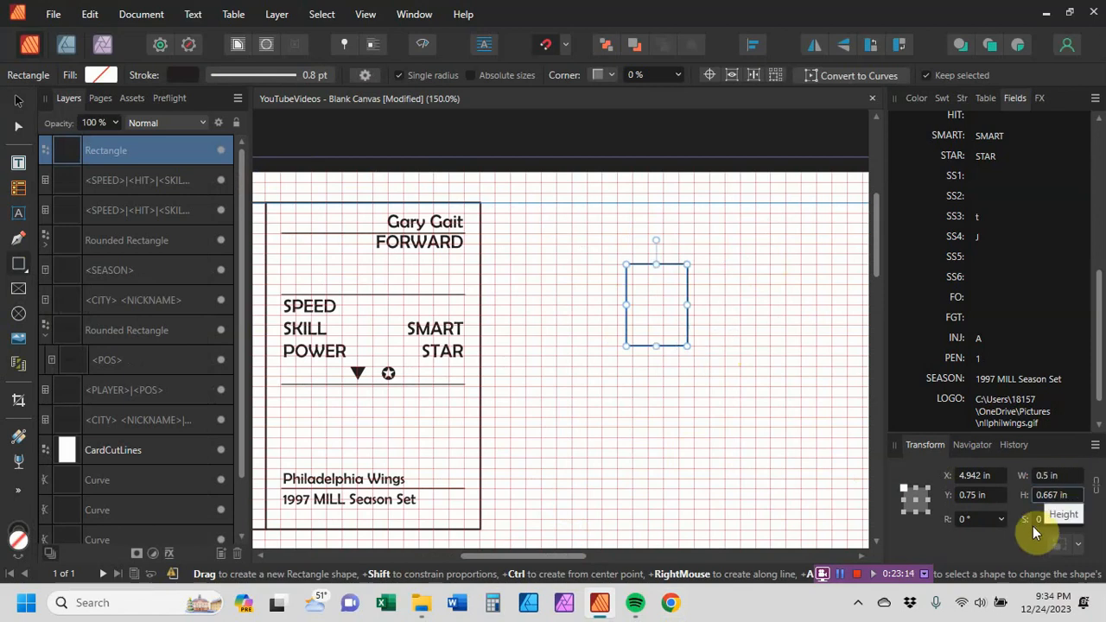
pyautogui.click(1062, 496)
pyautogui.write('0.5')
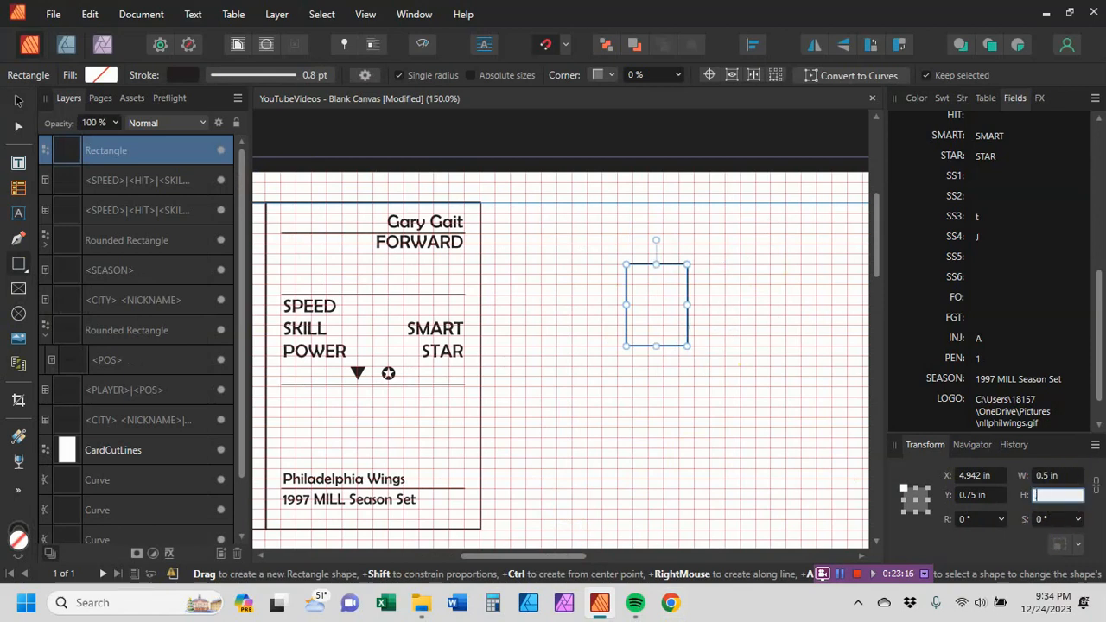
pyautogui.press('Return')
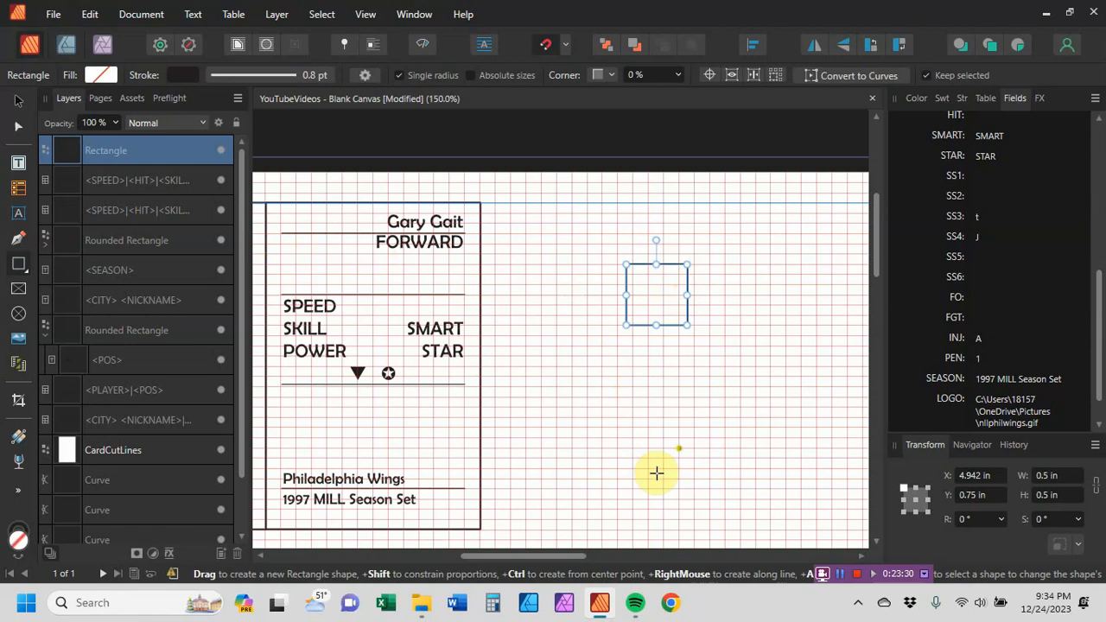
# Move the square to X 4 in, Y 0.417 in, duplicate it, and place the copy diagonally below at about X 4.625 in, Y 1.083 in
pyautogui.moveTo(671, 263); pyautogui.dragTo(551, 217)
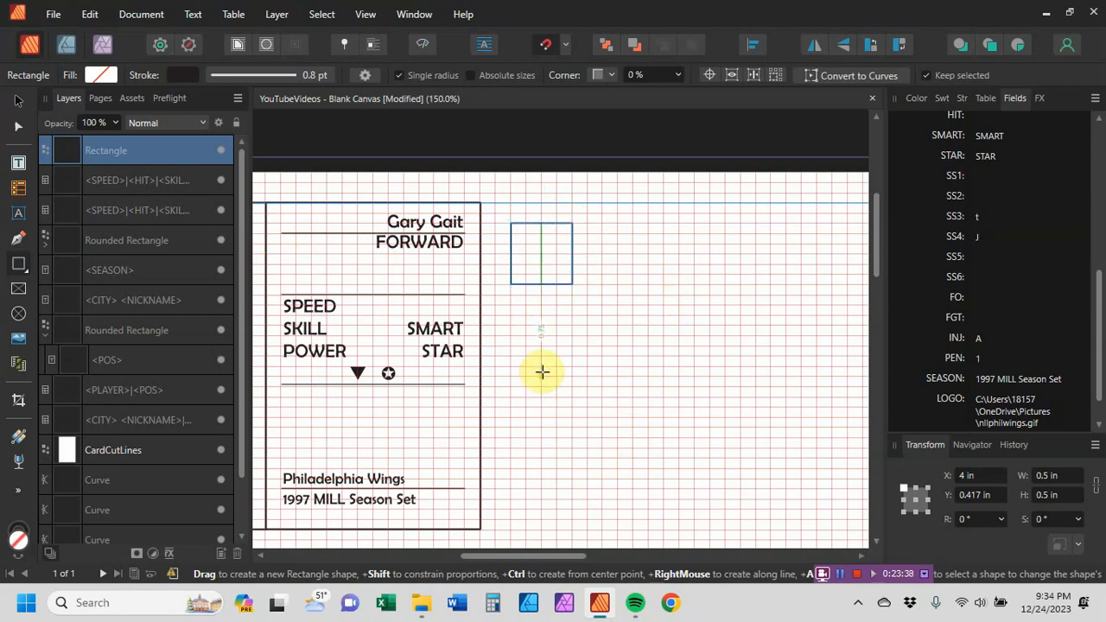
pyautogui.hotkey('ctrl', 'j')
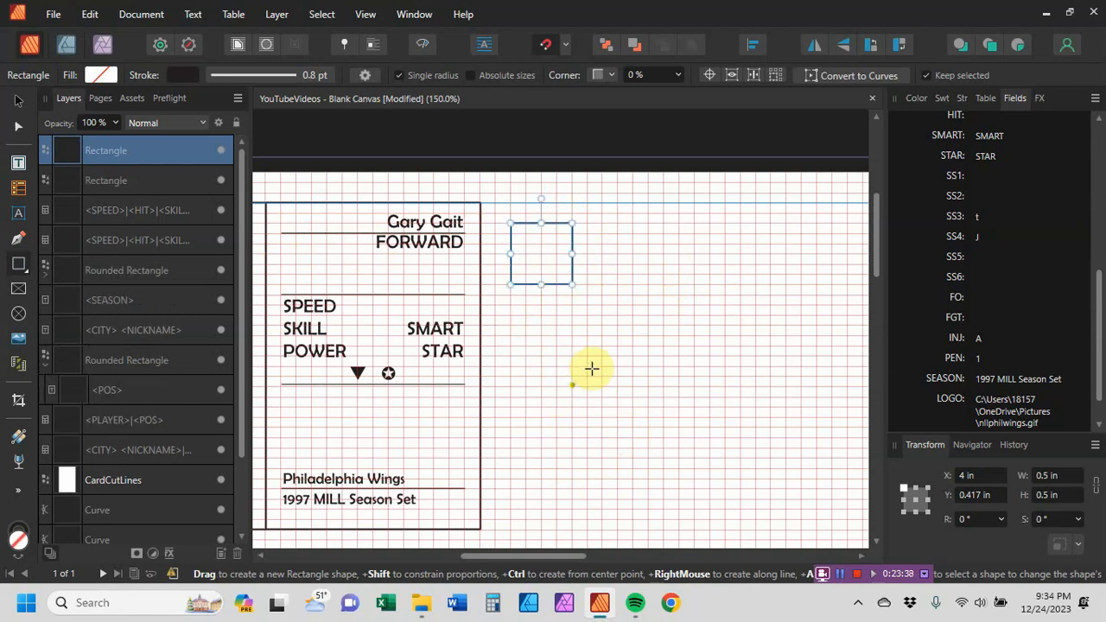
pyautogui.click(19, 101)
pyautogui.moveTo(565, 267); pyautogui.dragTo(752, 481)
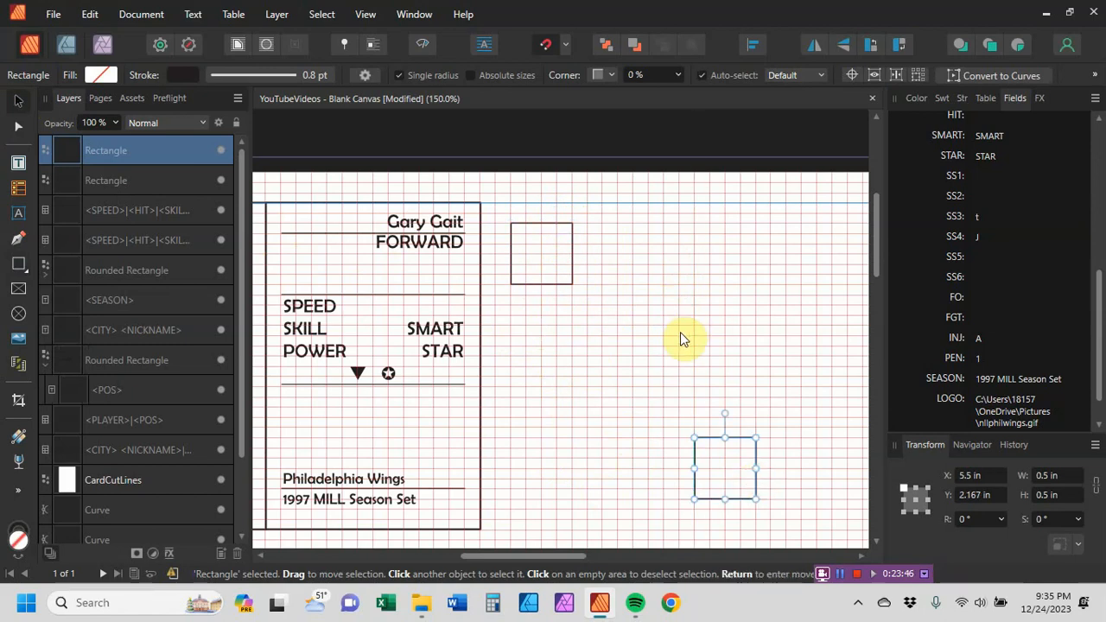
pyautogui.moveTo(725, 465); pyautogui.dragTo(614, 335)
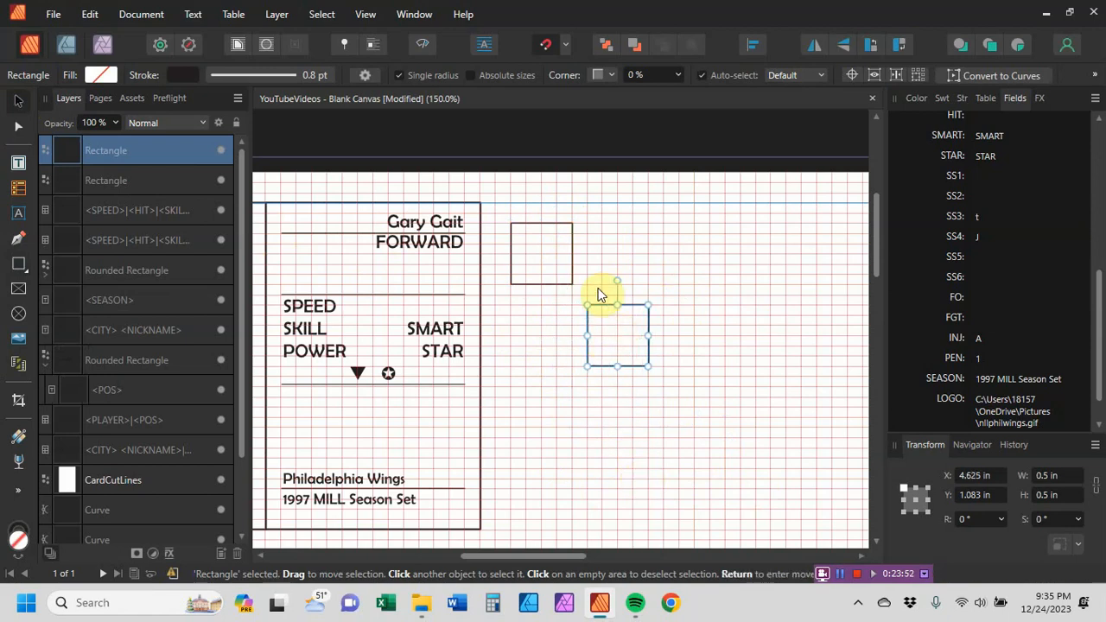
# Compare the positions of the two squares and align the copy with the original by setting its Y to 0.417 in
pyautogui.click(536, 250)
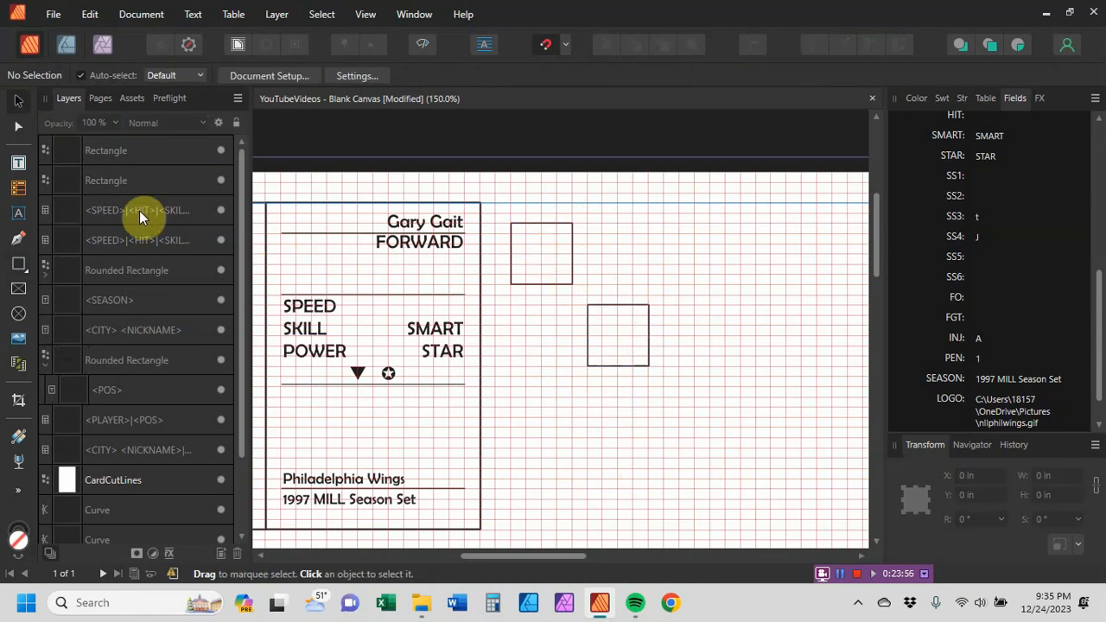
pyautogui.click(112, 183)
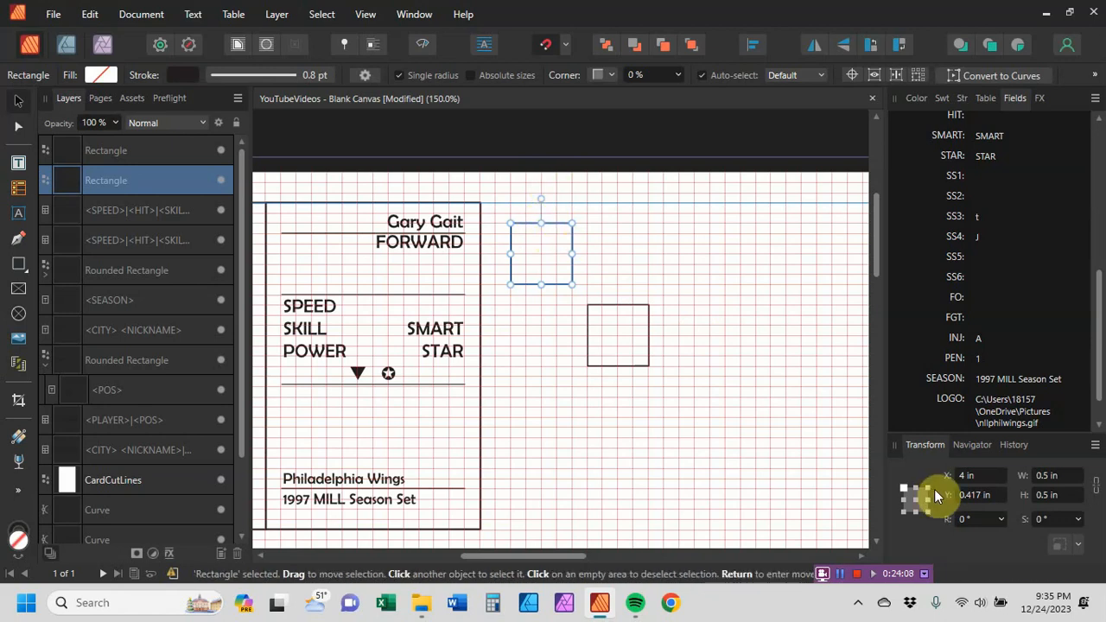
pyautogui.click(150, 156)
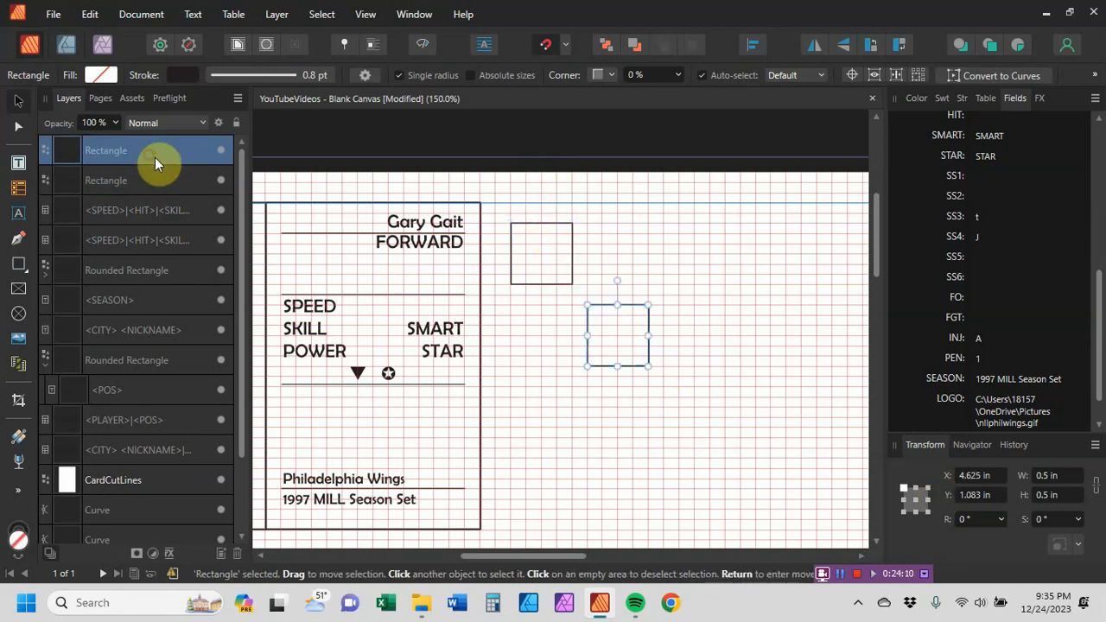
pyautogui.click(976, 496)
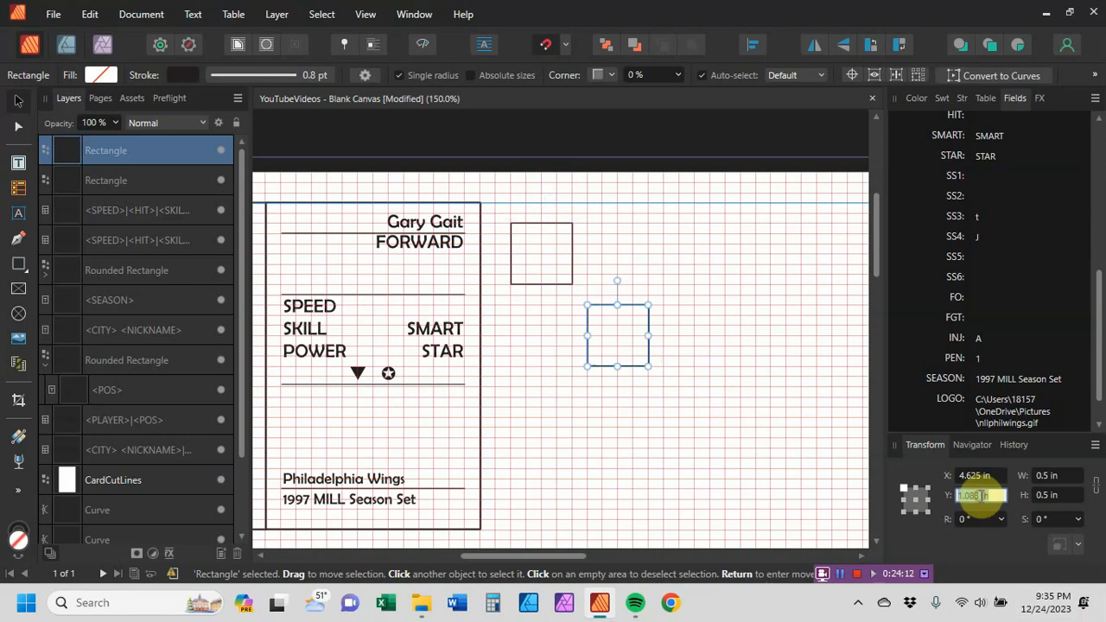
pyautogui.write('.417')
pyautogui.press('Return')
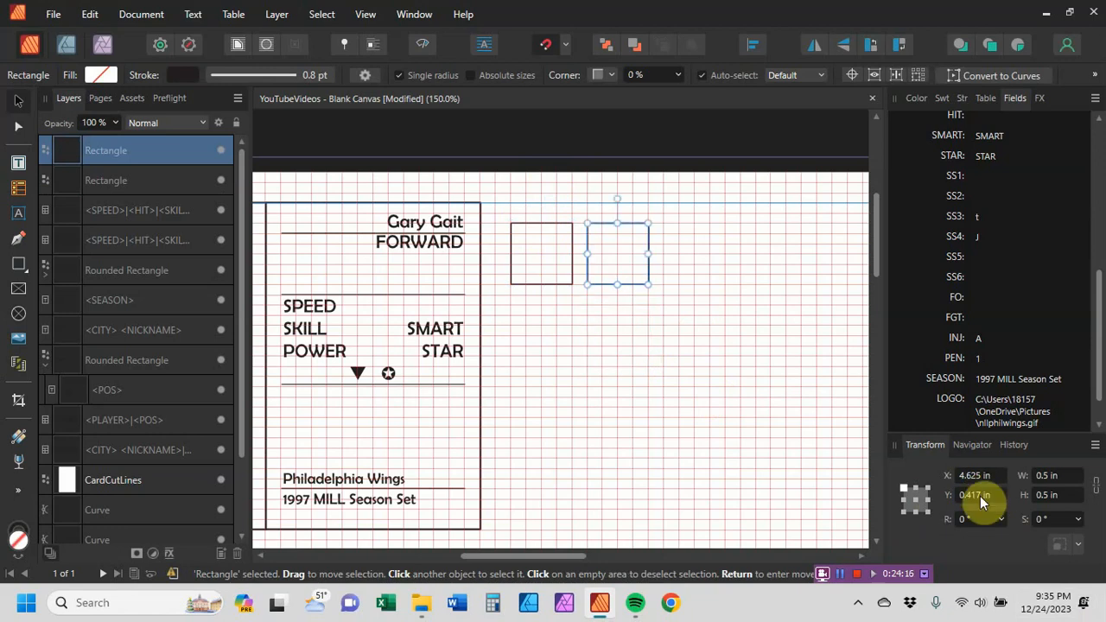
# Move the copied square down to about Y 1.583 in and align it vertically beneath the original by setting its X to 4 in
pyautogui.moveTo(608, 269); pyautogui.dragTo(731, 420)
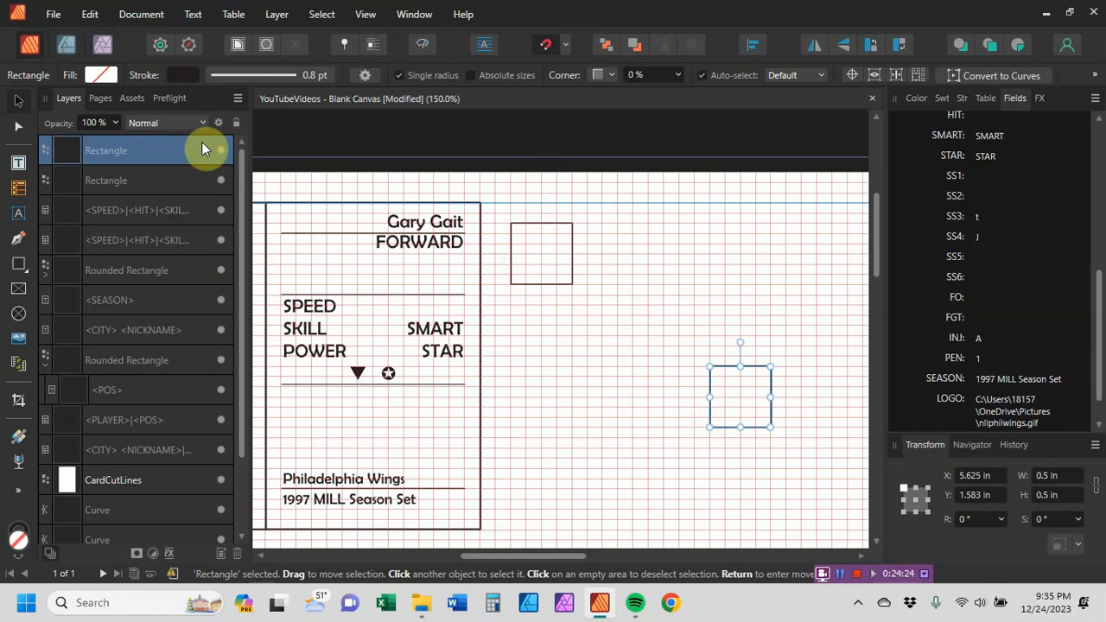
pyautogui.click(136, 179)
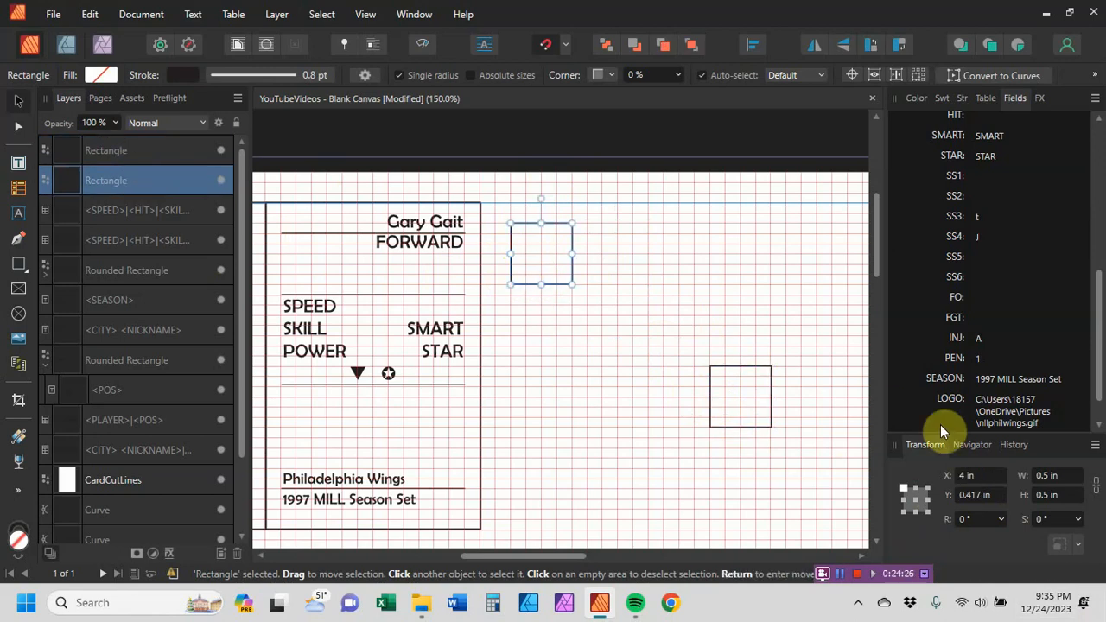
pyautogui.click(108, 147)
pyautogui.click(968, 478)
pyautogui.write('4')
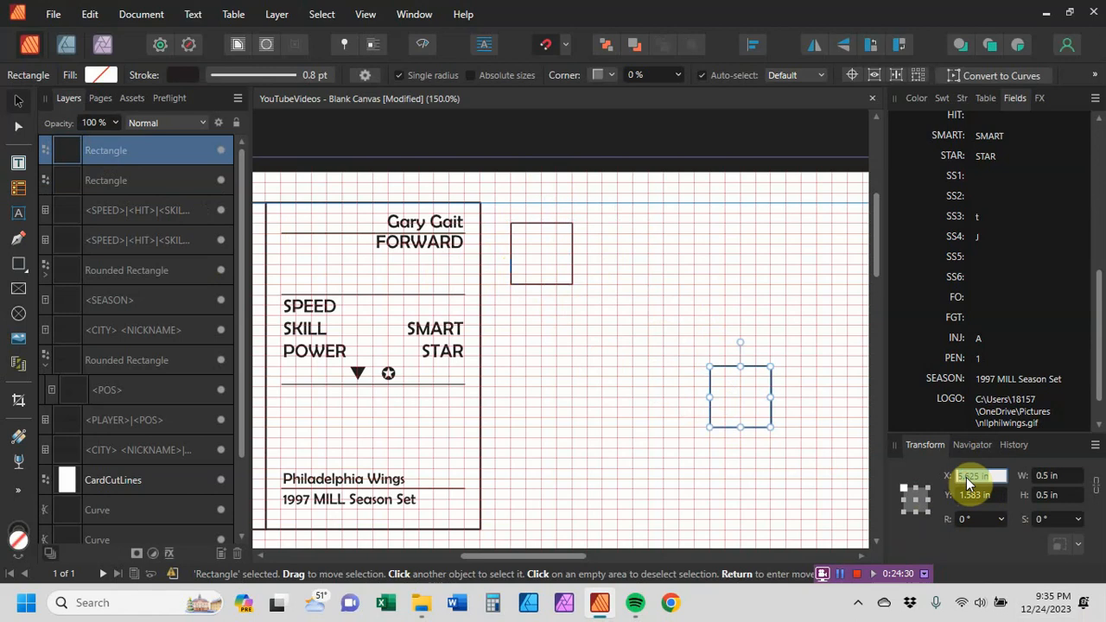
pyautogui.press('Return')
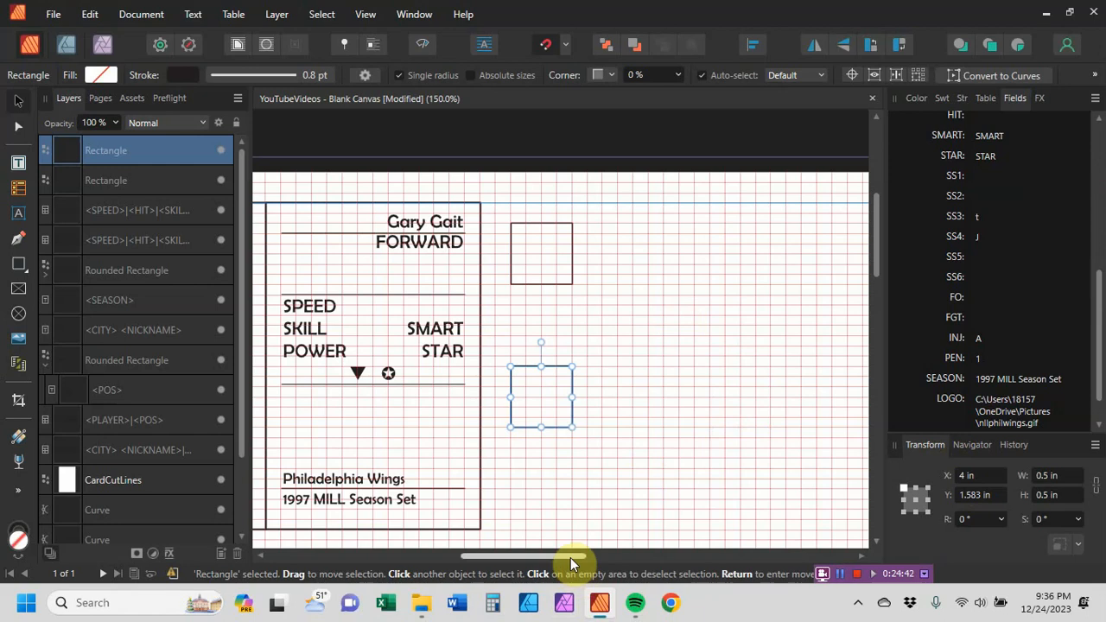
pyautogui.moveTo(560, 554); pyautogui.dragTo(500, 531)
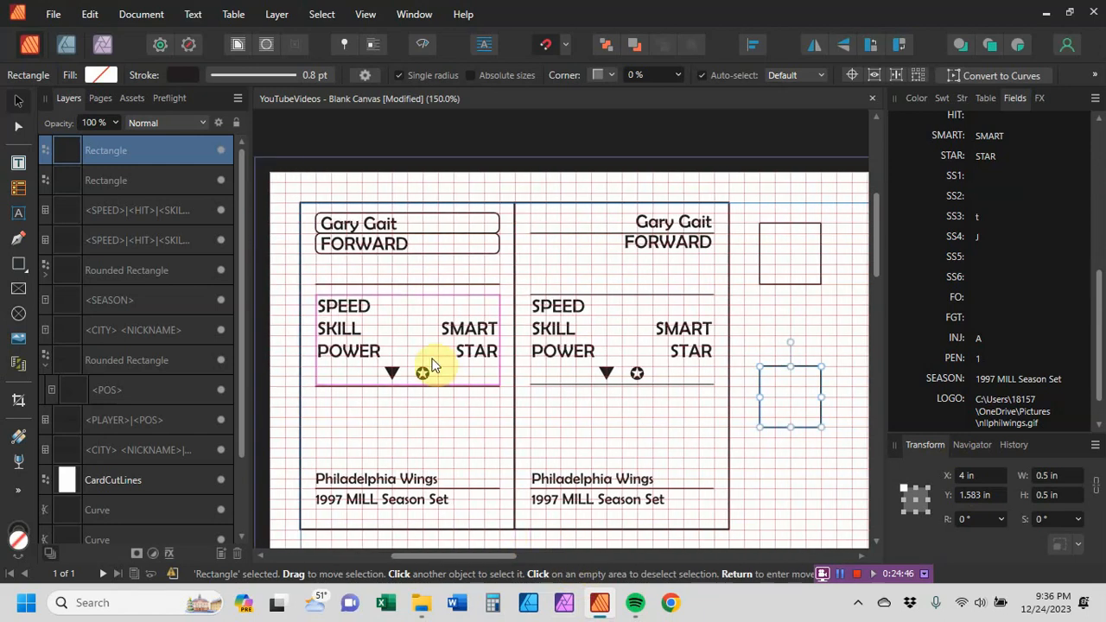